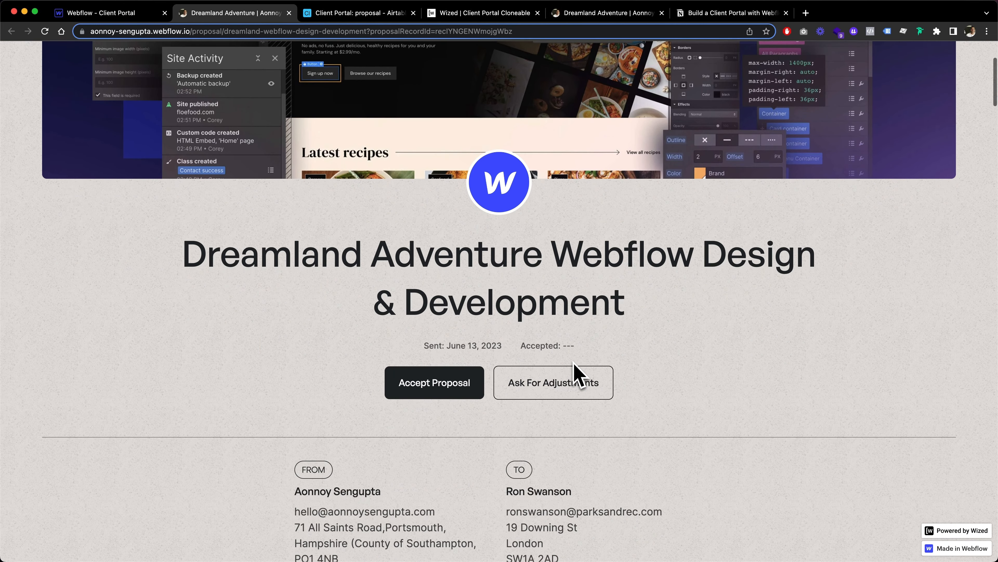
Inspect the proposal's adjustment request form, opening it from the proposal header and dismissing it without submitting feedback.
scroll(511, 272, down, 2)
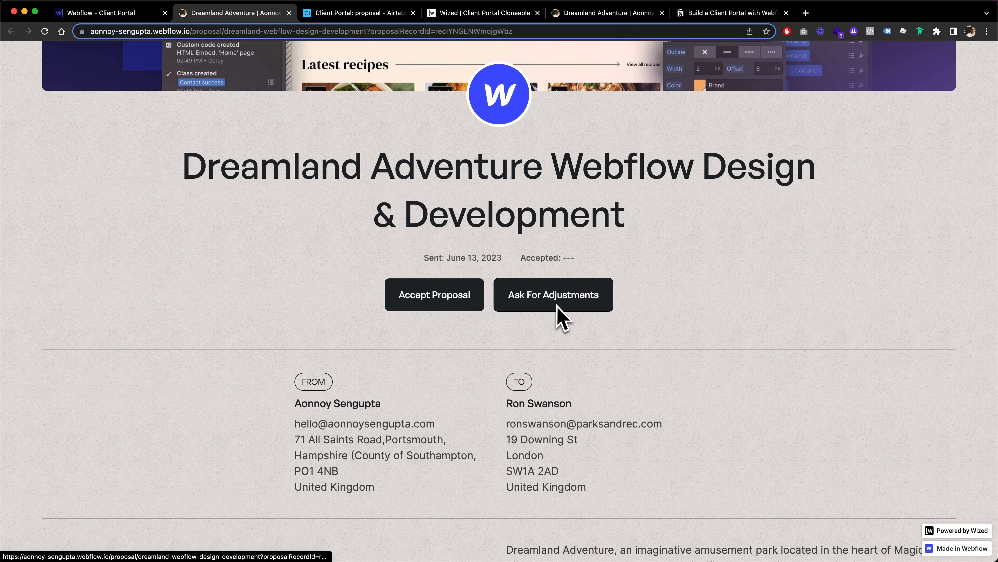
click(547, 303)
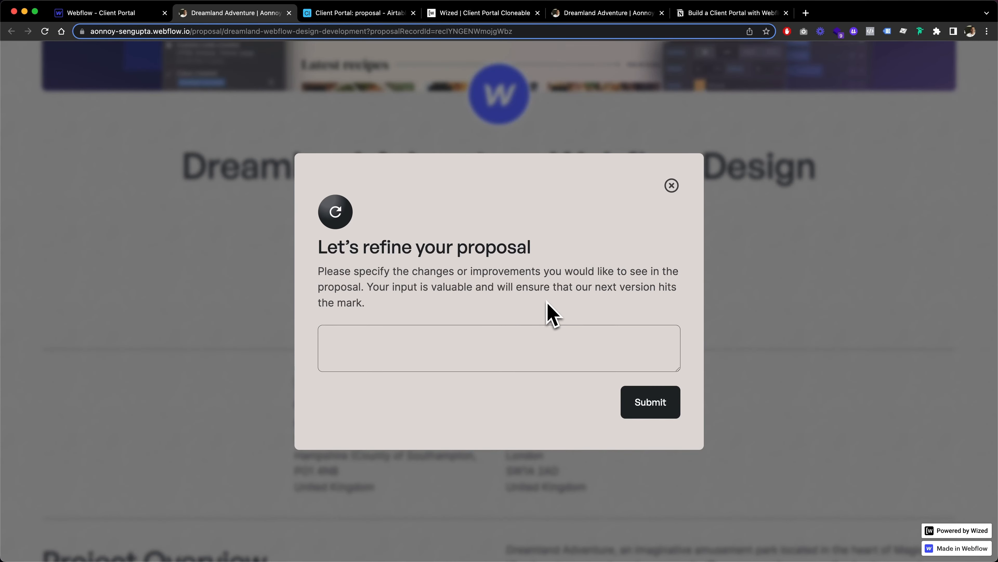
click(671, 185)
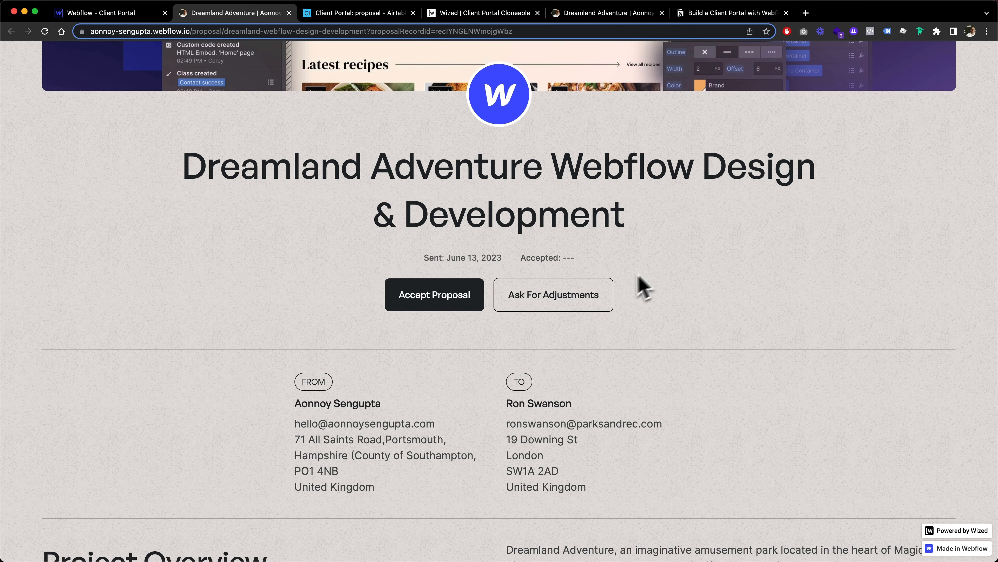
click(578, 297)
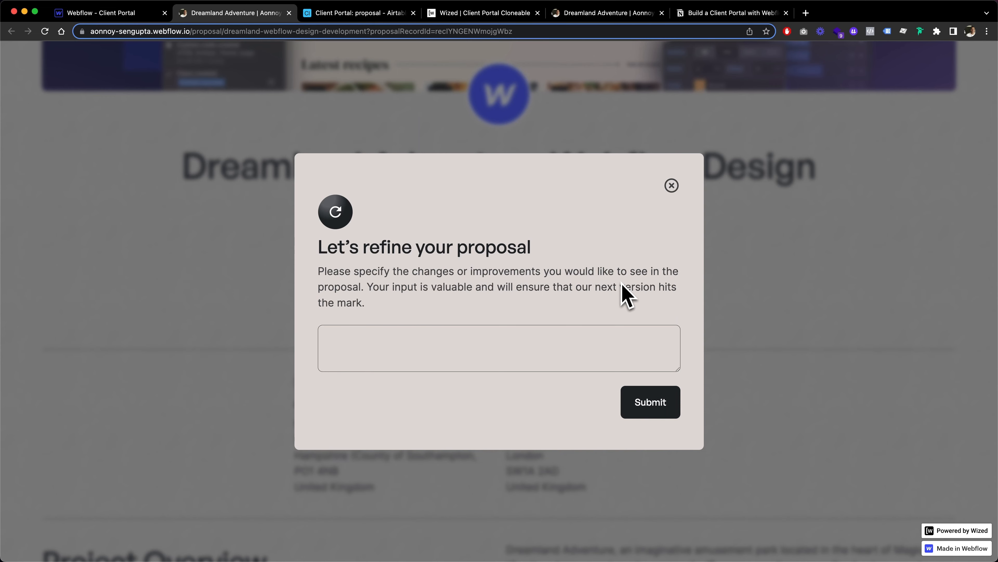
click(674, 188)
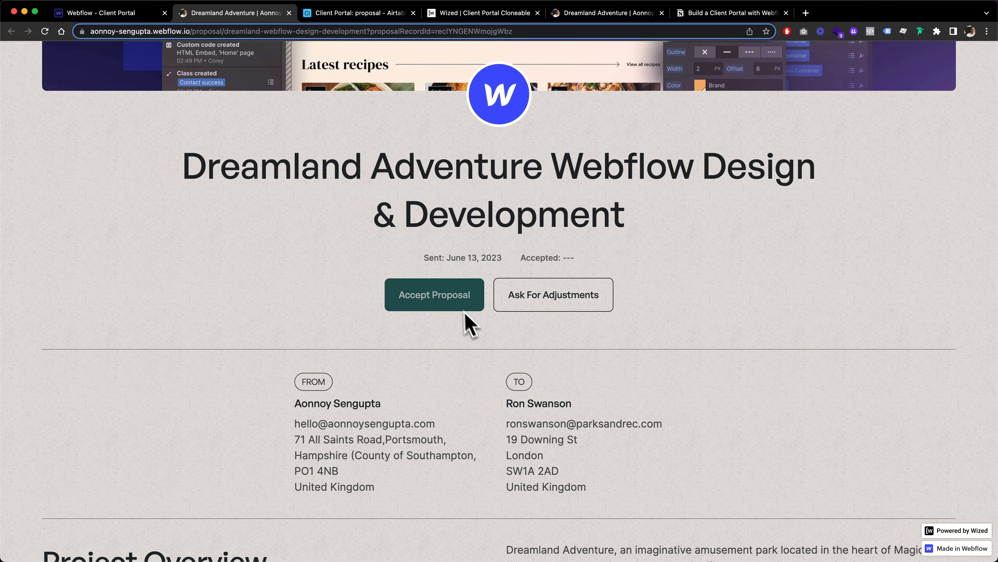
Accept the Dreamland Adventure Webflow Design & Development proposal and dismiss the confirmation pop-up.
scroll(475, 326, down, 20)
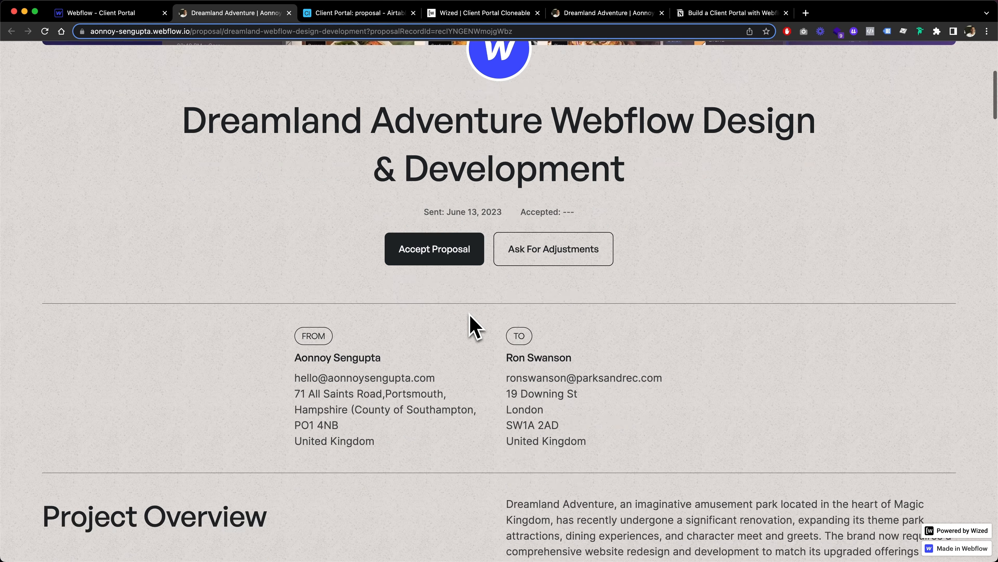
scroll(475, 327, down, 3)
scroll(475, 326, up, 15)
scroll(475, 326, up, 20)
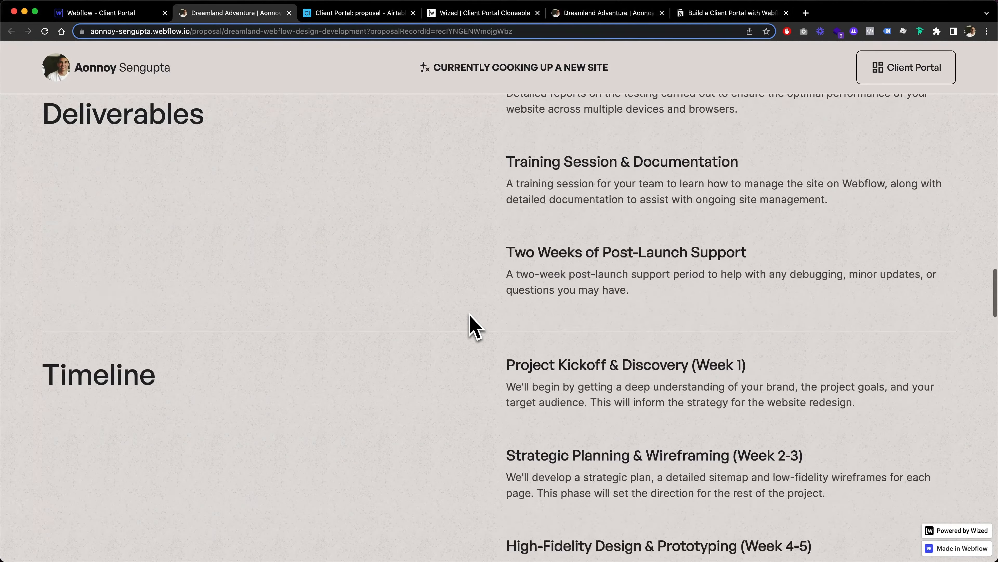
scroll(475, 326, up, 2)
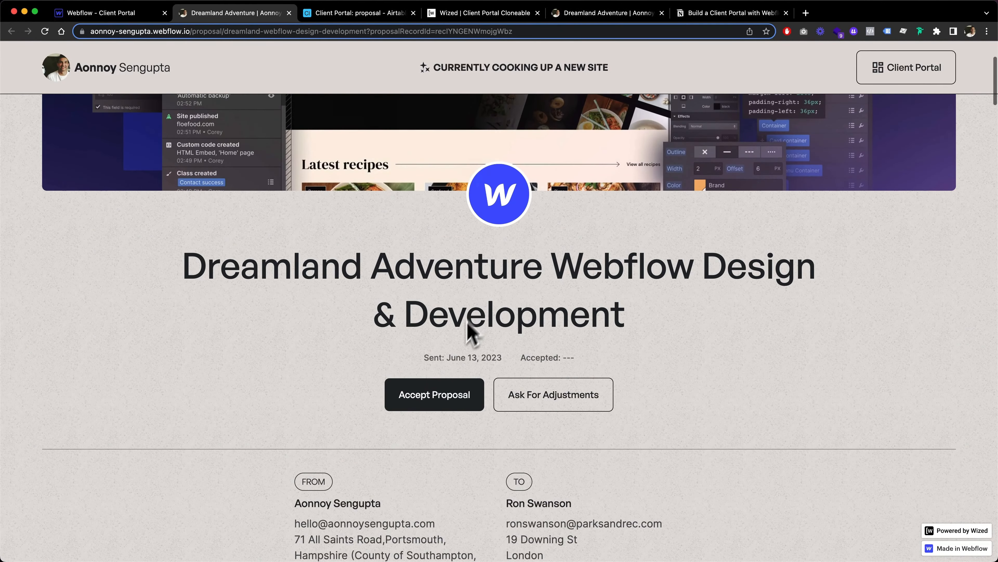
click(439, 408)
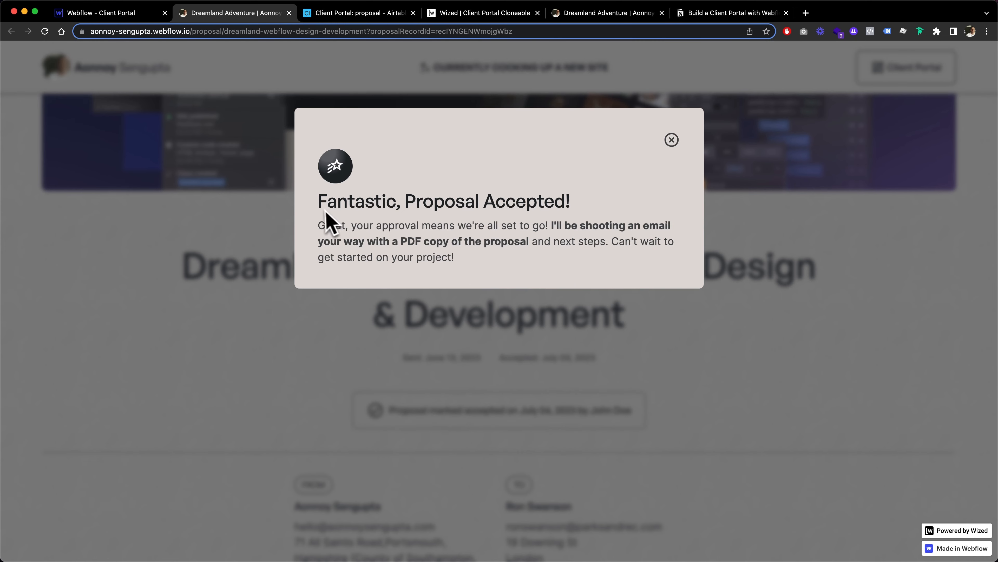
drag(318, 202, 615, 207)
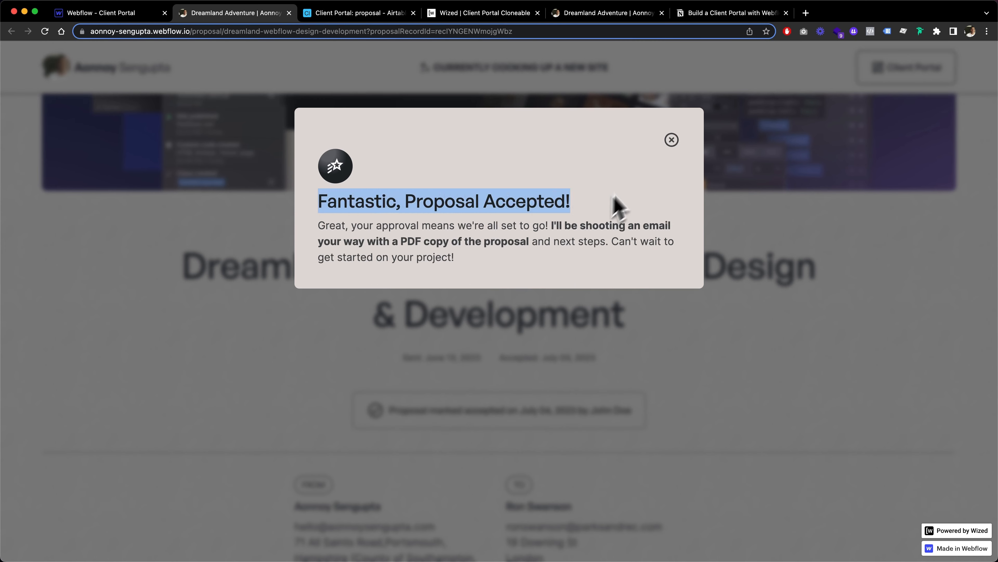
click(672, 141)
Examine the acceptance notice below the proposal title, including its date and the accepting person's name.
scroll(537, 310, down, 2)
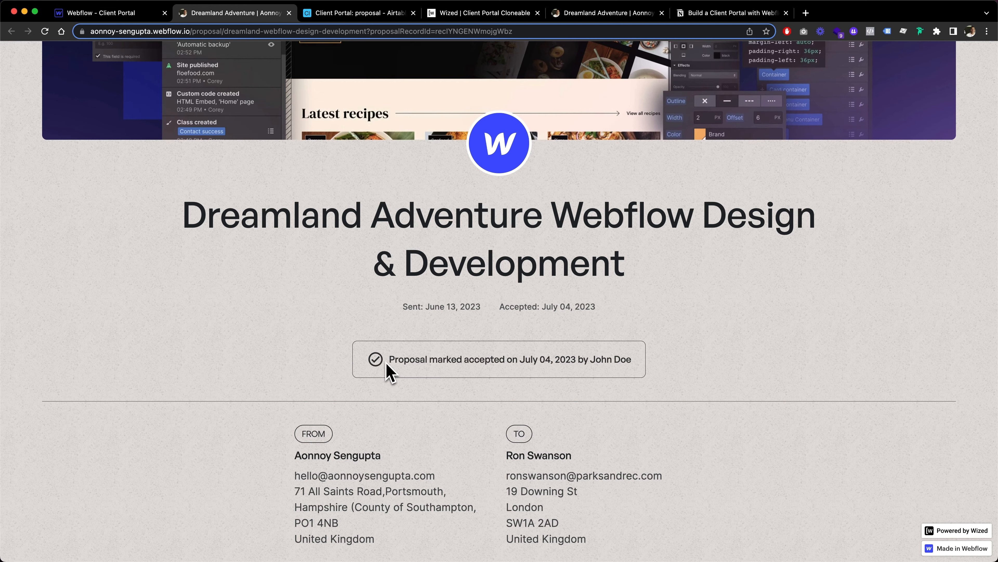
drag(393, 359, 622, 363)
click(421, 360)
click(622, 364)
drag(523, 359, 651, 363)
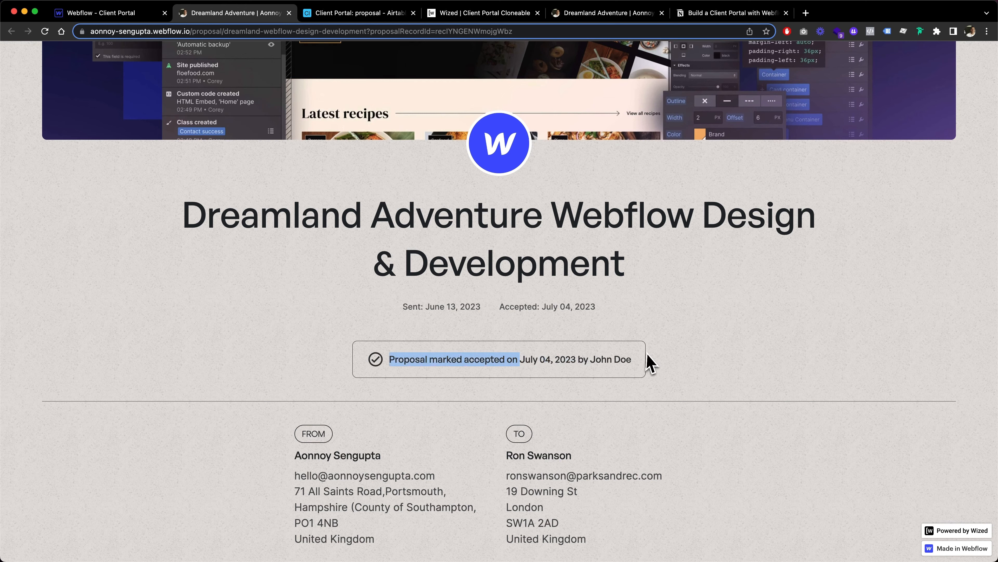
click(648, 362)
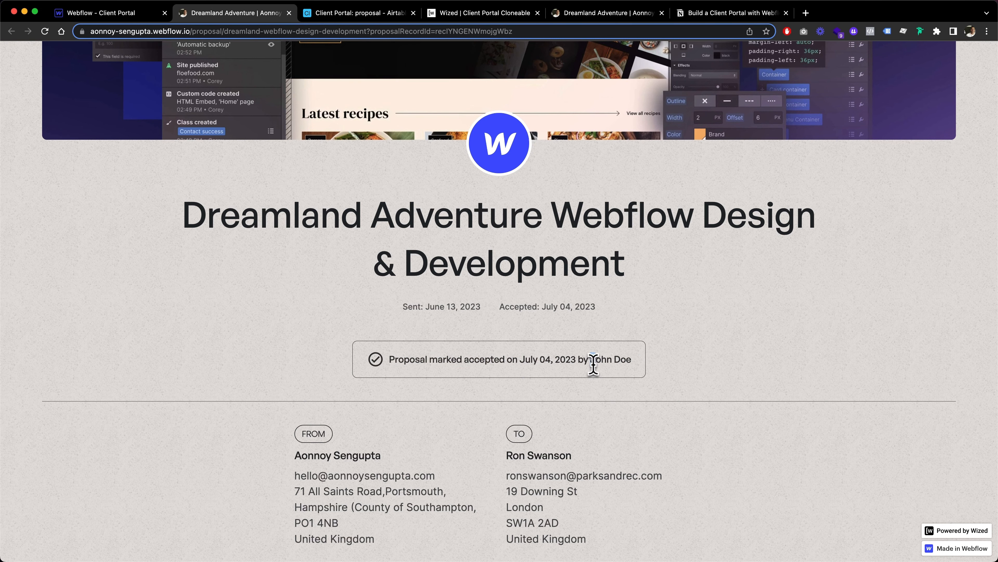
drag(592, 360, 633, 364)
click(634, 366)
Review the published proposal's remaining sections down to the terms and footer, and return to the page header.
scroll(526, 409, down, 20)
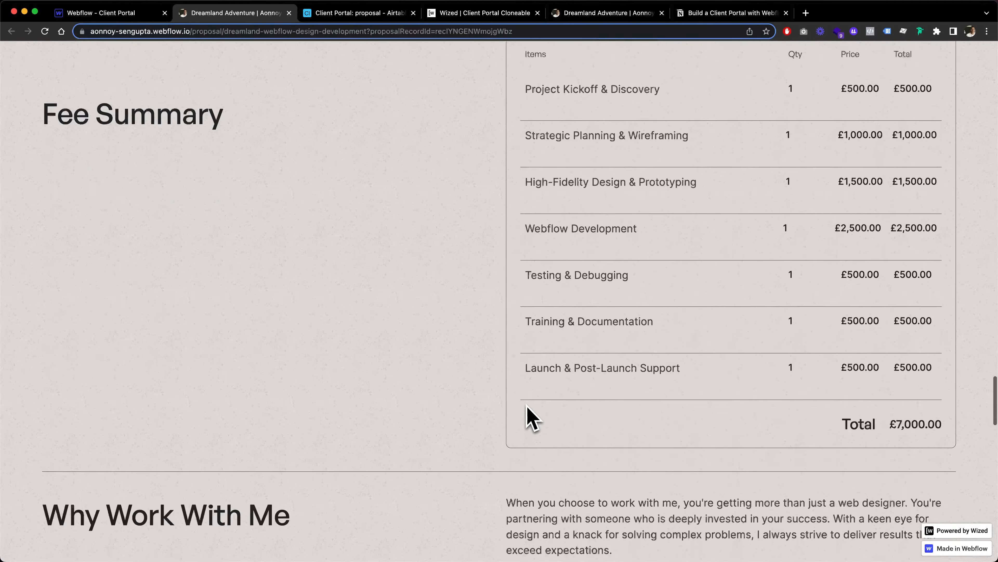
scroll(533, 417, down, 15)
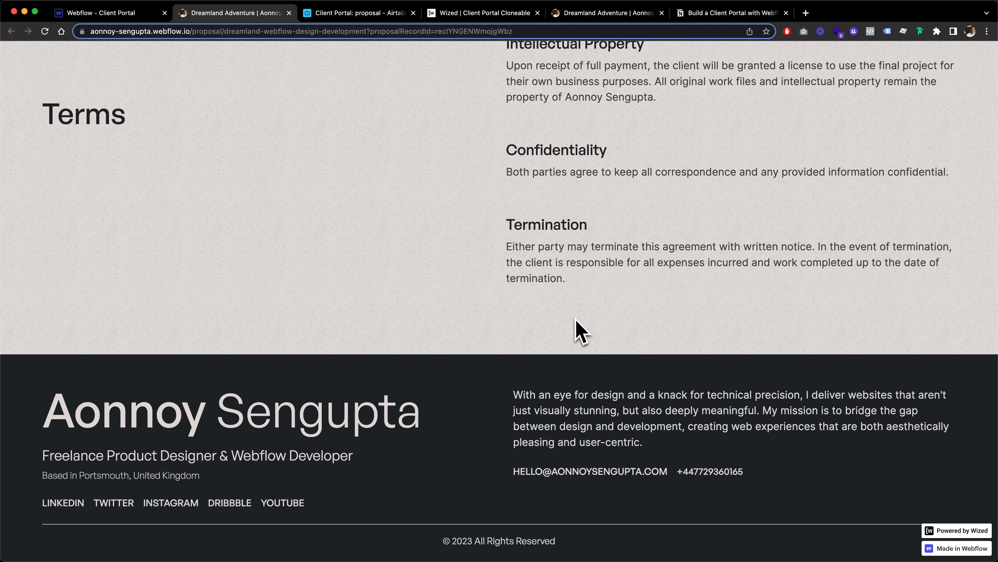
scroll(581, 332, up, 1)
scroll(581, 332, up, 20)
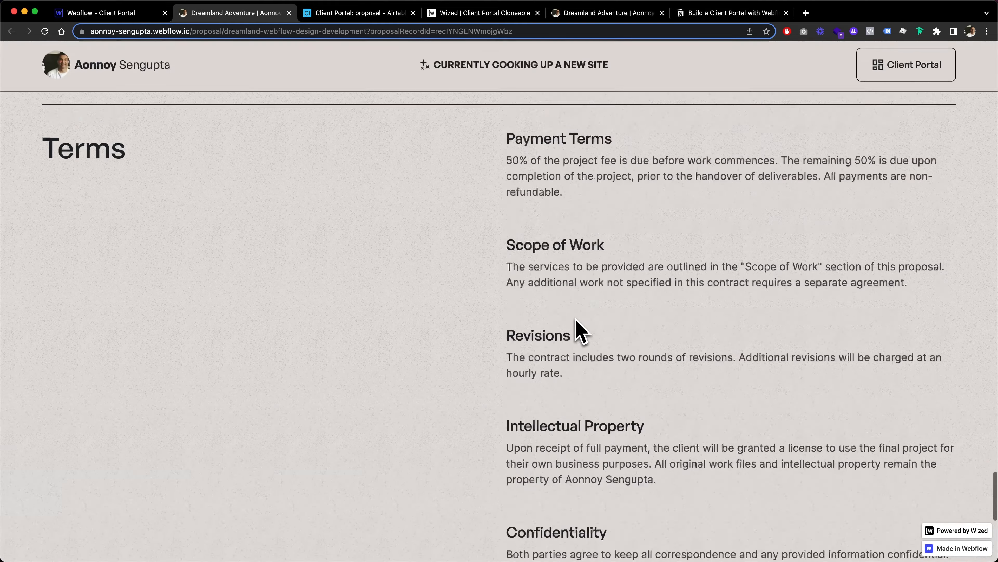
scroll(581, 331, up, 20)
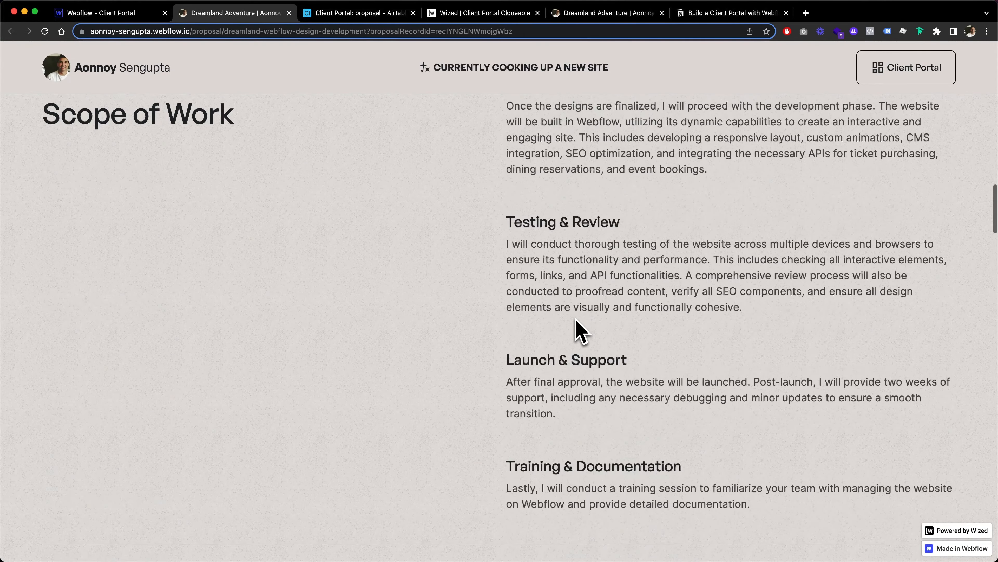
scroll(580, 331, up, 2)
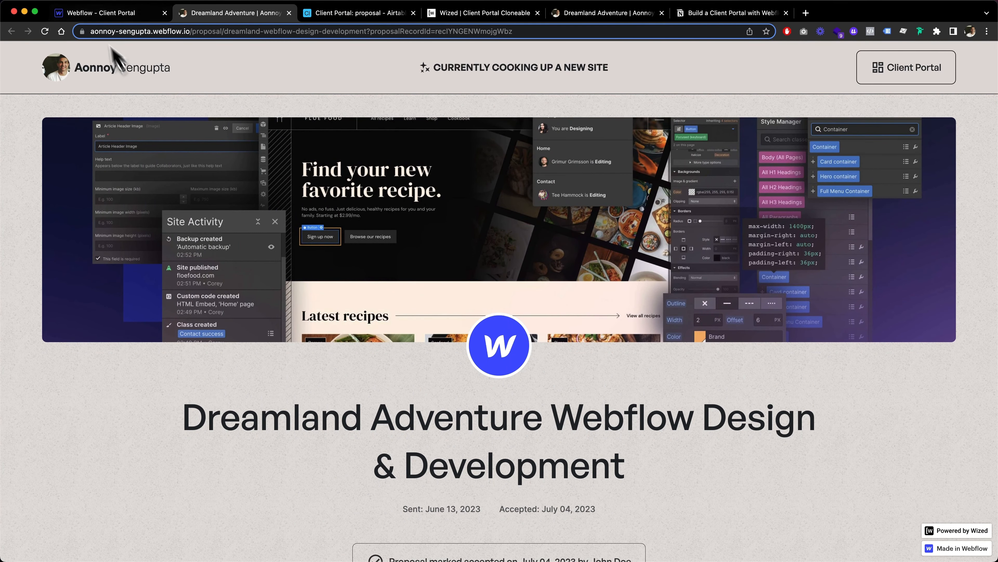
Switch to the Webflow Designer and show the settings of the Airtable Record ID component inside page-wrapper.
click(114, 15)
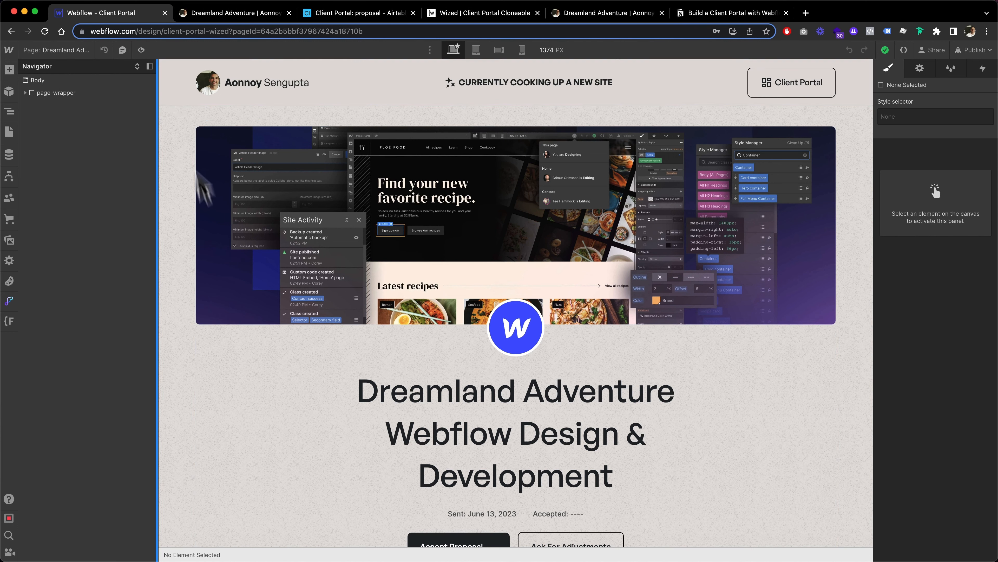
click(25, 93)
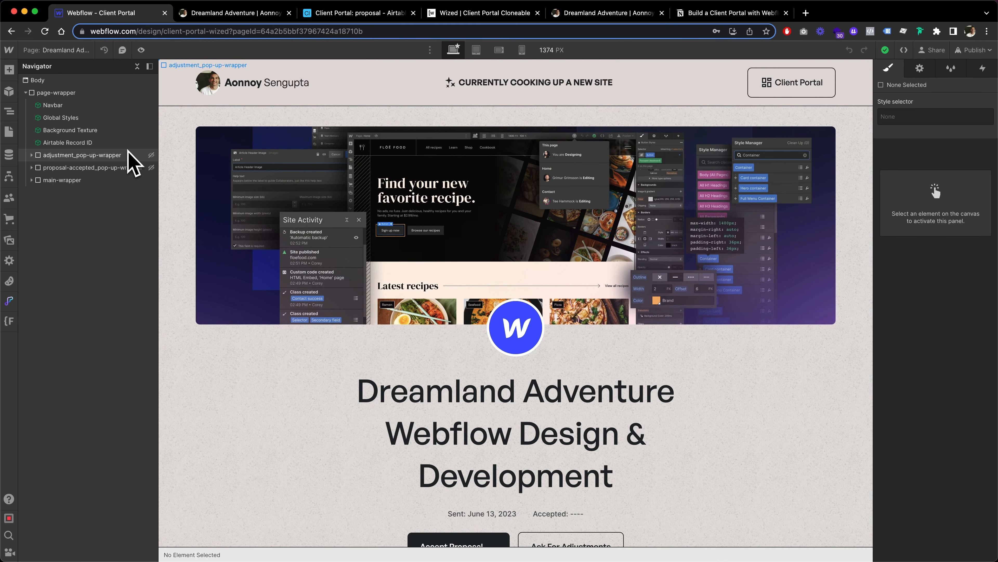
scroll(484, 240, down, 4)
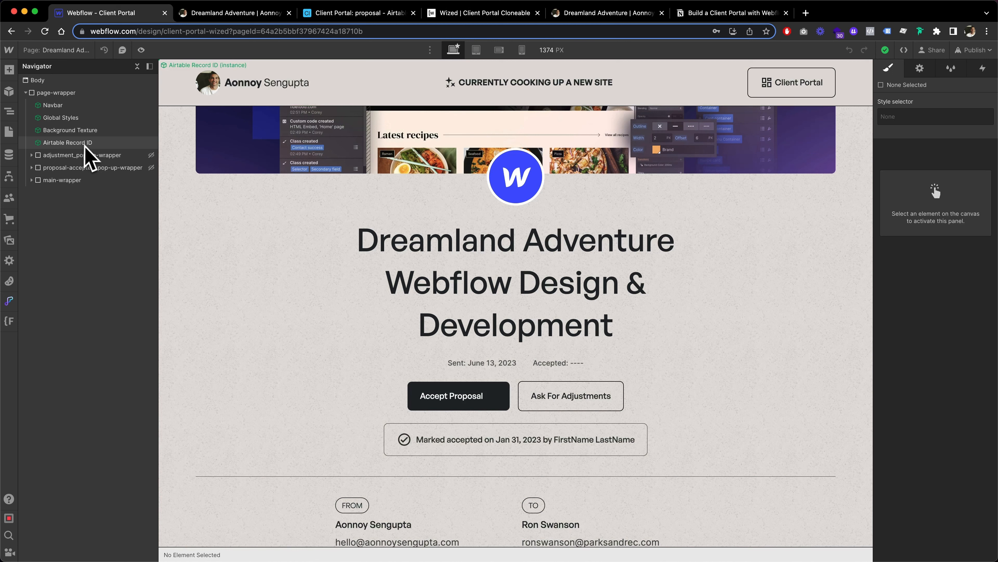
click(88, 144)
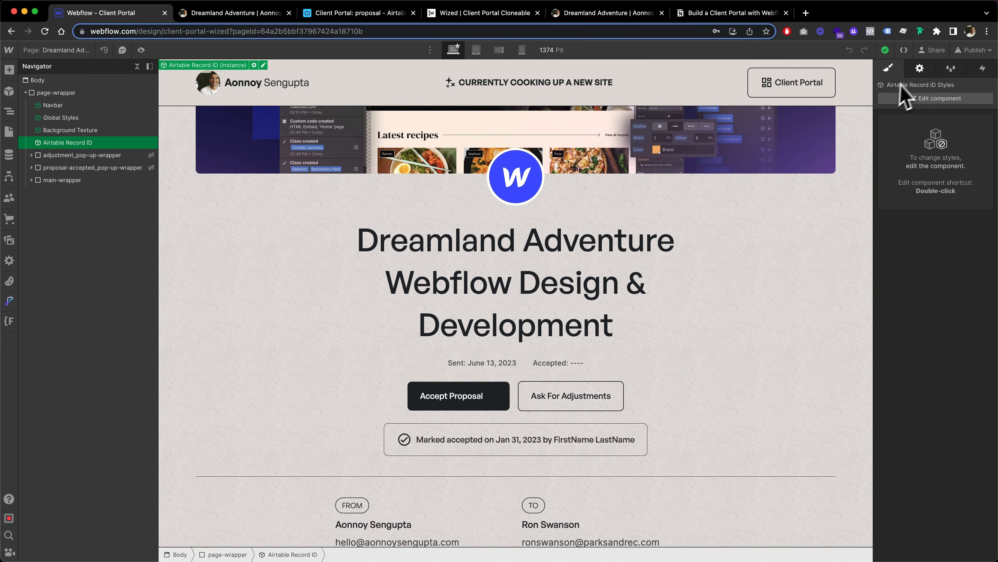
click(919, 70)
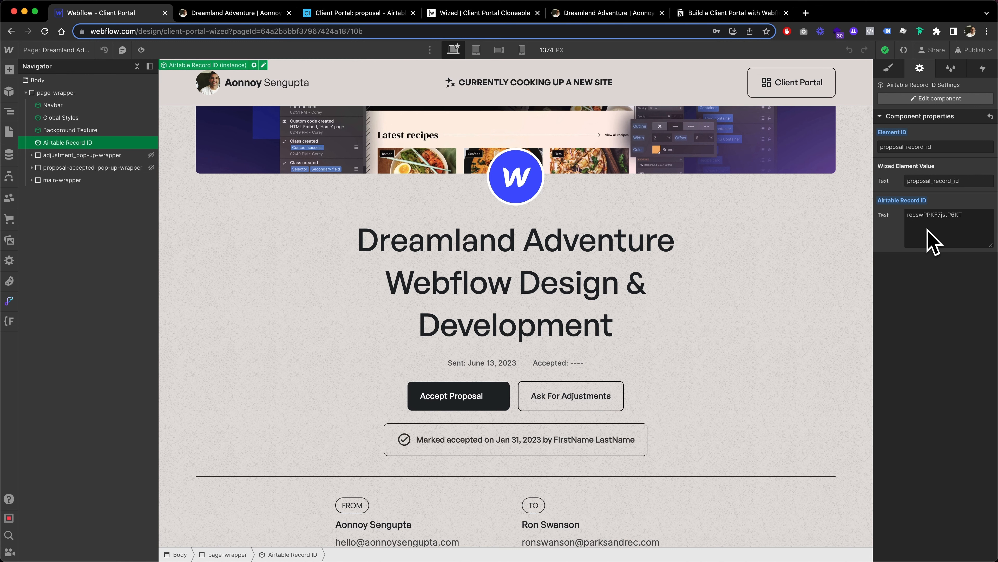
Examine the proposal page's static sections in the Designer, from the header through project overview, scope, timeline, fees and testimonials.
scroll(602, 402, up, 5)
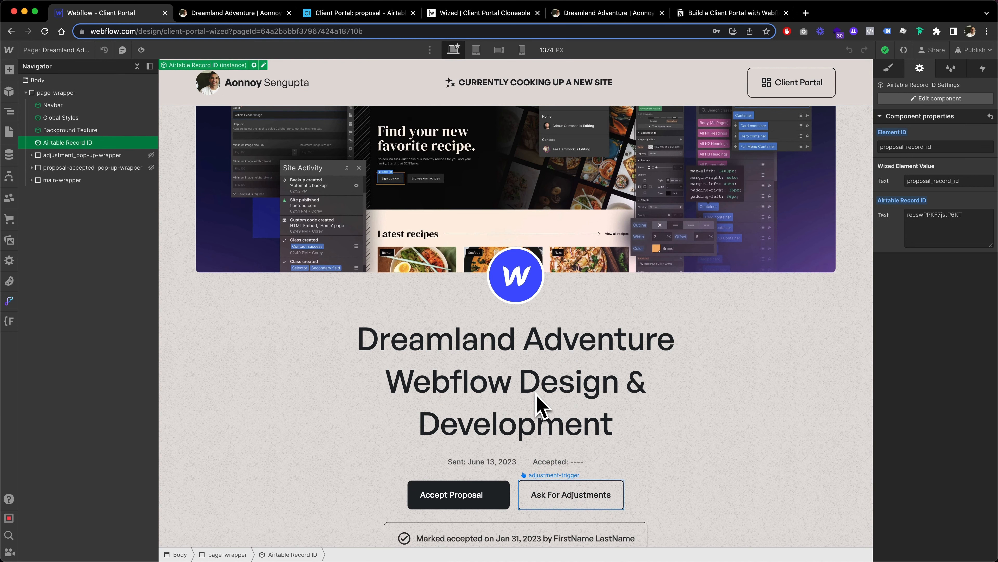
scroll(537, 396, down, 10)
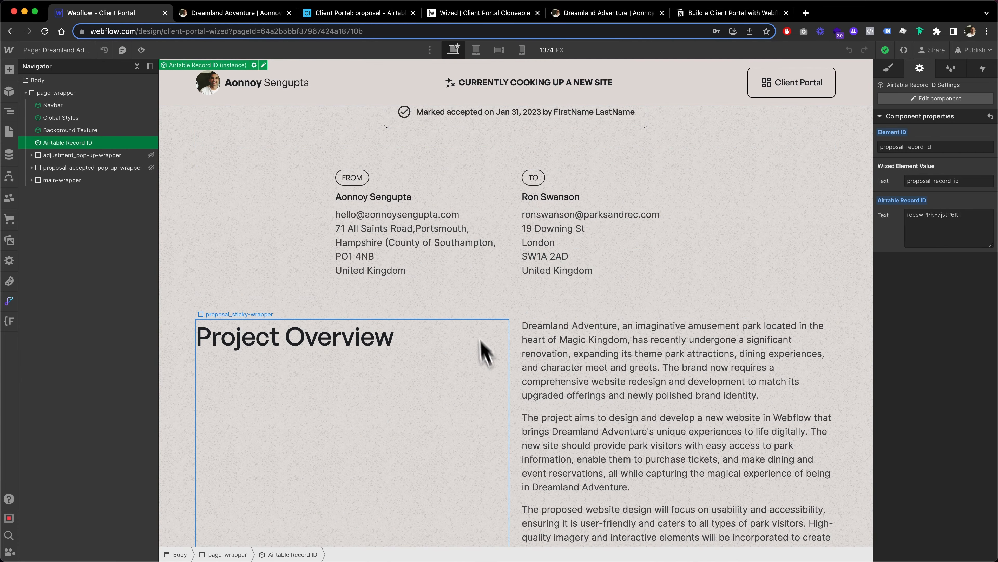
scroll(509, 397, down, 5)
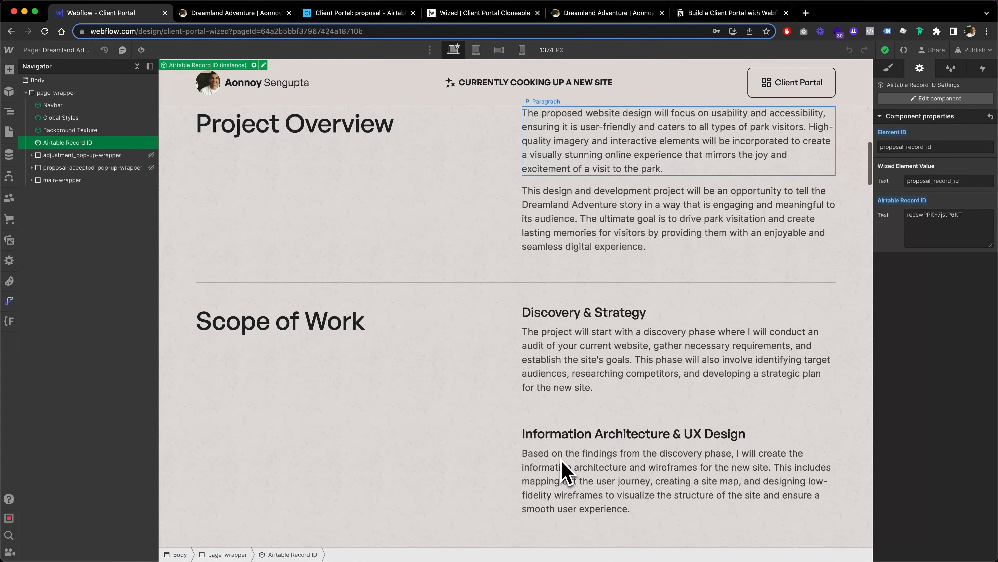
scroll(566, 472, down, 20)
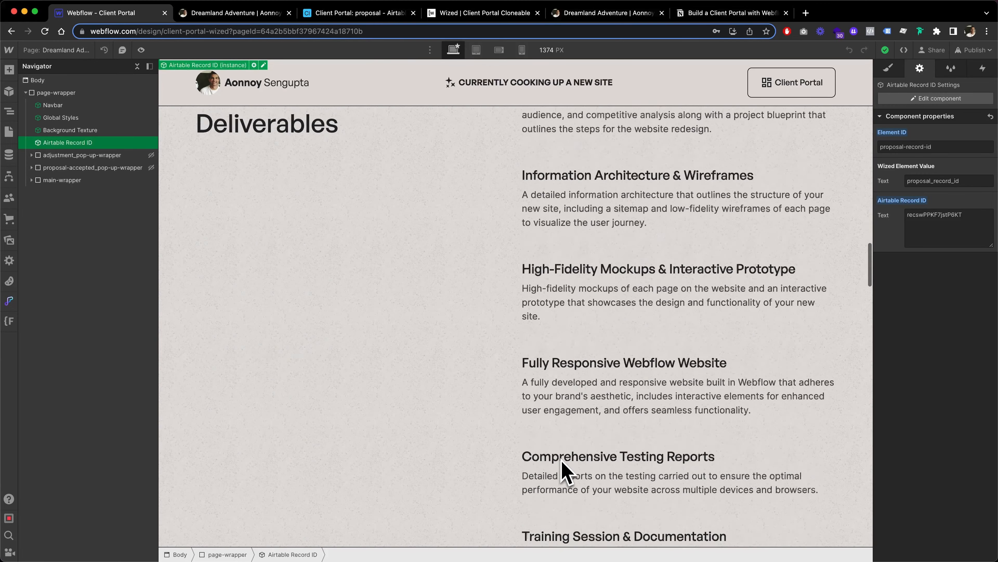
scroll(566, 472, down, 2)
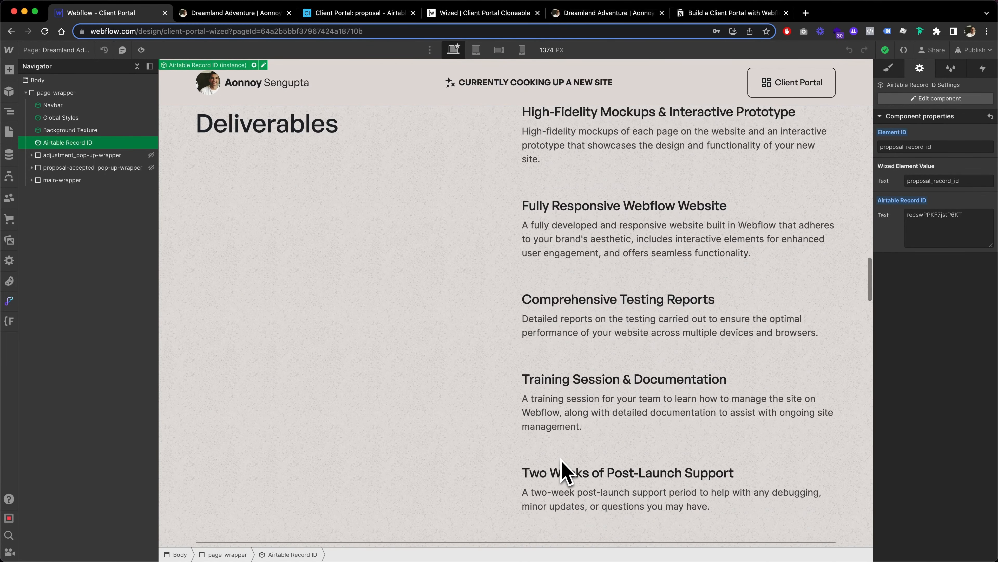
scroll(561, 460, down, 1)
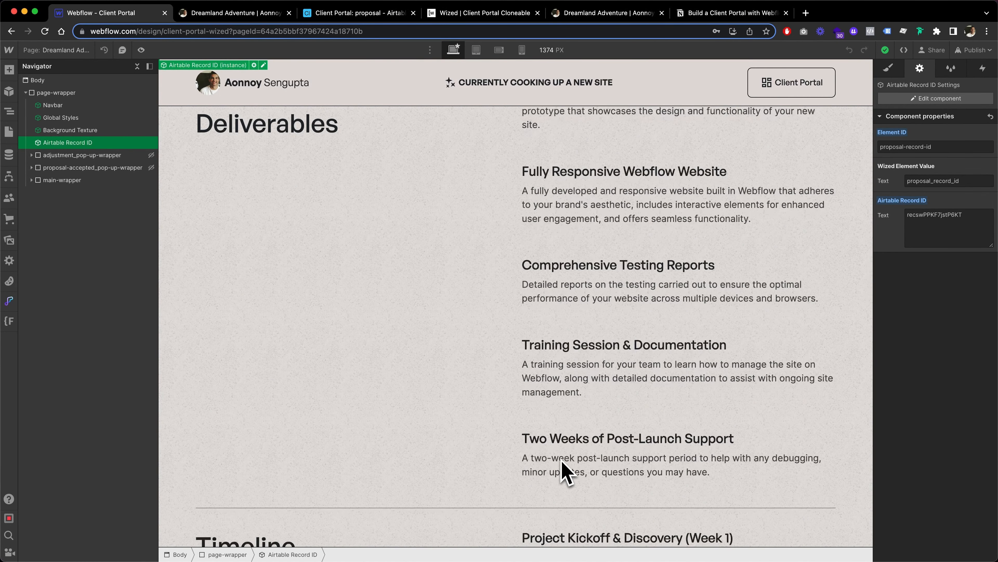
scroll(562, 466, down, 7)
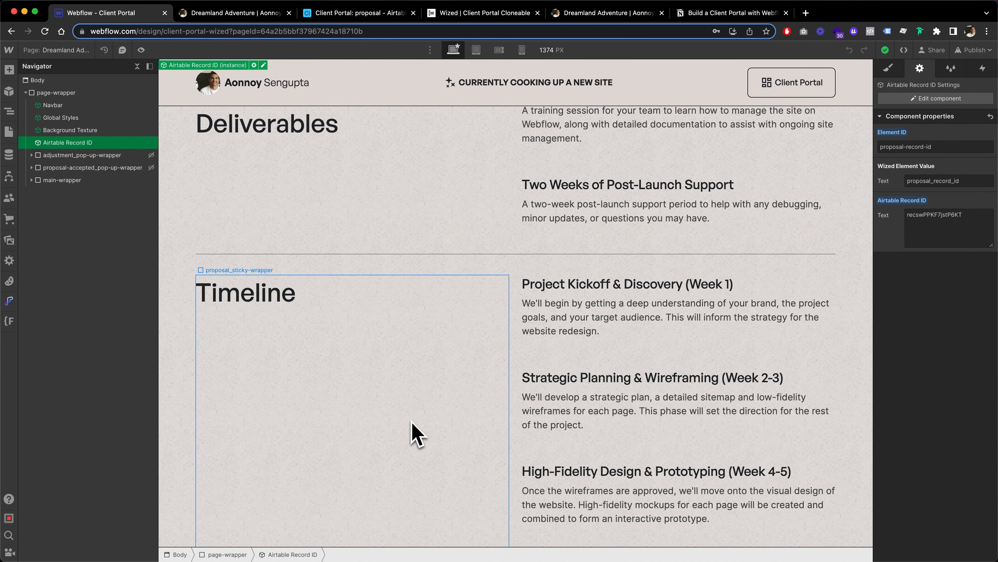
scroll(417, 433, down, 8)
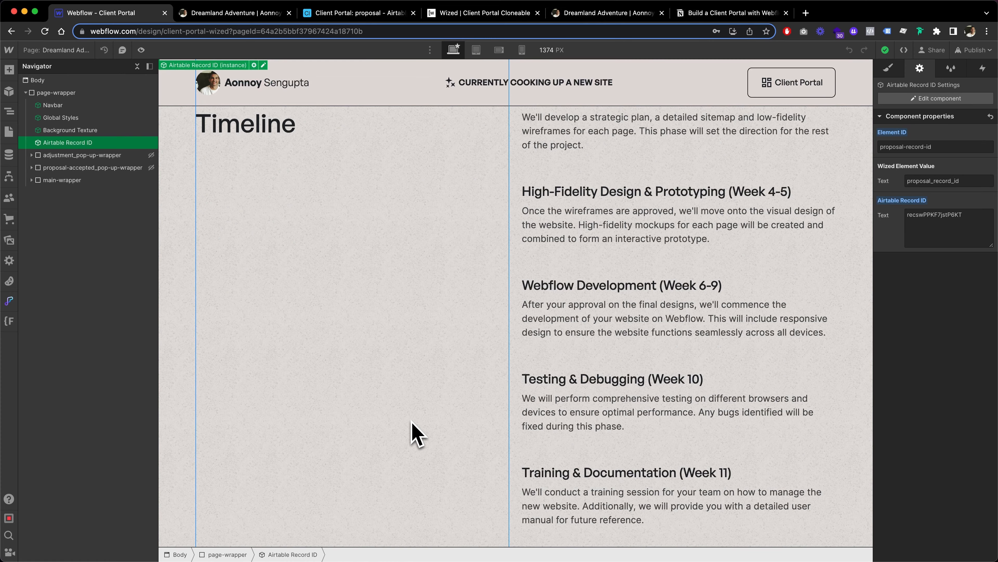
scroll(417, 433, down, 15)
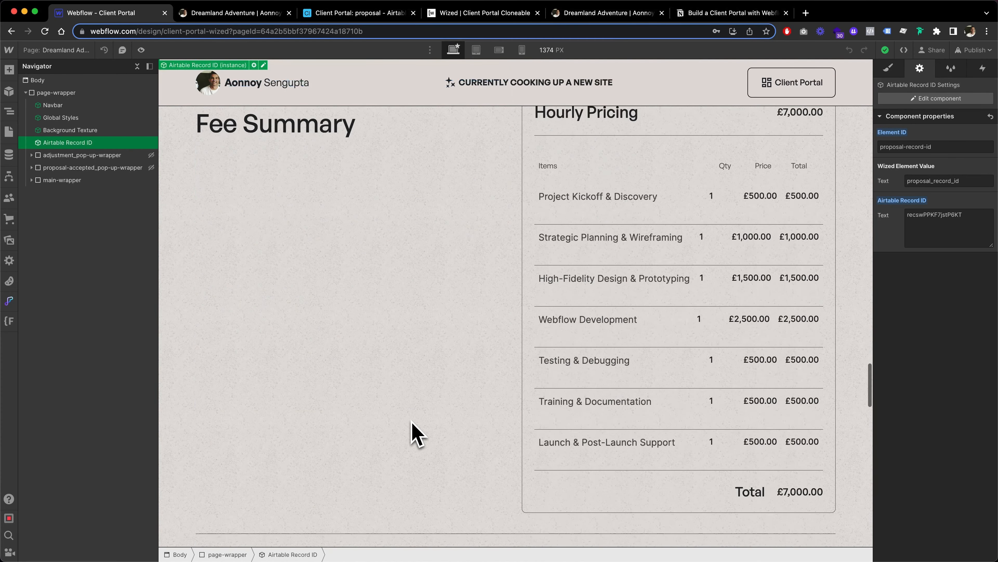
scroll(417, 433, down, 15)
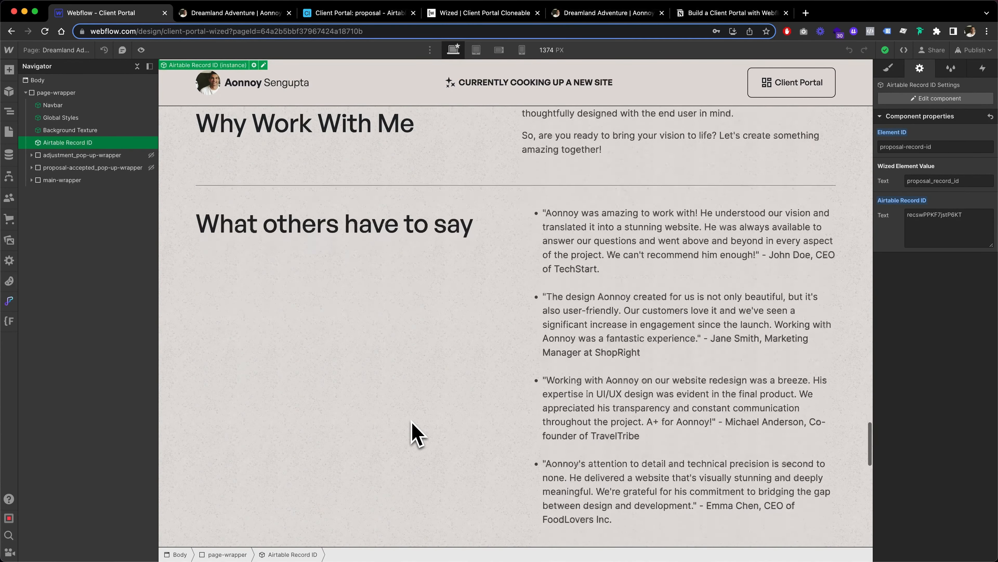
scroll(417, 433, down, 3)
Open the page settings of the Dreamland Adventure page in the Proposal folder.
click(71, 50)
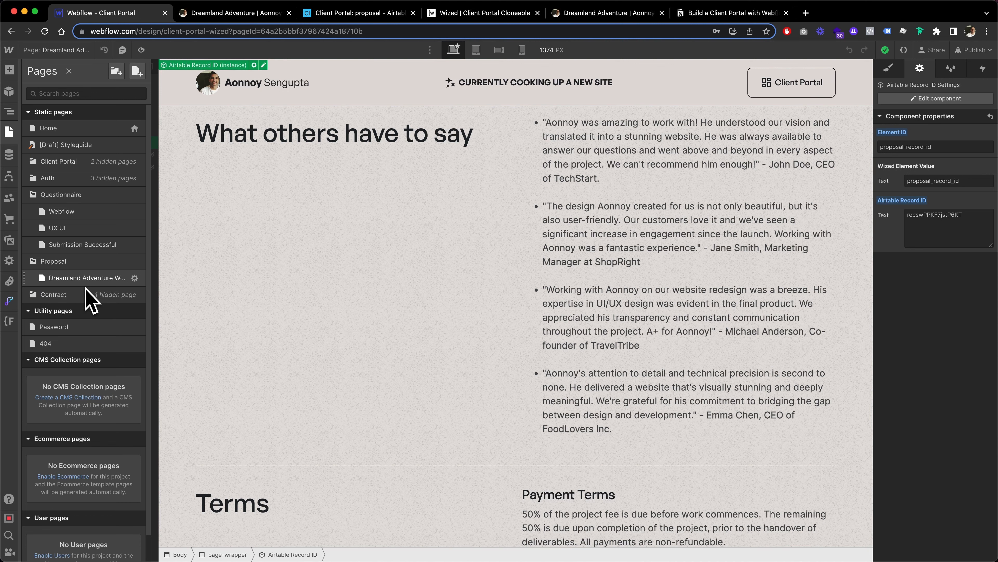
click(133, 278)
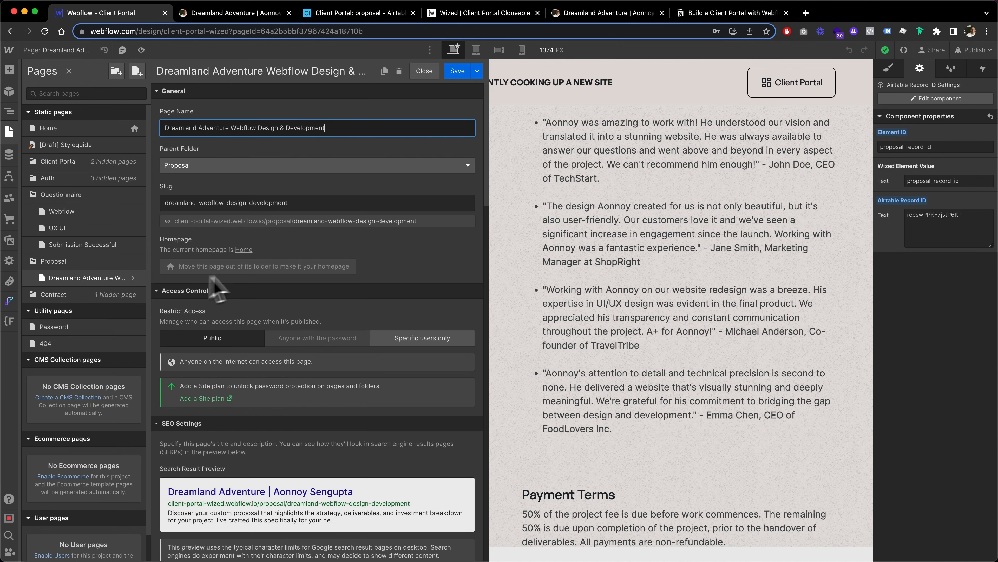
Review the Dreamland Adventure page's access, SEO, Open Graph and site search settings, and close the page settings.
scroll(280, 261, down, 3)
scroll(280, 248, up, 2)
scroll(338, 175, down, 15)
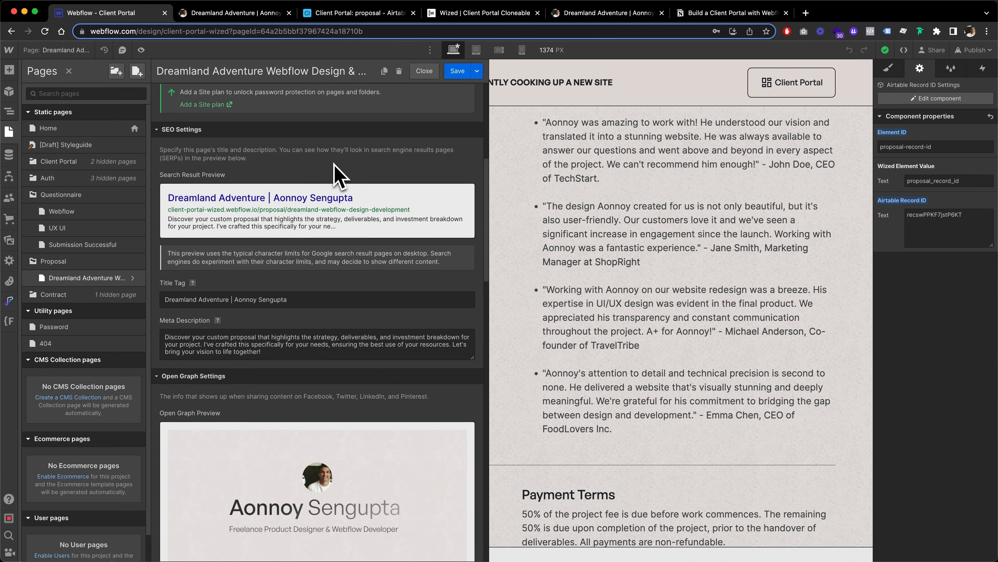
scroll(337, 175, up, 12)
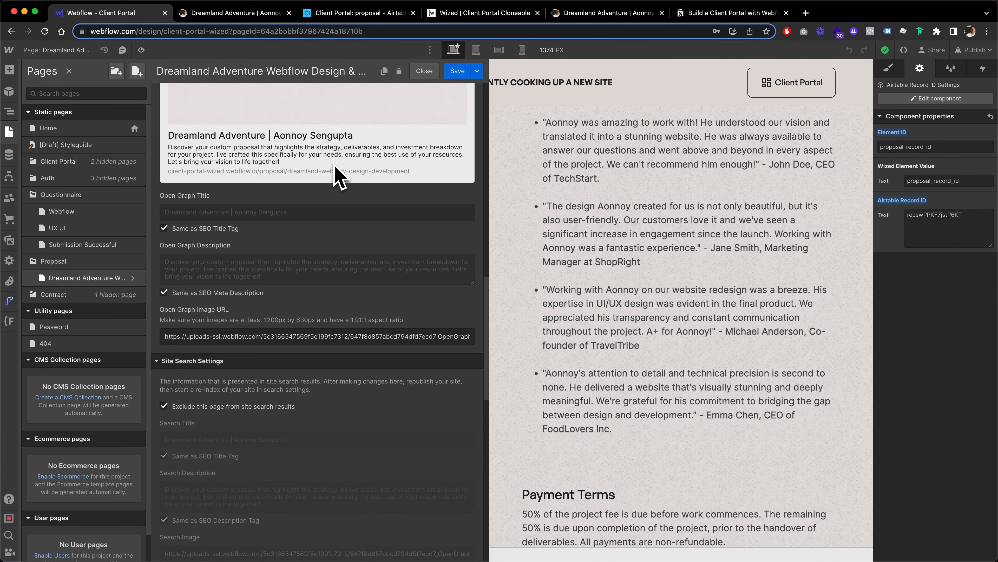
scroll(334, 164, up, 1)
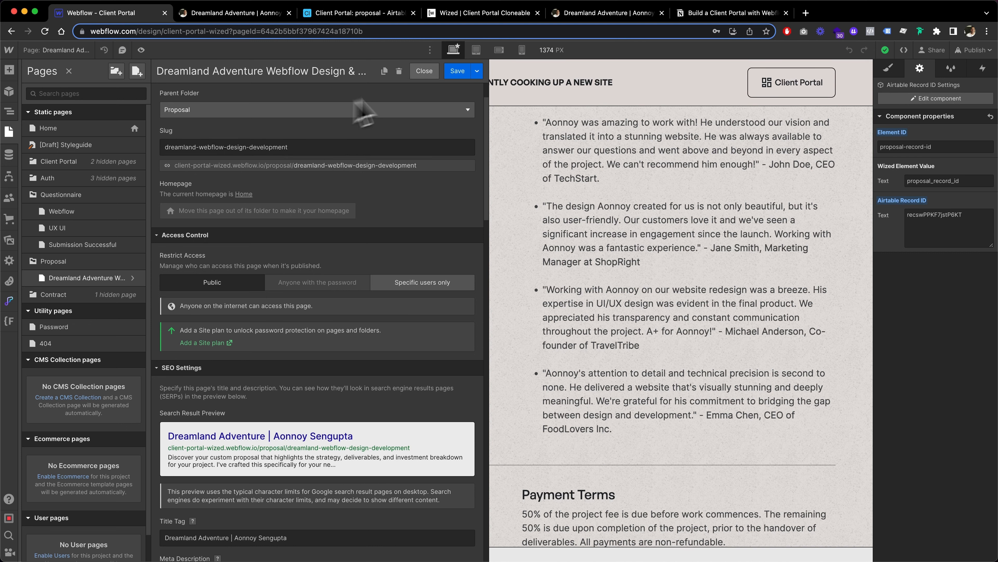
click(437, 70)
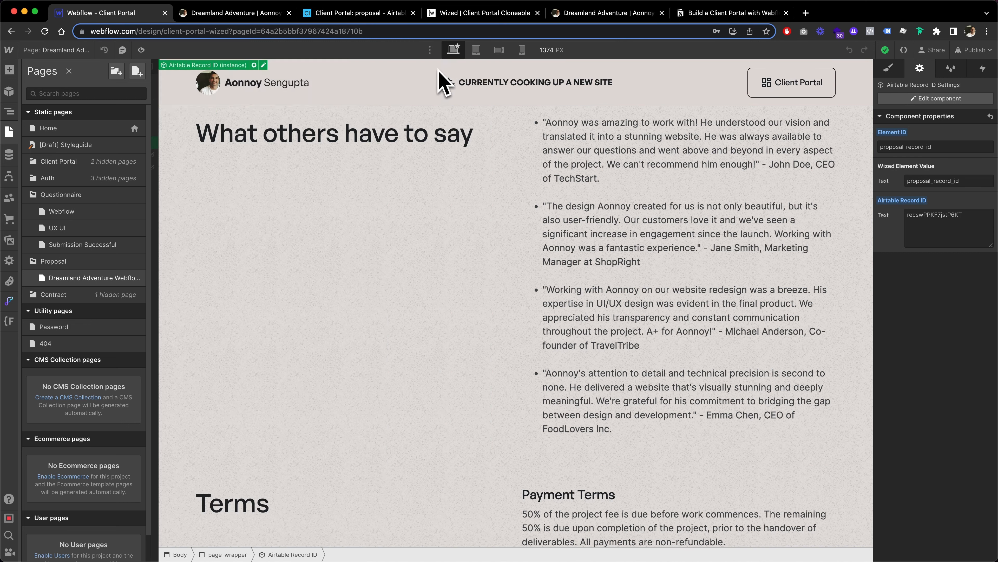
click(71, 71)
Show the element settings of the adjustment-trigger, the accept-proposal button and the proposal-accepted_banner below the proposal heading.
scroll(626, 226, up, 20)
scroll(626, 226, up, 20)
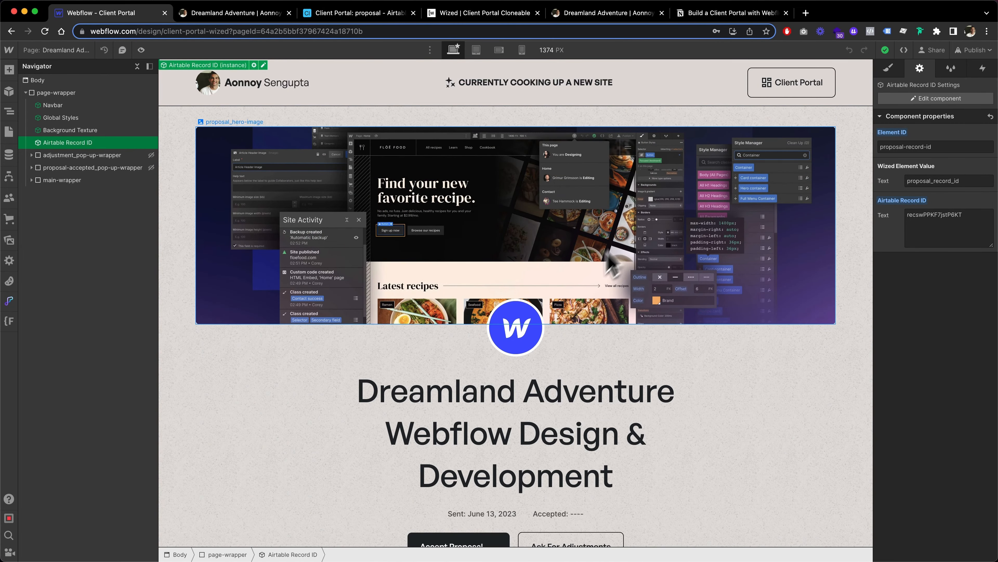
scroll(573, 289, down, 5)
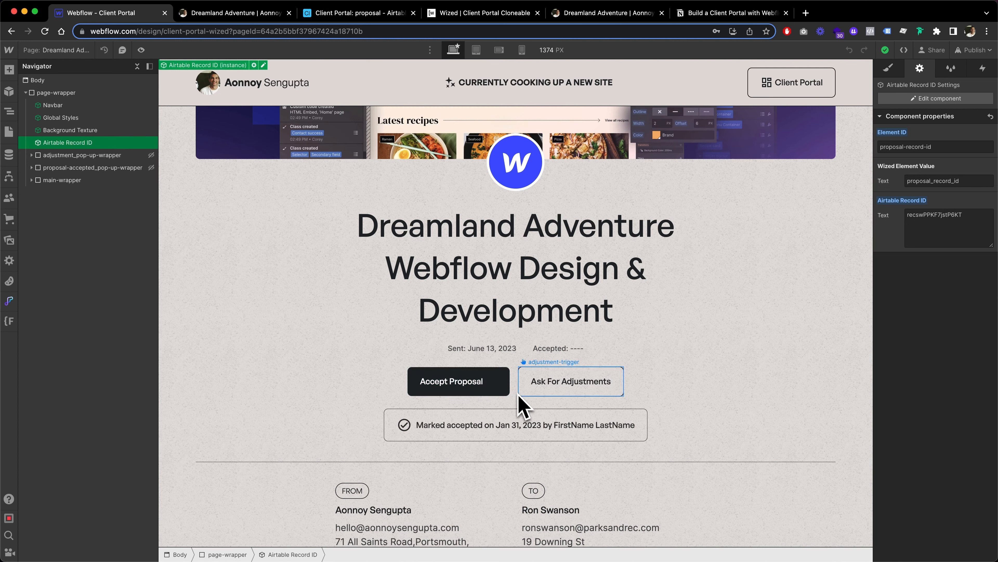
click(537, 395)
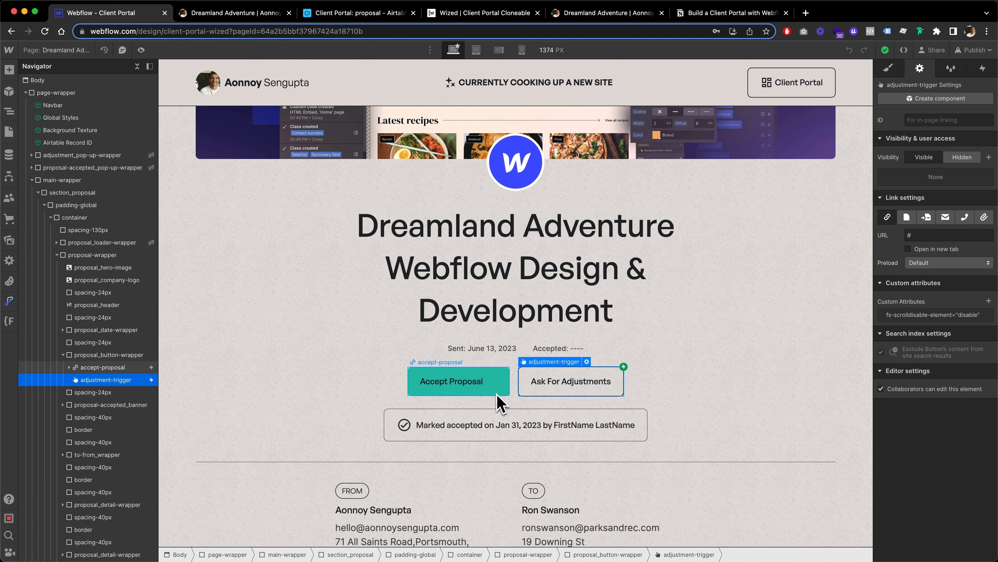
click(456, 388)
click(454, 423)
scroll(452, 429, down, 3)
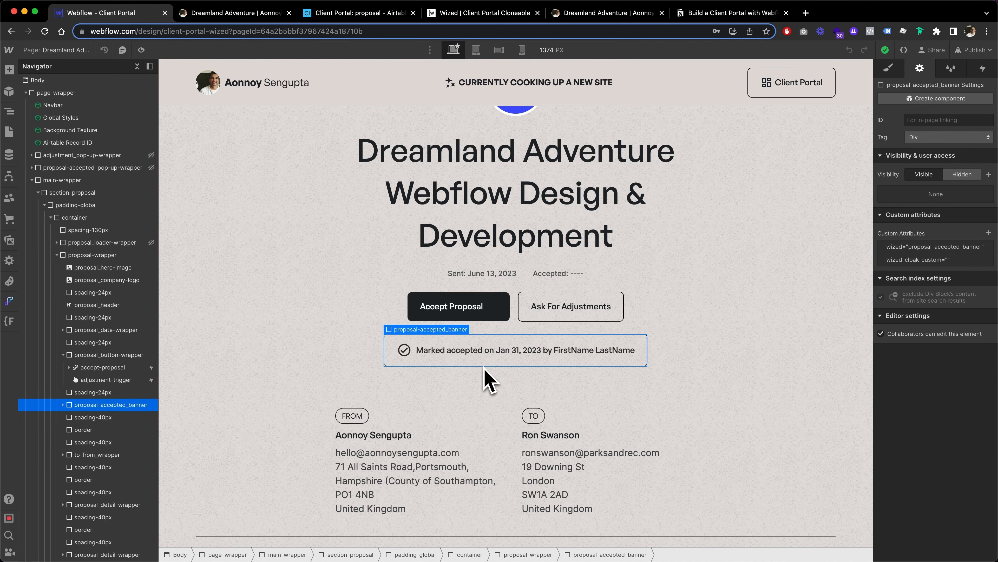
scroll(488, 379, down, 2)
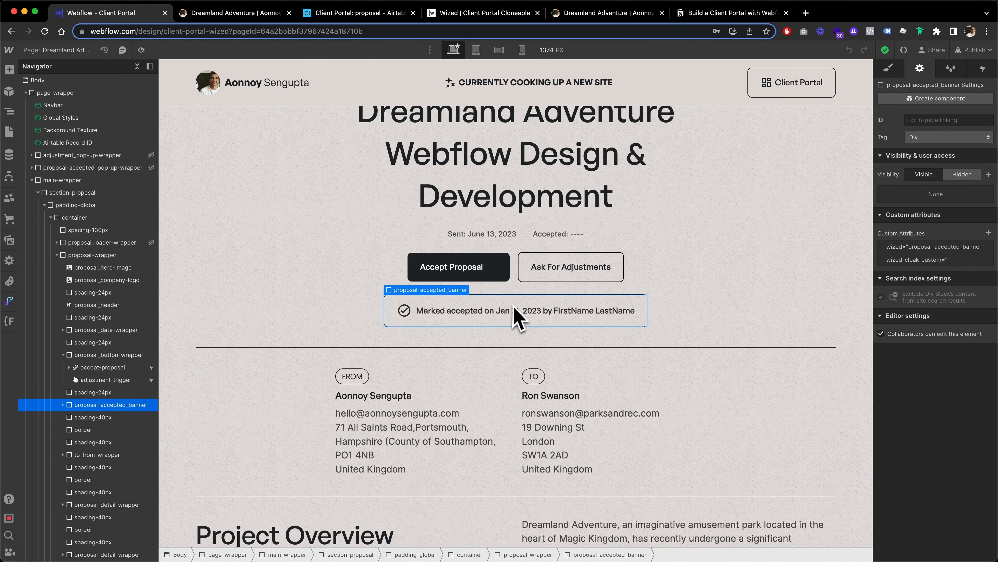
scroll(517, 315, down, 2)
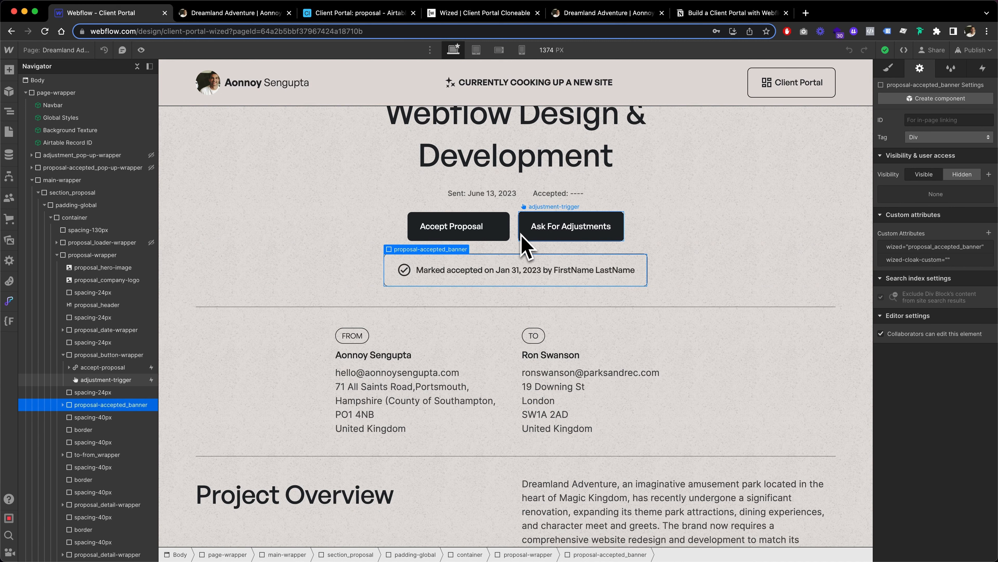
Examine the "Everything looking good?" call-to-action above the footer with its accept and adjustment buttons, and return to the hero image.
scroll(499, 276, down, 20)
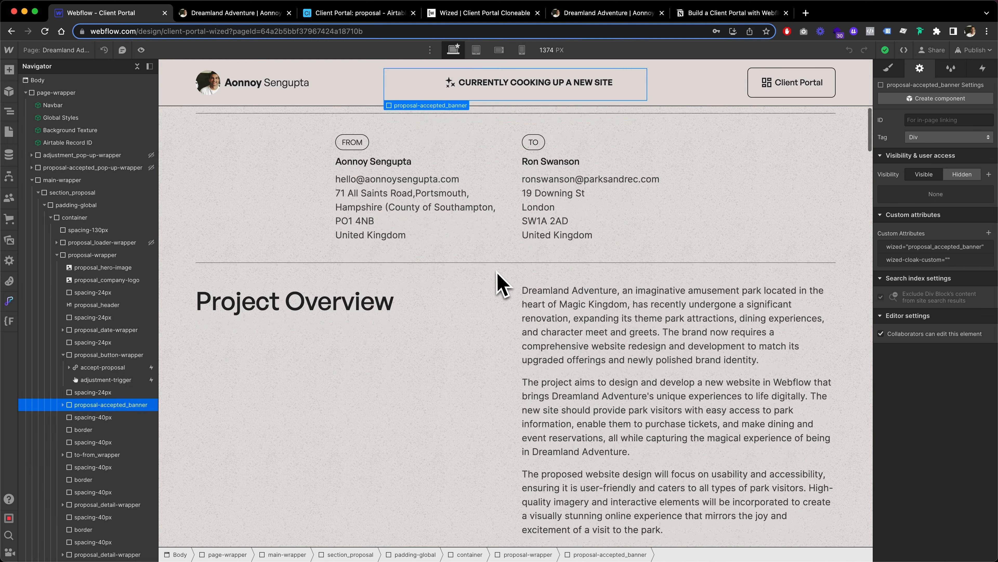
scroll(498, 283, down, 20)
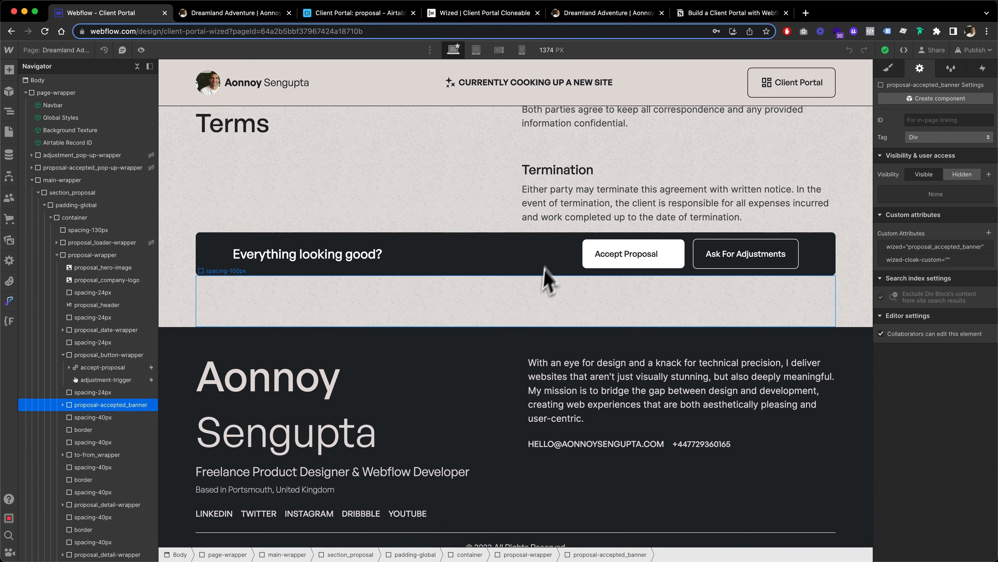
scroll(417, 282, up, 2)
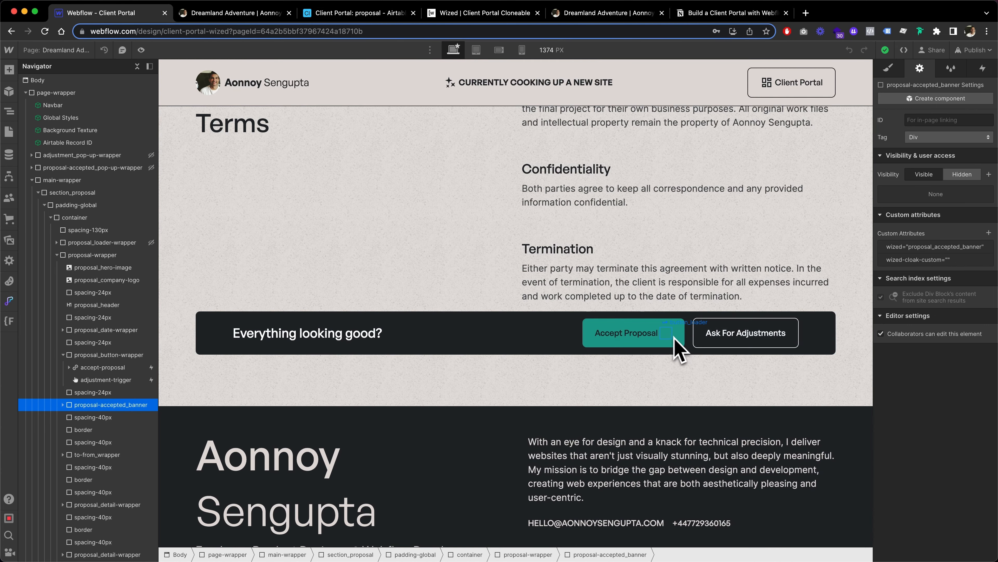
scroll(584, 346, up, 20)
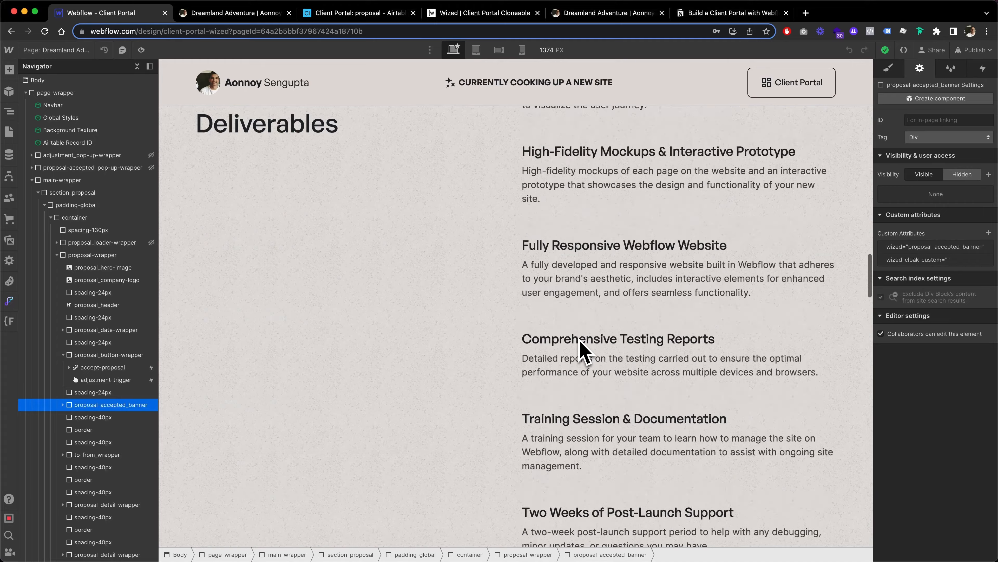
scroll(581, 350, up, 20)
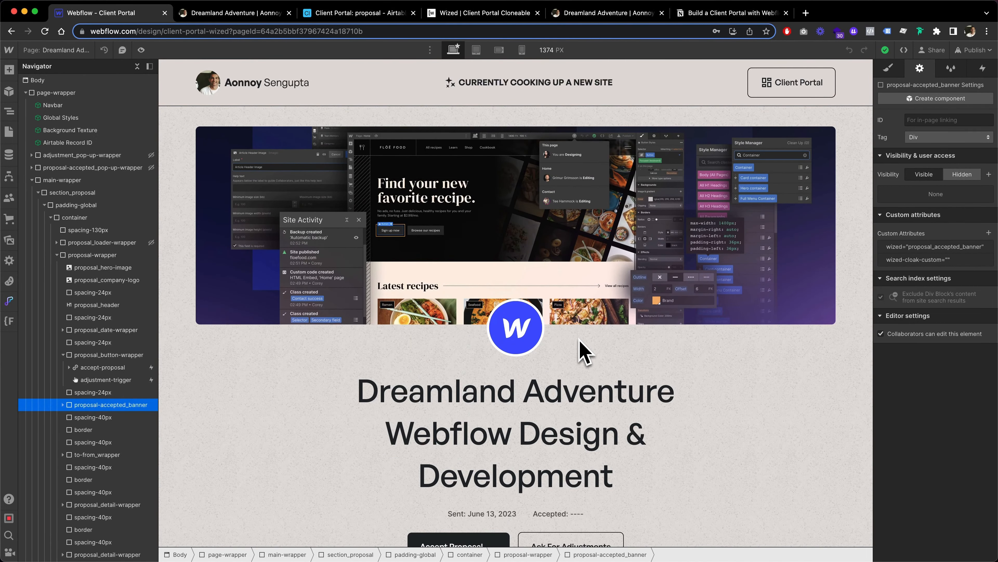
Collapse the proposal-wrapper, show the settings of proposal_loader-wrapper, and switch to the Wized configurator to view the proposal page.
click(404, 124)
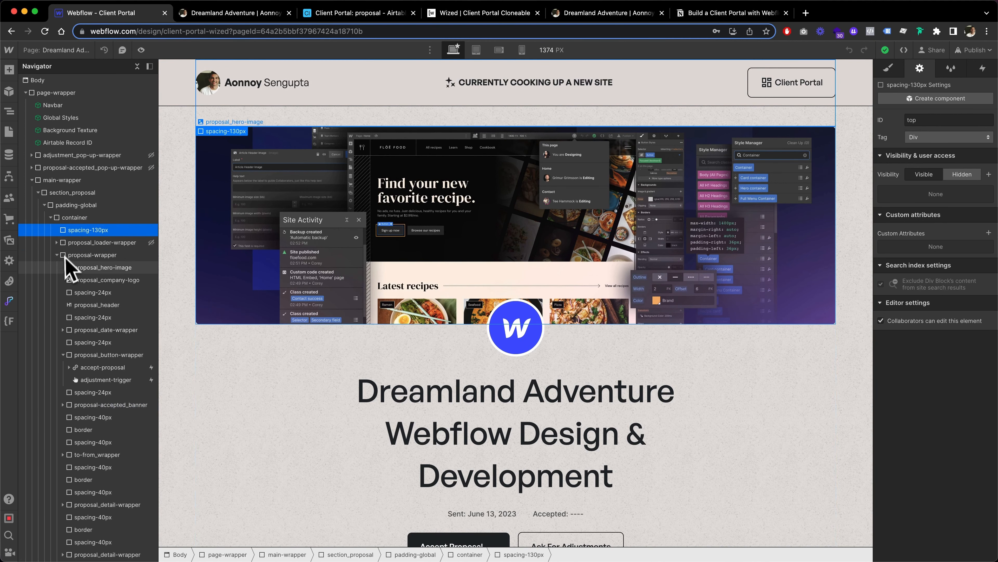
click(57, 254)
click(99, 242)
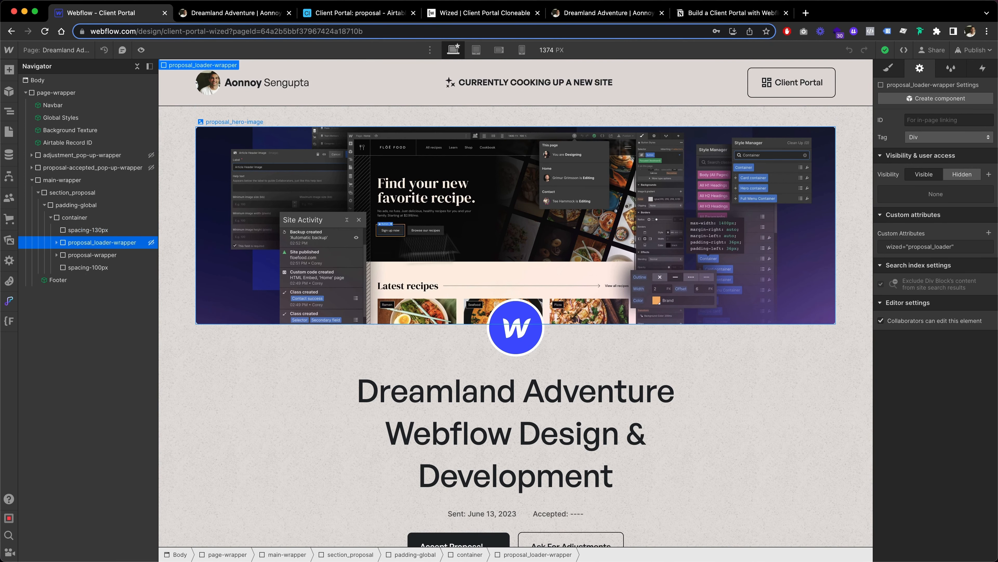
click(456, 16)
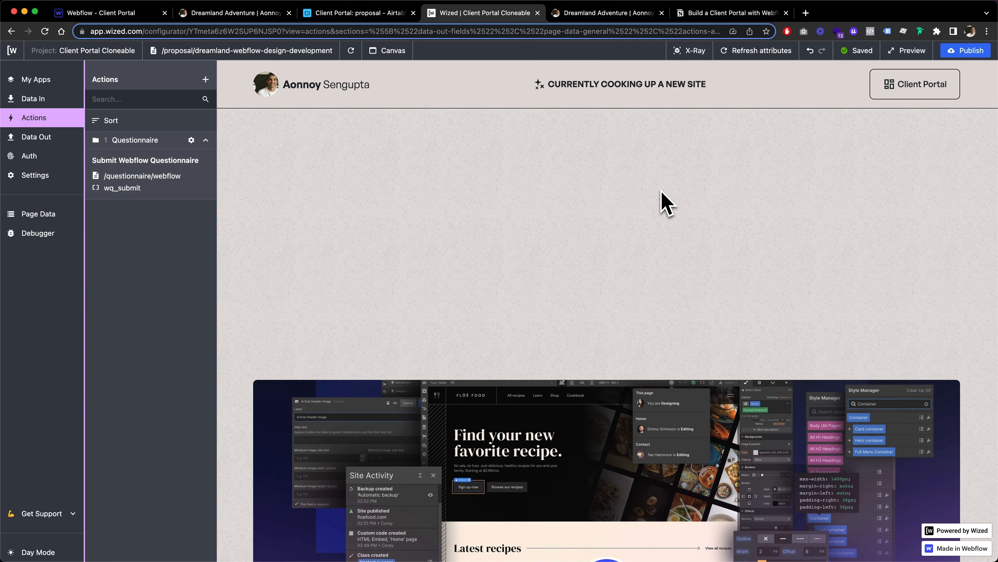
Switch back to the Webflow Designer and open the Dreamland Adventure page's settings at the custom code inside the head tag.
click(119, 16)
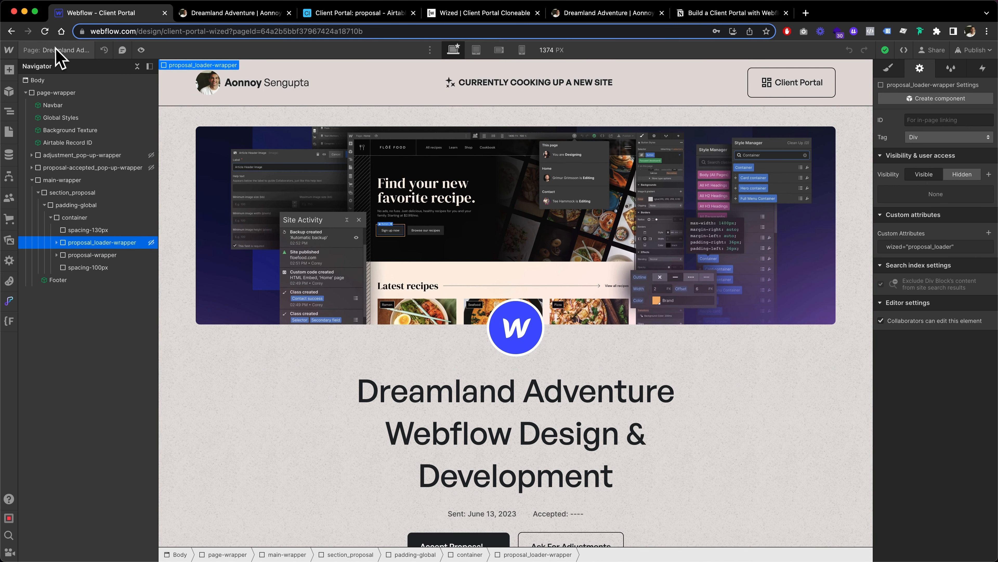
key(p)
click(135, 278)
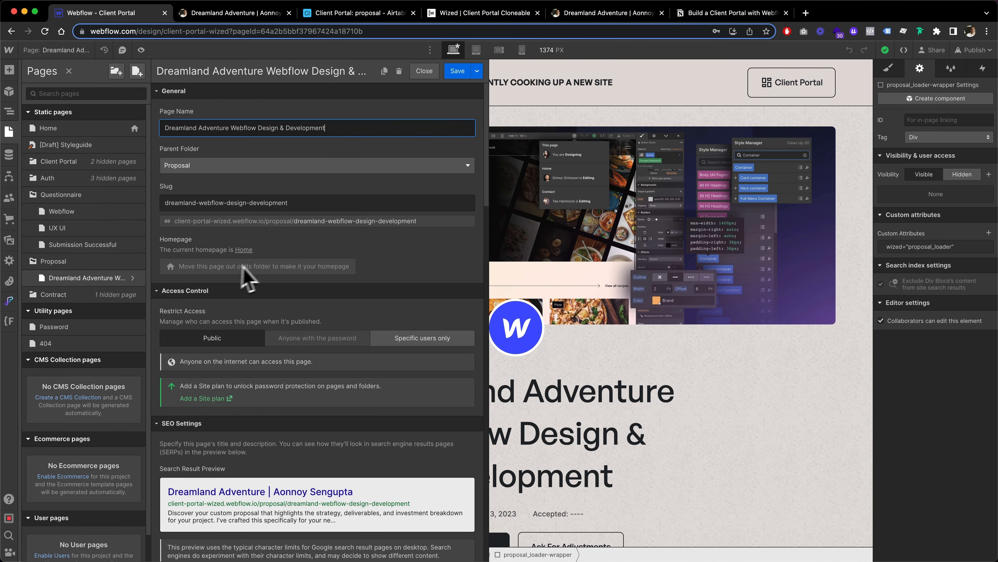
scroll(252, 272, down, 2)
scroll(264, 275, down, 10)
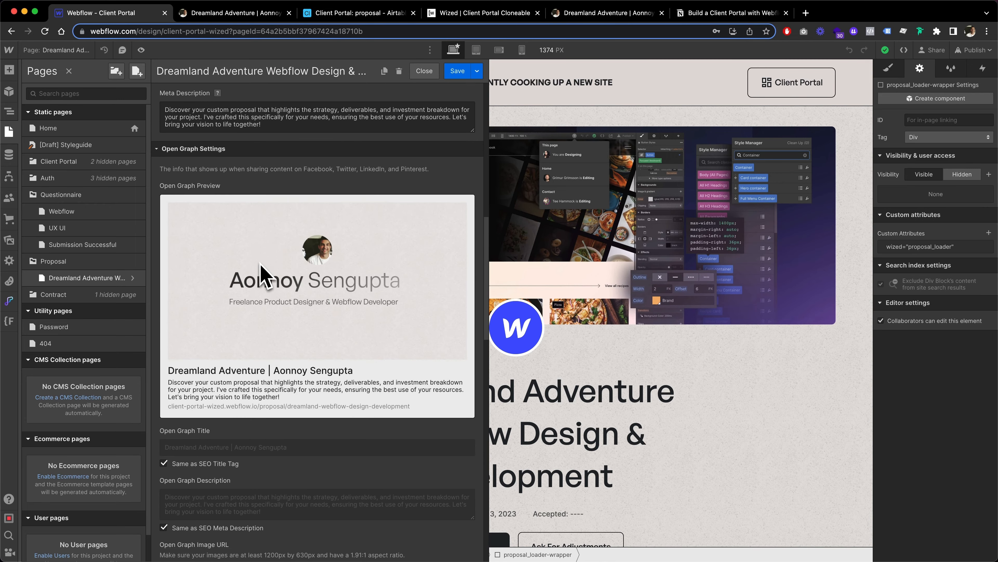
scroll(261, 264, down, 12)
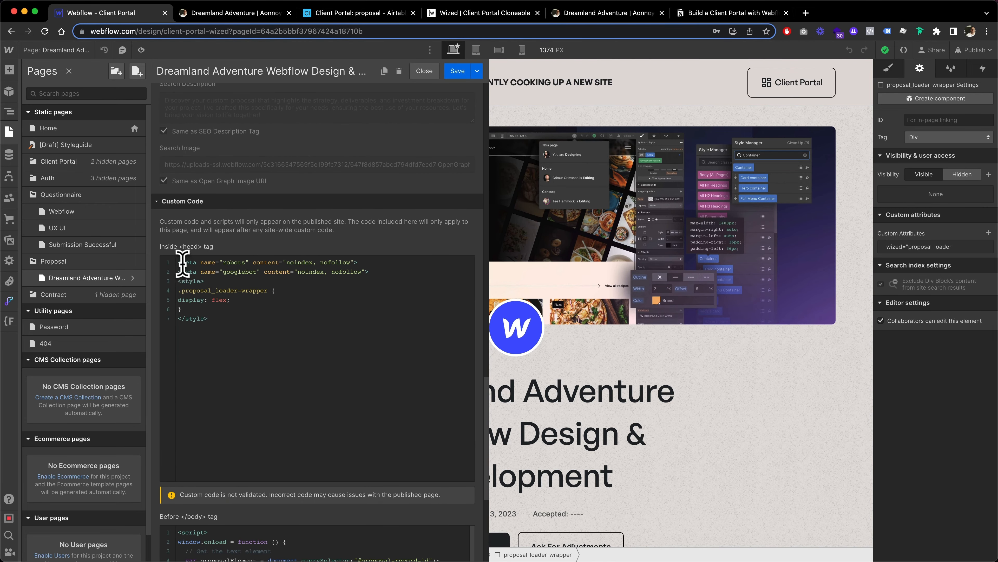
Highlight the robots and googlebot noindex meta tags and the .proposal_loader-wrapper style block in the head code.
drag(178, 262, 388, 272)
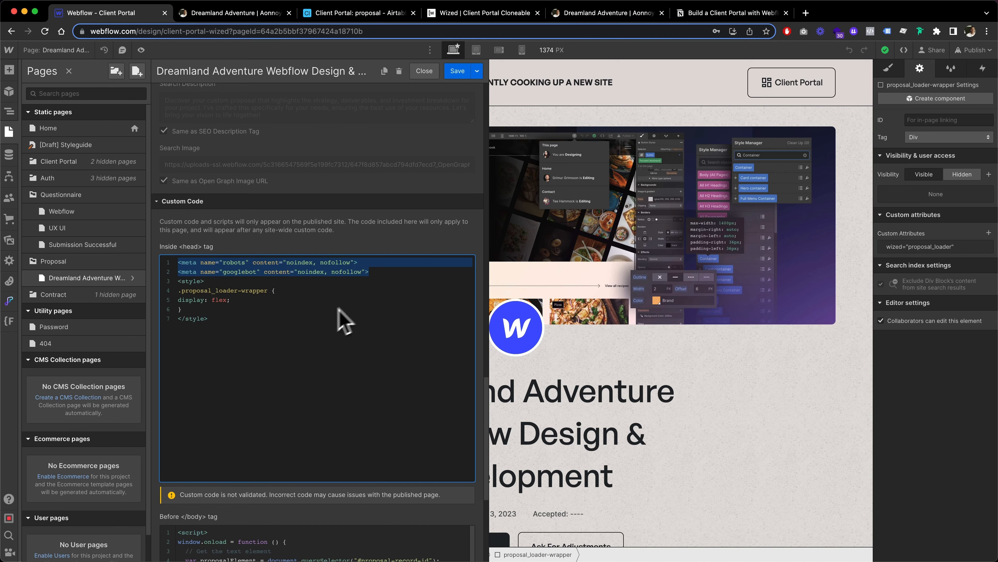
drag(179, 281, 212, 281)
triple_click(240, 282)
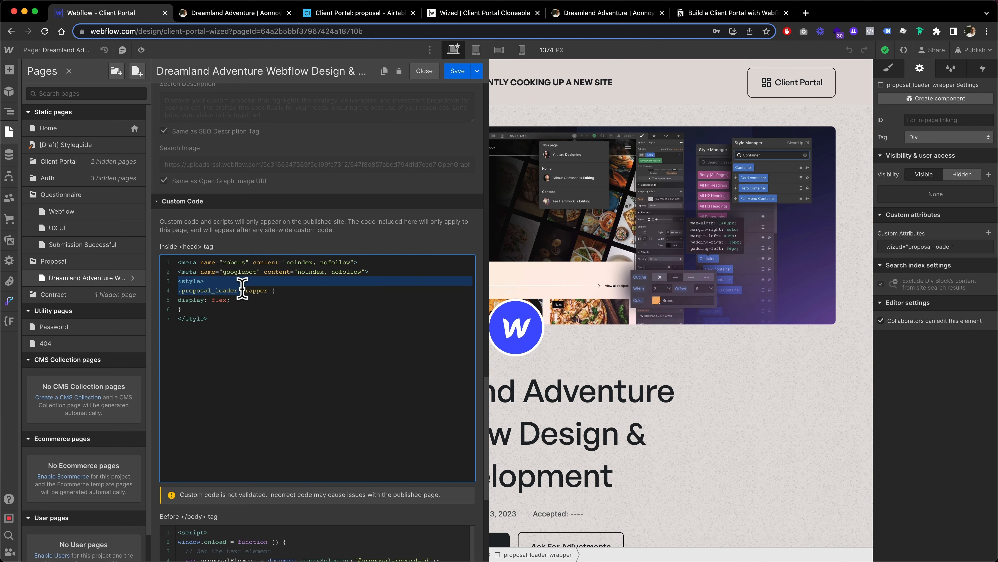
click(241, 310)
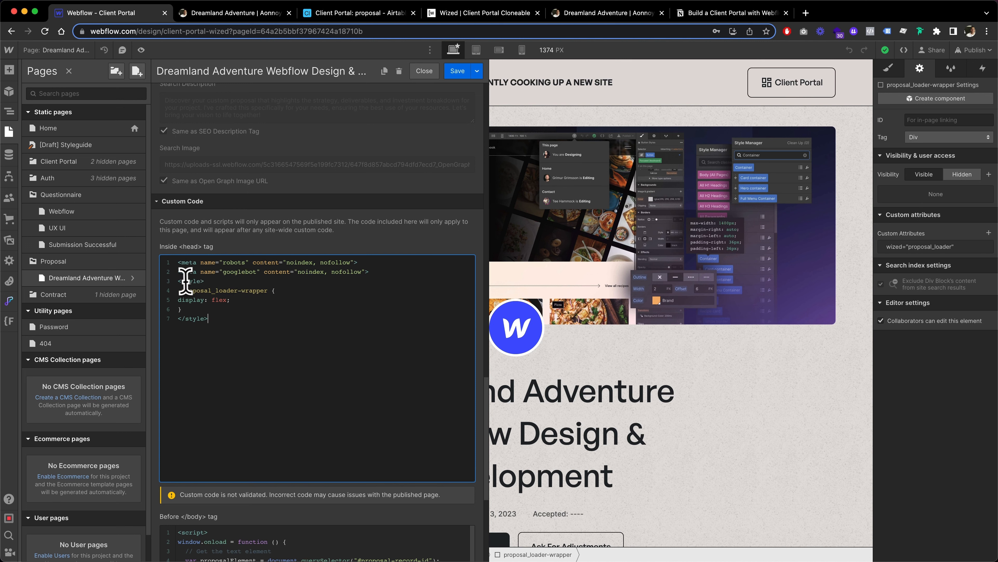
mouse_move(177, 291)
mouse_down()
mouse_move(267, 297)
mouse_move(161, 314)
mouse_move(160, 288)
mouse_up()
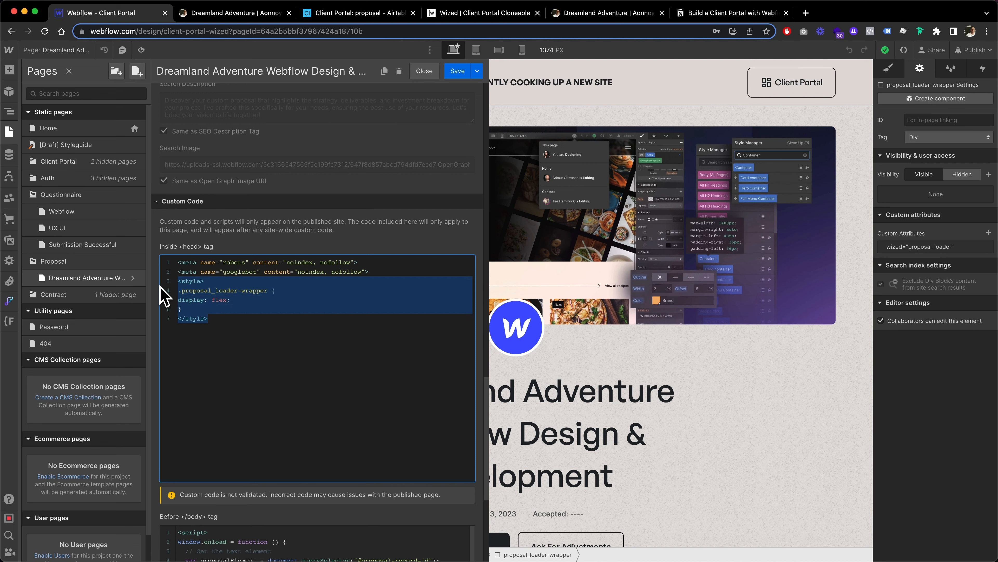
click(185, 299)
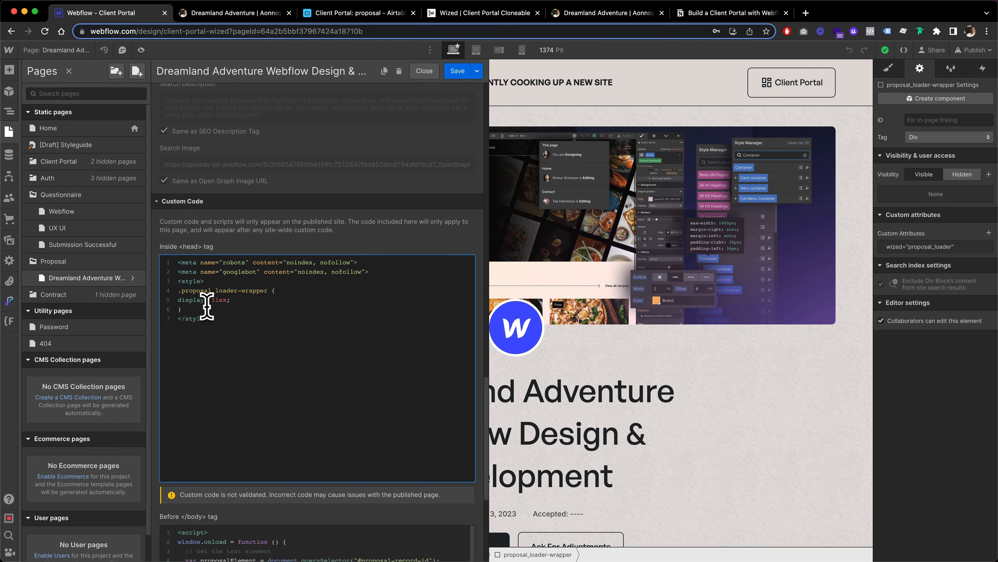
Examine the script before the closing body tag that adds the proposalRecordId parameter to the page URL.
scroll(207, 306, down, 5)
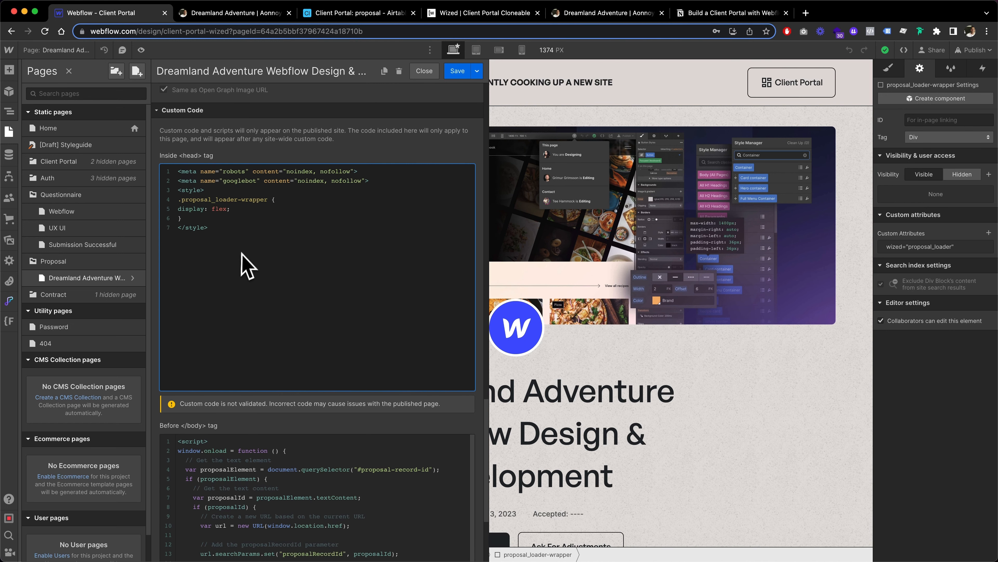
scroll(249, 262, down, 2)
scroll(250, 263, up, 2)
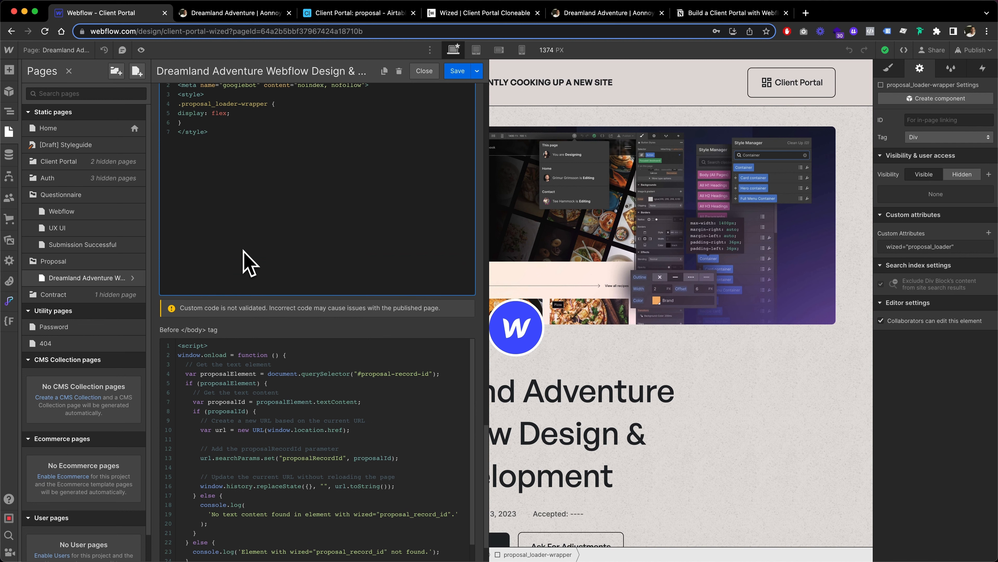
scroll(236, 128, down, 2)
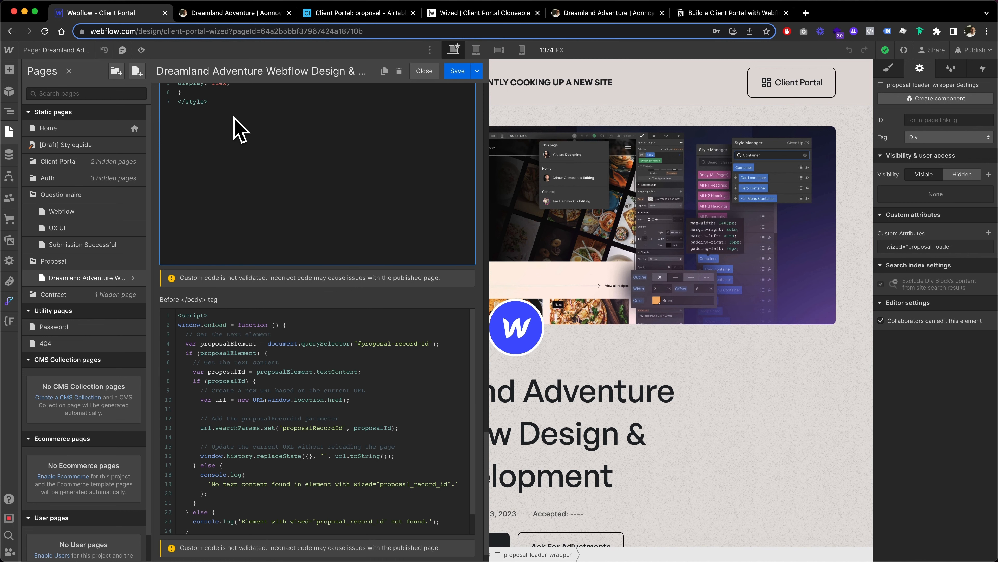
scroll(230, 344, down, 1)
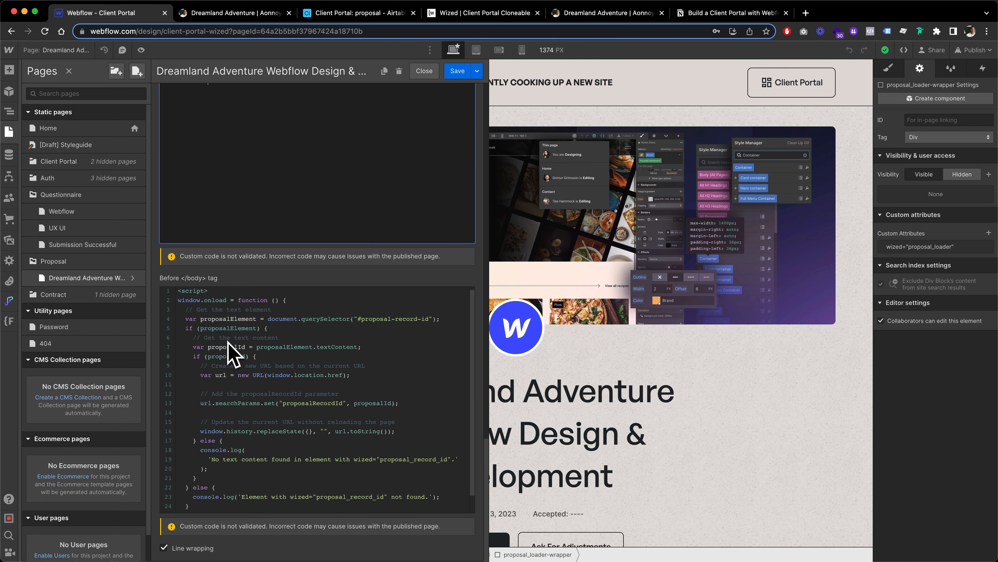
scroll(222, 434, down, 2)
scroll(222, 437, up, 2)
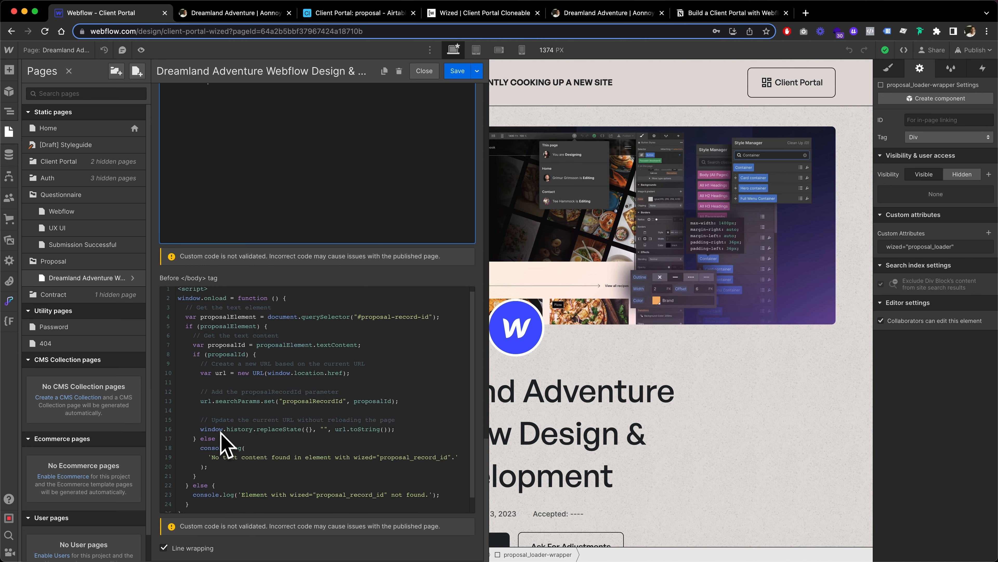
scroll(221, 434, up, 1)
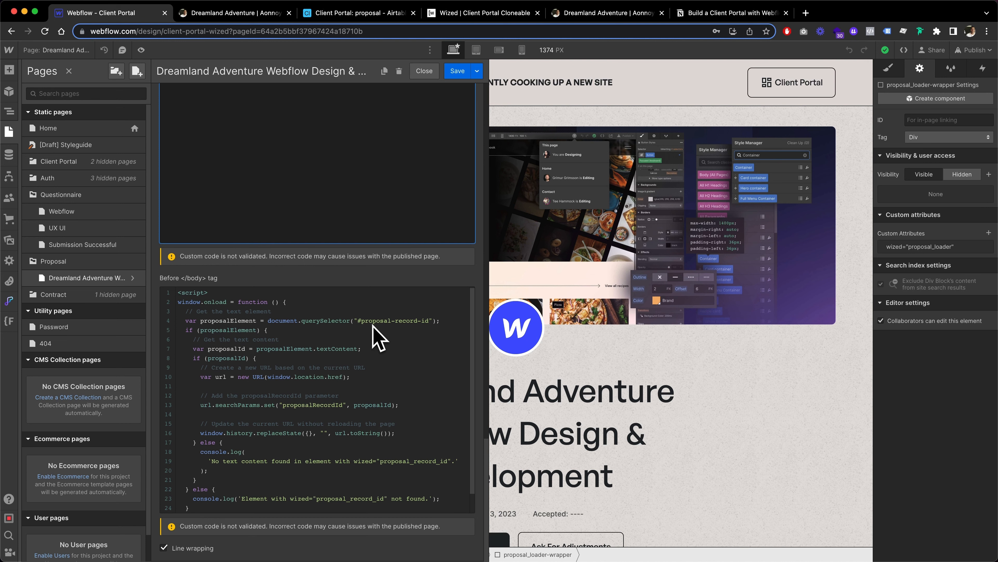
scroll(378, 336, down, 1)
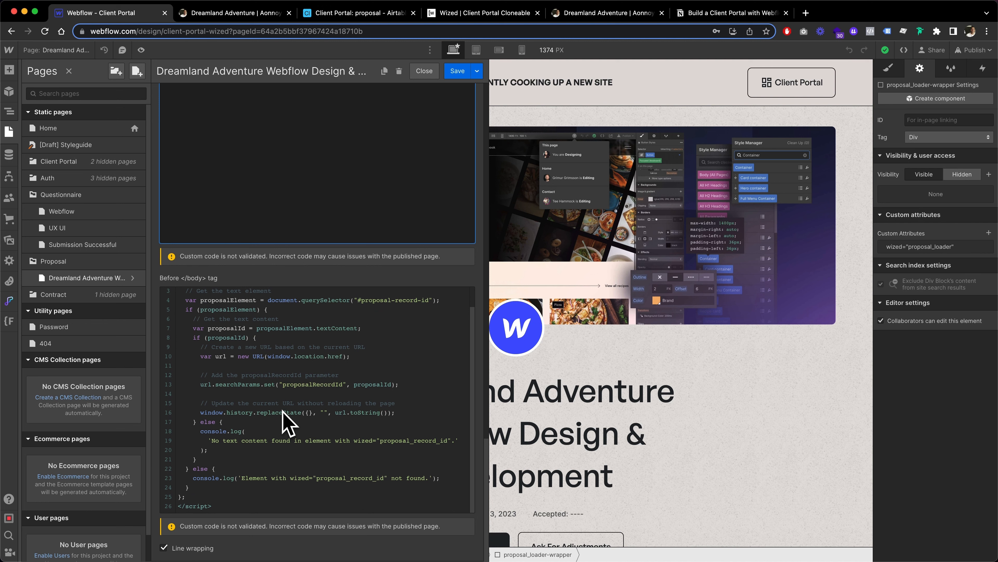
scroll(297, 383, up, 1)
scroll(323, 314, up, 1)
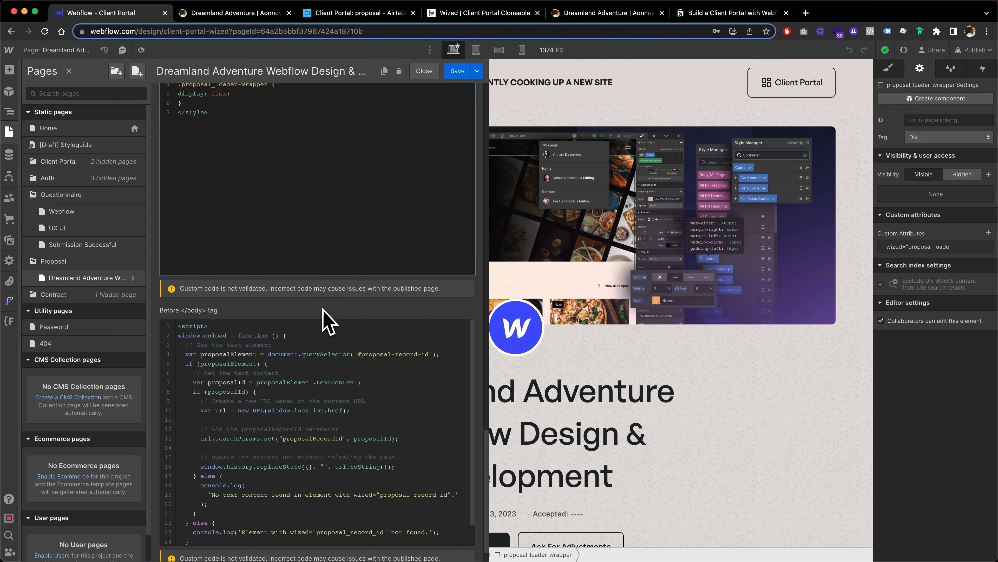
Close the Dreamland Adventure page settings and the pages list, and switch to the proposal table in Airtable.
click(450, 78)
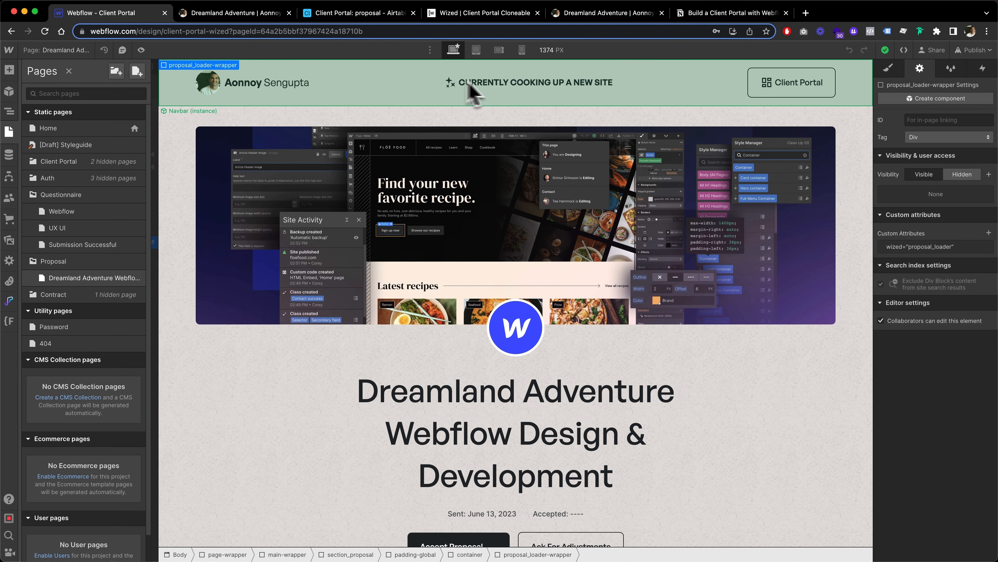
click(69, 70)
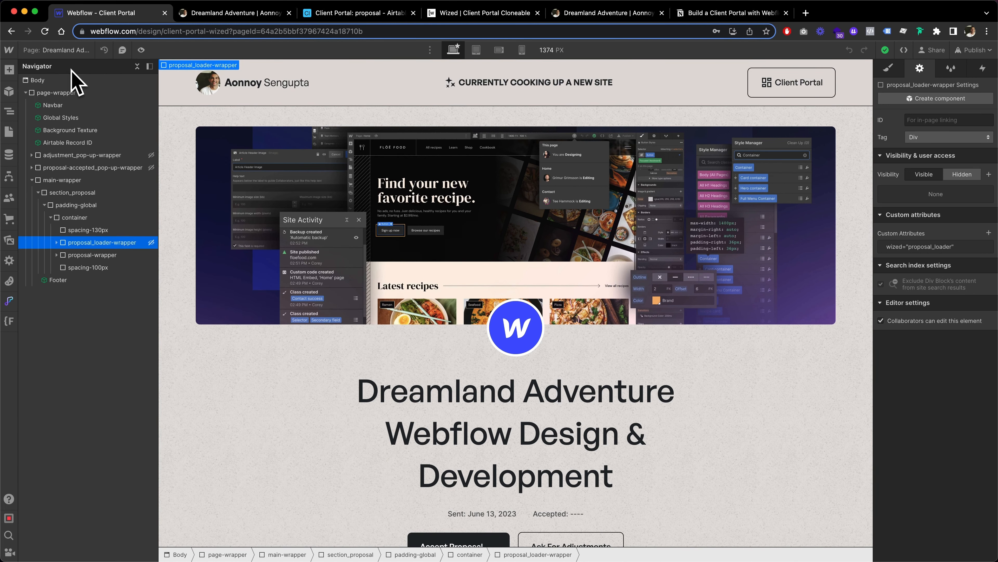
click(343, 14)
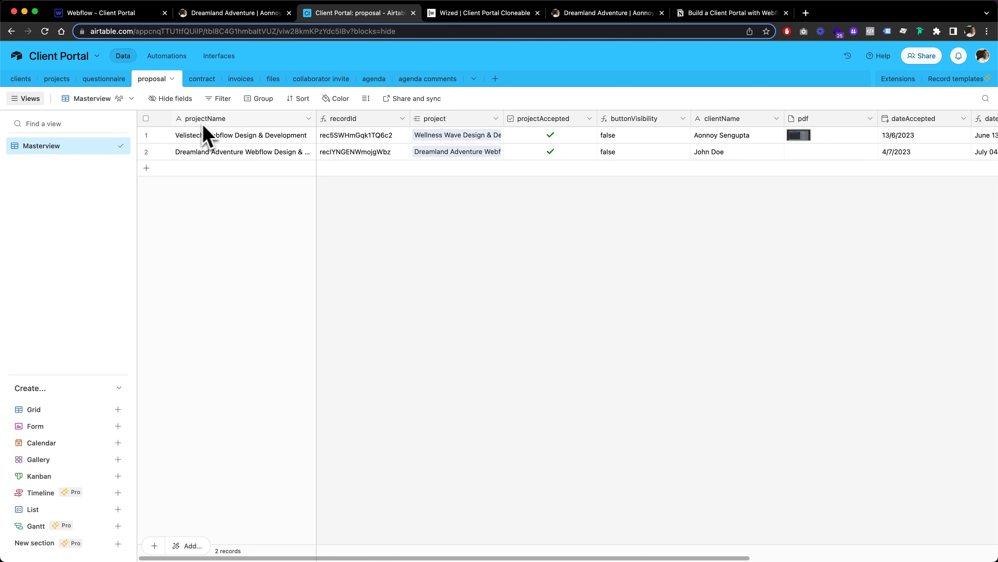
Look through the proposal table's fields, view the projects and questionnaire tables, and return to the proposal table.
scroll(213, 169, right, 2)
scroll(210, 160, left, 2)
scroll(357, 136, right, 2)
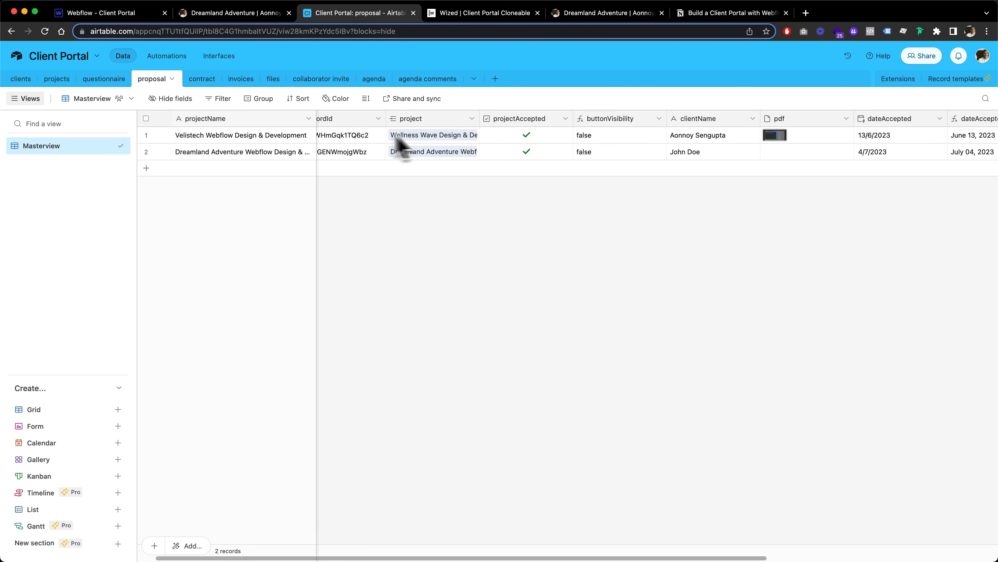
click(58, 80)
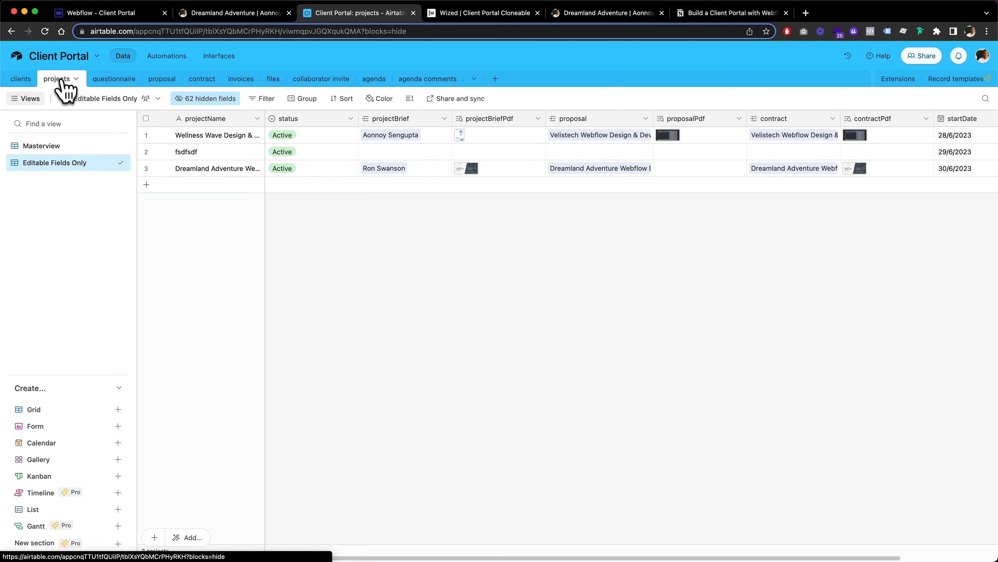
click(116, 81)
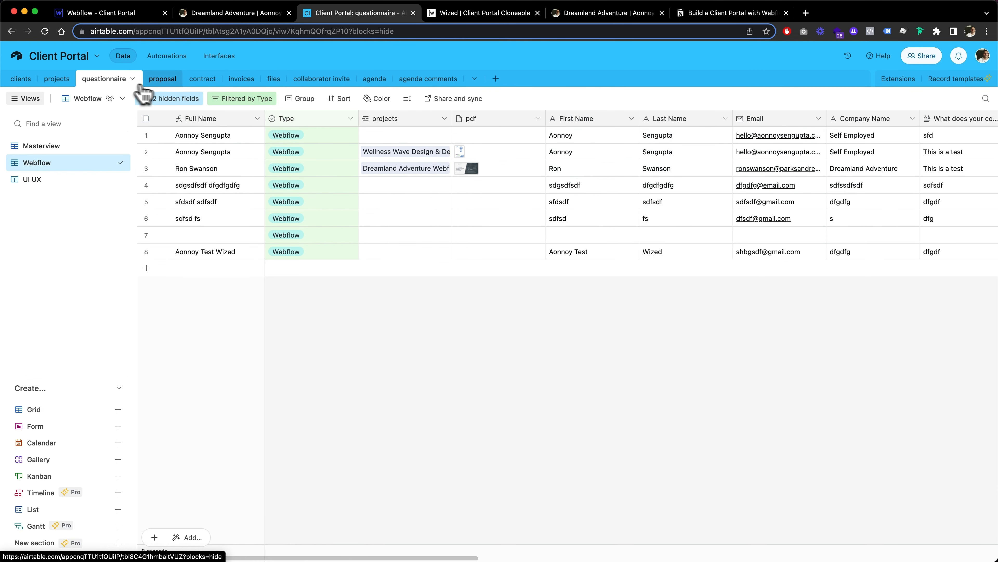
click(142, 83)
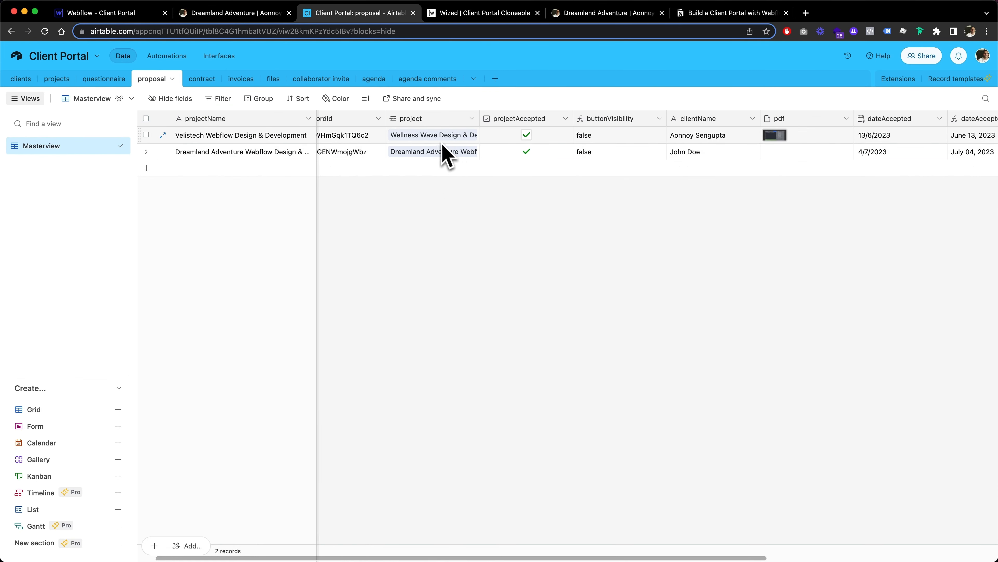
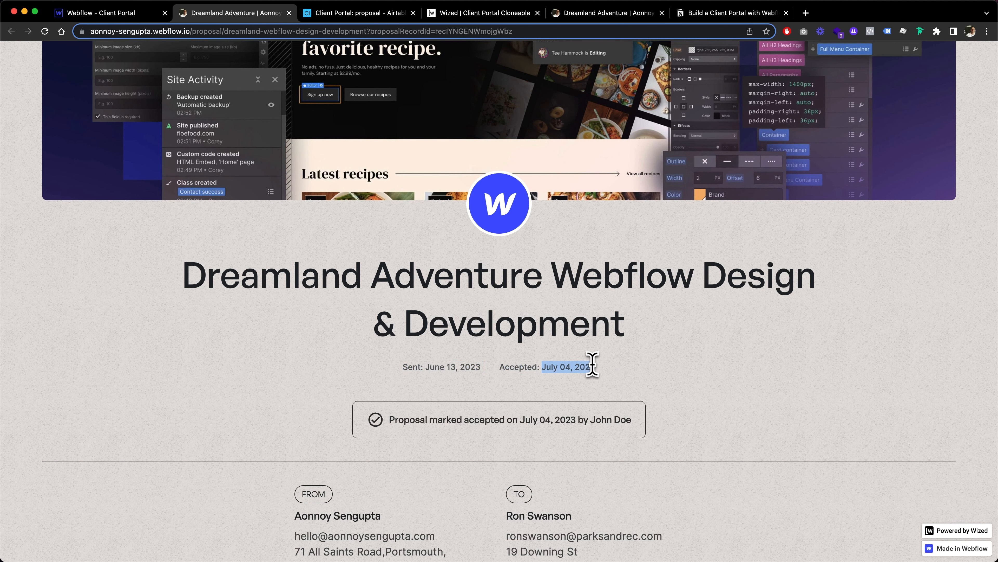
Switch to Airtable, close the expanded acceptedText value, and check the Dreamland Adventure record's dateAcceptedPretty and buttonVisibility fields.
click(338, 14)
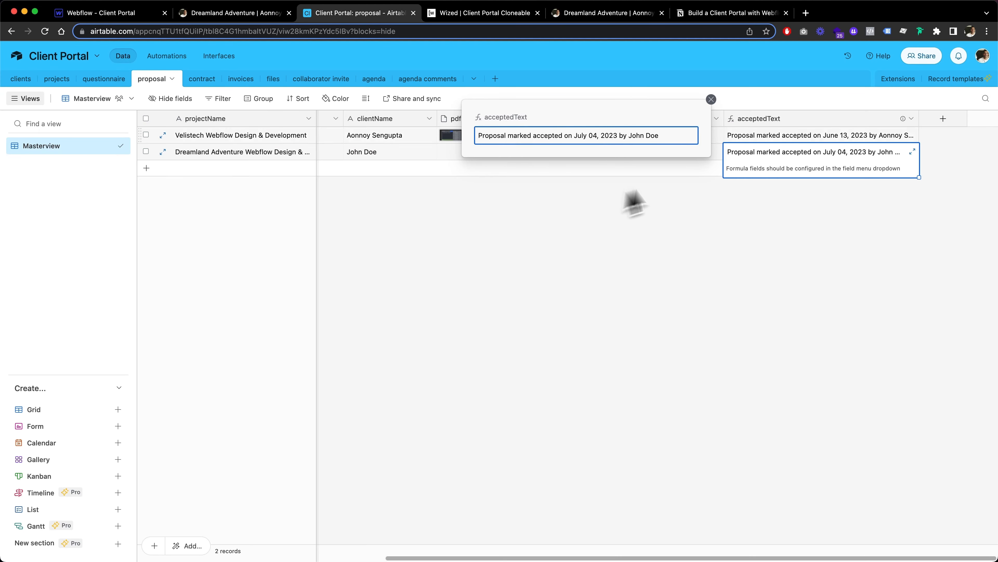
click(711, 99)
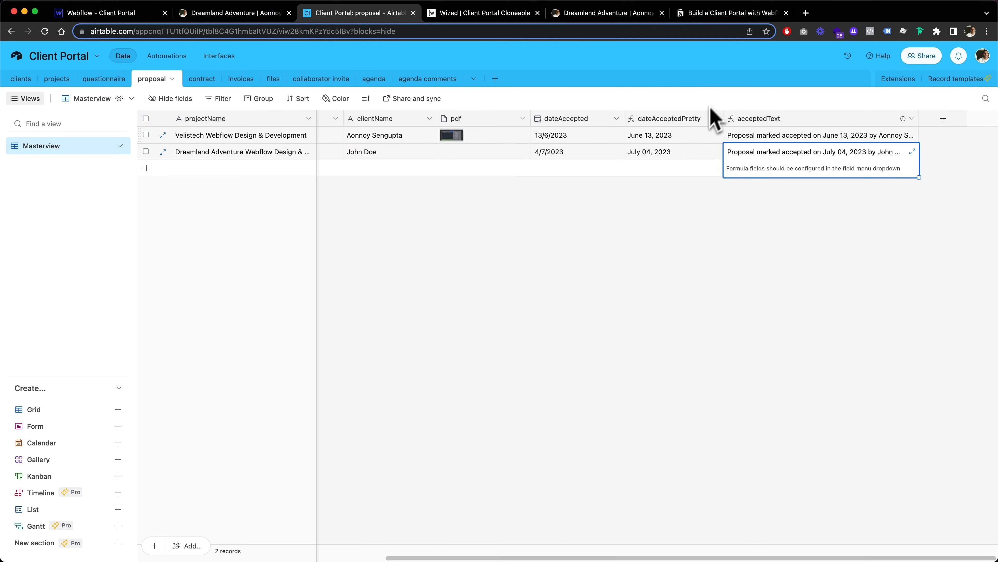
click(672, 157)
scroll(611, 210, left, 3)
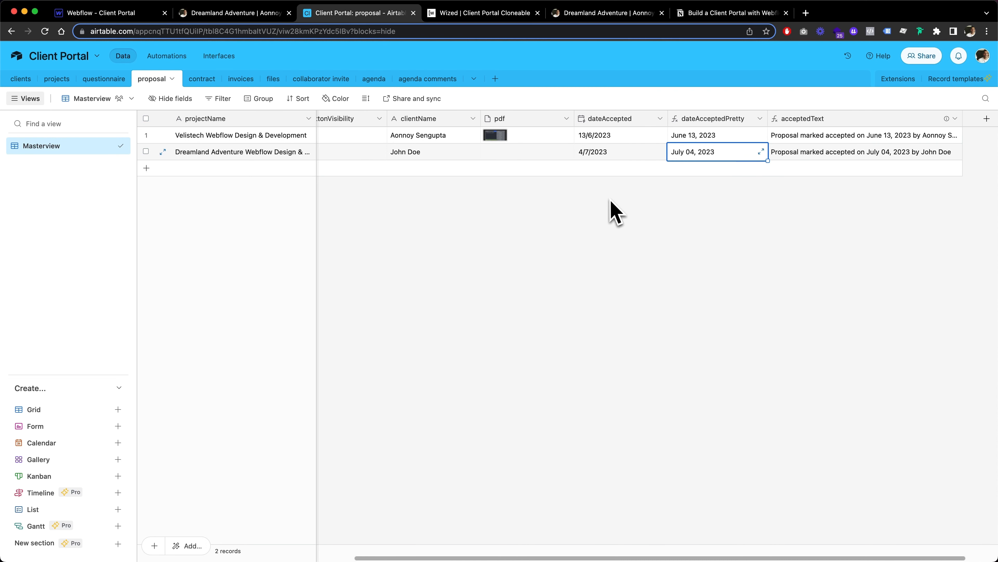
scroll(611, 210, right, 1)
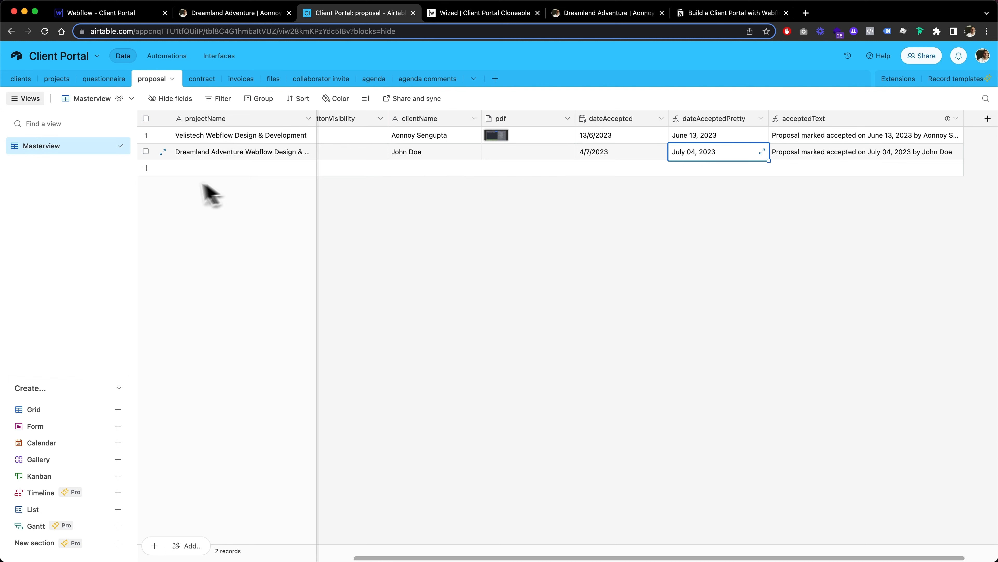
click(342, 153)
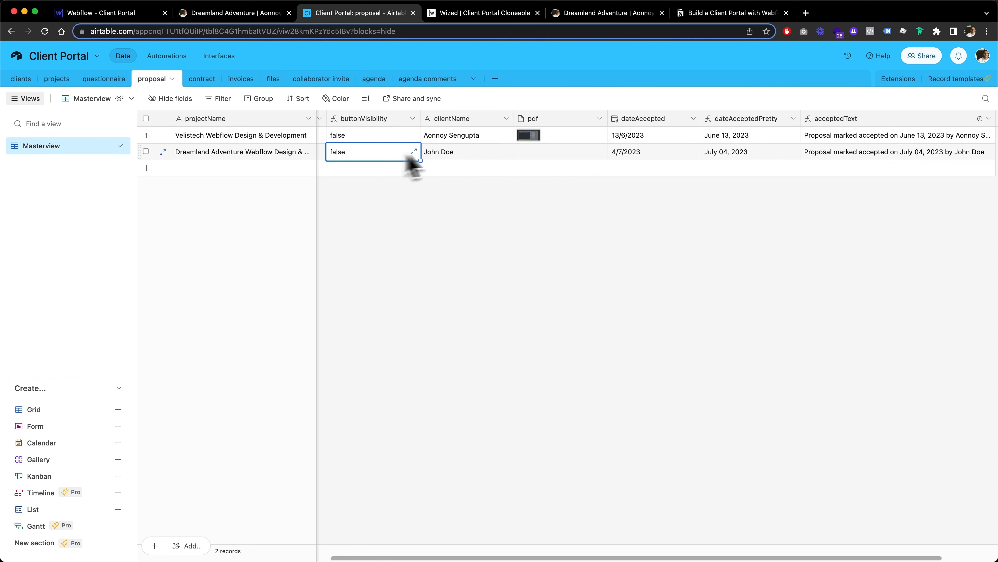
Copy the Dreamland Adventure proposal record's project name and delete that record.
right_click(467, 154)
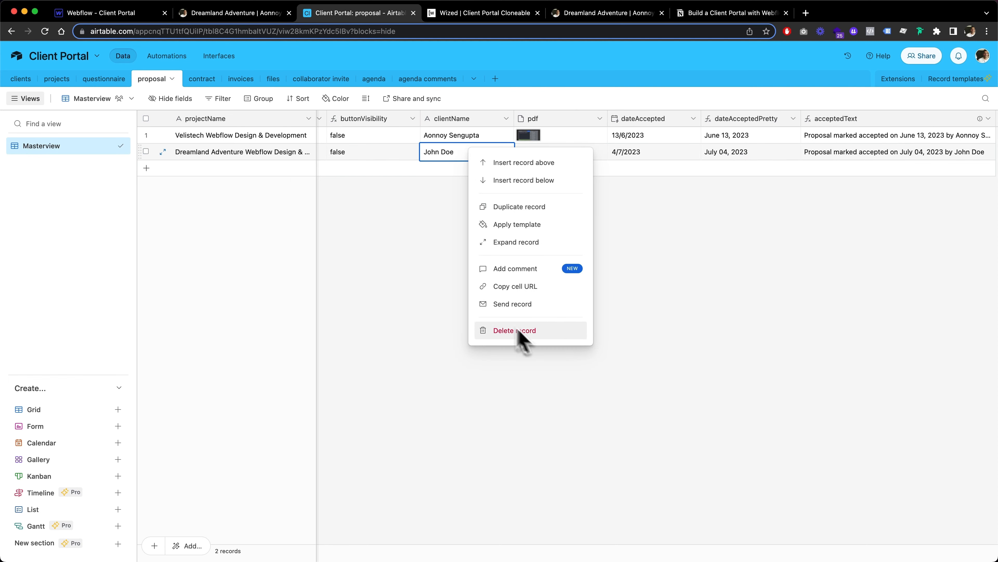
click(279, 163)
double_click(249, 151)
triple_click(250, 152)
key(super+c)
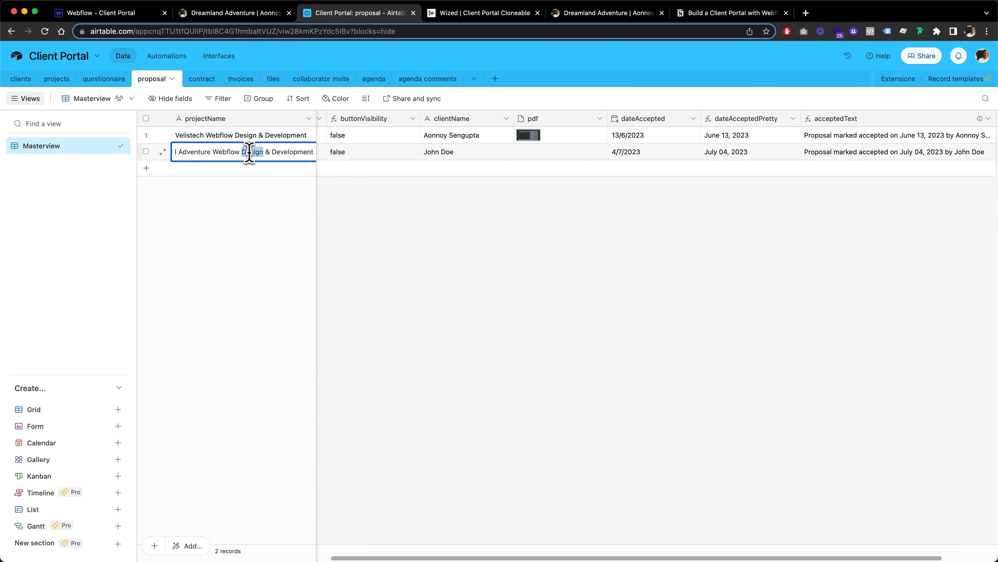
click(343, 190)
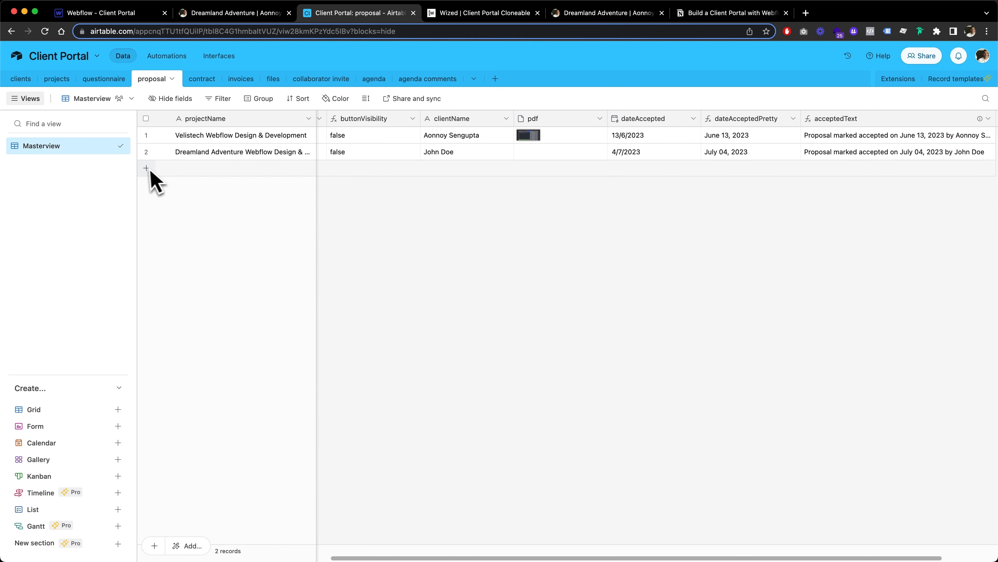
right_click(219, 154)
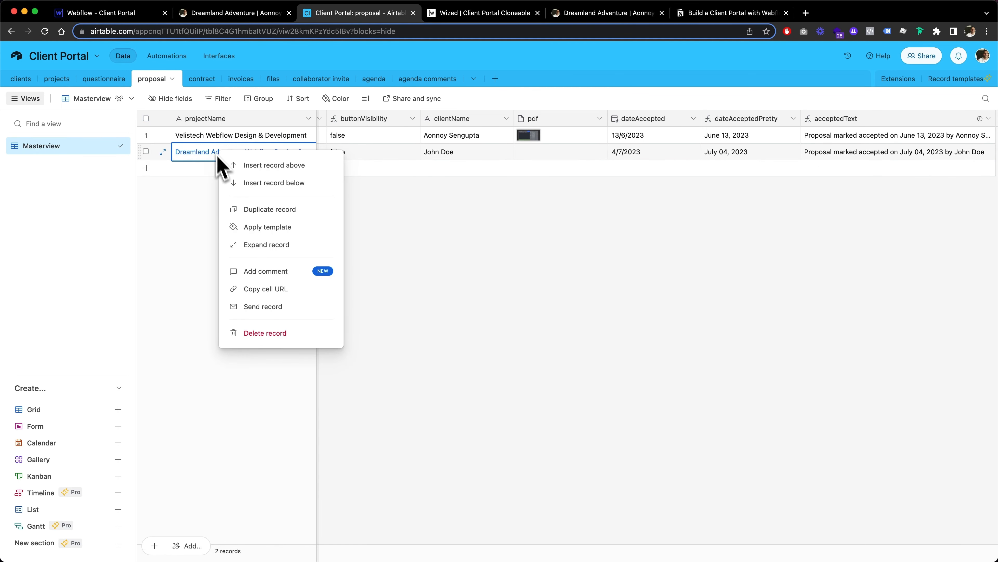
click(260, 333)
Add a proposal record named Dreamland Adventure Webflow Design & Development and widen the projectName column to fit the full name.
click(161, 154)
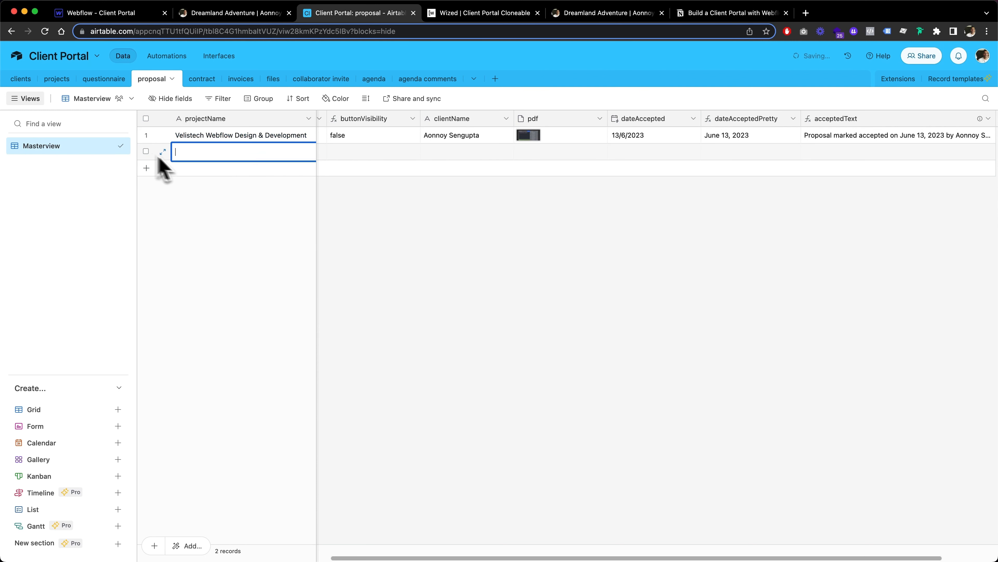
key(super+v)
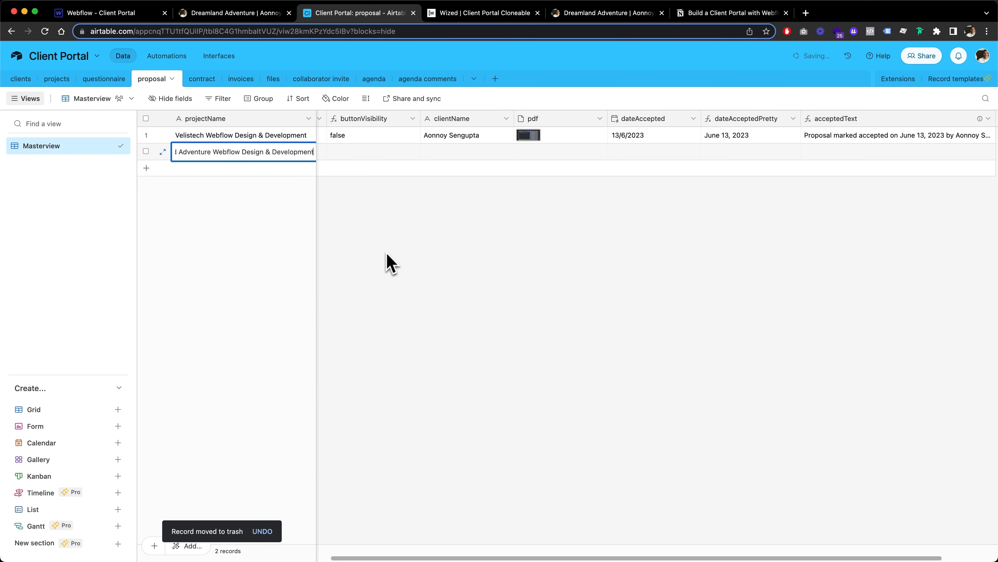
scroll(394, 252, left, 5)
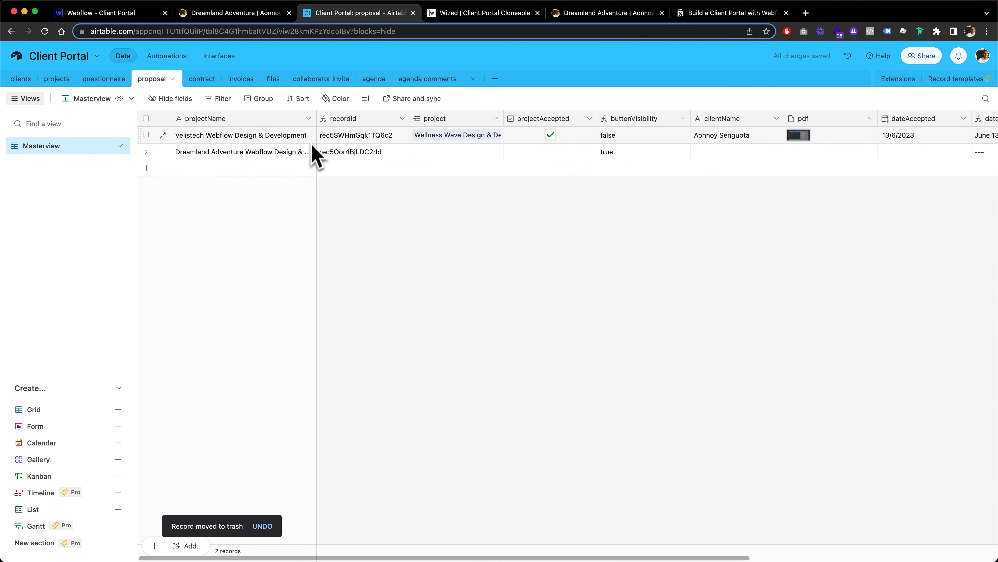
drag(317, 118, 360, 119)
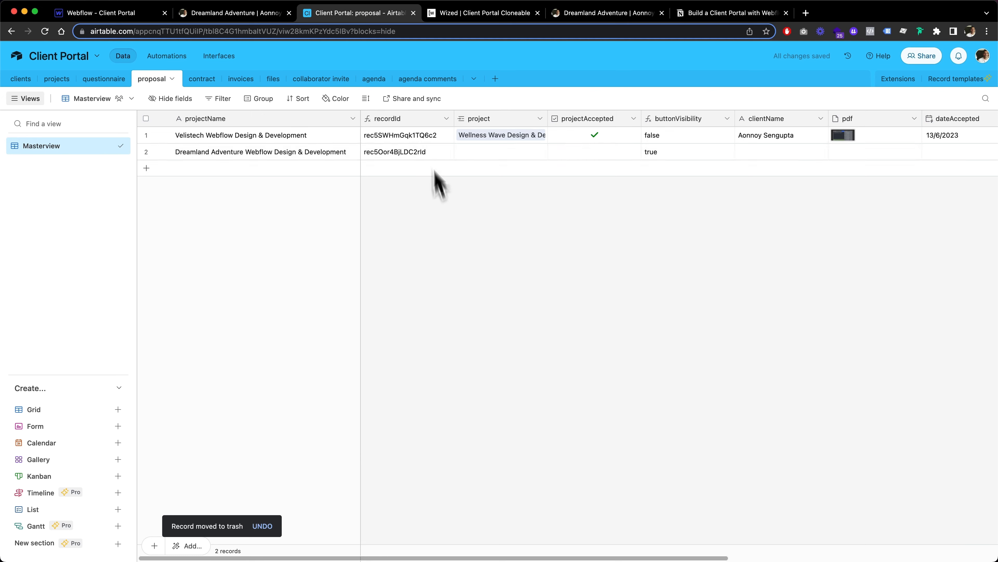
Switch to the Webflow Designer, collapse the main-wrapper, and select the Airtable Record ID component to show its properties.
click(110, 13)
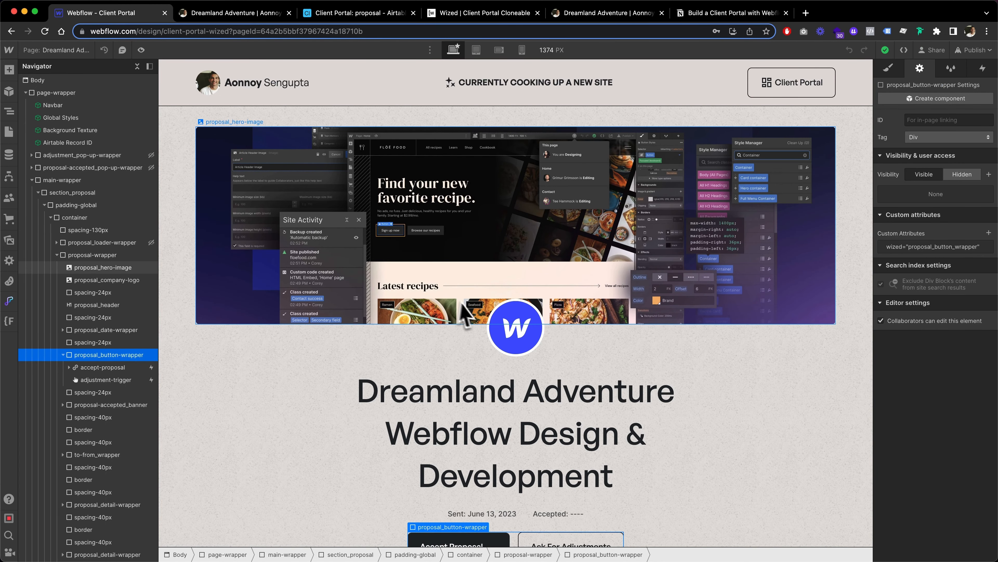
scroll(350, 390, down, 3)
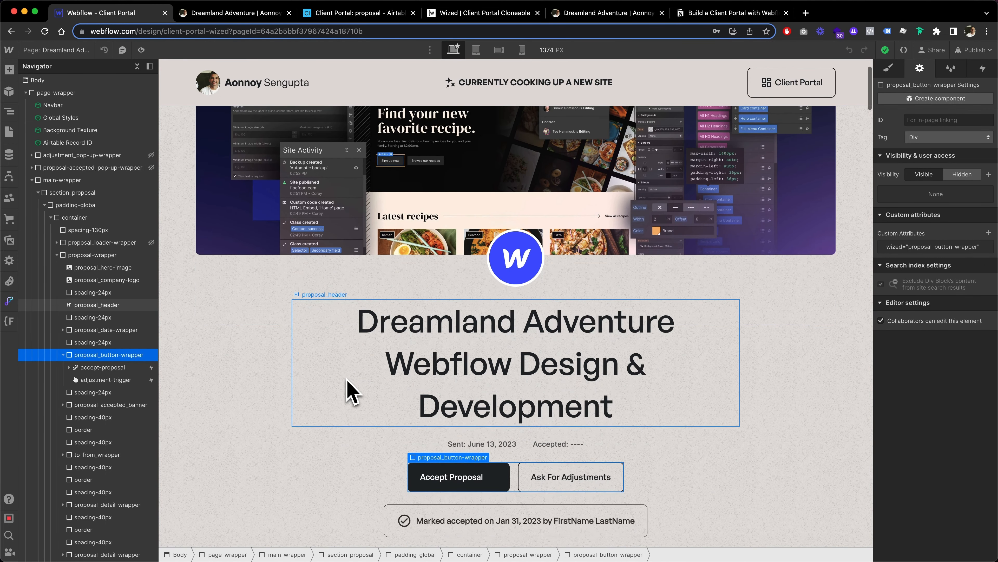
click(32, 180)
click(60, 143)
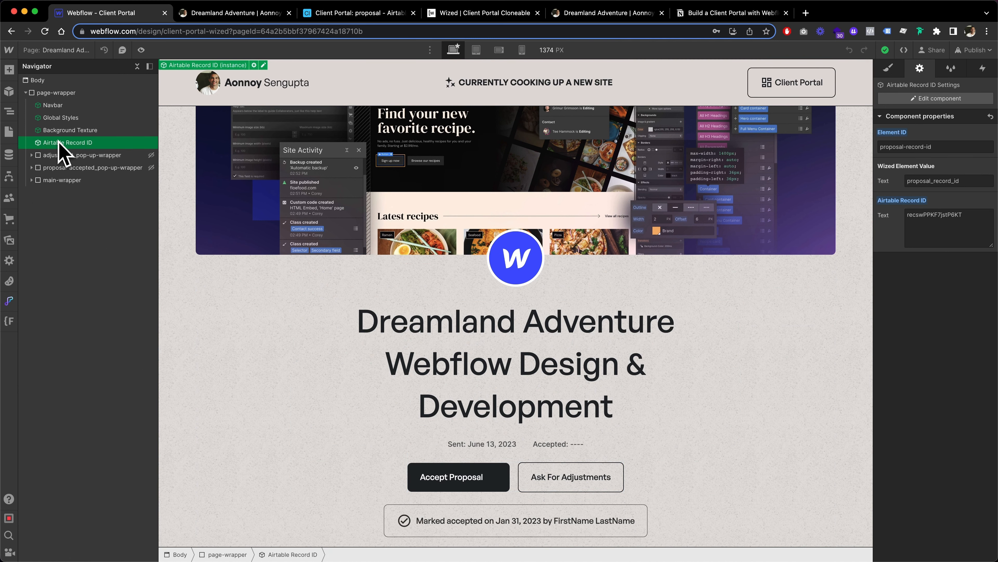
Switch to Airtable and copy the recordId value of the new Dreamland Adventure proposal record.
click(331, 14)
click(418, 152)
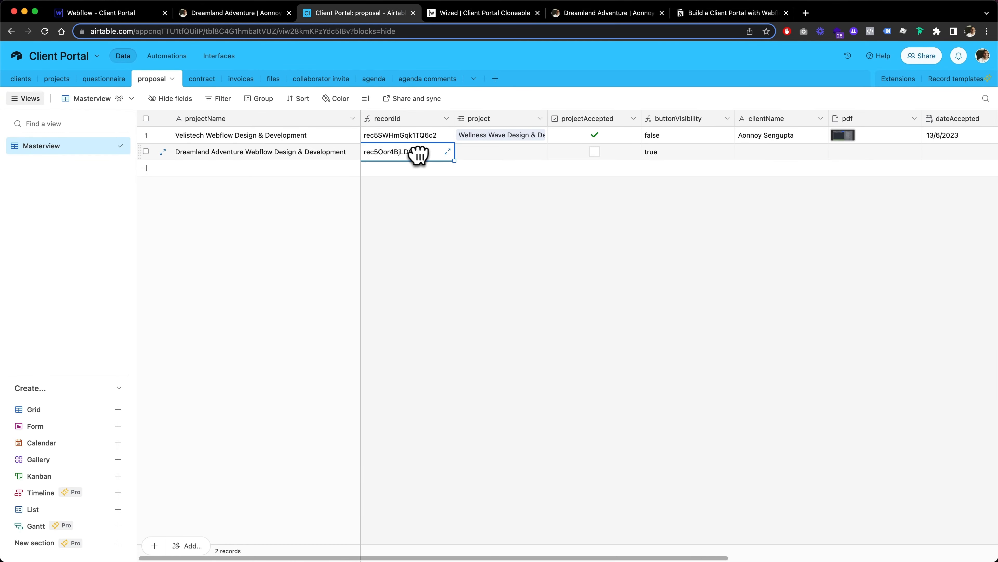
click(446, 152)
double_click(519, 140)
key(super+c)
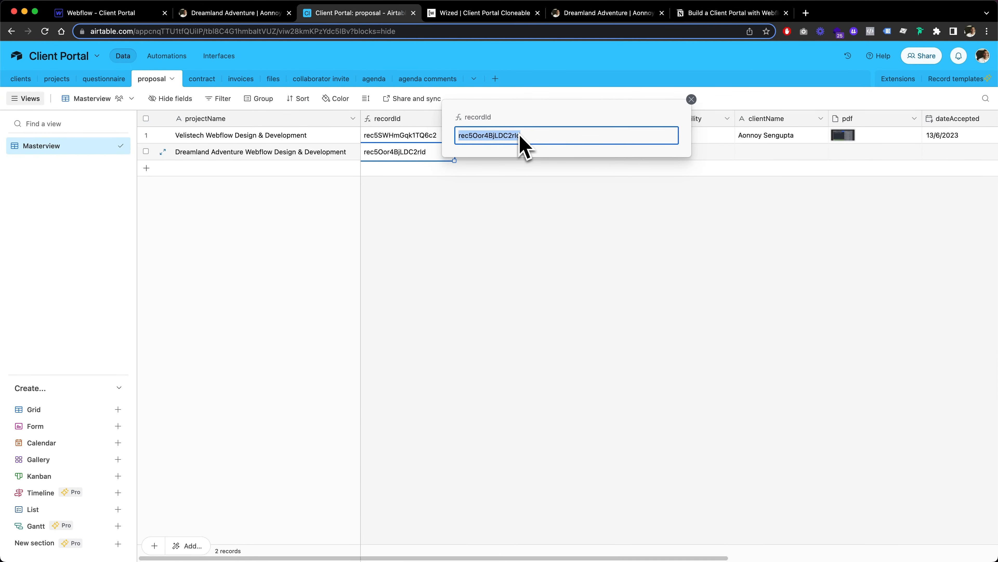
click(691, 100)
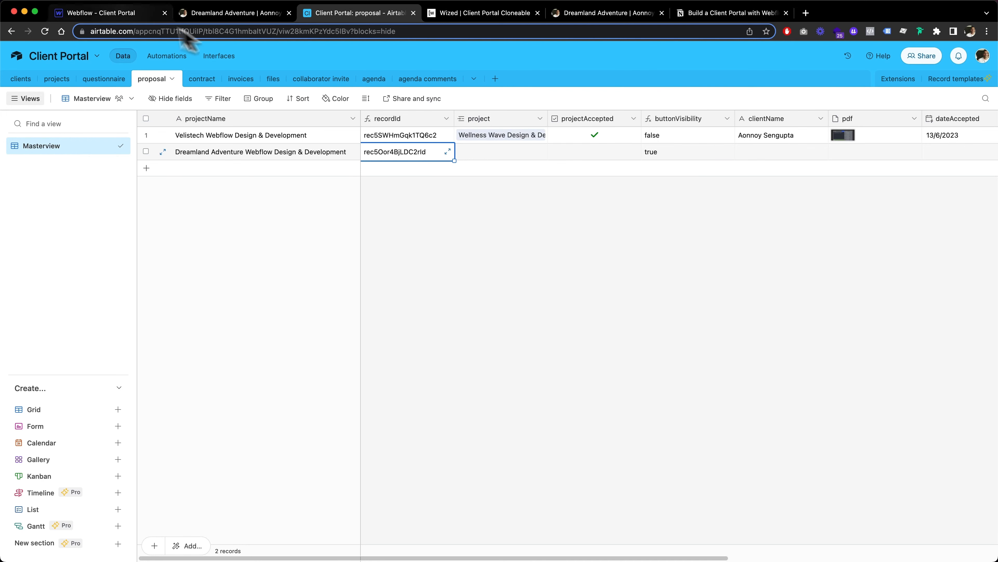
Back in the Webflow Designer, replace the component's Airtable Record ID text with the copied record ID.
click(118, 9)
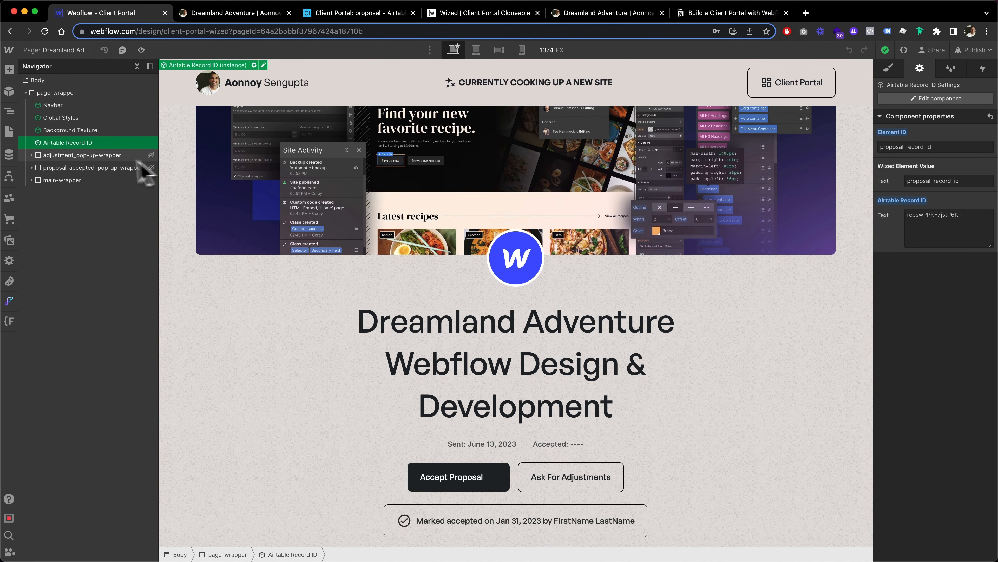
click(920, 221)
key(super+a)
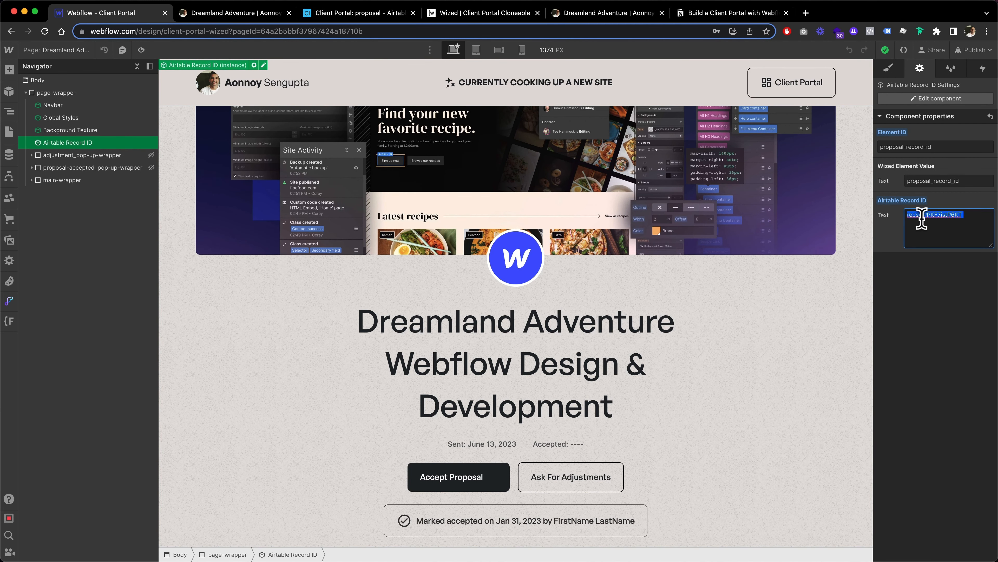
key(super+v)
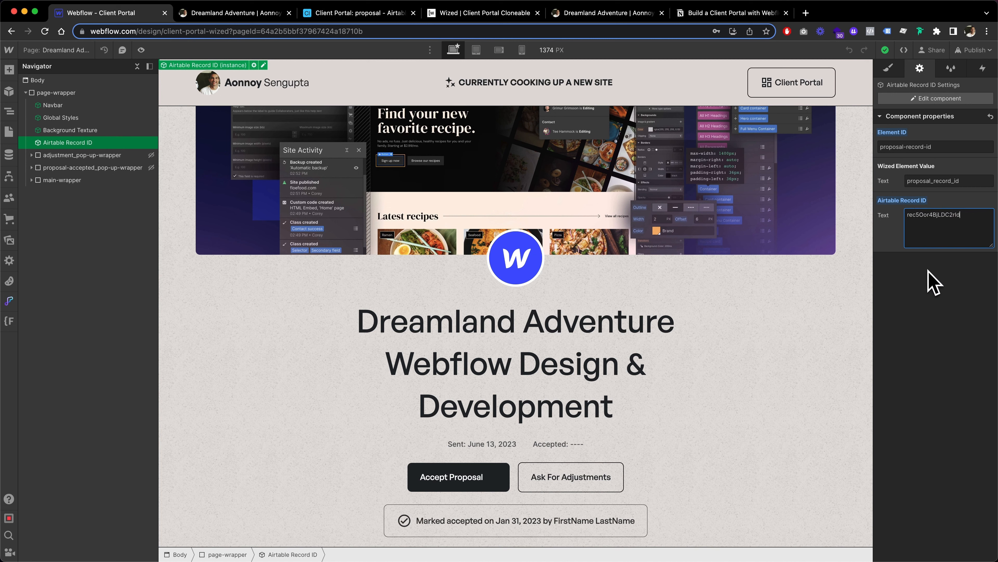
click(928, 269)
Publish the site to the client-portal-wized.webflow.io staging domain and close the publishing options.
click(973, 49)
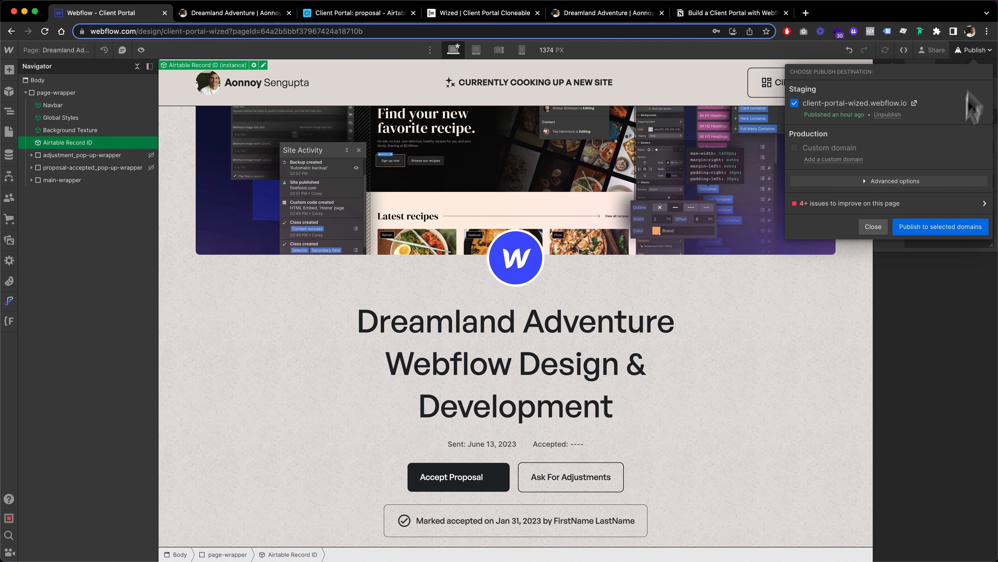
click(931, 225)
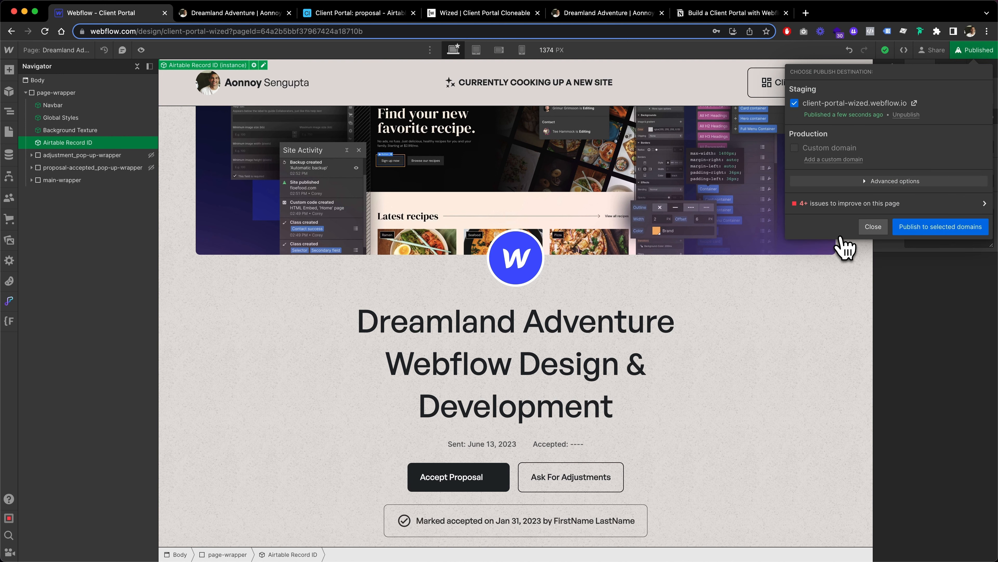
click(870, 228)
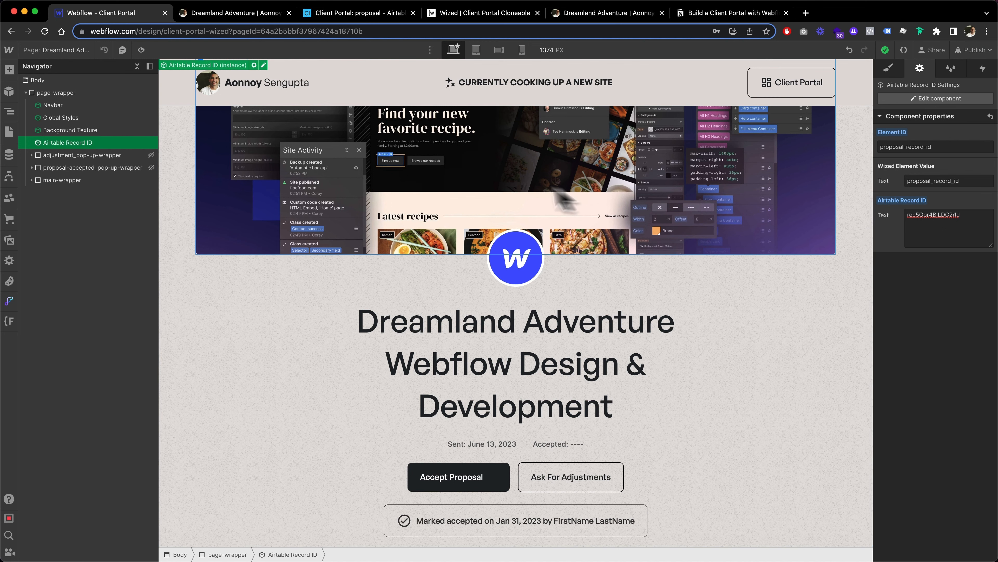
Switch to the Wized configurator and reload the /proposal/dreamland-webflow-design-development page.
click(449, 18)
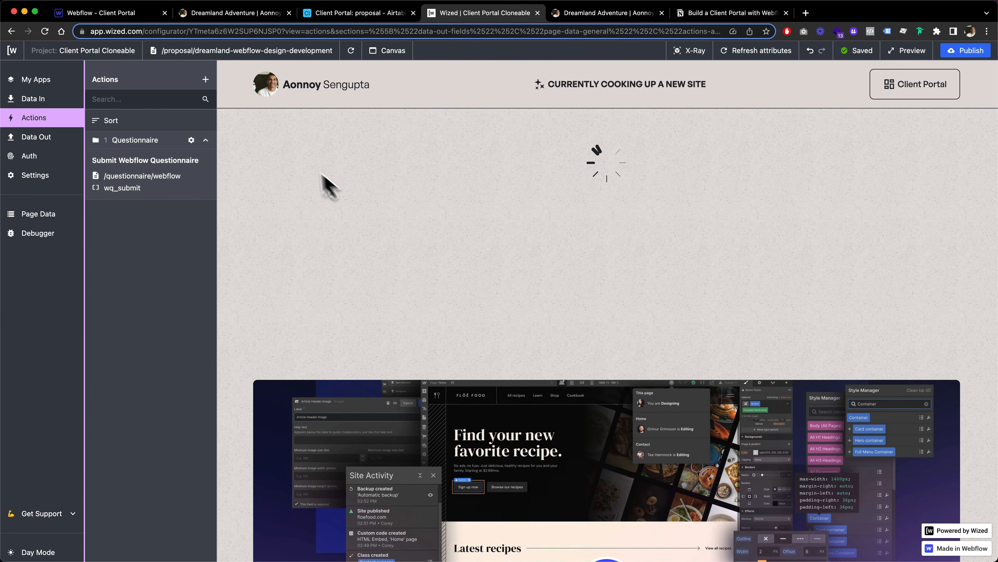
click(350, 51)
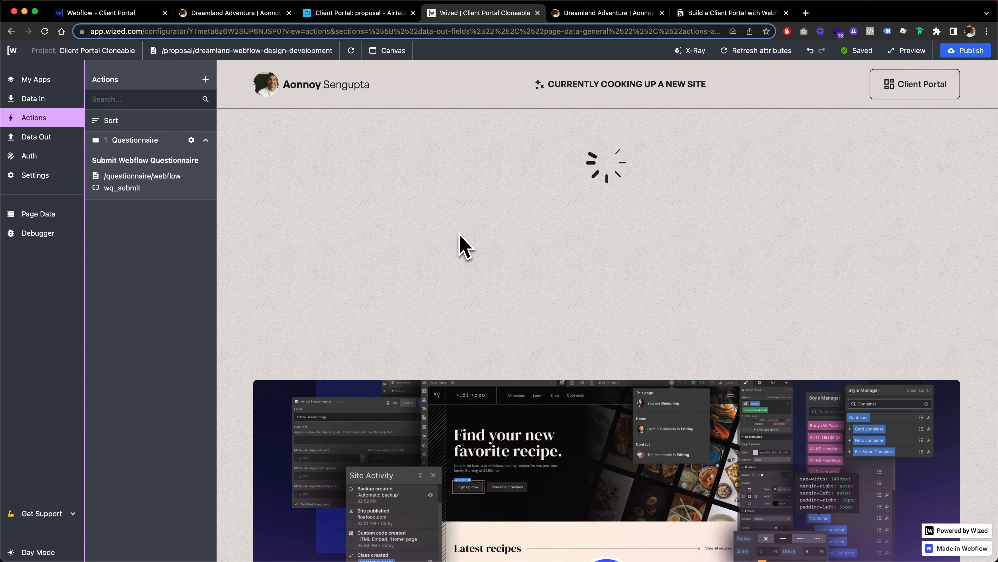
Add a navigation parameter named proposalRecordId to the page data and close its settings.
click(31, 217)
scroll(158, 303, down, 1)
click(204, 337)
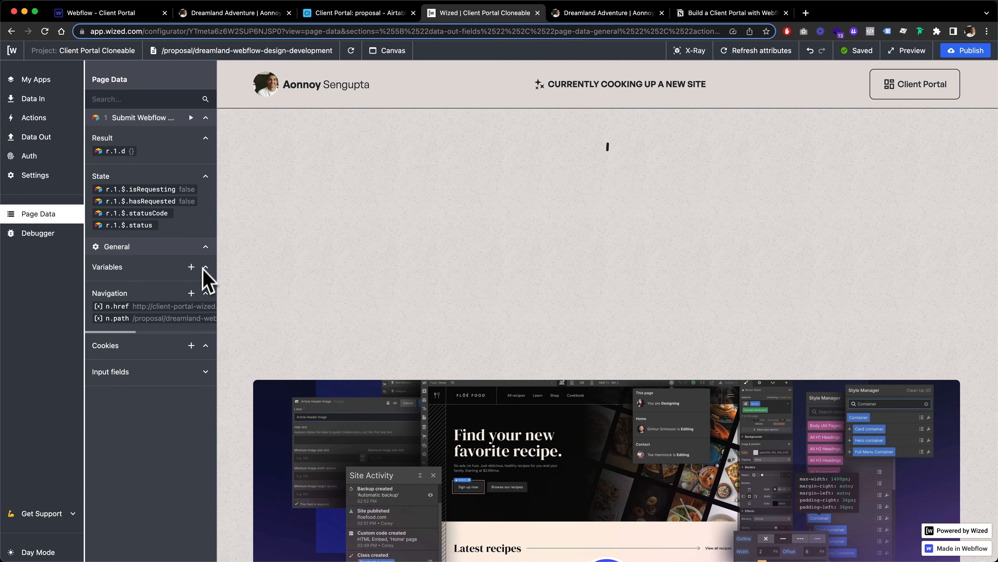
click(191, 293)
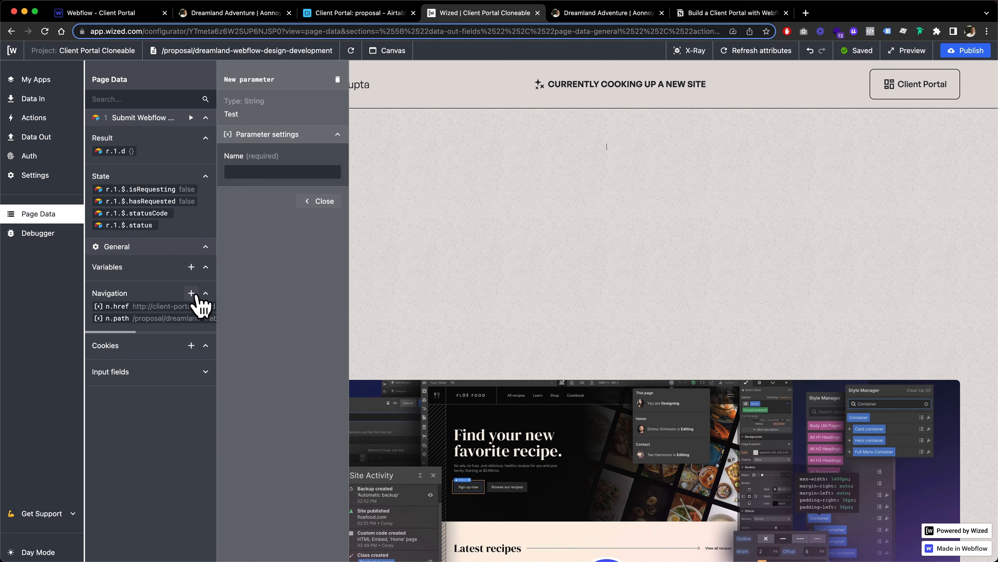
click(260, 169)
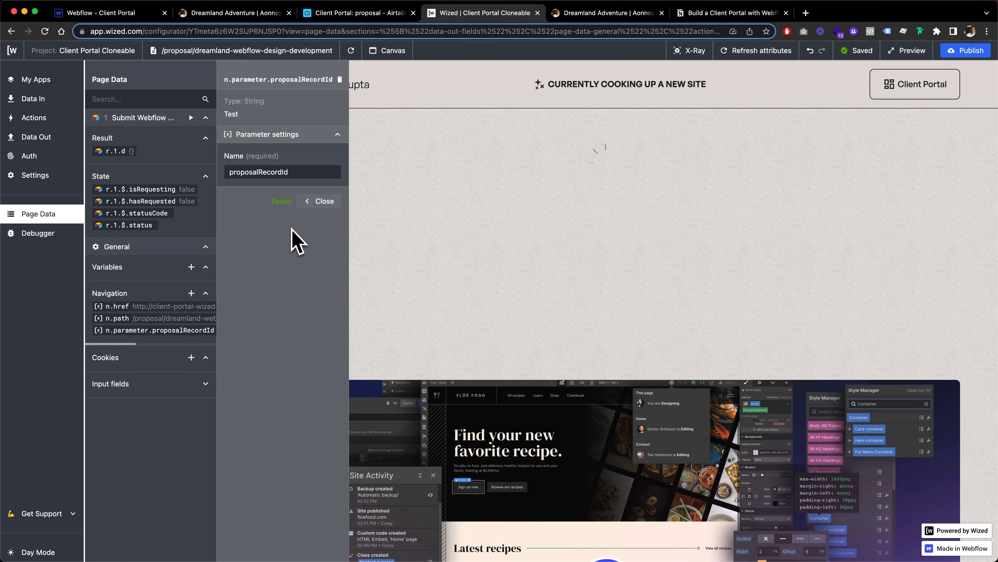
click(327, 201)
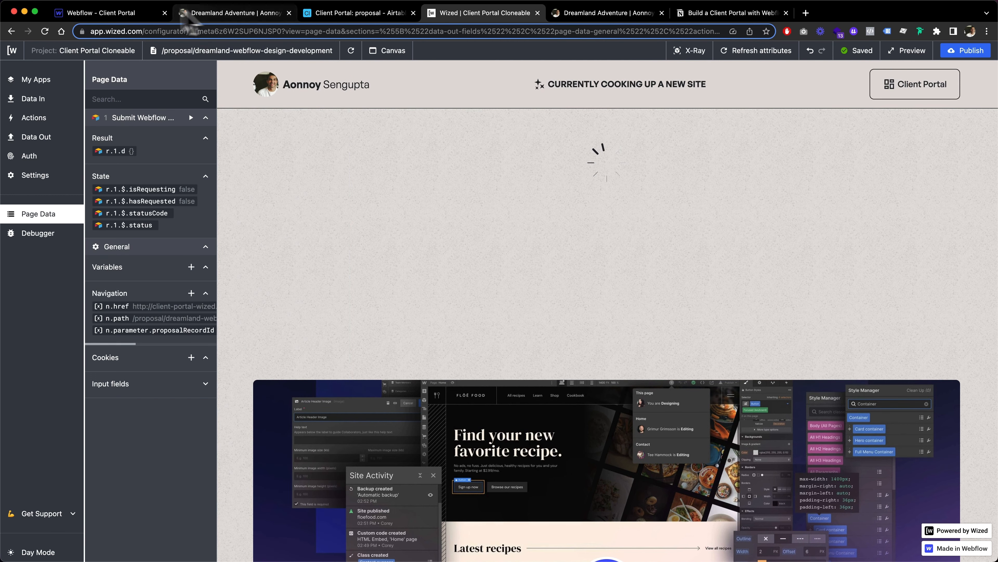
Switch to the Webflow Designer, review the proposalRecordId line in the Dreamland Adventure page's before-body custom code, and save the page settings.
click(117, 20)
key(p)
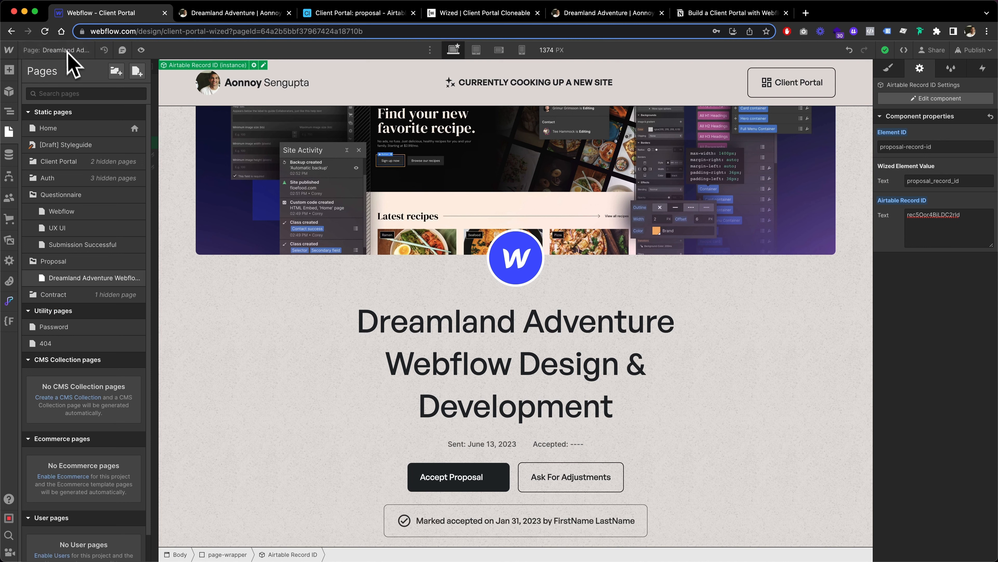
click(133, 278)
scroll(215, 328, down, 15)
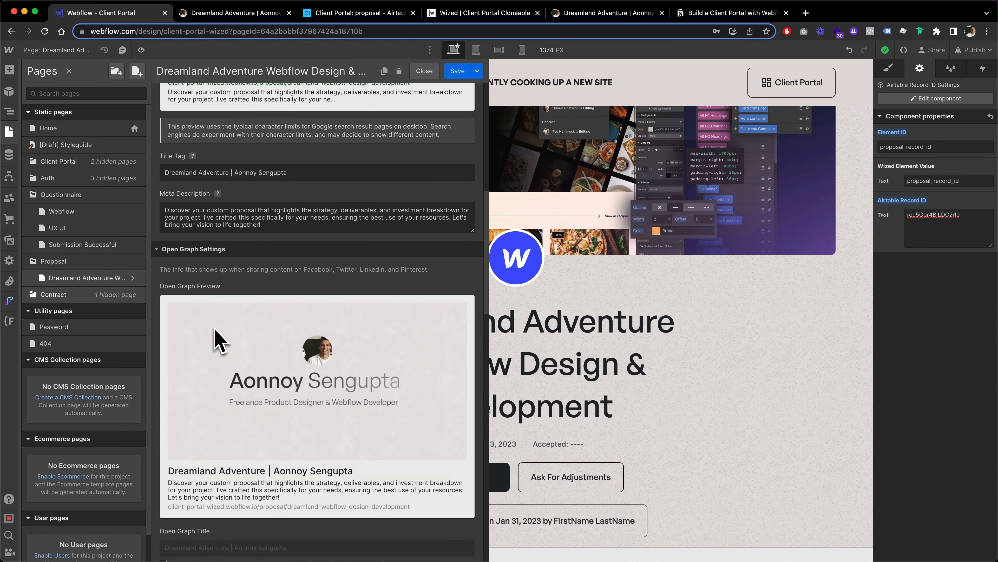
scroll(215, 328, down, 10)
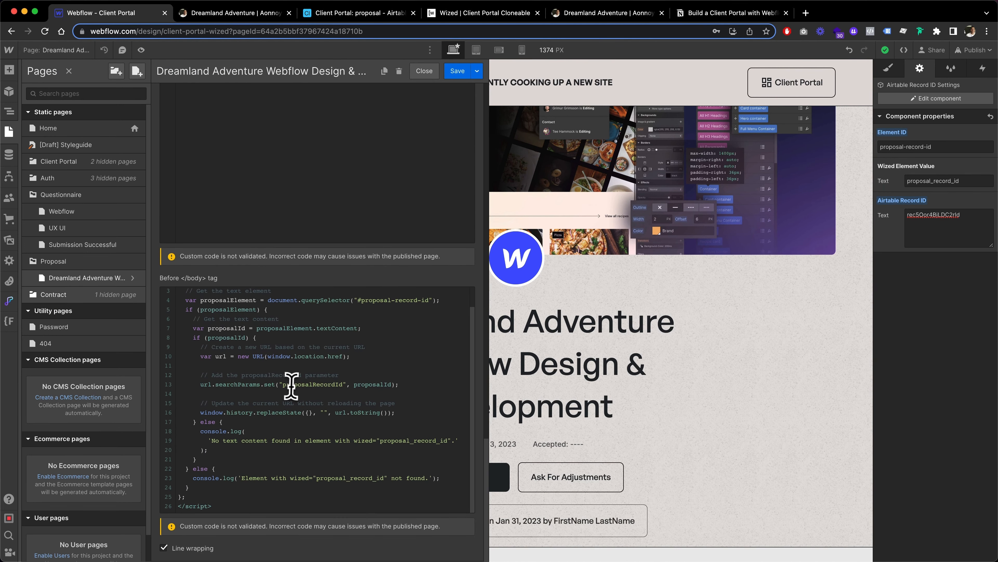
drag(211, 379, 289, 379)
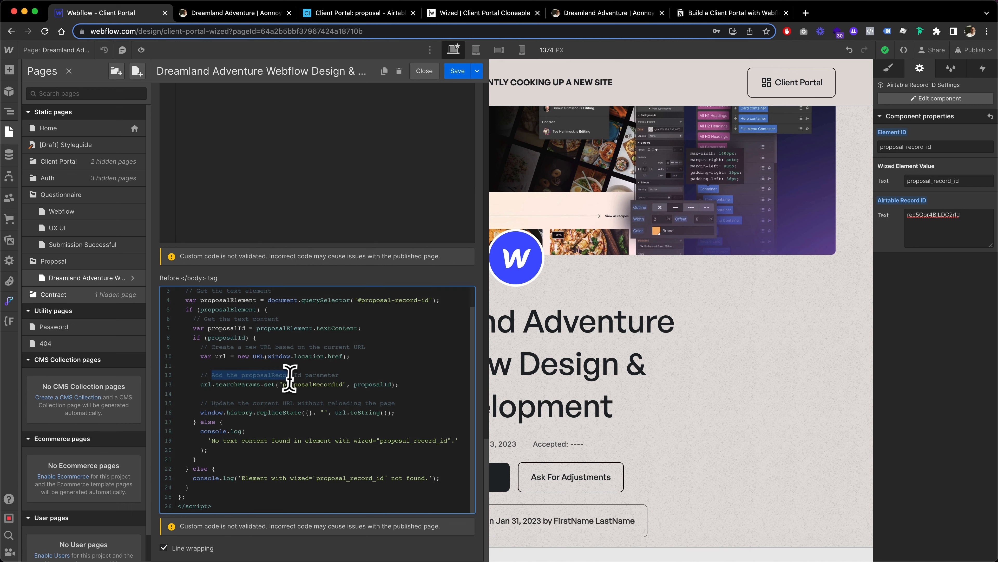
click(329, 395)
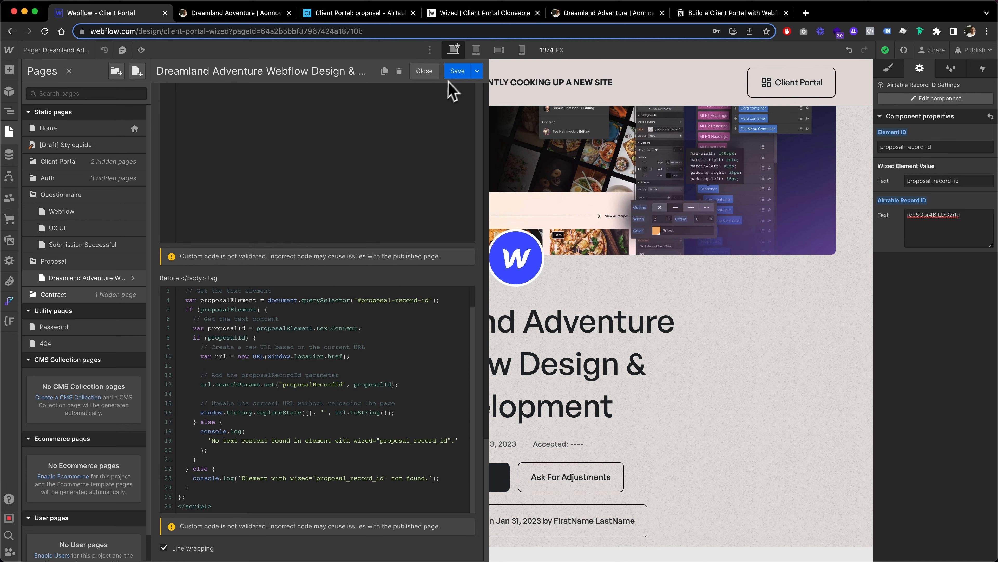
click(457, 72)
Switch back to Wized and check the name of the proposalRecordId navigation parameter.
click(470, 16)
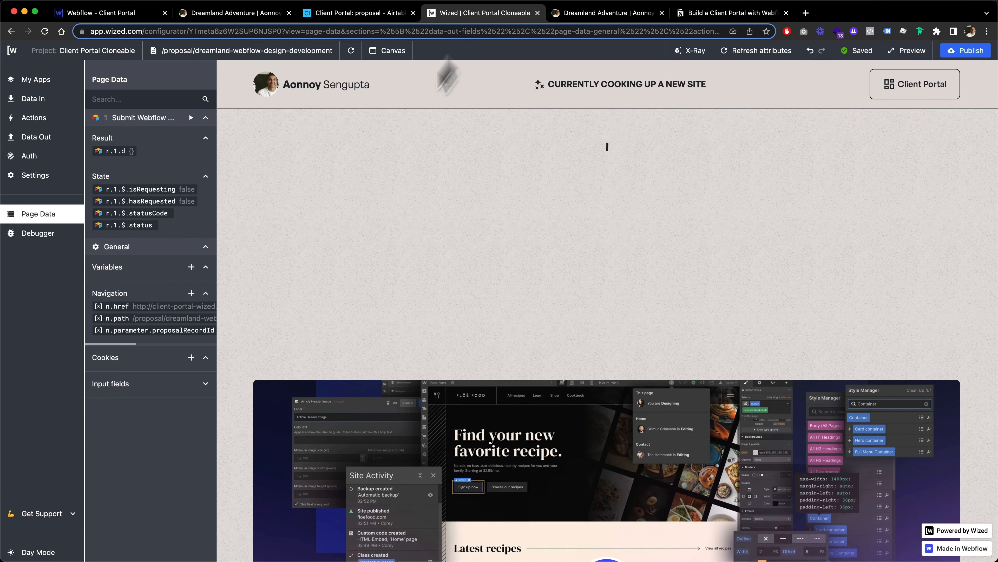
click(177, 336)
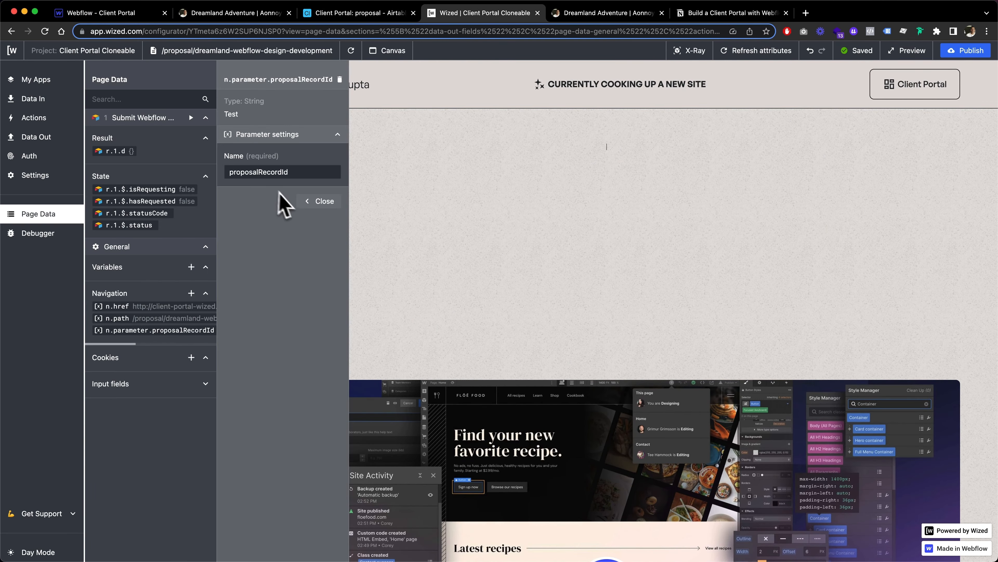
click(320, 202)
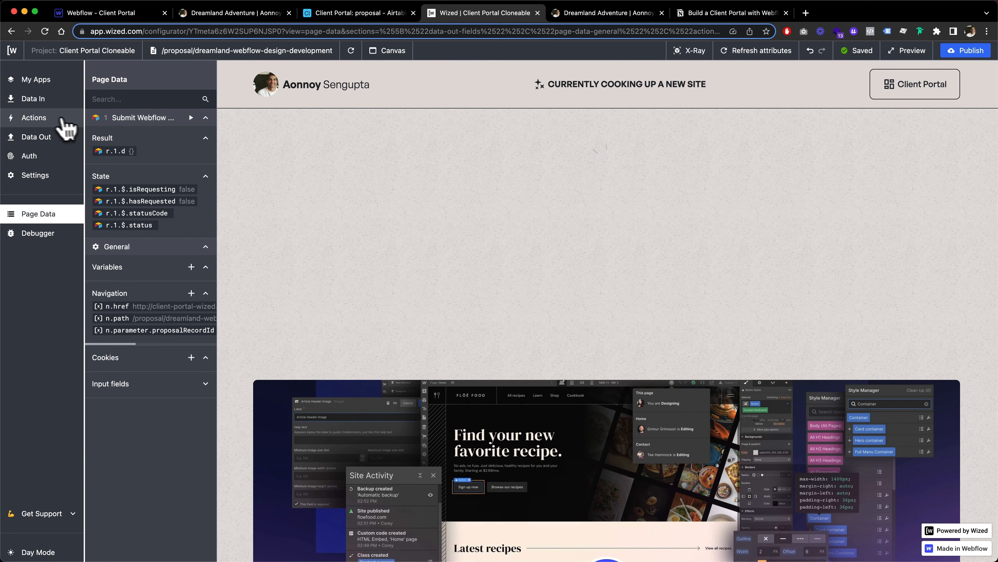
Create a Data In request named Load Proposal that uses the Airtable app.
click(45, 101)
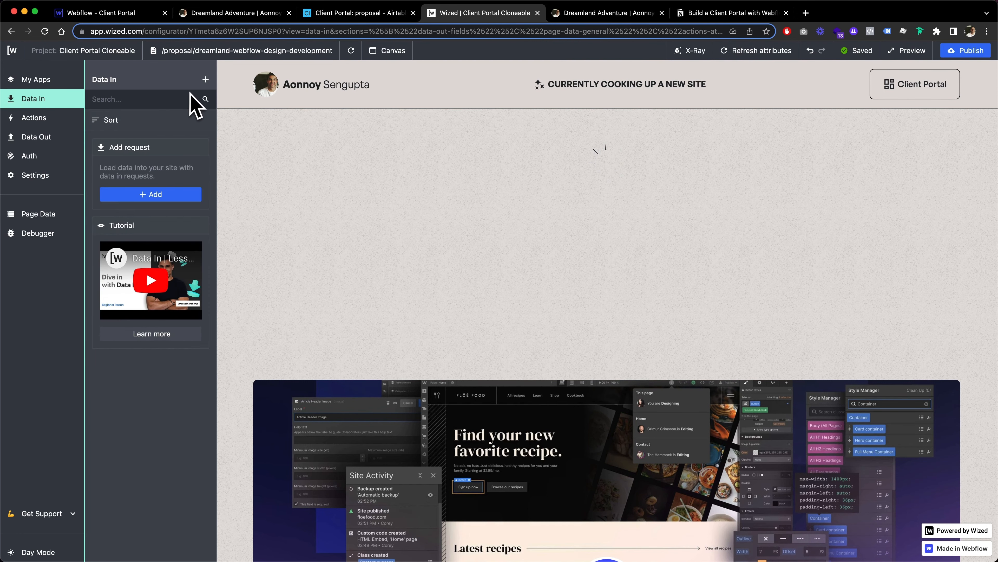
click(205, 79)
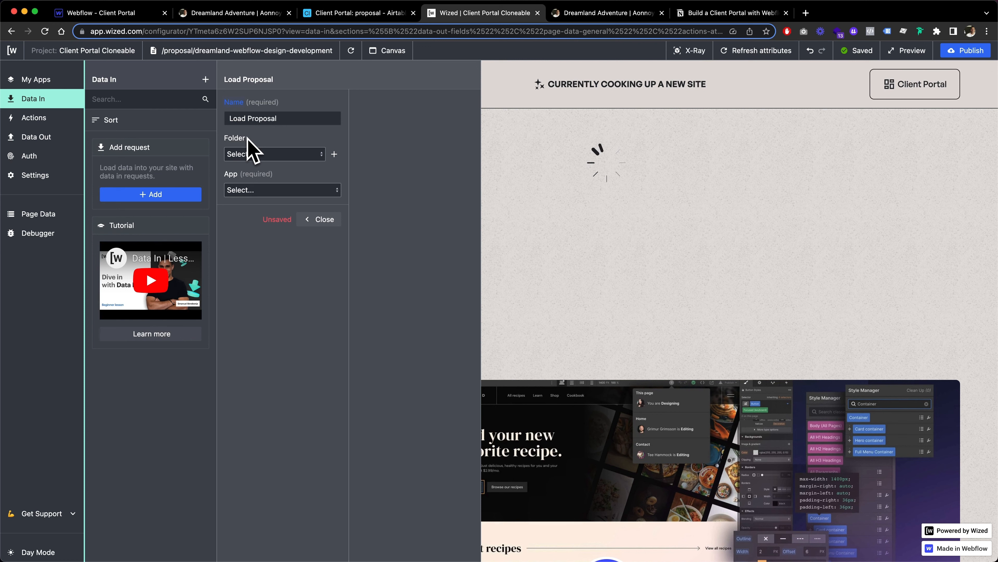
drag(237, 118, 339, 118)
click(326, 133)
click(283, 190)
click(266, 206)
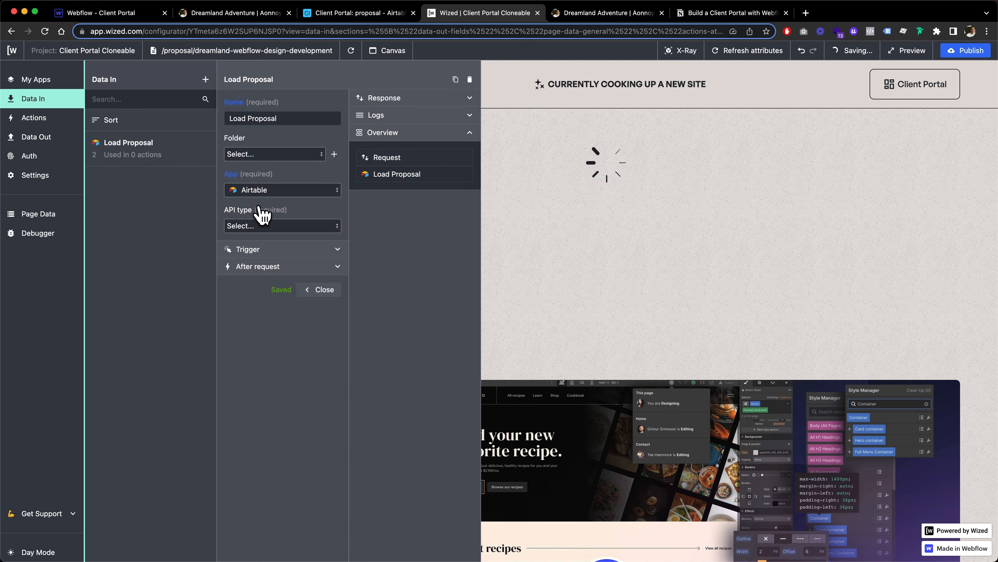
Set the Load Proposal request's API type to Database and its method to Get item.
click(276, 224)
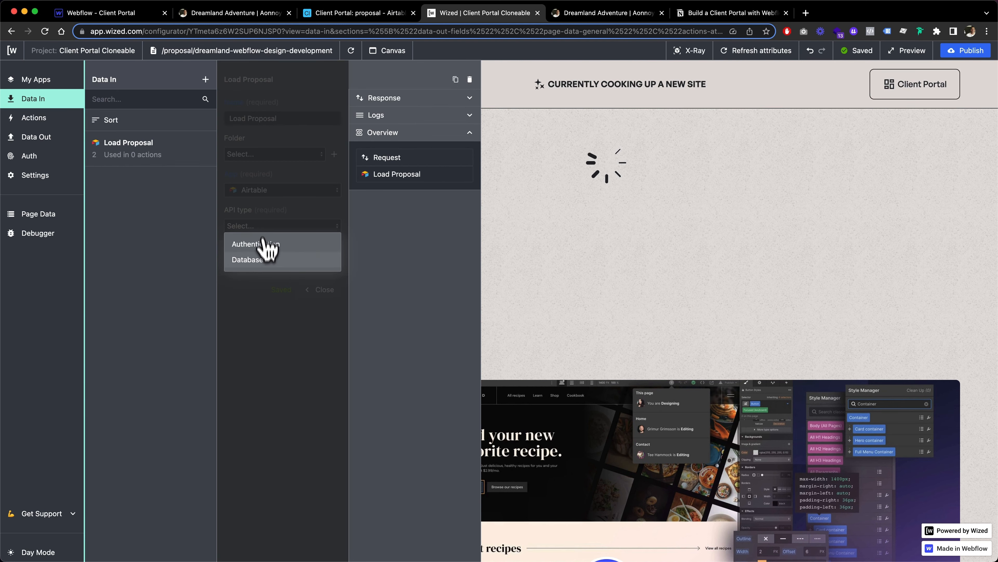
click(254, 262)
click(244, 262)
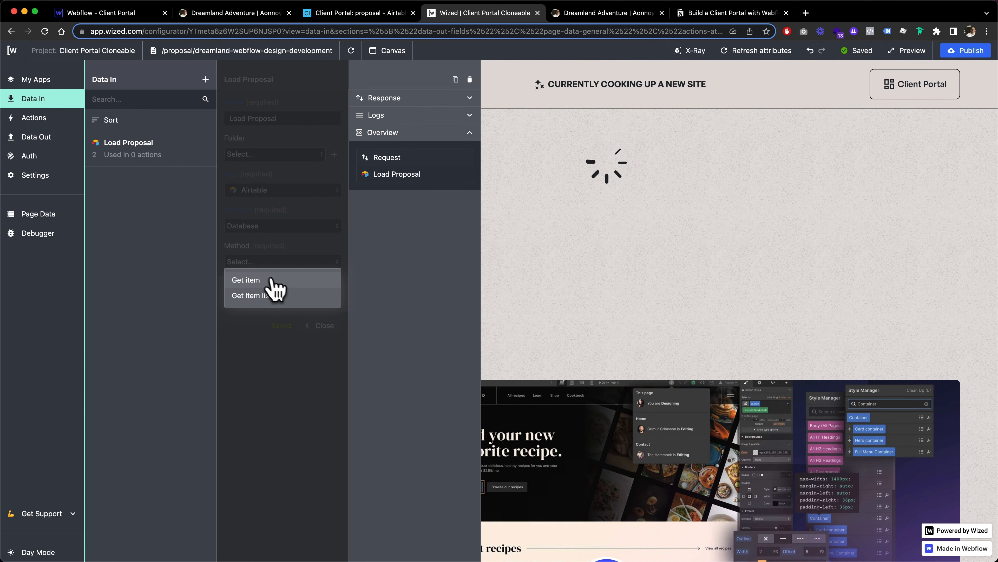
click(277, 284)
Point the Load Proposal request to the Client Portal base and its proposal table.
click(273, 302)
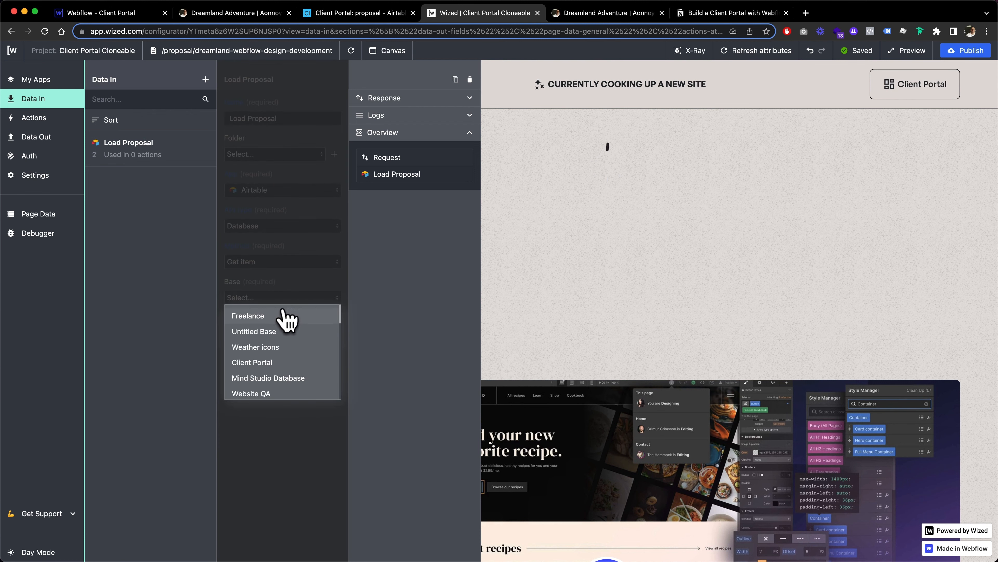
click(282, 352)
click(280, 334)
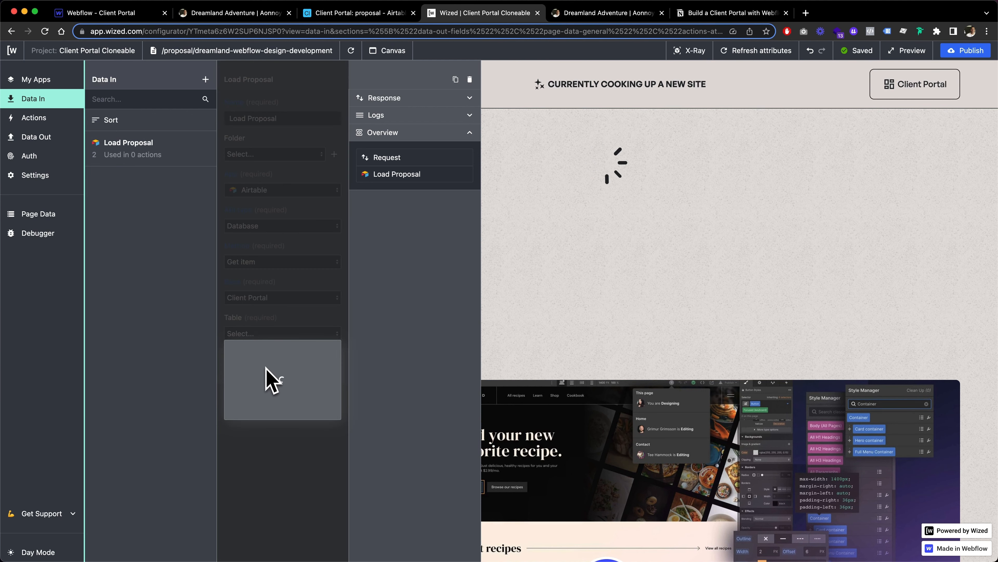
scroll(282, 362, down, 3)
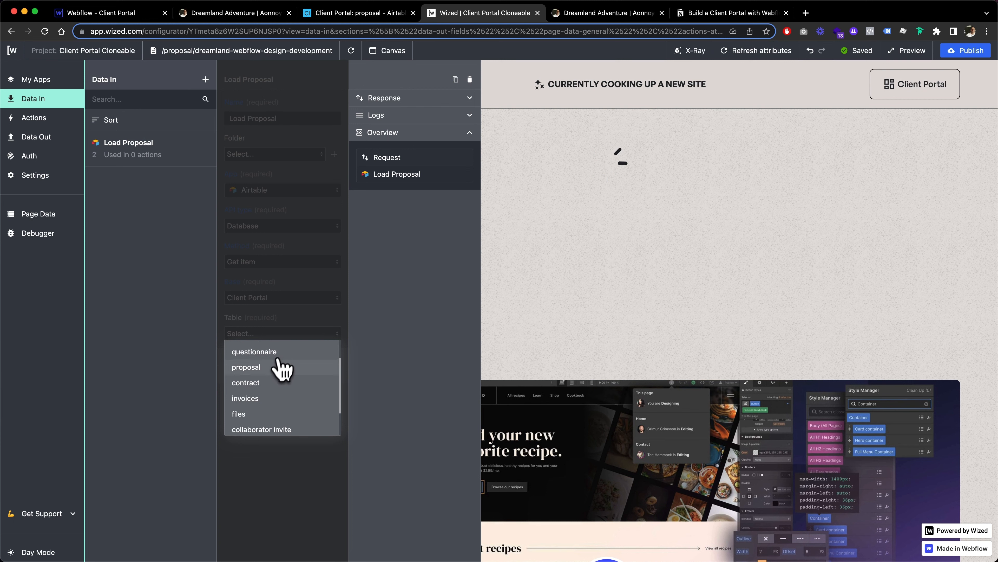
scroll(267, 406, up, 2)
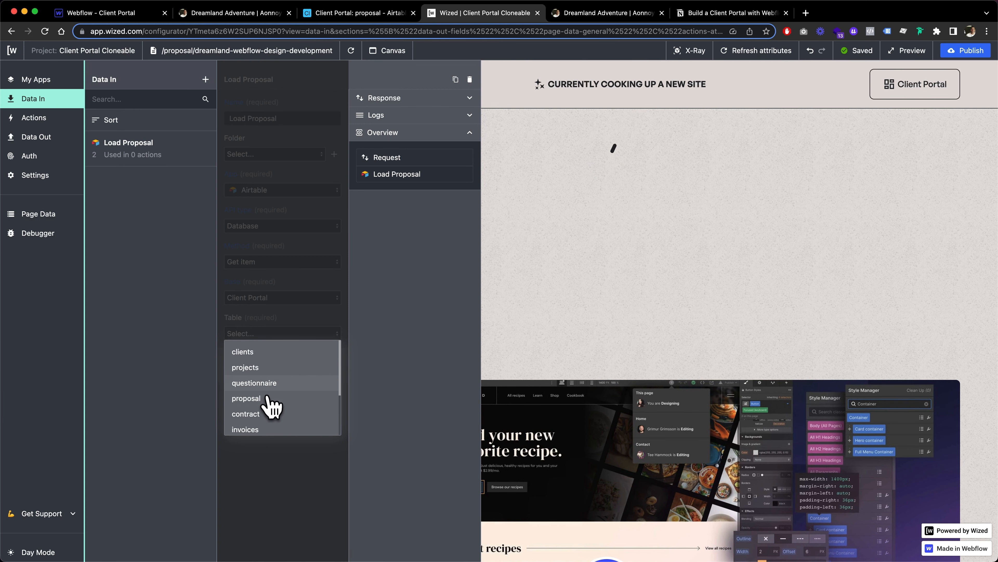
click(267, 390)
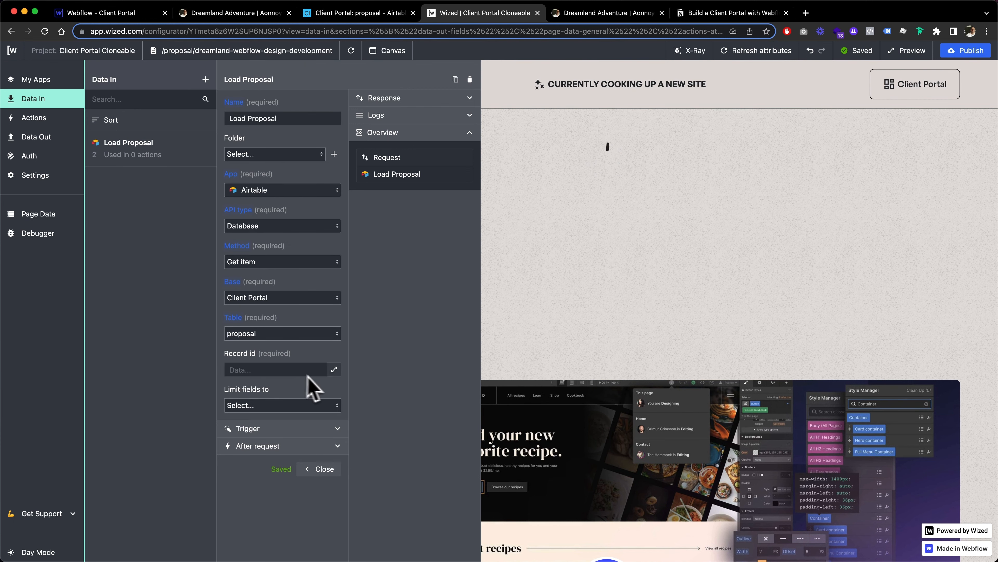
Set the request's record ID to the navigation parameter {{n.parameter.proposalRecordId}}, leaving the field limit unselected.
click(334, 369)
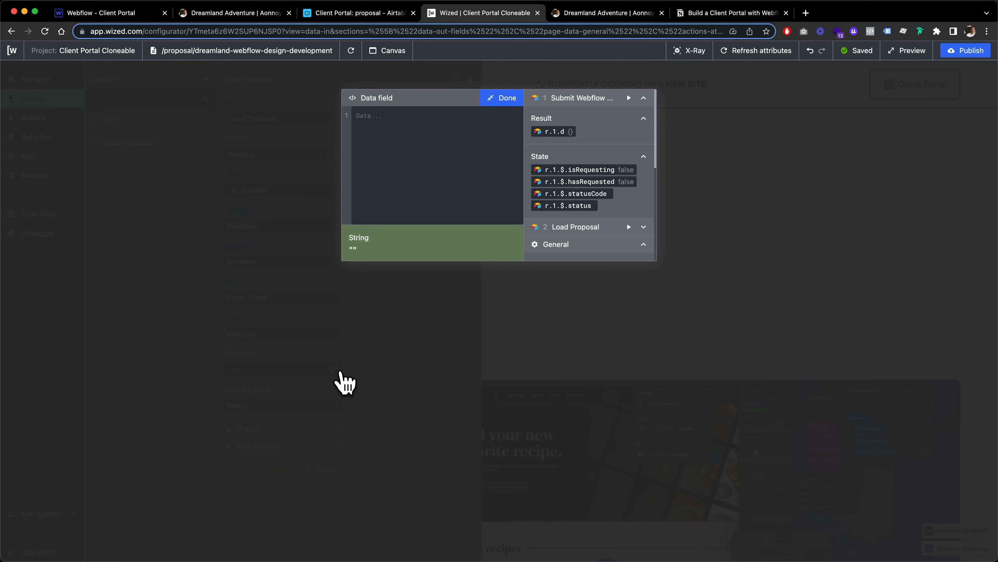
scroll(542, 196, down, 3)
scroll(542, 199, up, 5)
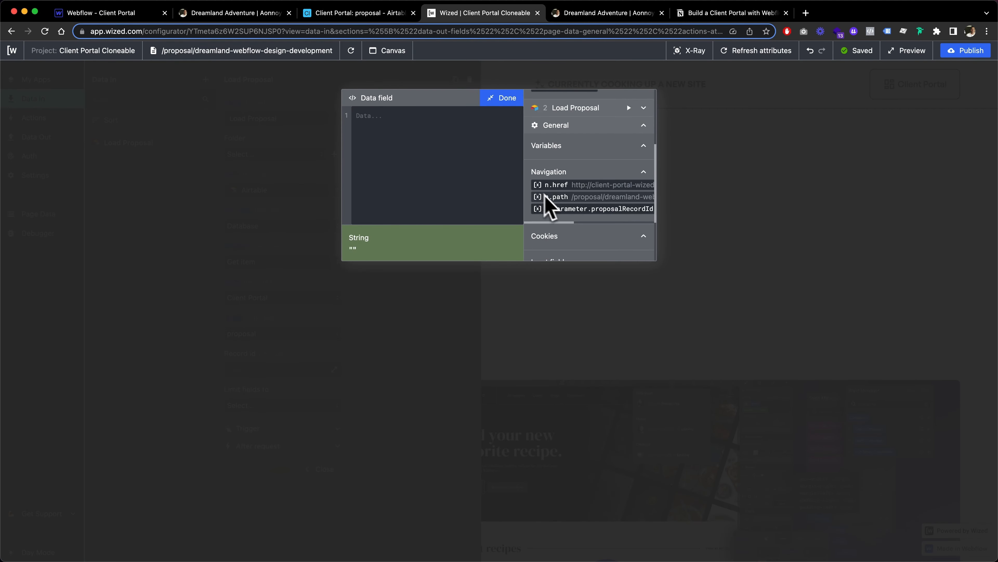
click(582, 211)
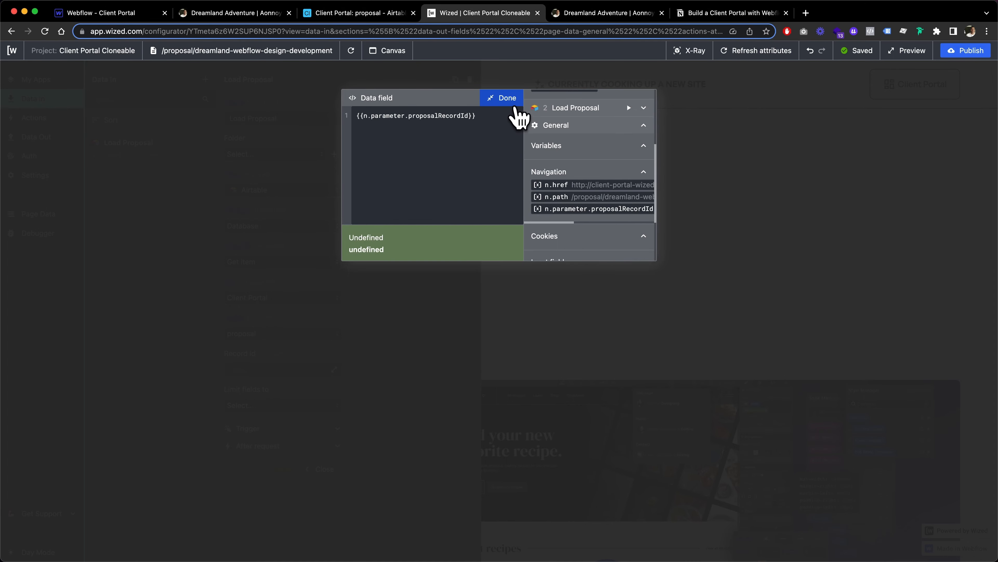
click(511, 102)
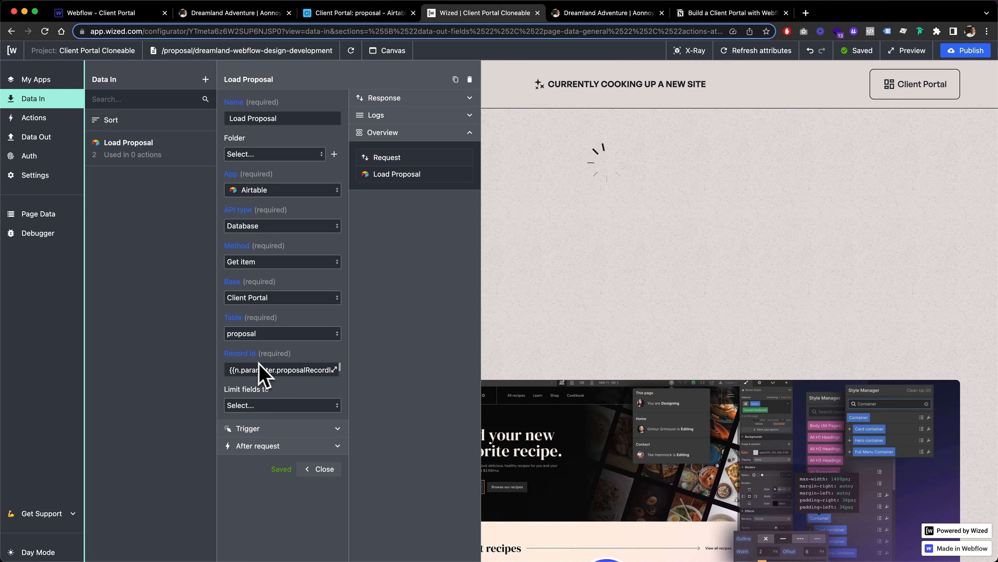
click(271, 405)
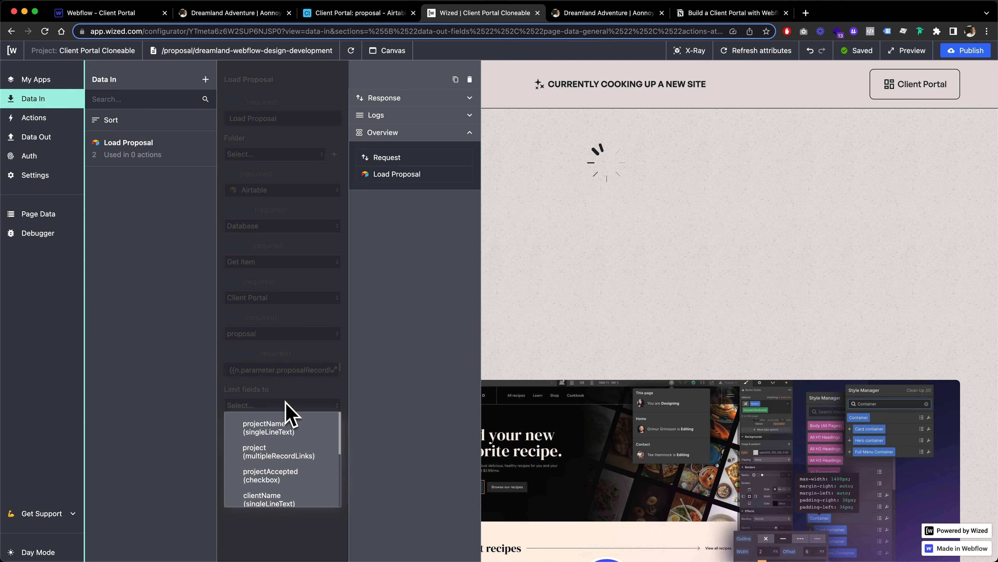
click(322, 402)
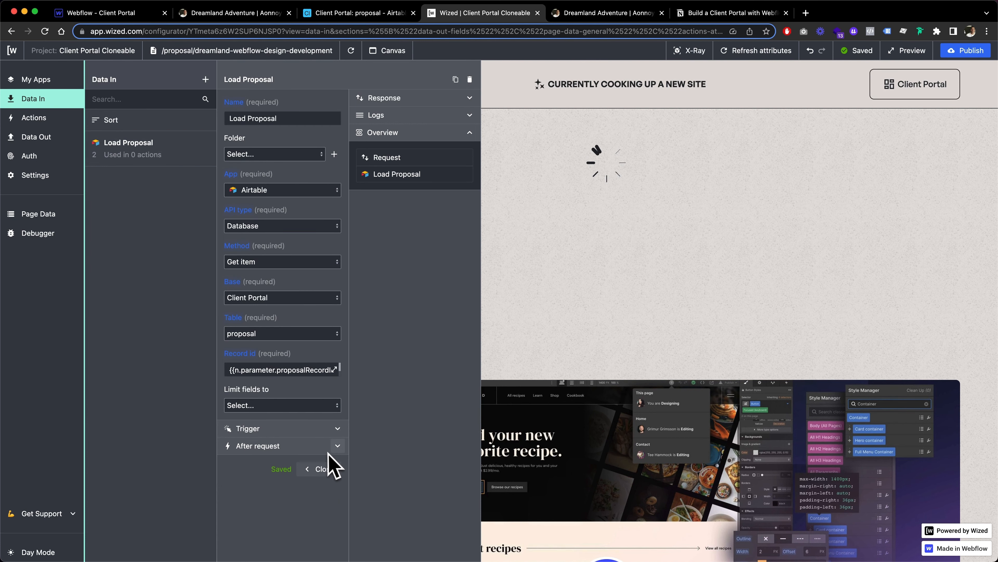
Add a trigger of type Attribute present to the Load Proposal request.
click(339, 431)
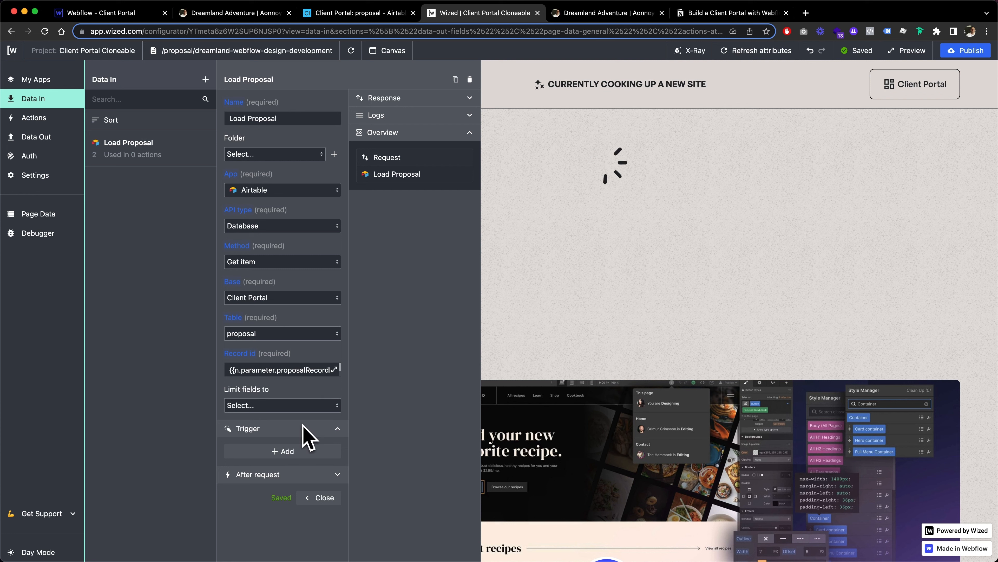
click(284, 452)
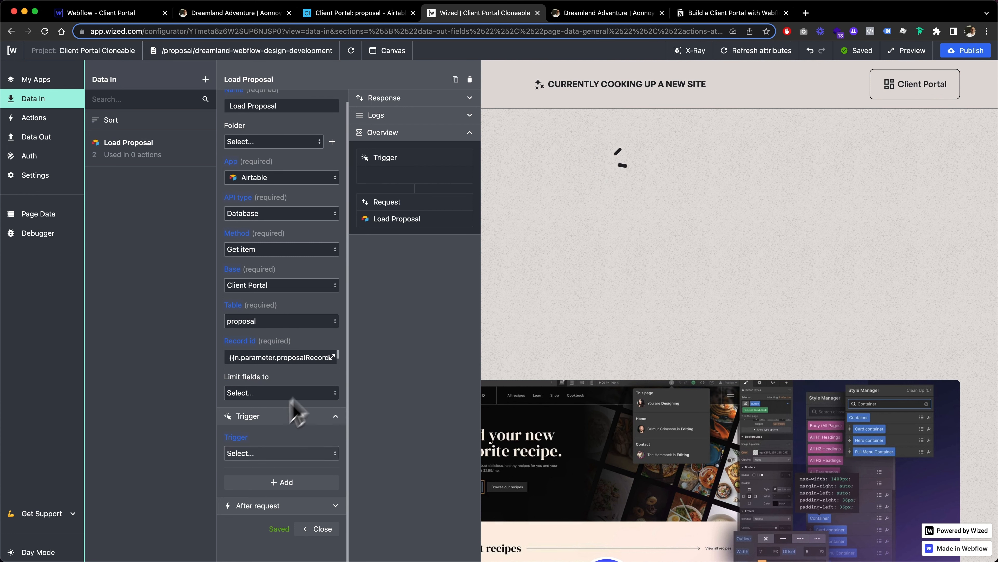
click(272, 453)
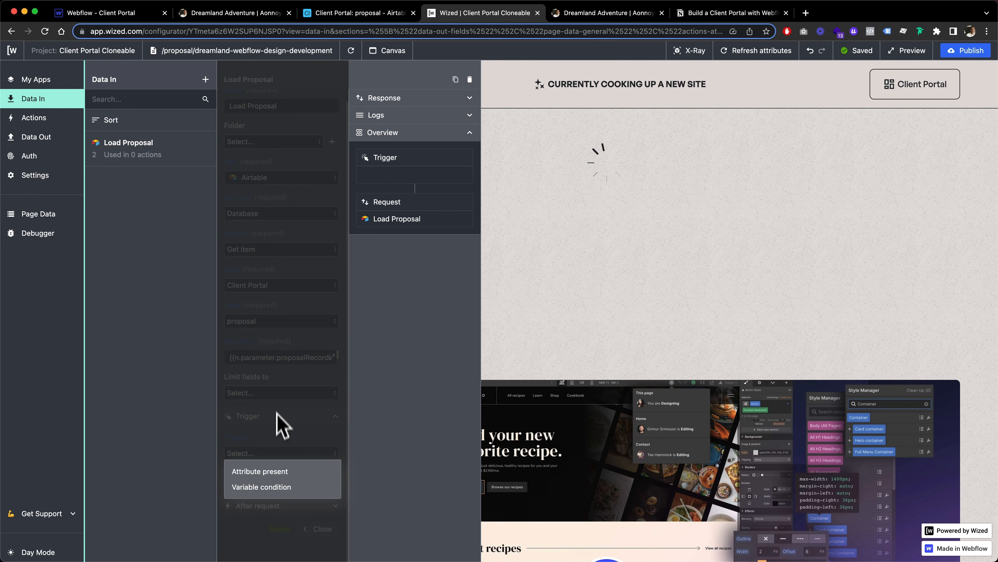
click(271, 472)
scroll(291, 453, down, 3)
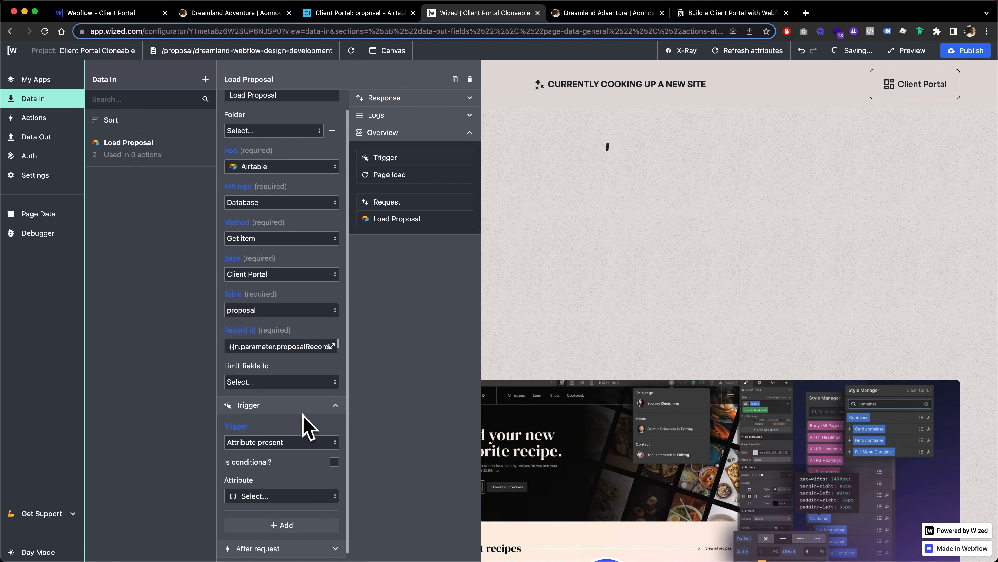
Set the attribute of the Load Proposal request's trigger to proposal_wrapper.
click(294, 458)
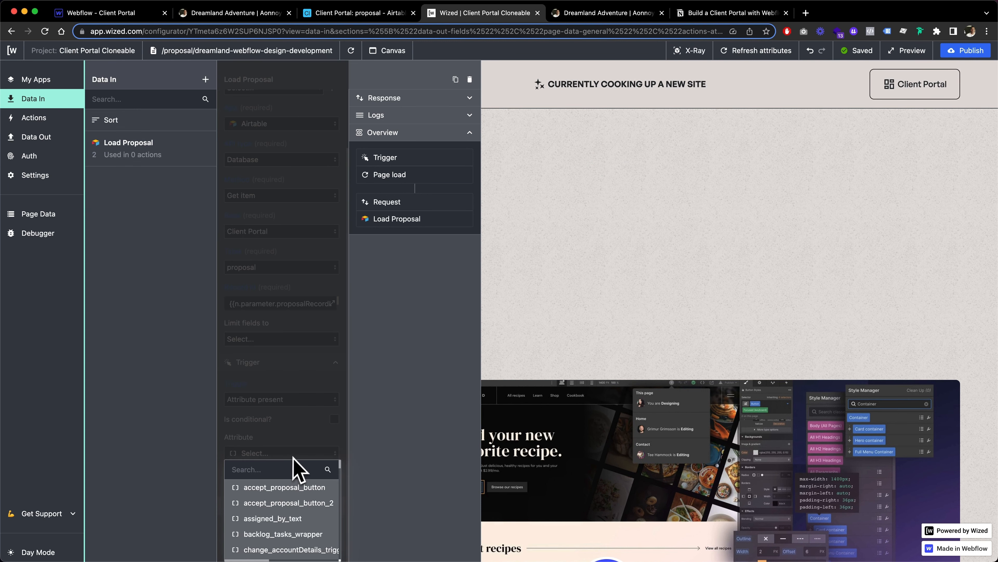
click(238, 466)
text(proposal)
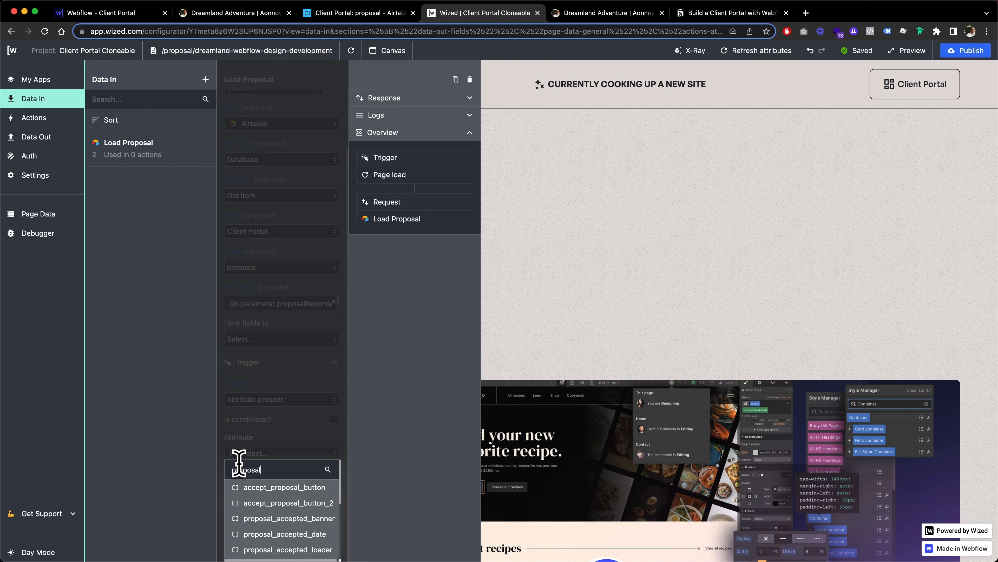
text(_wra)
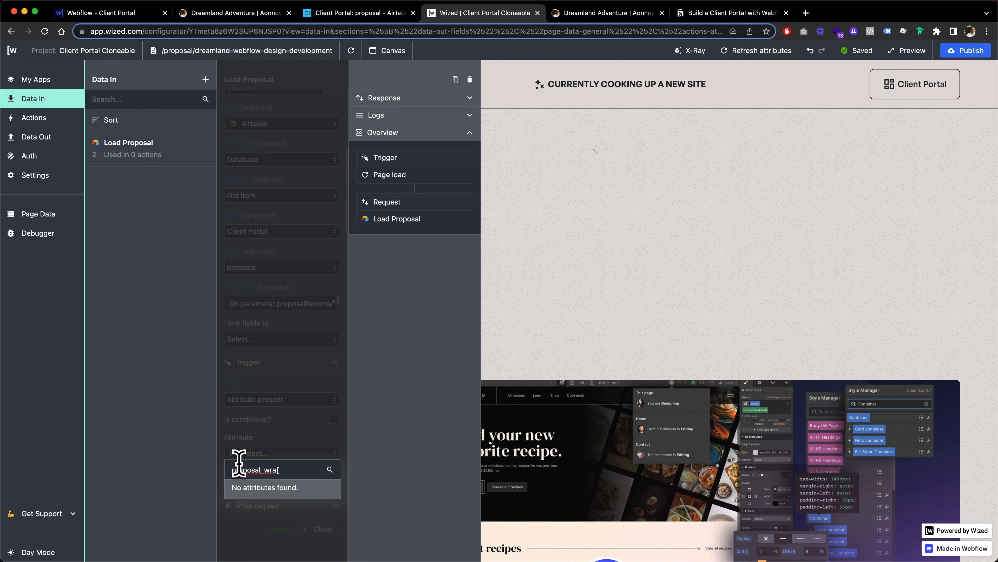
text(pper)
click(252, 487)
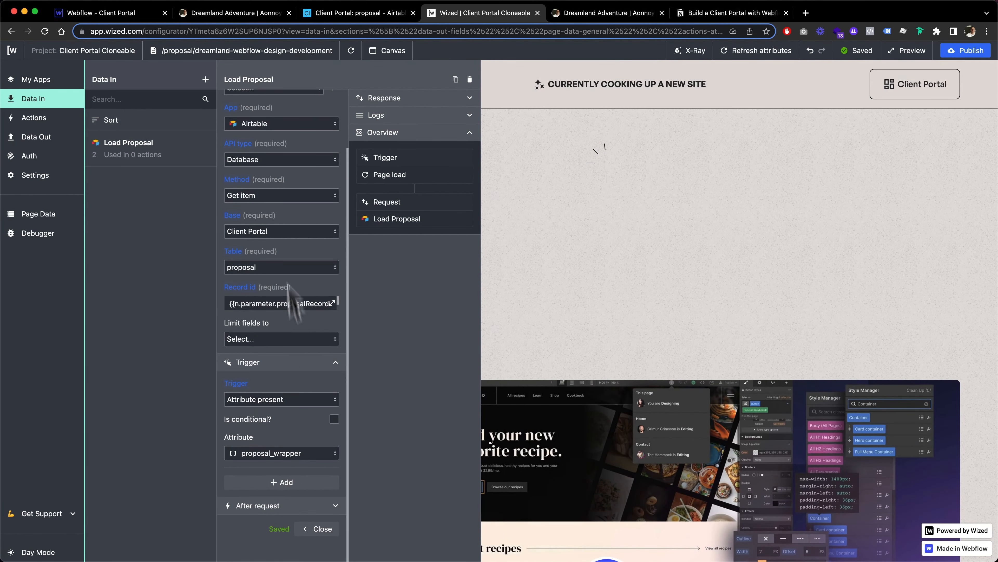
Switch to Webflow to examine the proposal-wrapper element's custom attributes and contents, and look at the live proposal page.
click(109, 14)
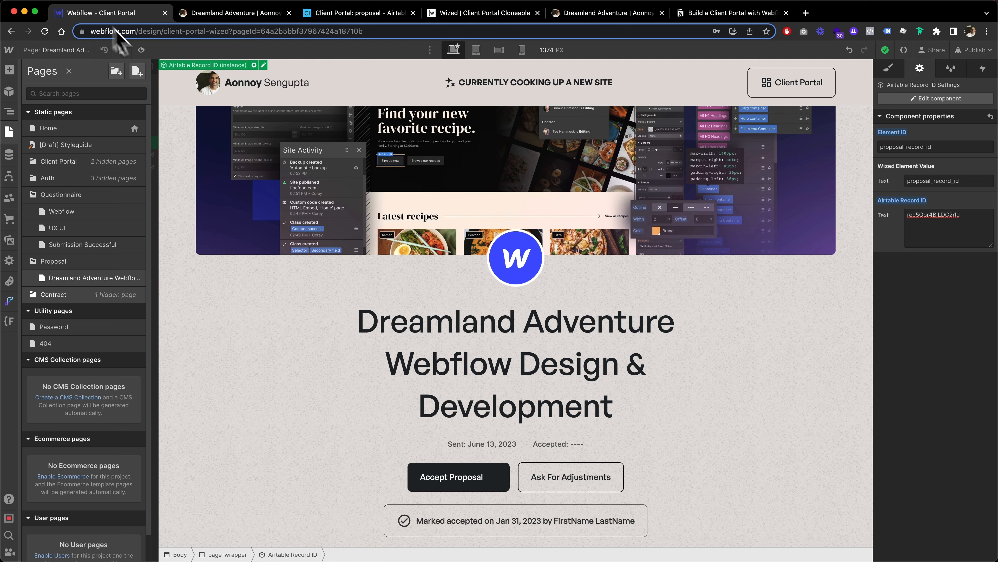
click(345, 290)
scroll(275, 331, down, 5)
scroll(250, 344, down, 3)
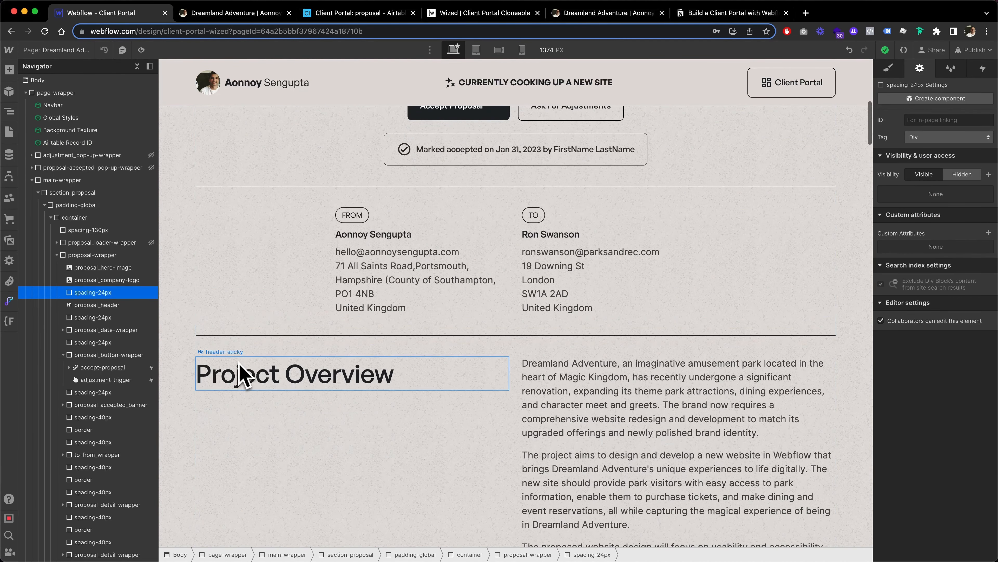
scroll(256, 275, up, 4)
click(262, 228)
scroll(263, 225, up, 6)
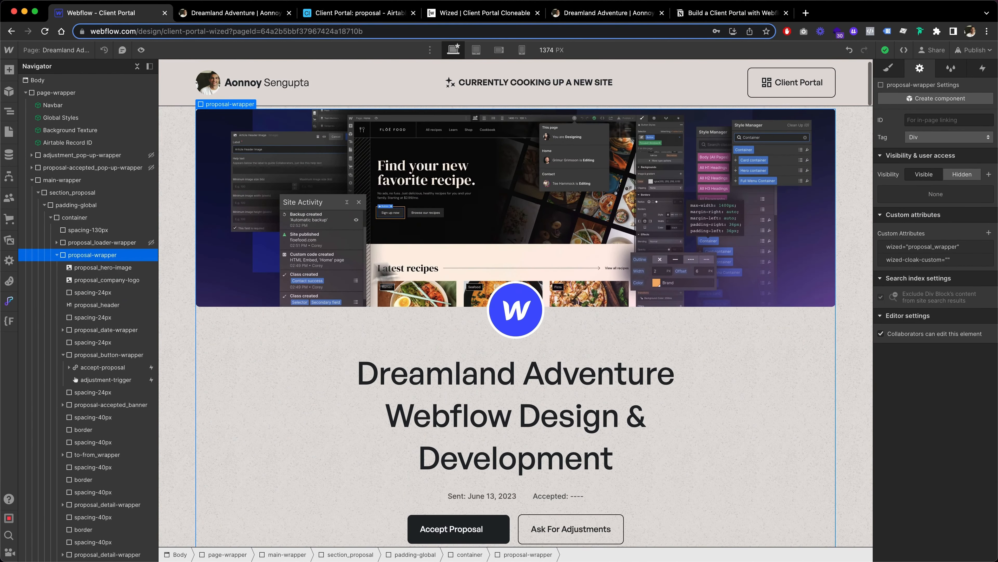
click(57, 254)
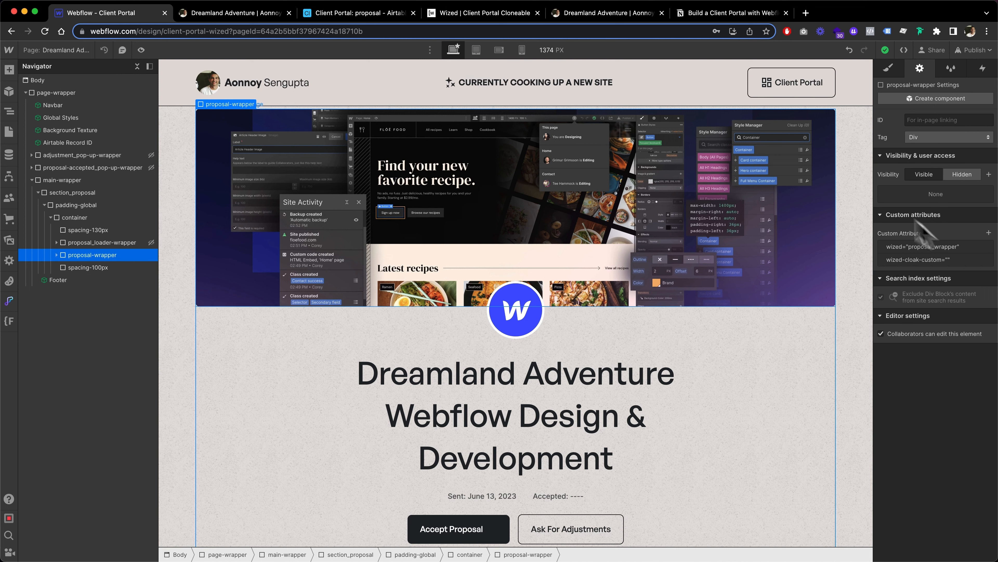
click(224, 15)
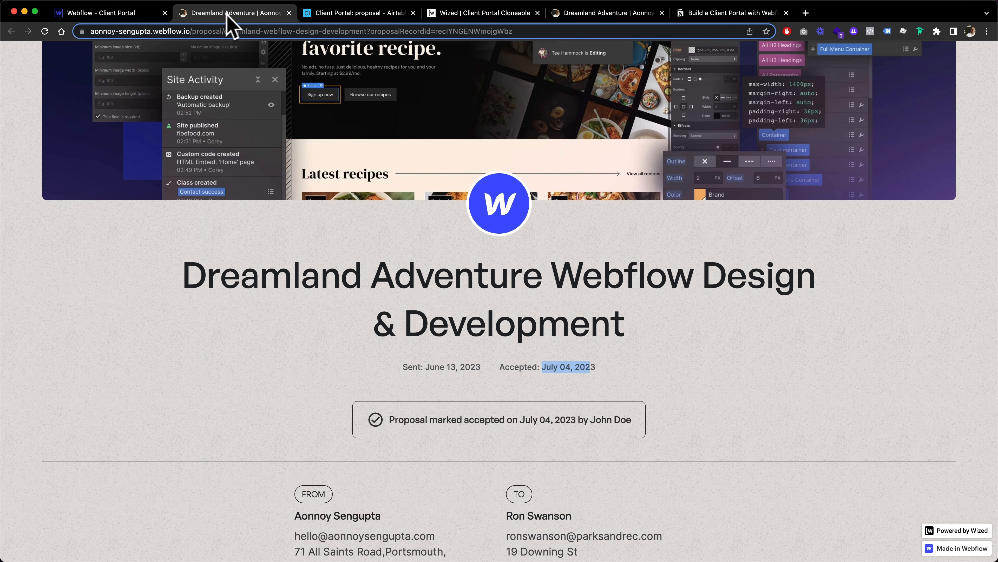
Switch to Wized, create a Data In folder named Proposal and assign the Load Proposal request to it.
click(470, 14)
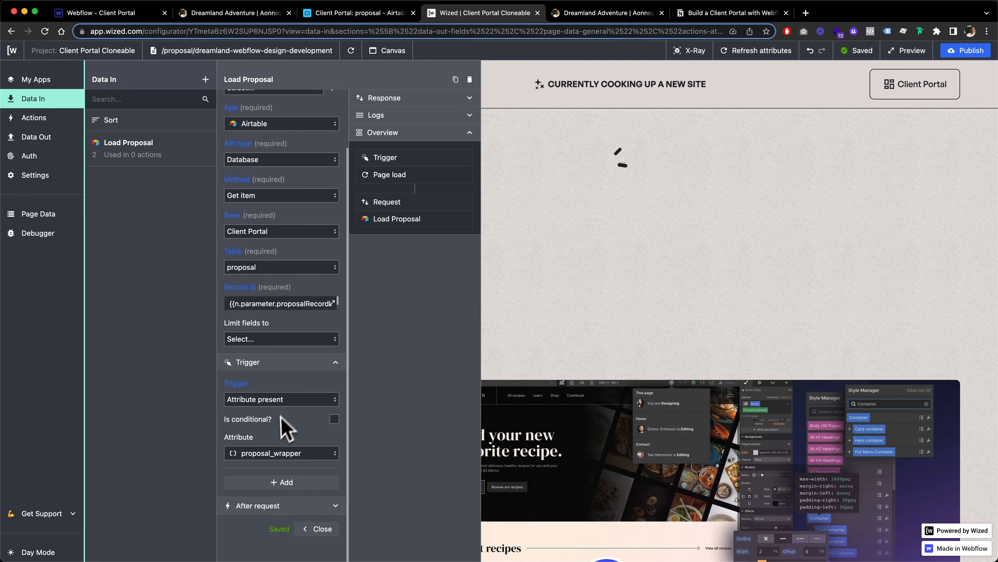
scroll(283, 433, up, 4)
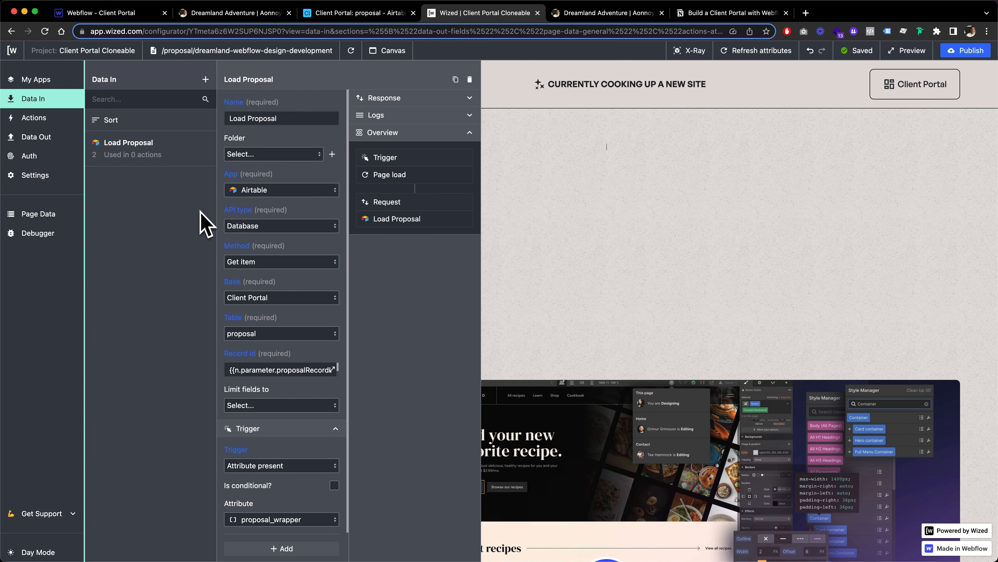
click(332, 153)
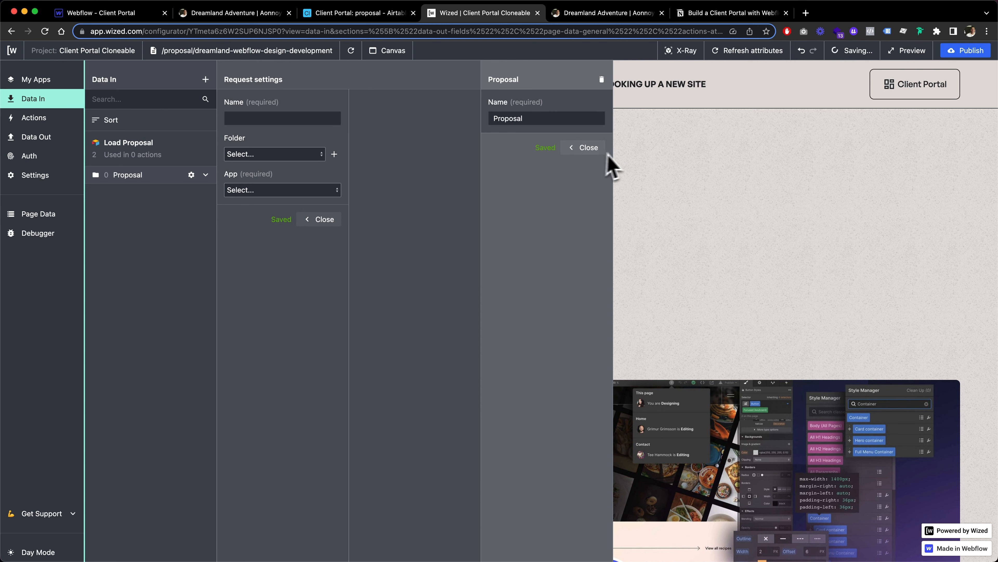
click(585, 148)
click(175, 146)
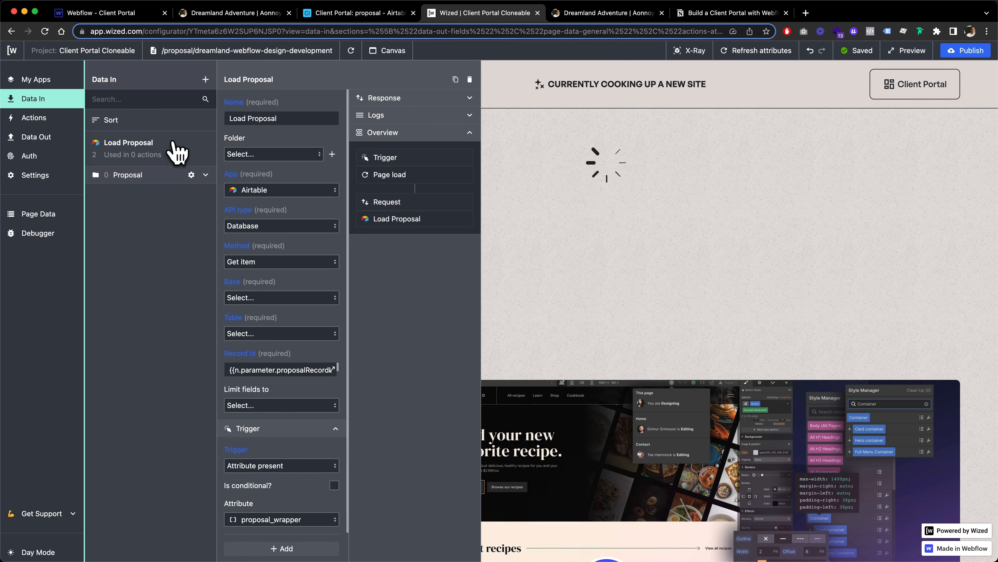
click(273, 154)
click(267, 170)
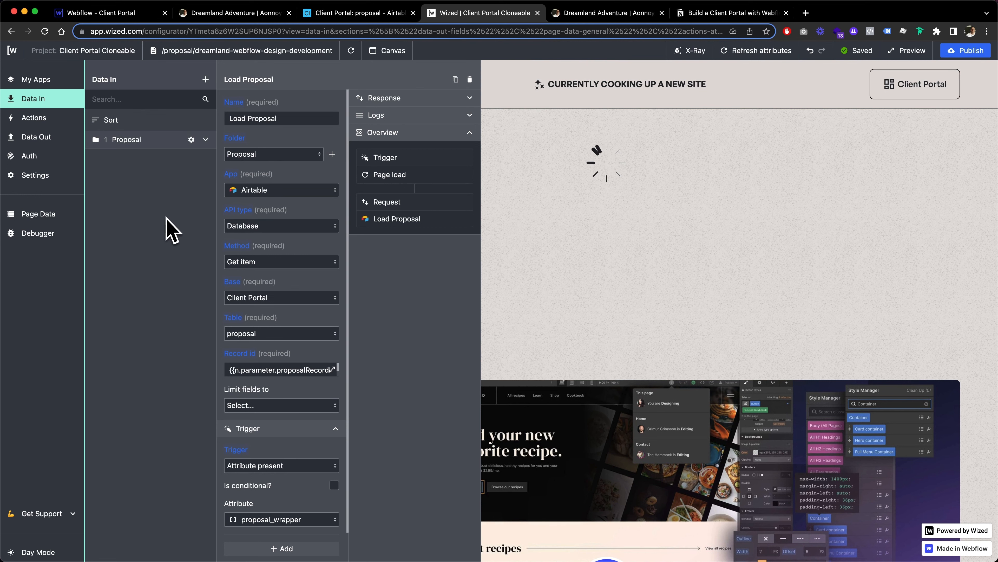
Start a new Data Out request named Accept Proposal and create a Data Out folder named Proposal.
click(69, 150)
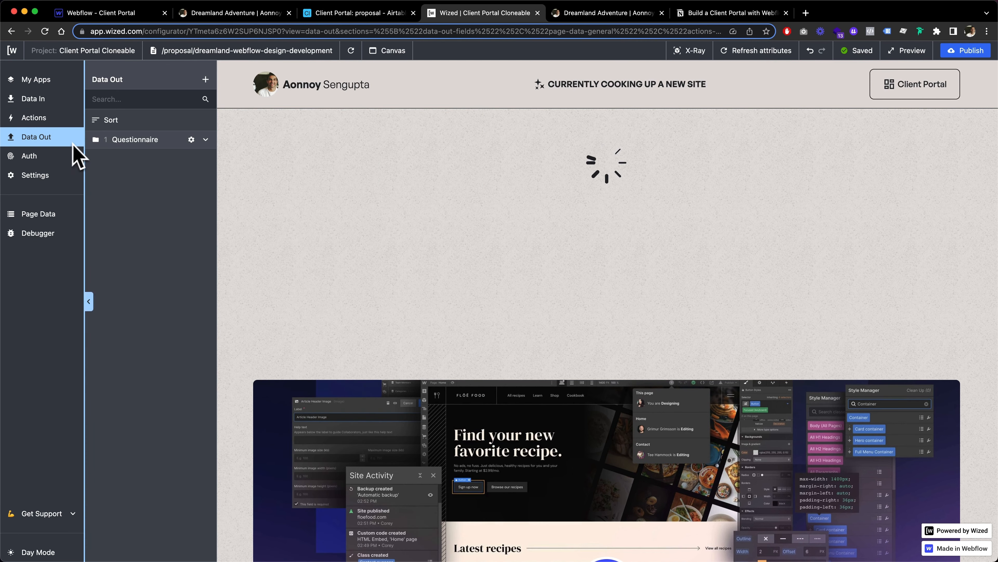
click(205, 79)
click(334, 154)
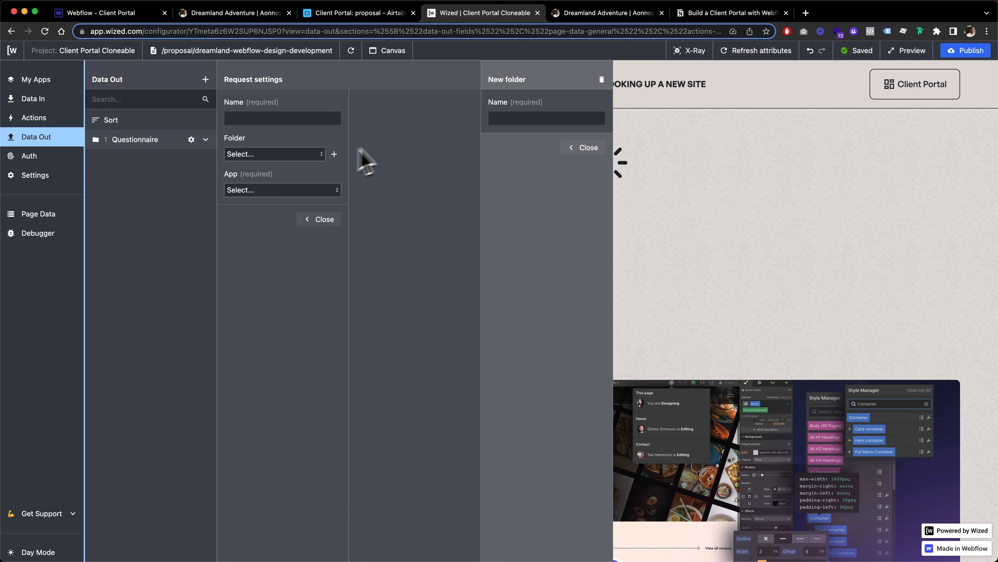
click(516, 118)
text(Propos)
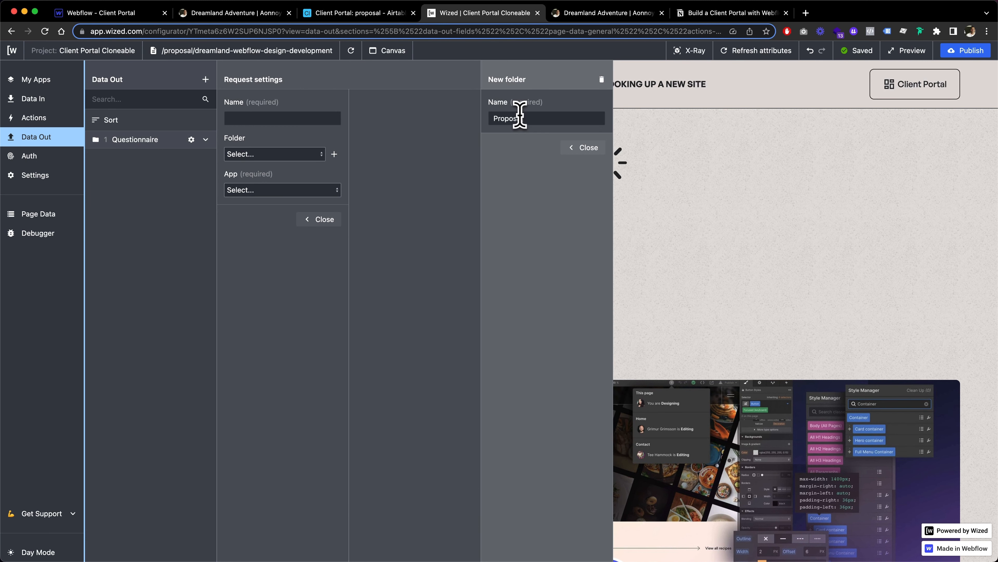
text(al)
click(587, 148)
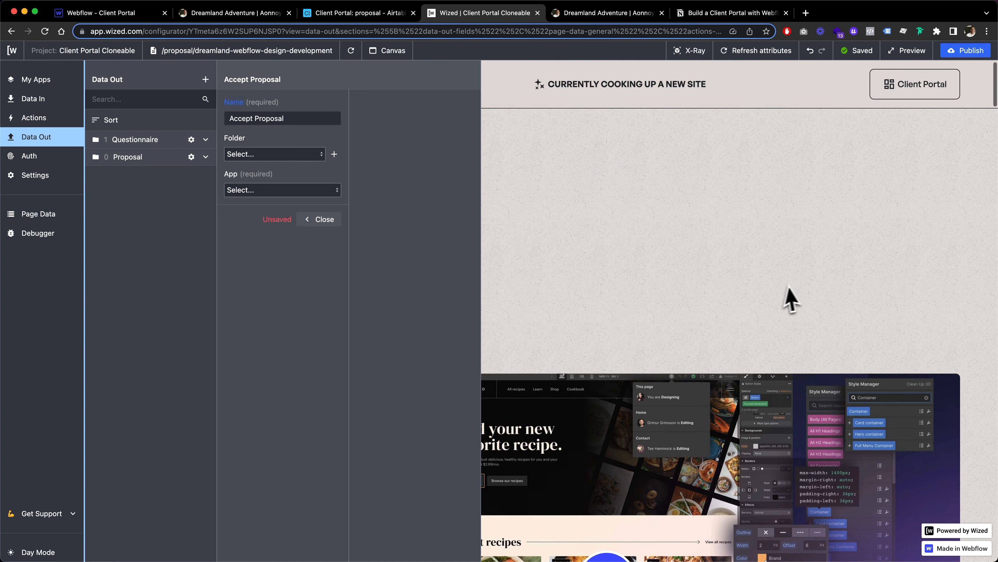
Examine both Accept Proposal buttons and their custom attributes in Webflow, and look at the proposal table in Airtable.
scroll(797, 287, down, 10)
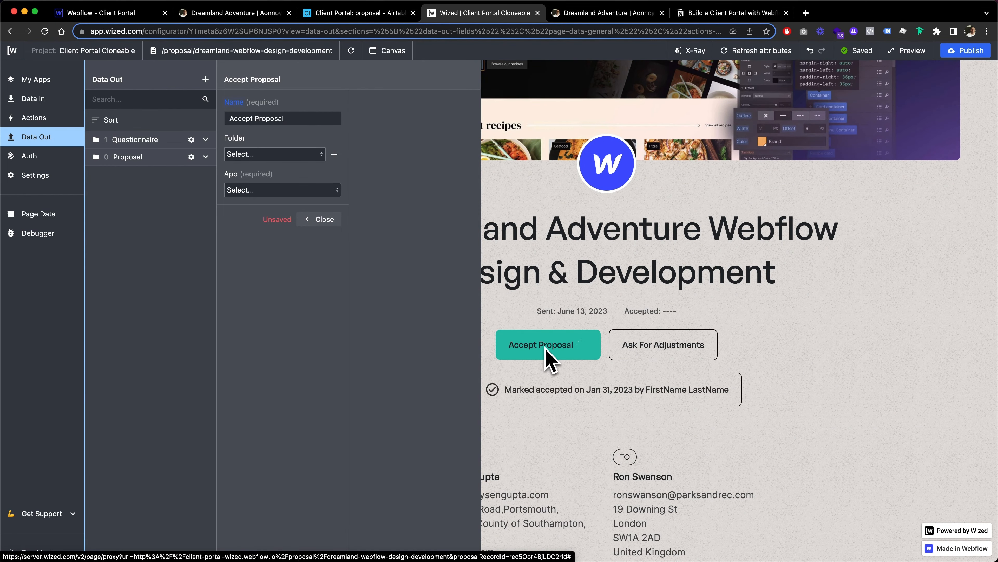
scroll(553, 350, down, 20)
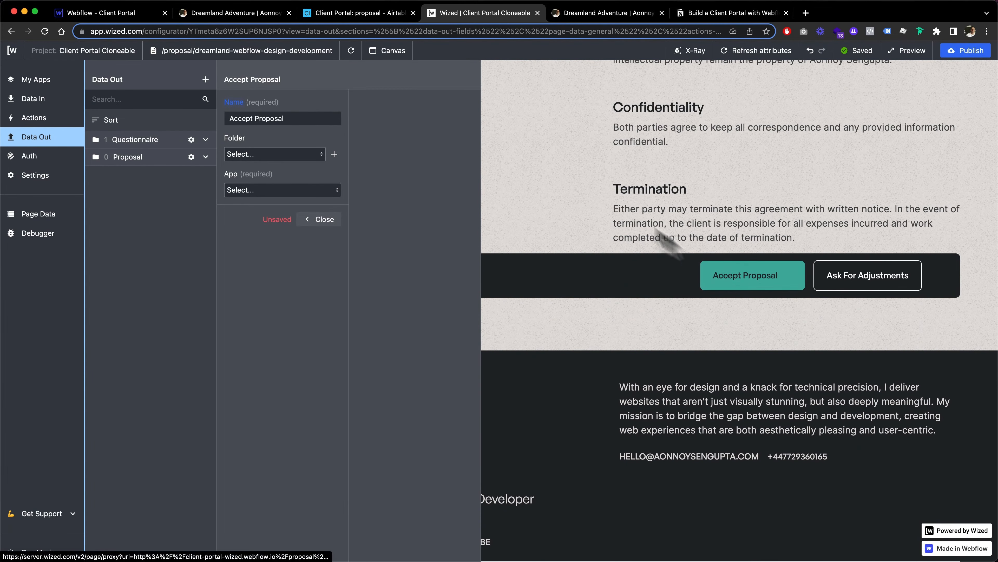
click(118, 12)
scroll(519, 283, down, 6)
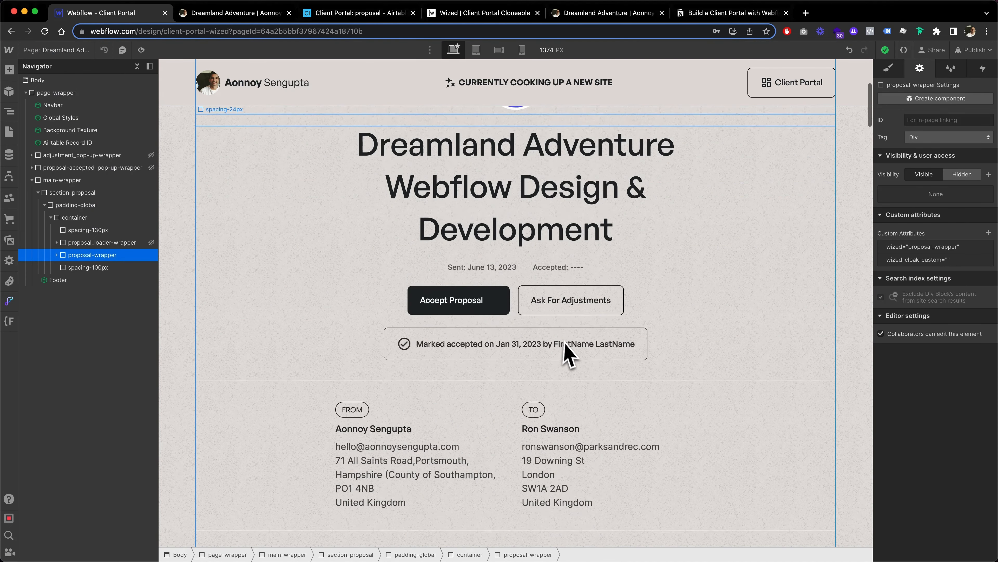
click(505, 260)
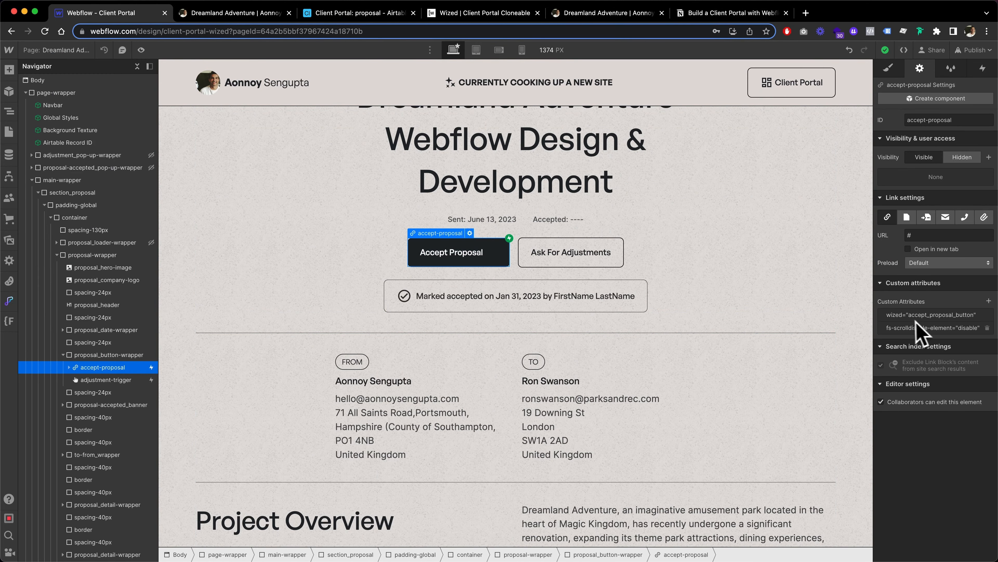
scroll(747, 329, down, 15)
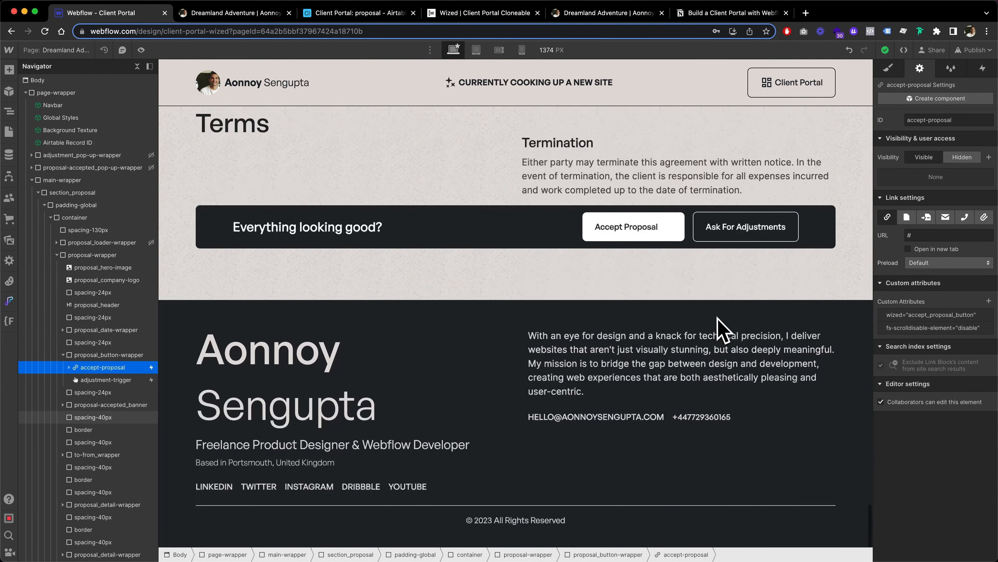
click(629, 236)
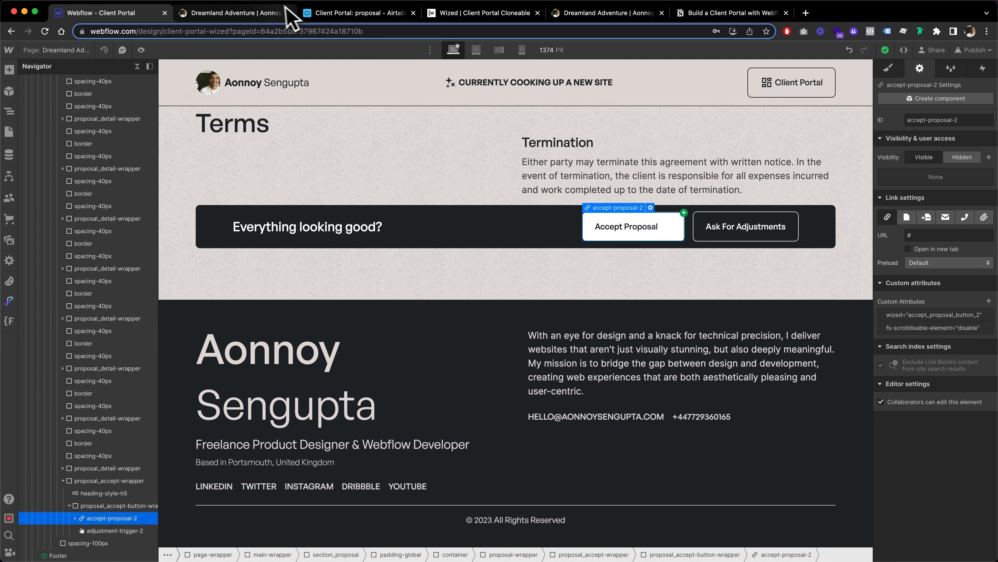
click(256, 14)
click(325, 14)
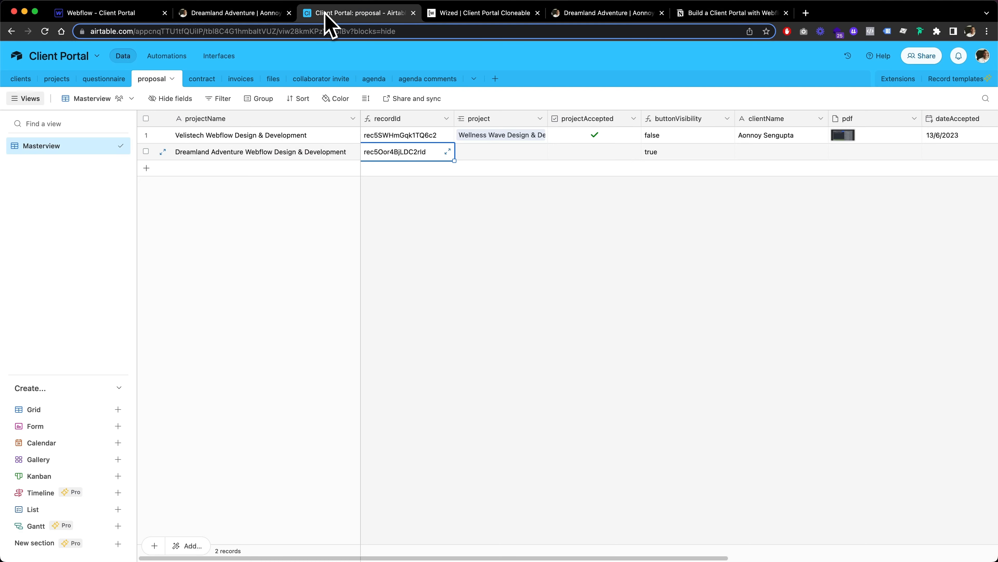
Switch to Wized and set the Accept Proposal request's app to Airtable, API type to Database and method to Update item.
click(483, 14)
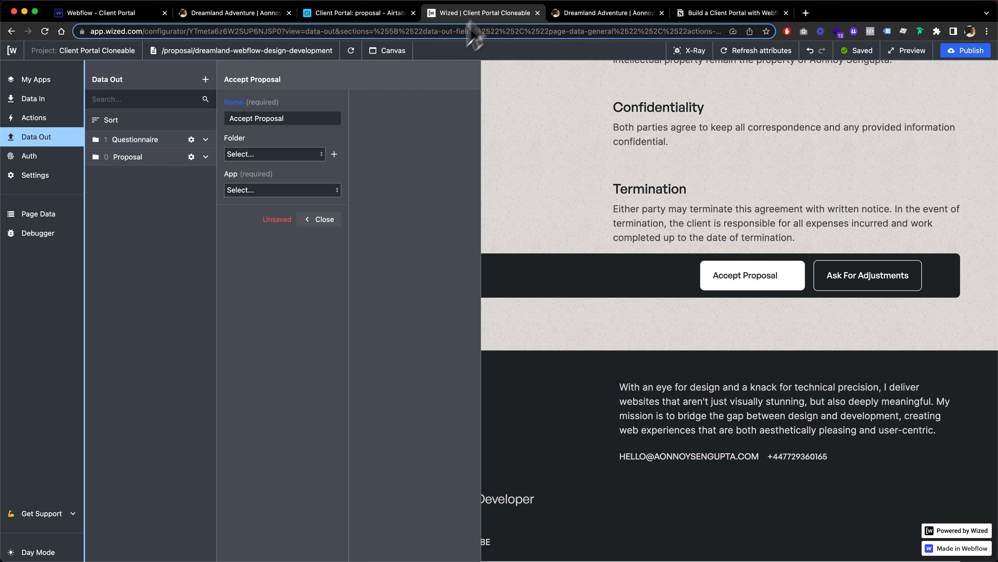
click(283, 191)
click(281, 208)
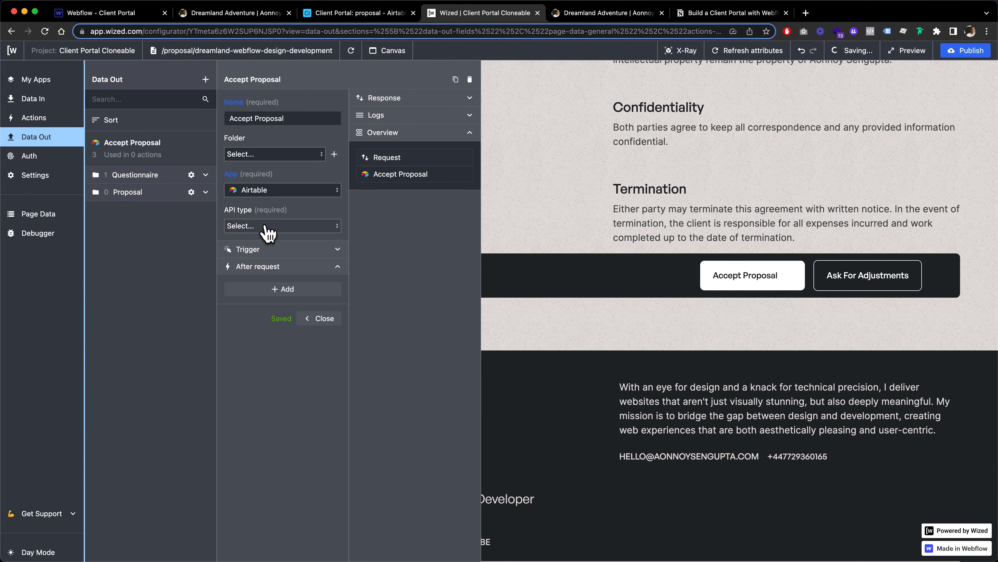
click(265, 226)
click(267, 261)
click(268, 261)
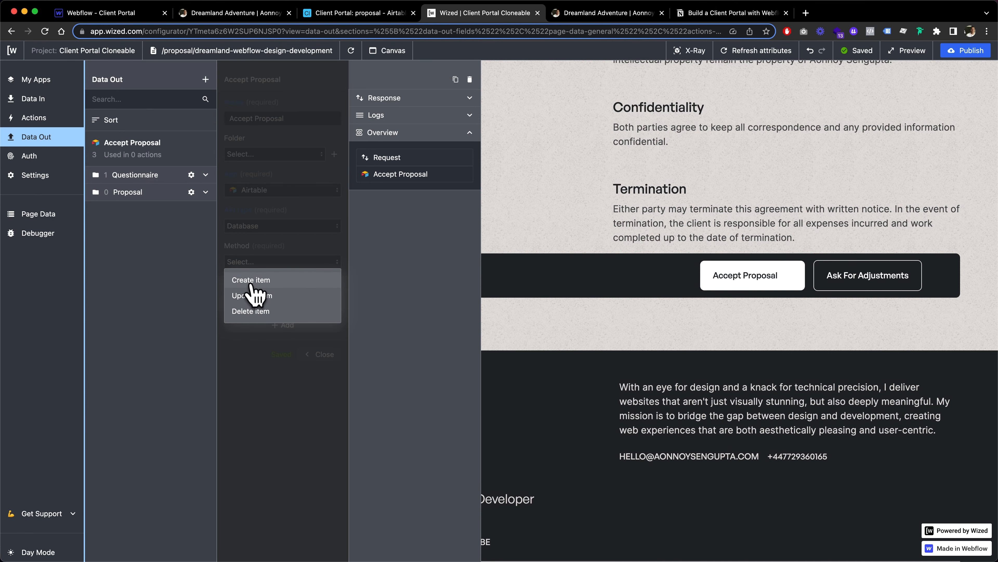
click(256, 300)
Point the Accept Proposal request to the Client Portal base and its proposal table.
click(277, 298)
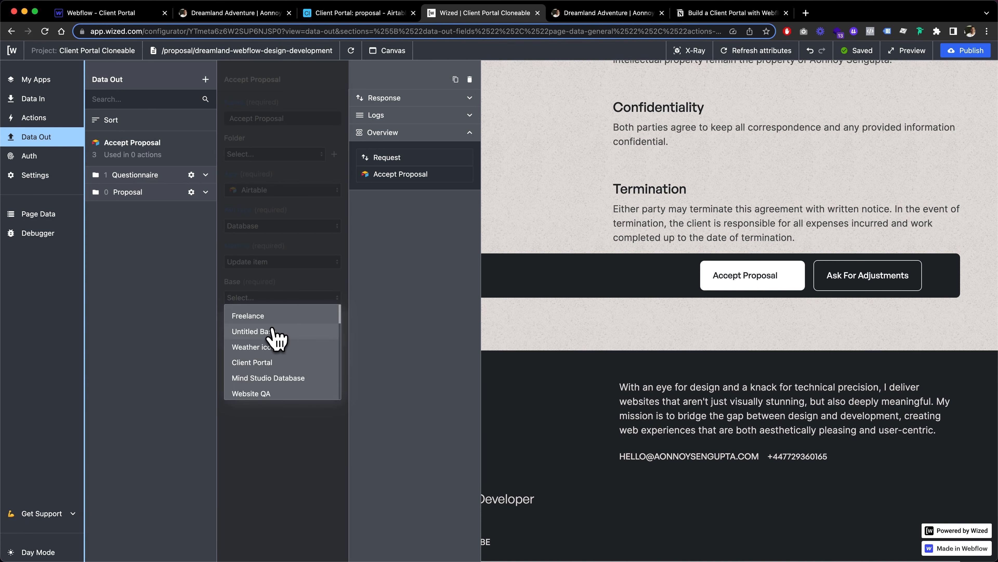
scroll(277, 353, down, 1)
click(267, 334)
click(269, 335)
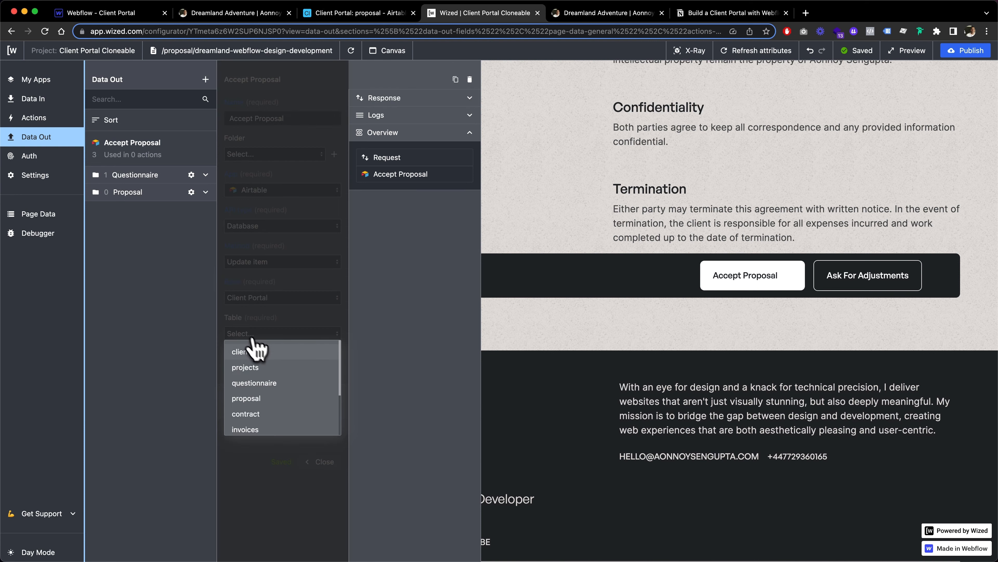
scroll(280, 372, down, 1)
click(271, 382)
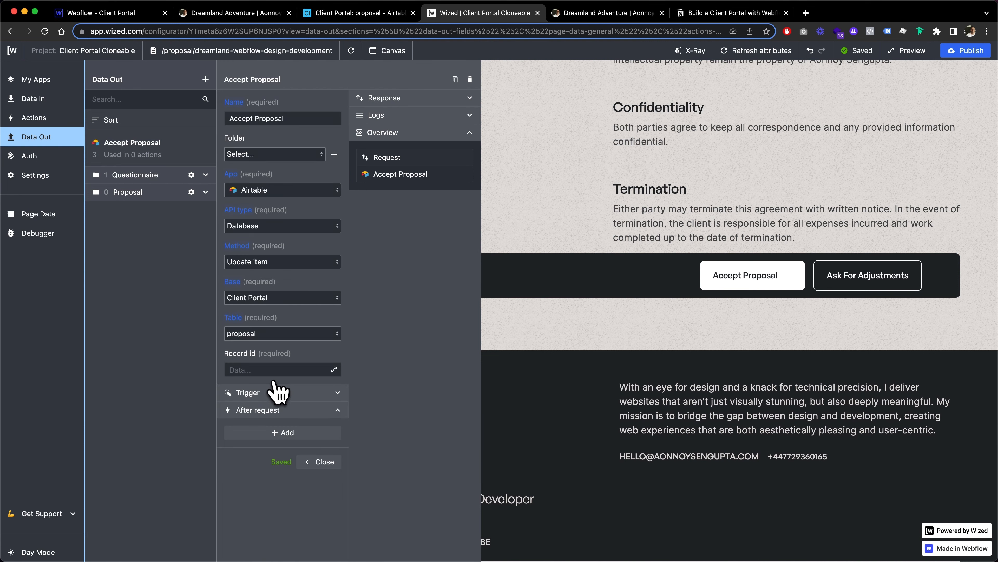
Set the Accept Proposal request's record ID to the navigation parameter {{n.parameter.proposalRecordId}}.
click(332, 369)
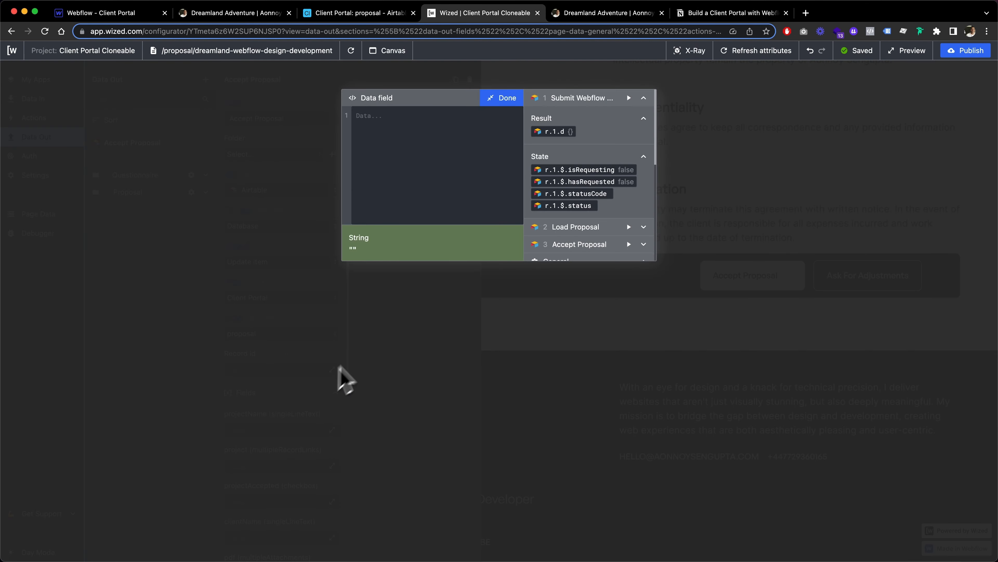
scroll(560, 203, down, 1)
scroll(562, 208, down, 3)
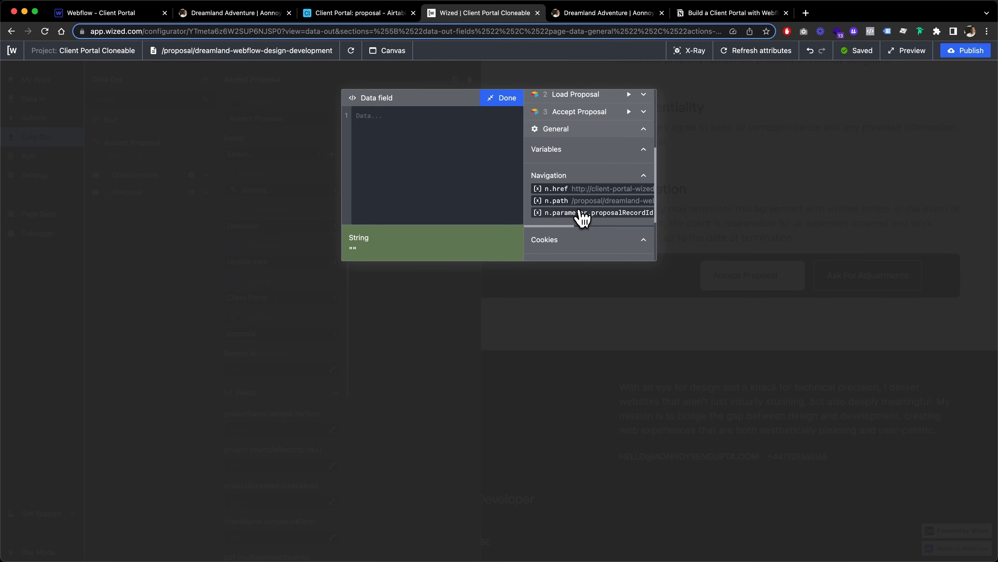
click(581, 213)
click(503, 99)
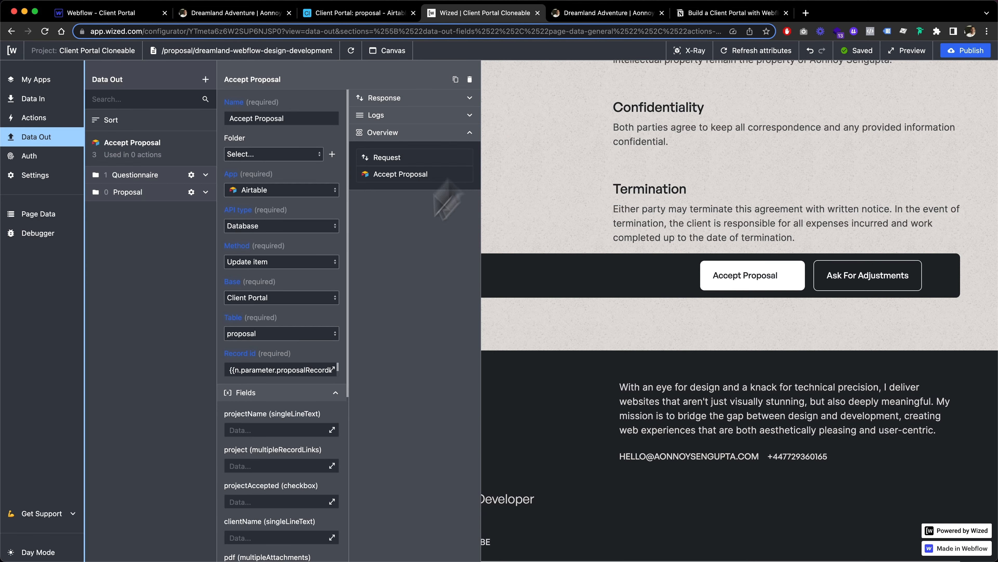
scroll(296, 367, down, 1)
scroll(260, 348, down, 1)
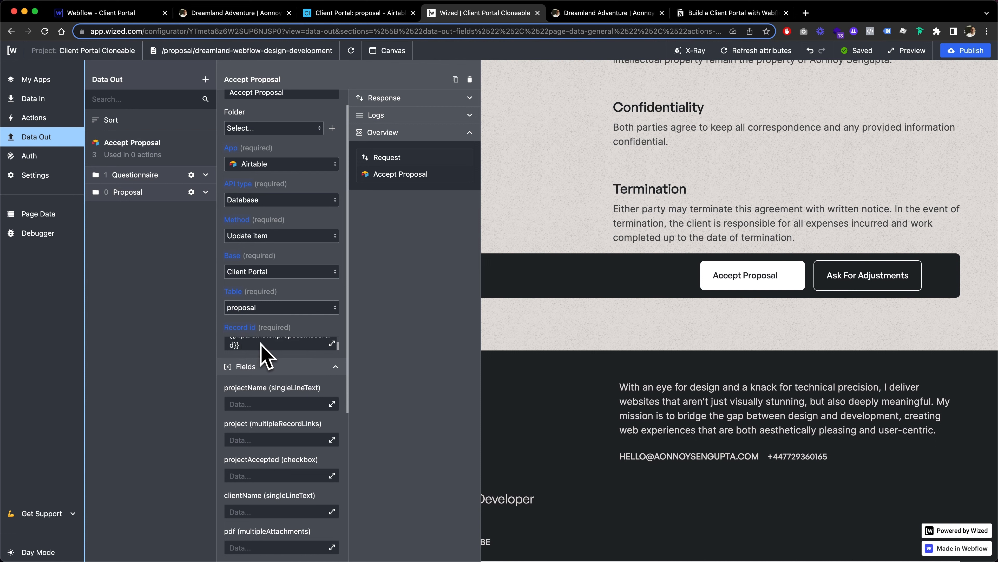
Set the projectAccepted checkbox field of the Accept Proposal request to true.
scroll(305, 346, down, 5)
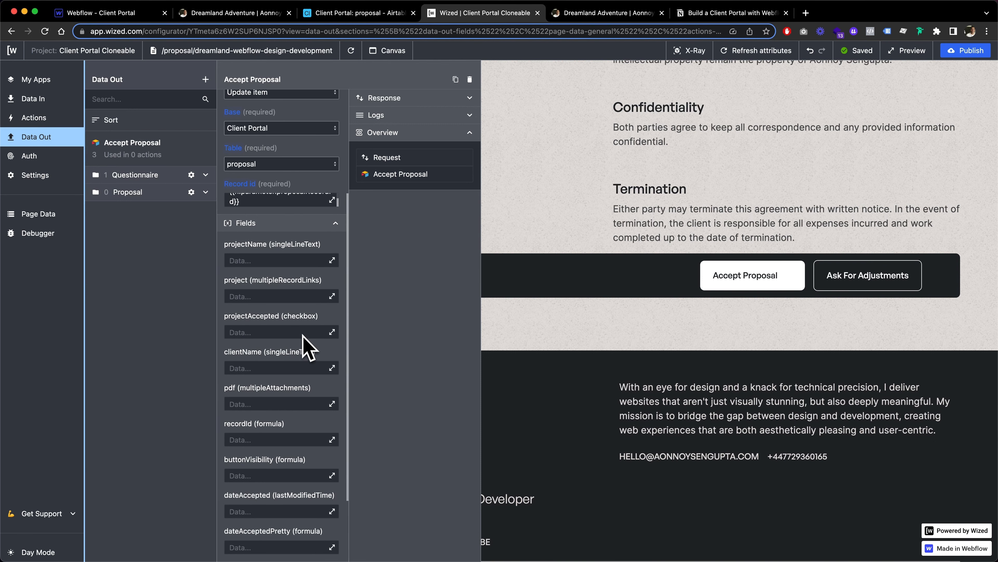
scroll(305, 346, down, 2)
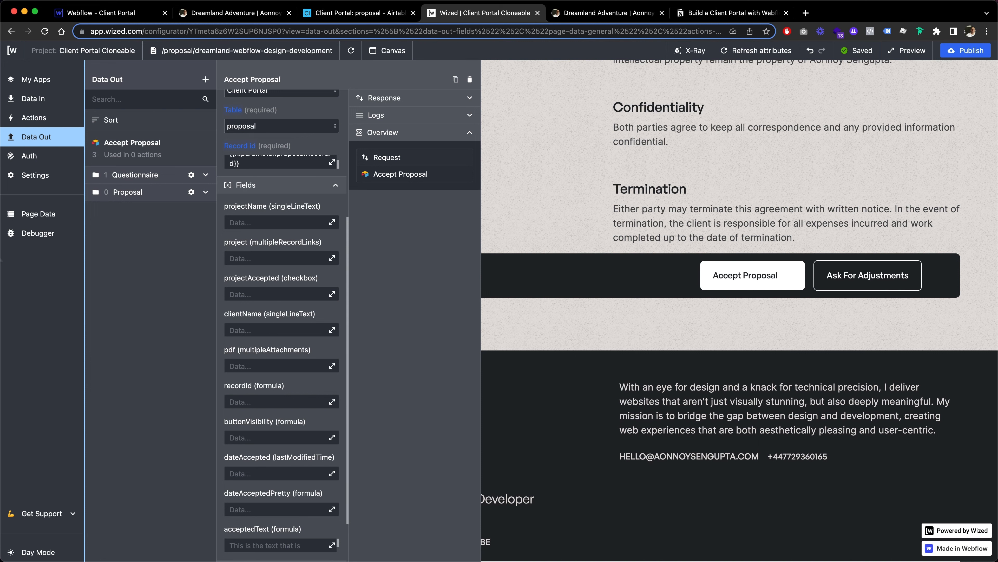
scroll(305, 370, up, 1)
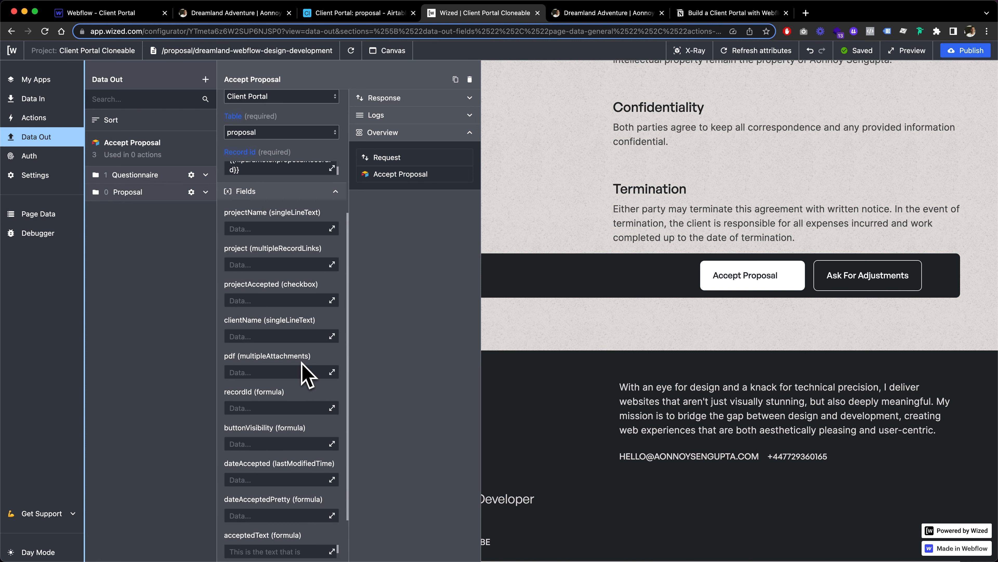
click(276, 300)
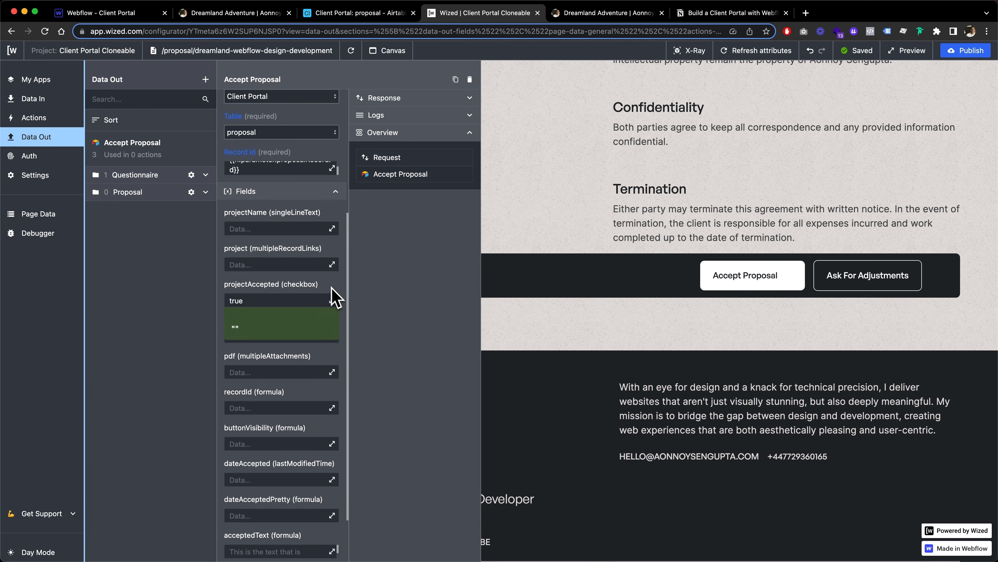
text(true)
click(332, 300)
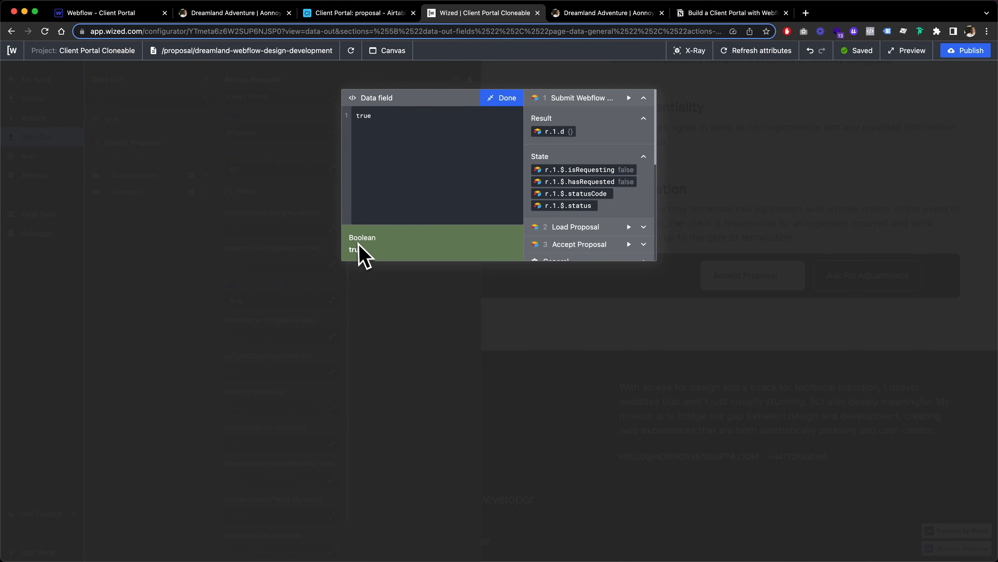
click(505, 99)
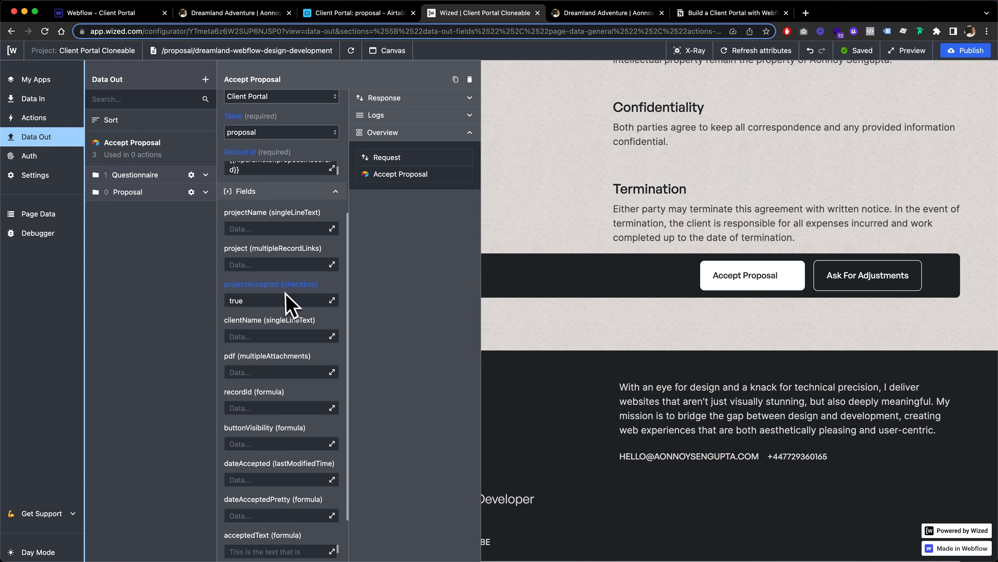
Add an after-request action of type Perform request to the Accept Proposal request.
scroll(289, 304, down, 1)
scroll(299, 338, down, 1)
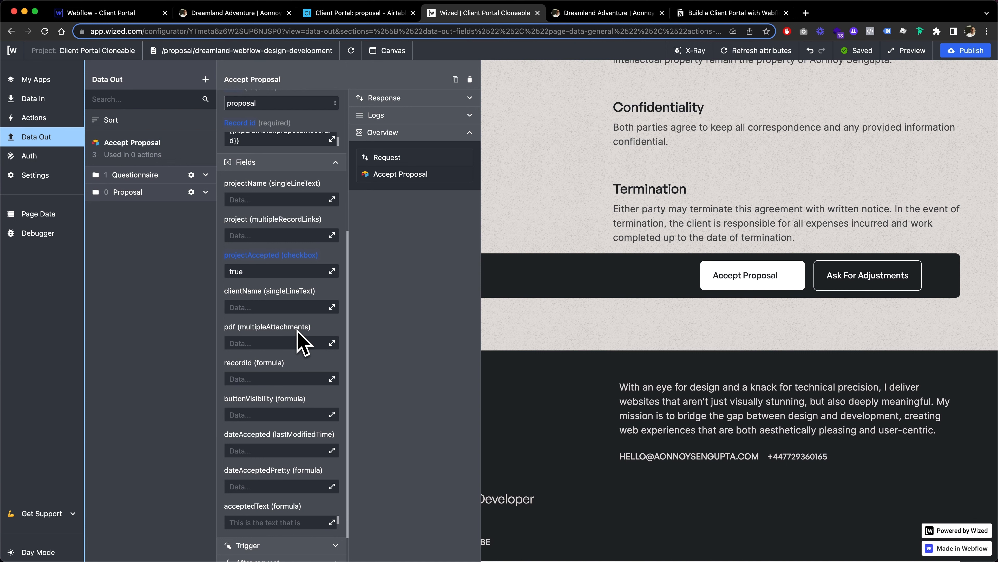
scroll(298, 331, down, 5)
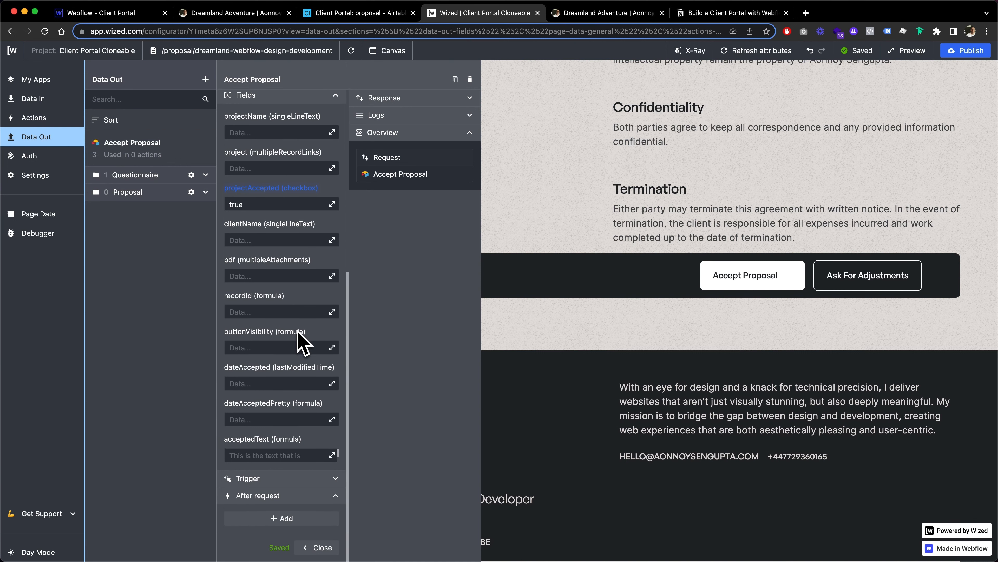
scroll(303, 342, down, 1)
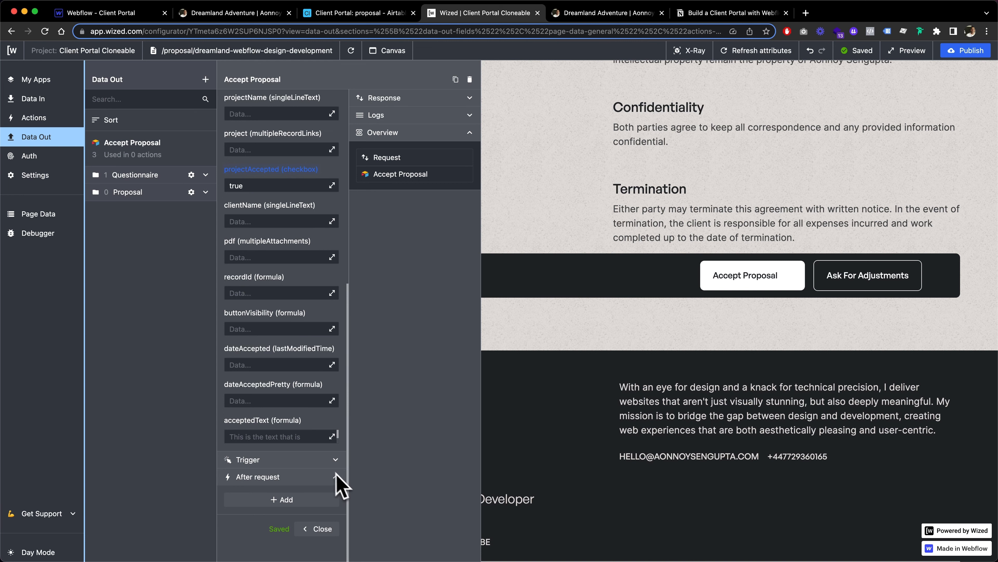
click(329, 477)
scroll(285, 429, down, 2)
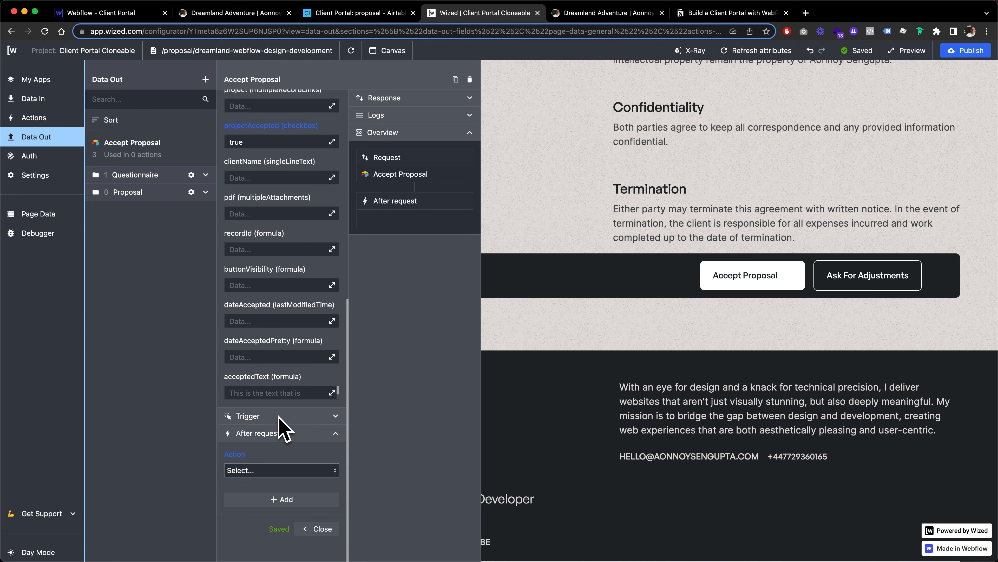
click(293, 470)
click(272, 487)
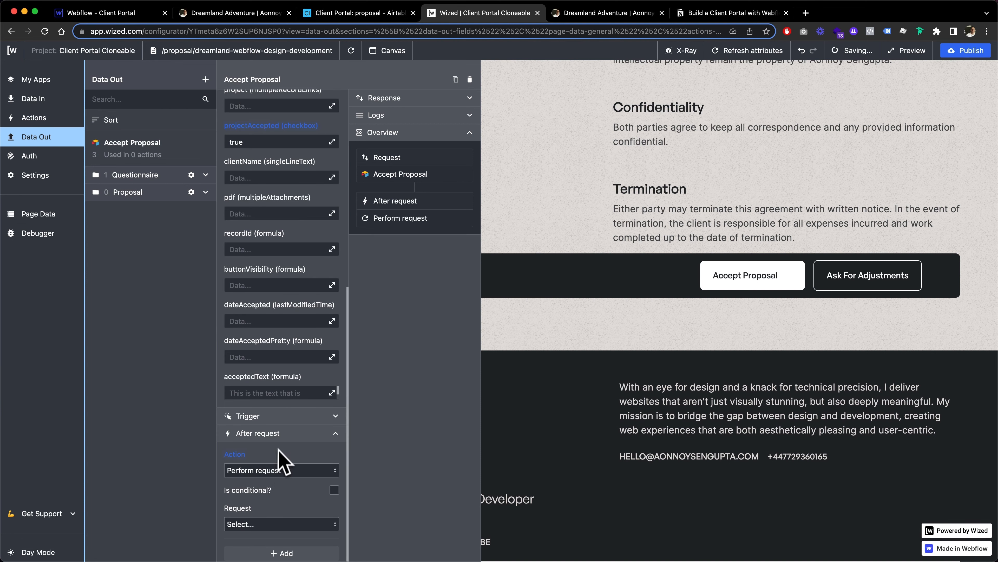
Make the after-request action conditional on {{r.3.$.statusCode === 200}}, using the Accept Proposal request's status code.
scroll(281, 458, down, 3)
click(334, 436)
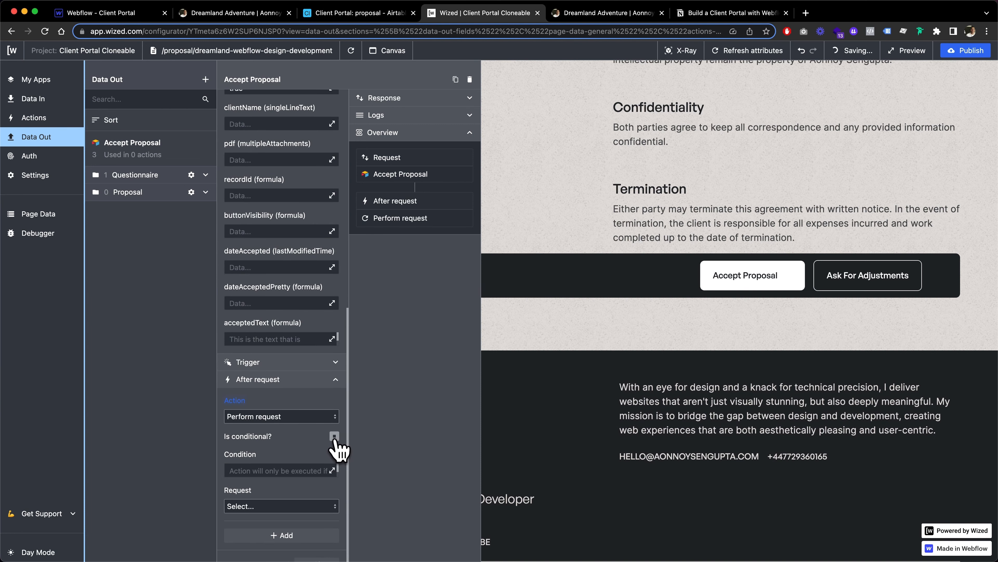
click(332, 470)
scroll(585, 211, down, 3)
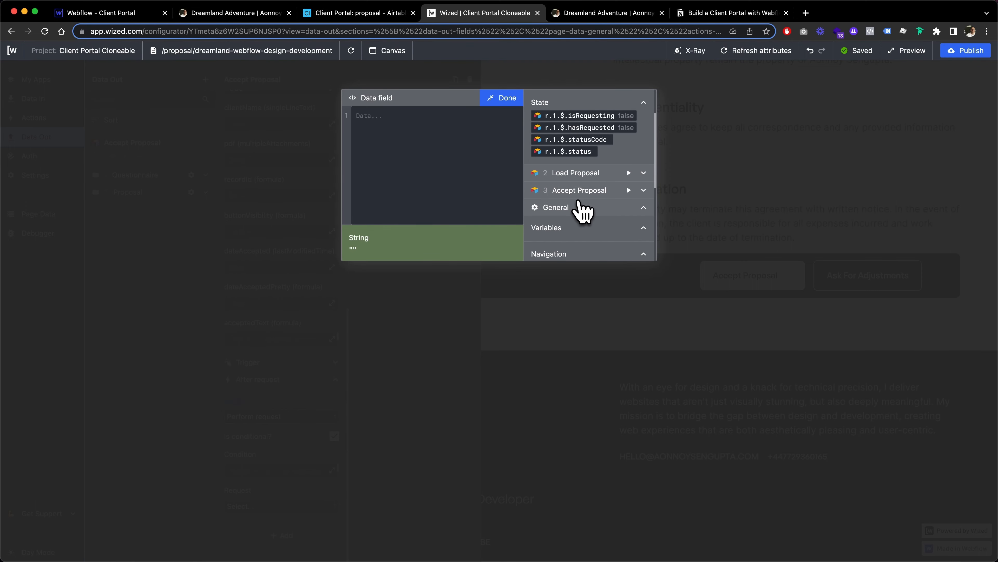
click(644, 191)
scroll(605, 195, down, 1)
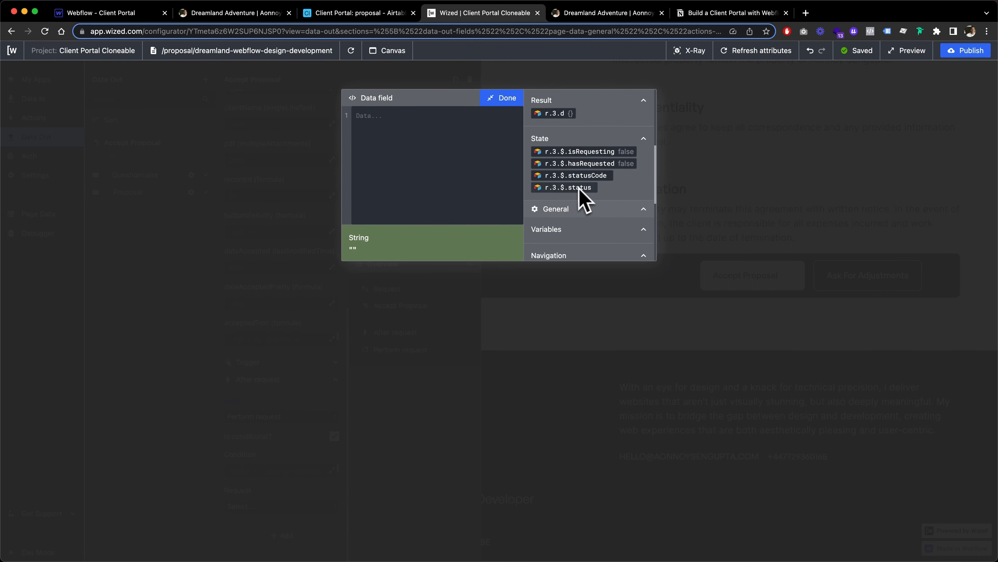
click(576, 175)
click(425, 116)
text(==)
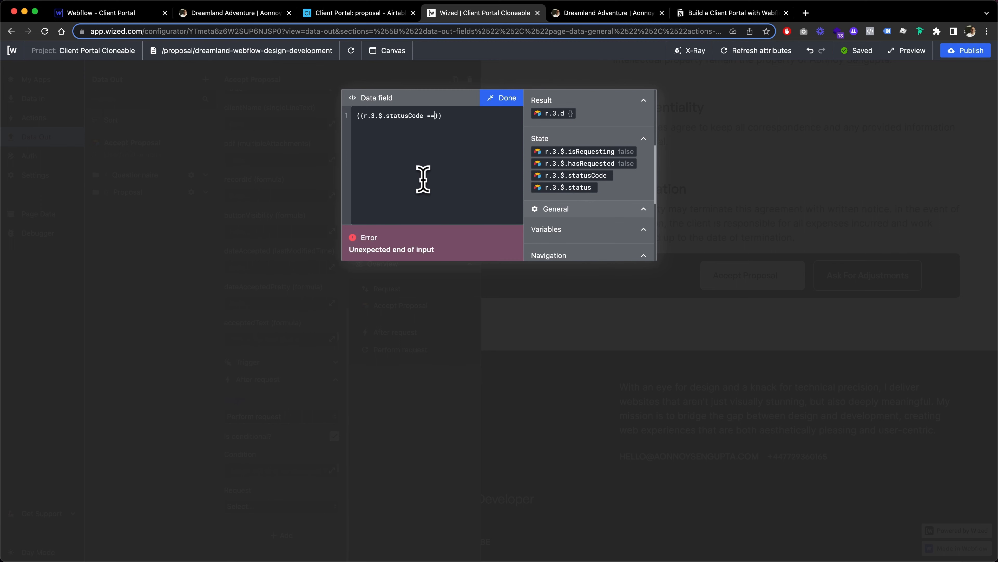
text(= 200)
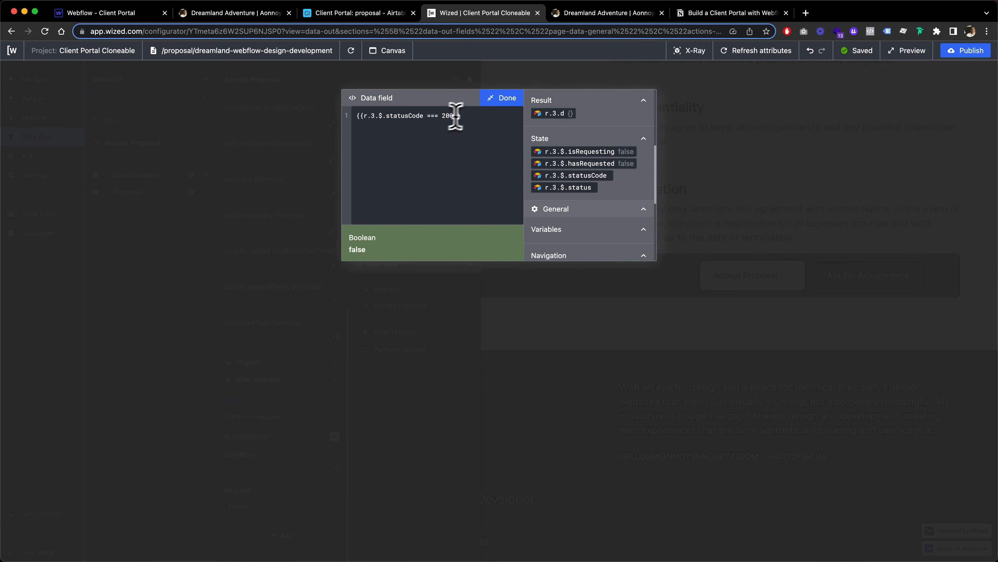
click(502, 98)
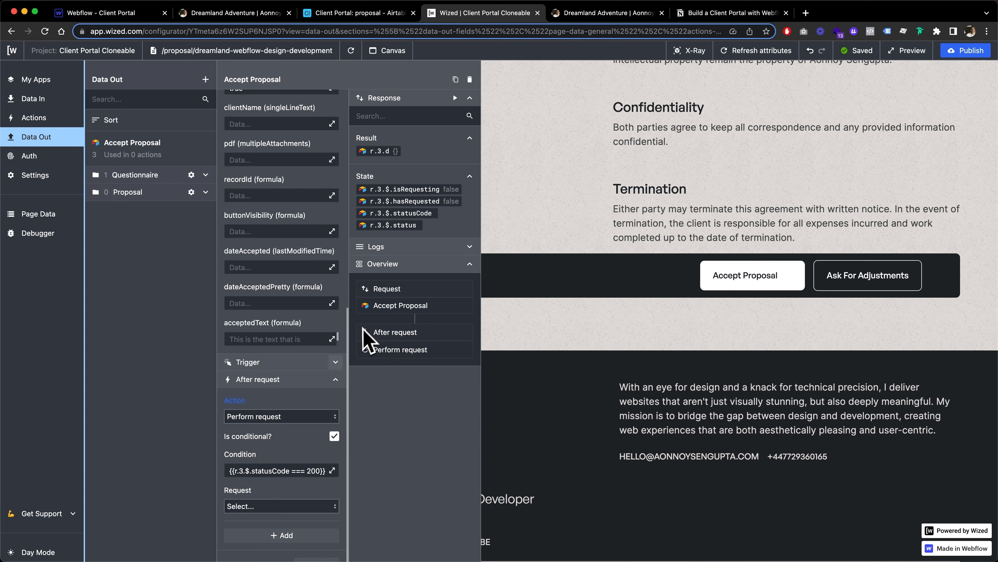
Choose Load Proposal as the request that the after-request action performs.
click(282, 506)
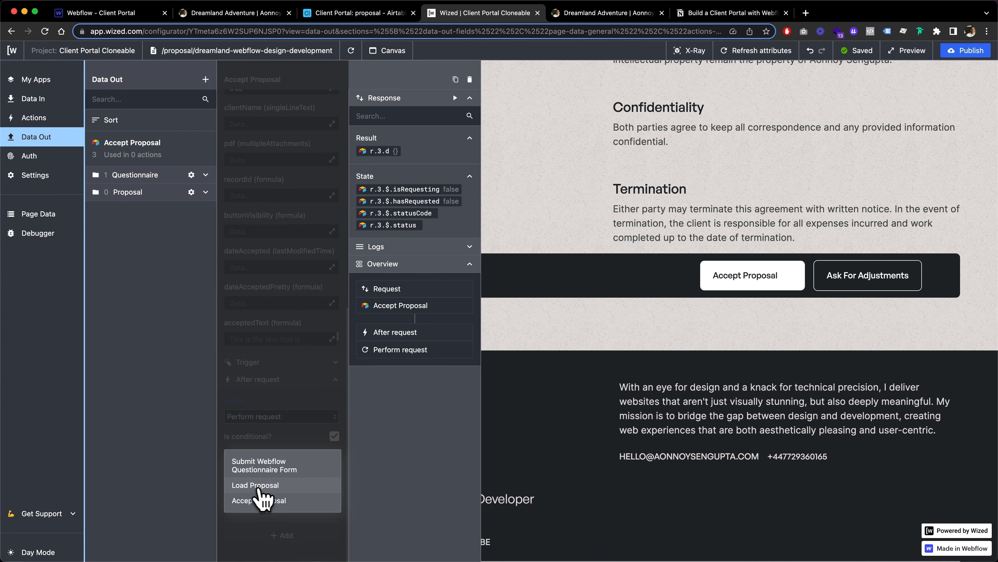
click(272, 487)
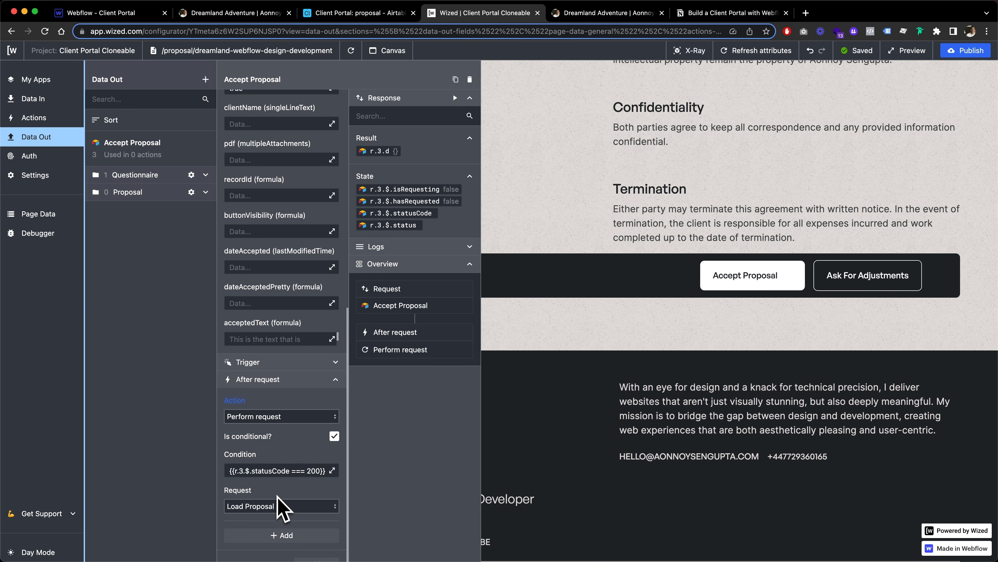
scroll(338, 315, up, 4)
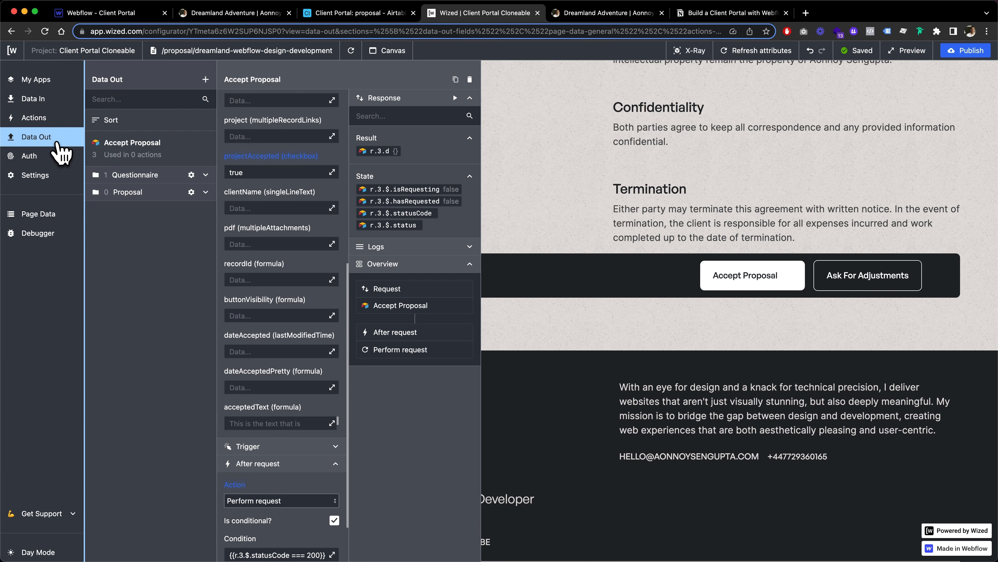
Start a new Wized action and create a folder named Proposal for it.
click(44, 119)
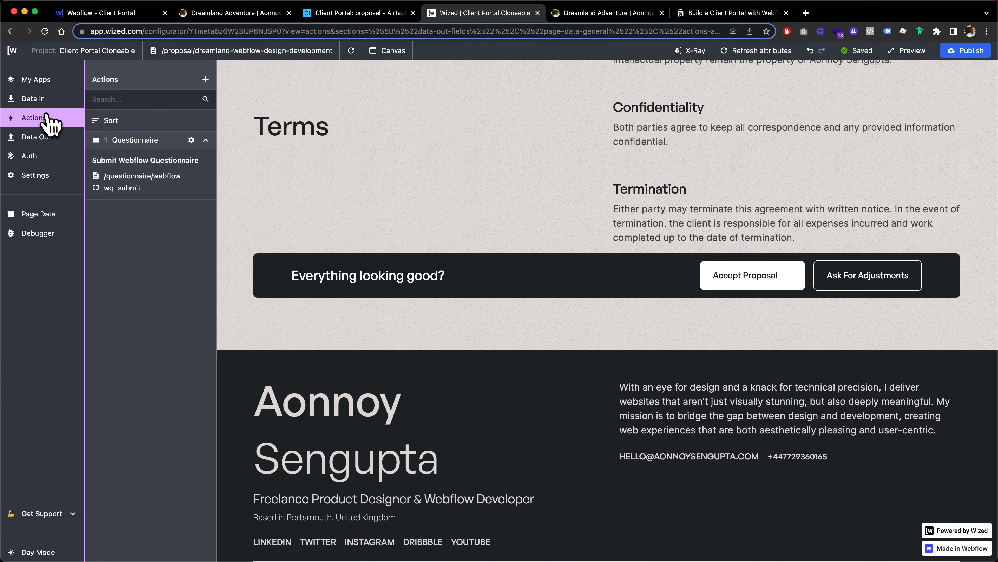
scroll(608, 248, up, 8)
scroll(608, 256, up, 20)
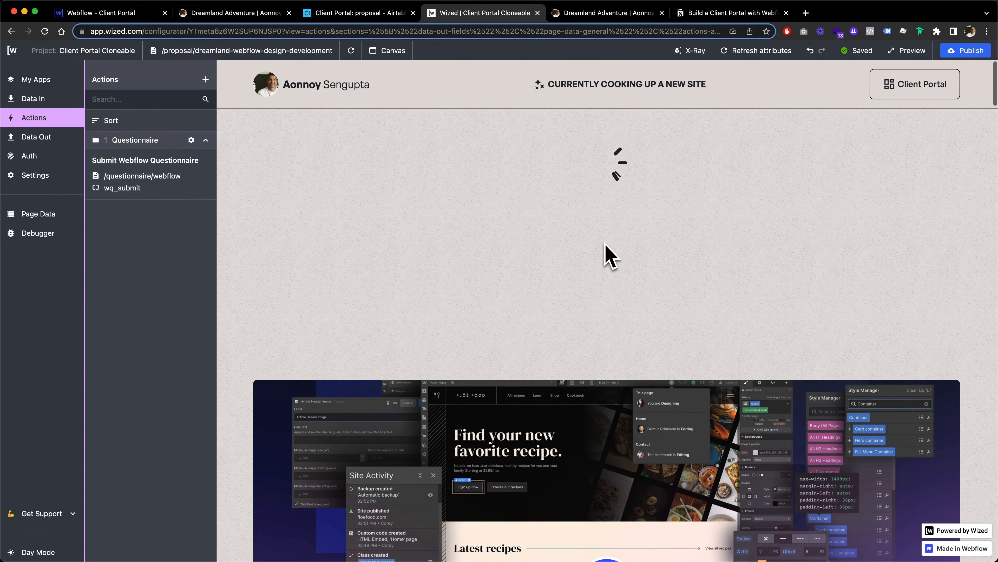
key(super+t)
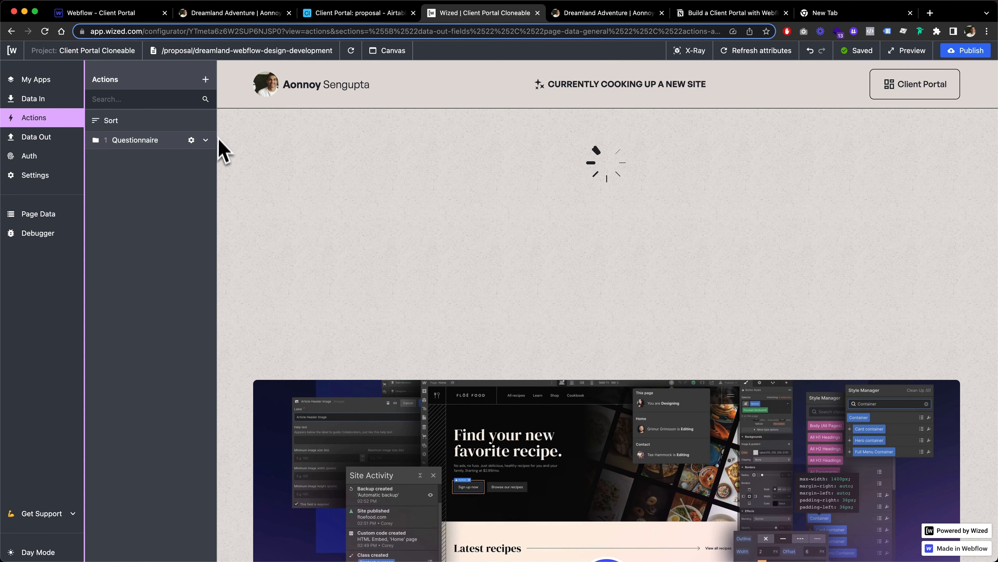
click(205, 79)
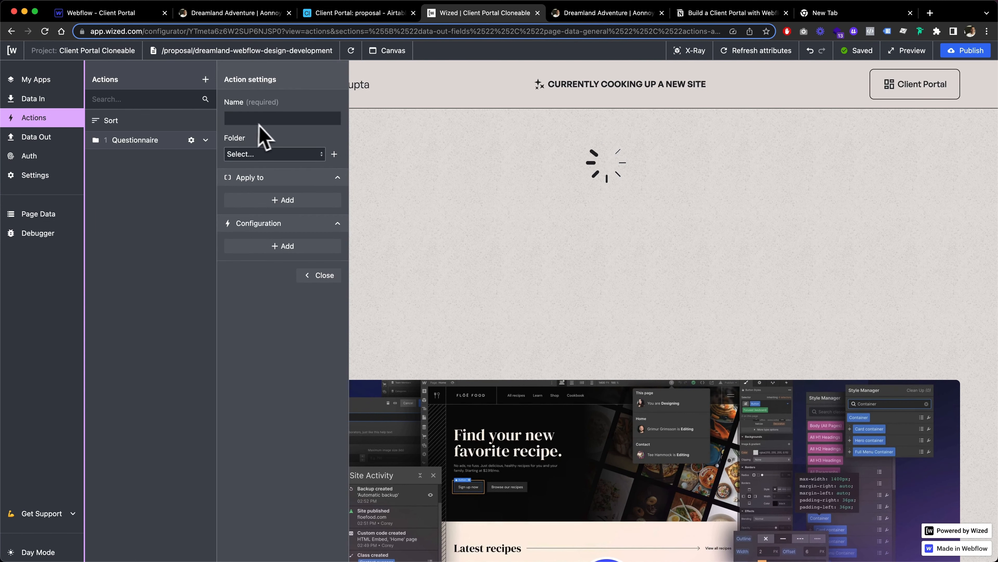
click(334, 154)
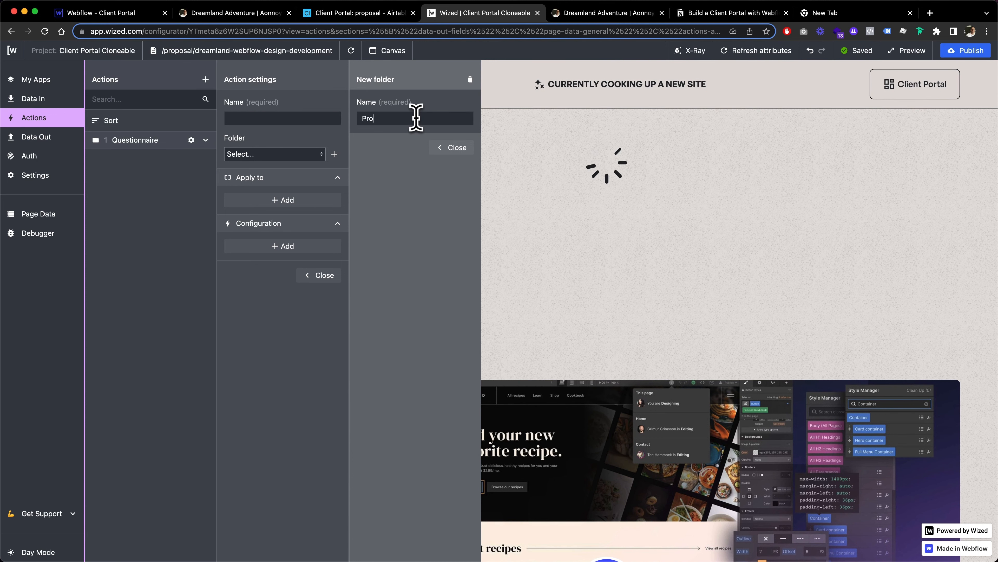
key(Return)
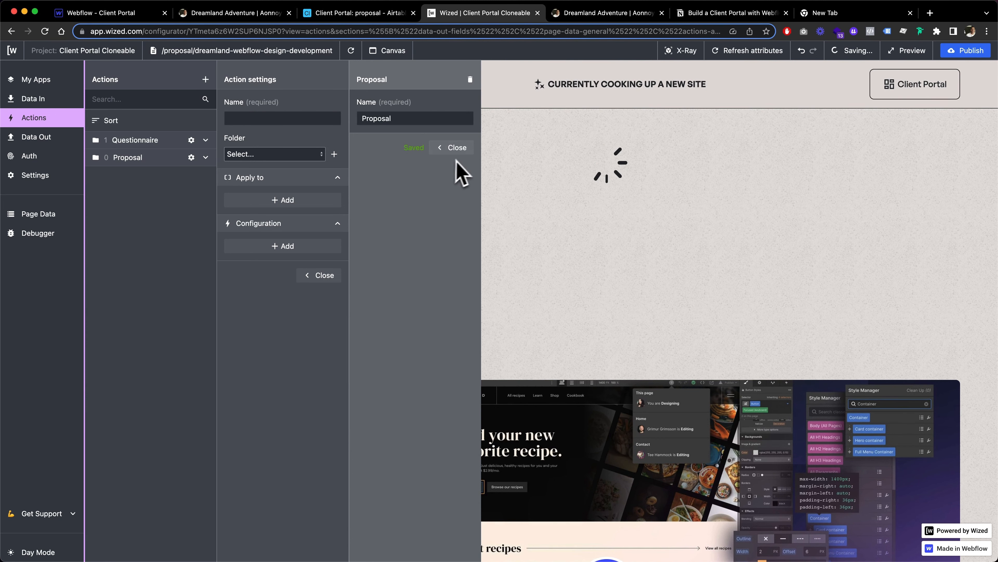
click(457, 148)
Name the new action Proposal Loader and assign it to the Proposal folder.
click(267, 118)
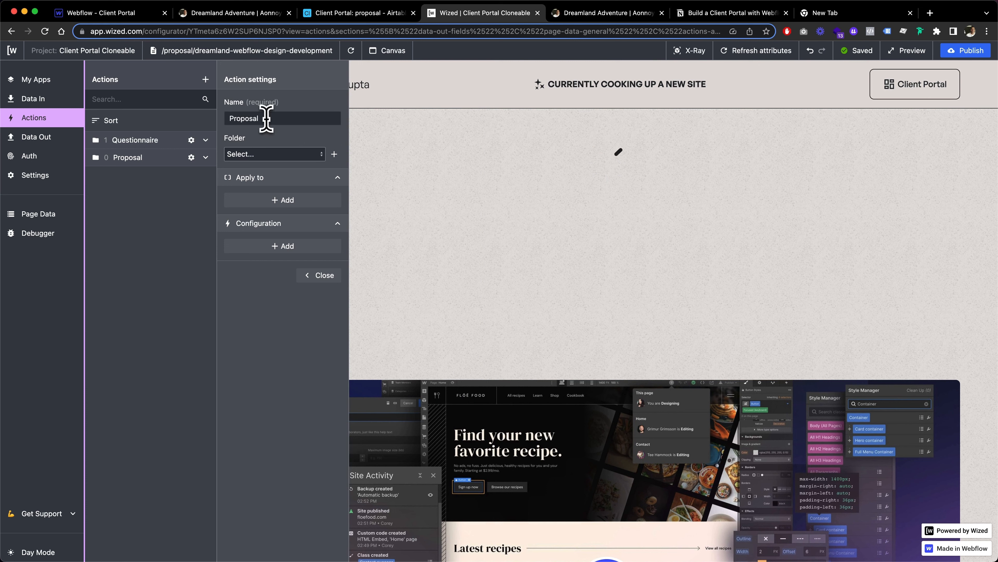
text(Proposal Loader)
click(271, 154)
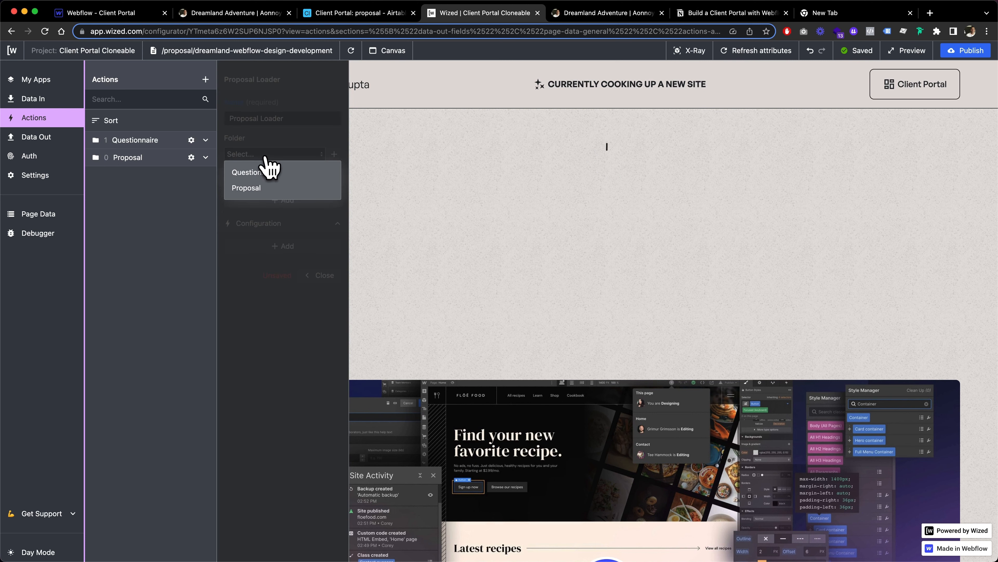
click(263, 188)
Apply the Proposal Loader action to the proposal_loader attribute.
click(270, 199)
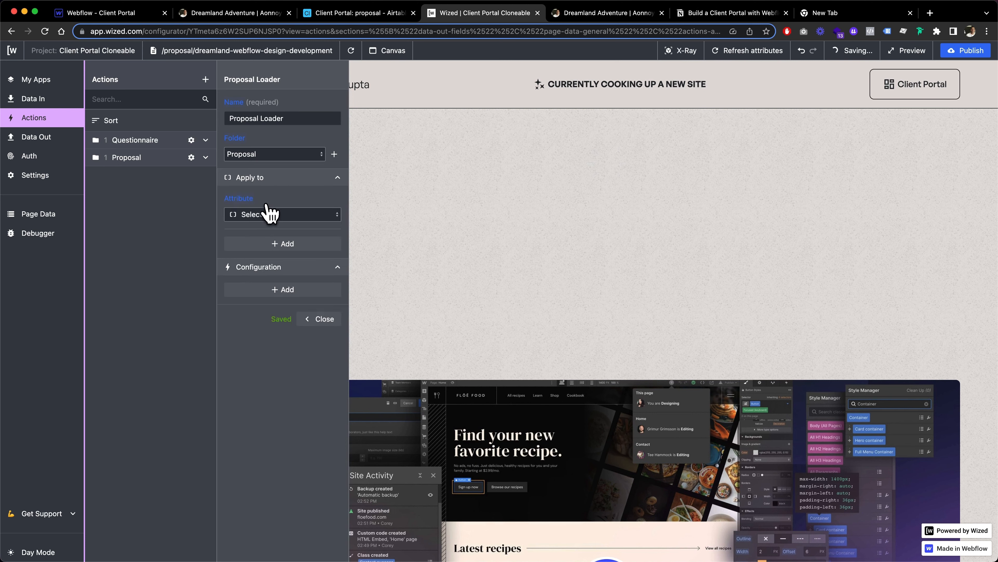
click(261, 216)
click(280, 231)
text(proposal_loader)
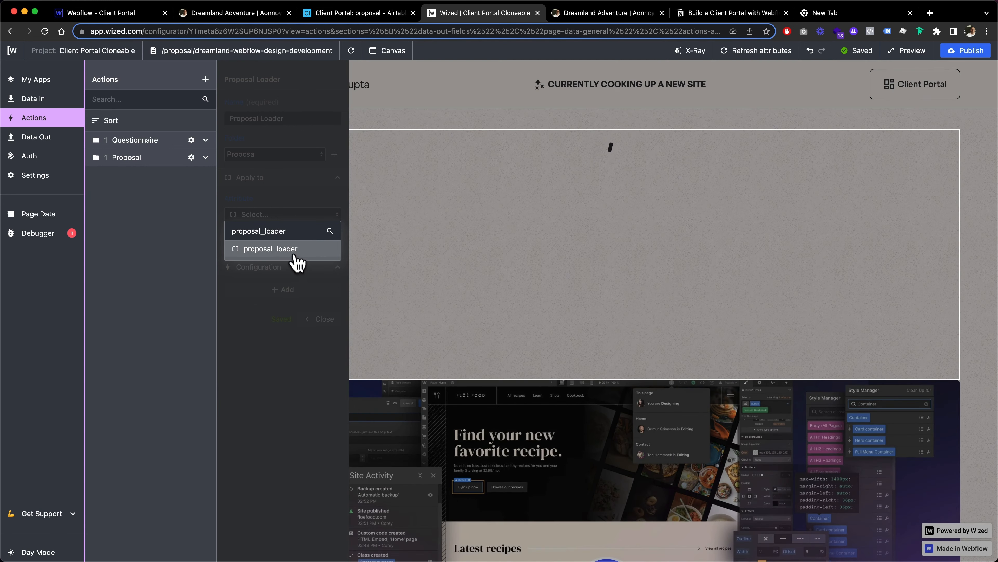
click(293, 250)
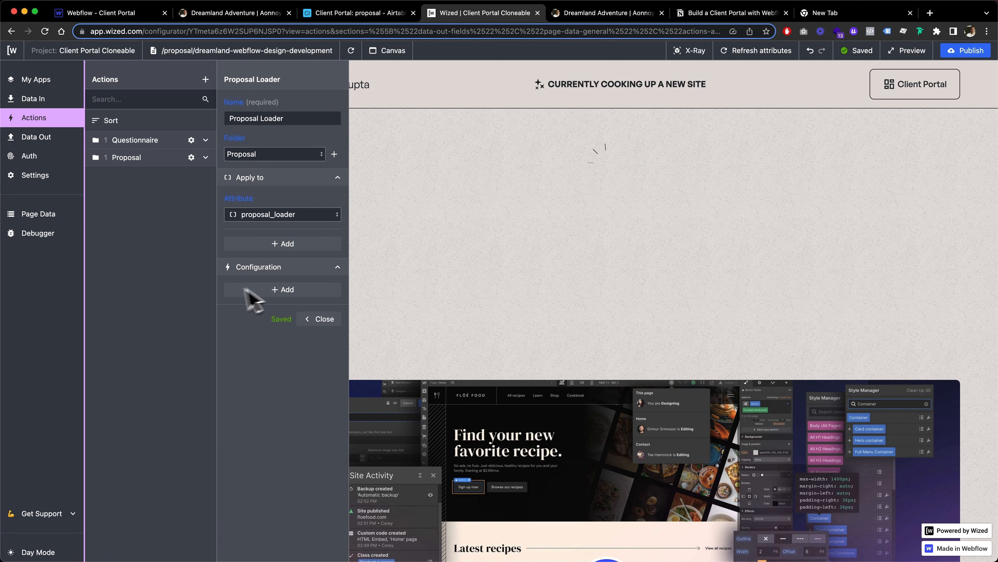
Add a Set visibility configuration to the action and rename the action Proposal Loader Visibility.
click(281, 290)
click(271, 306)
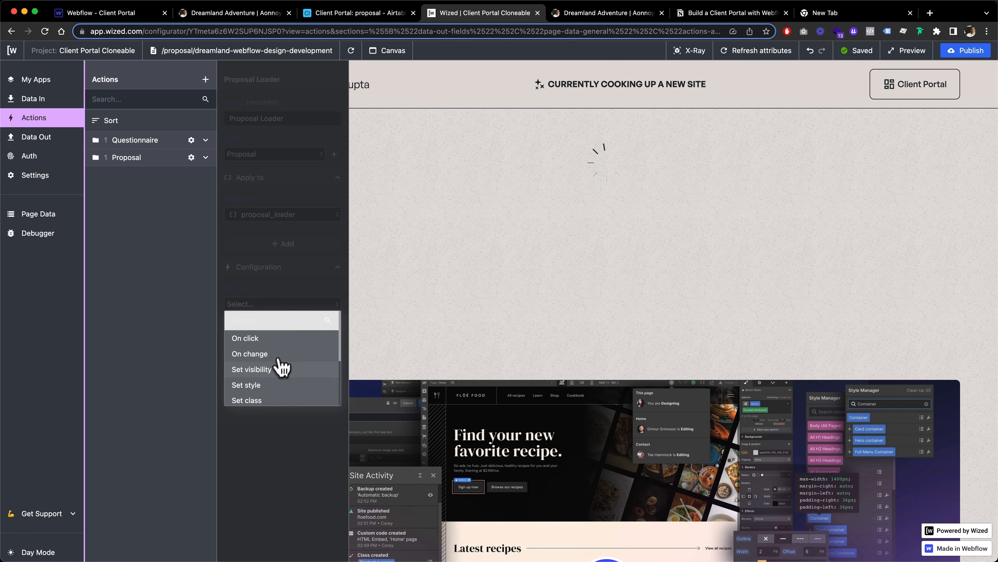
click(281, 369)
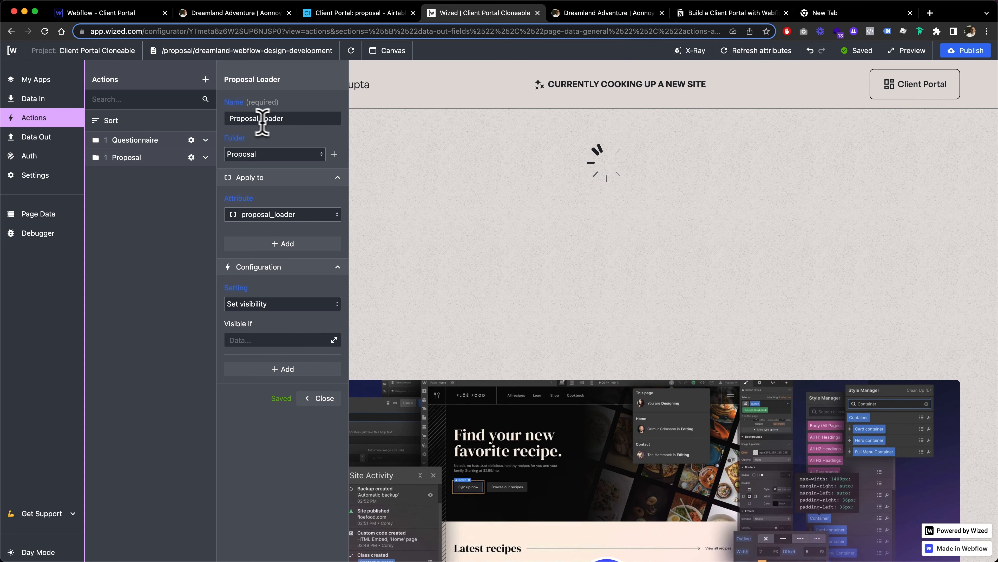
click(287, 118)
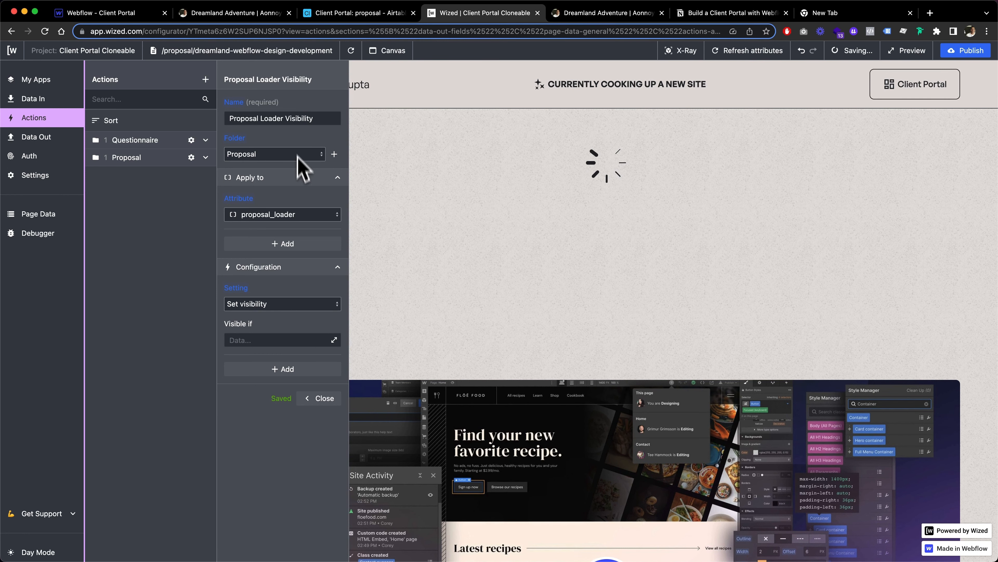
Set the loader's visibility condition to {{r.2.$.isRequesting === true}}, using the Load Proposal request's state.
click(333, 339)
scroll(642, 175, down, 2)
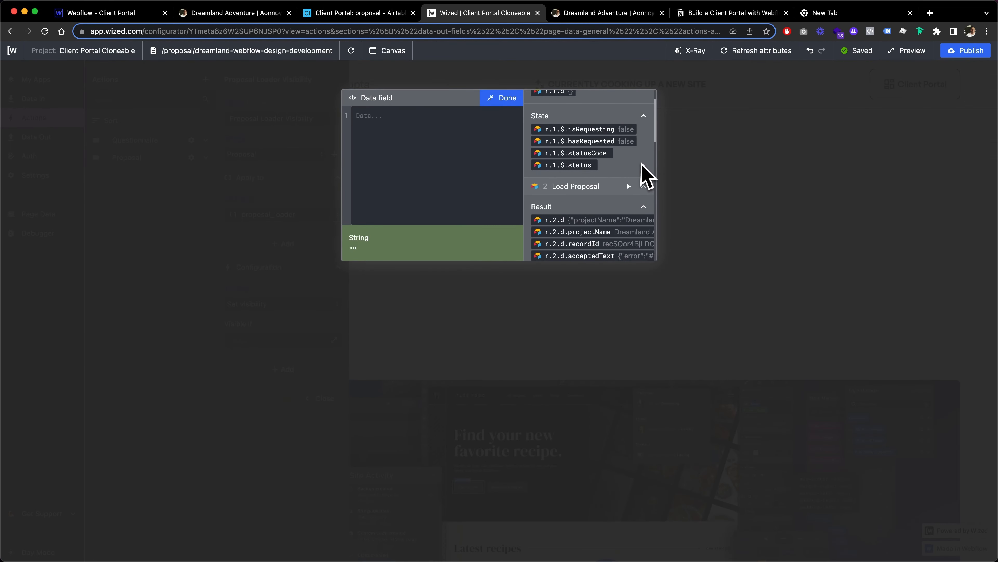
scroll(608, 182, down, 5)
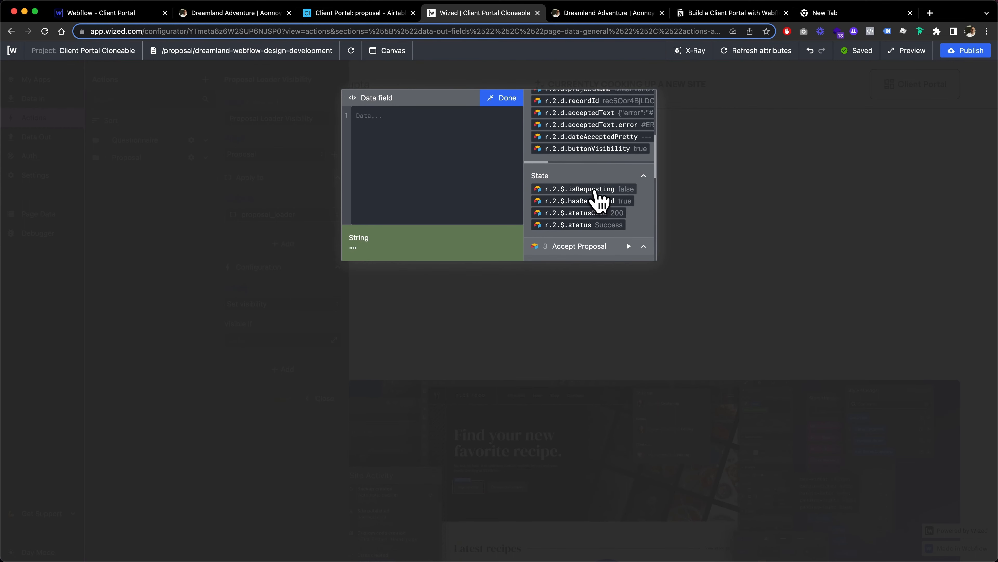
click(595, 191)
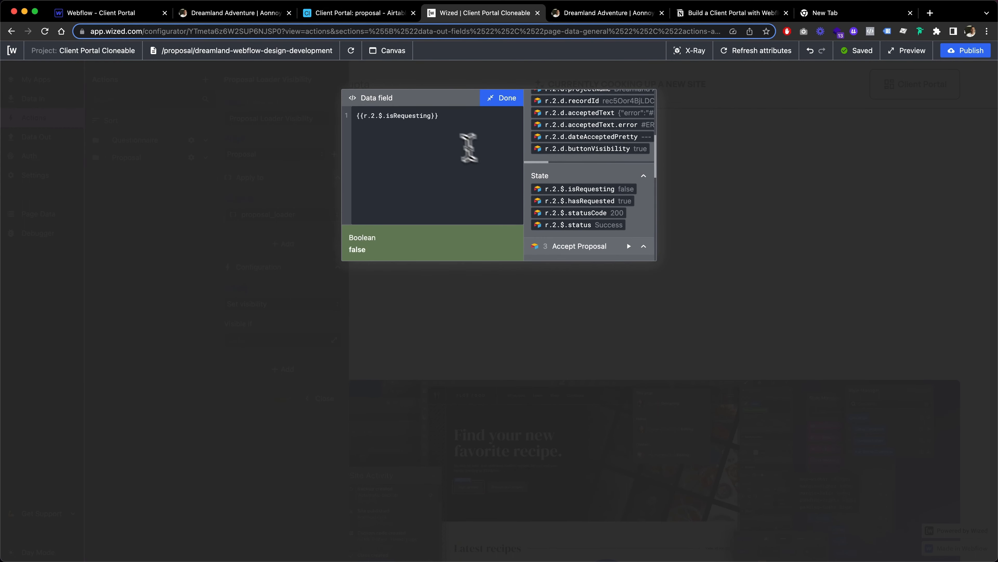
text(===)
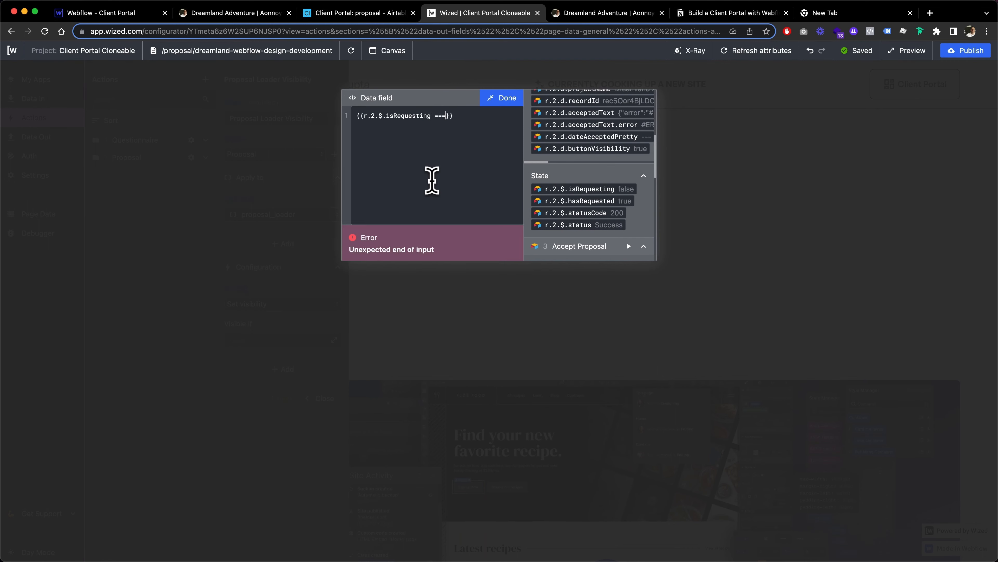
text( true)
scroll(597, 193, up, 1)
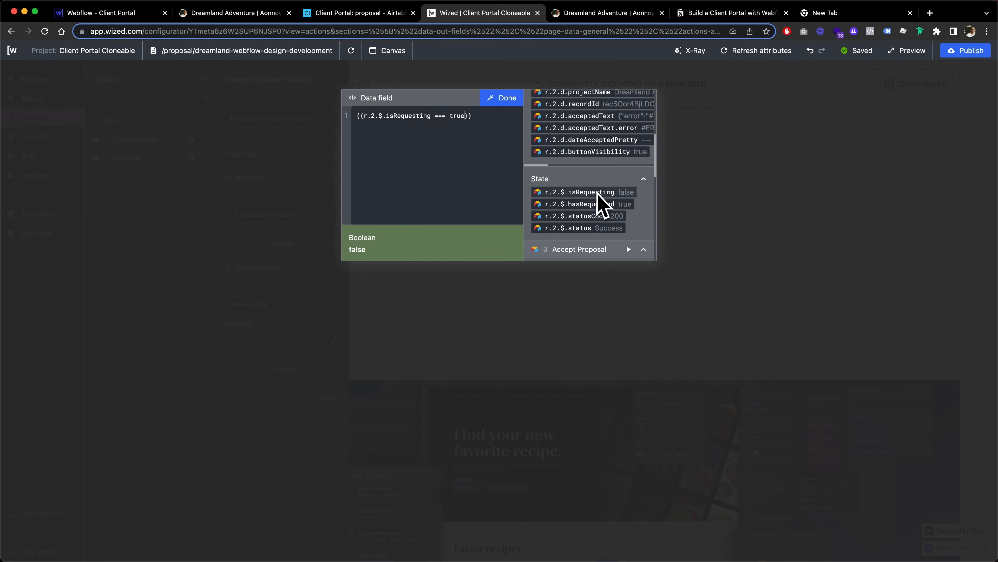
scroll(598, 194, up, 5)
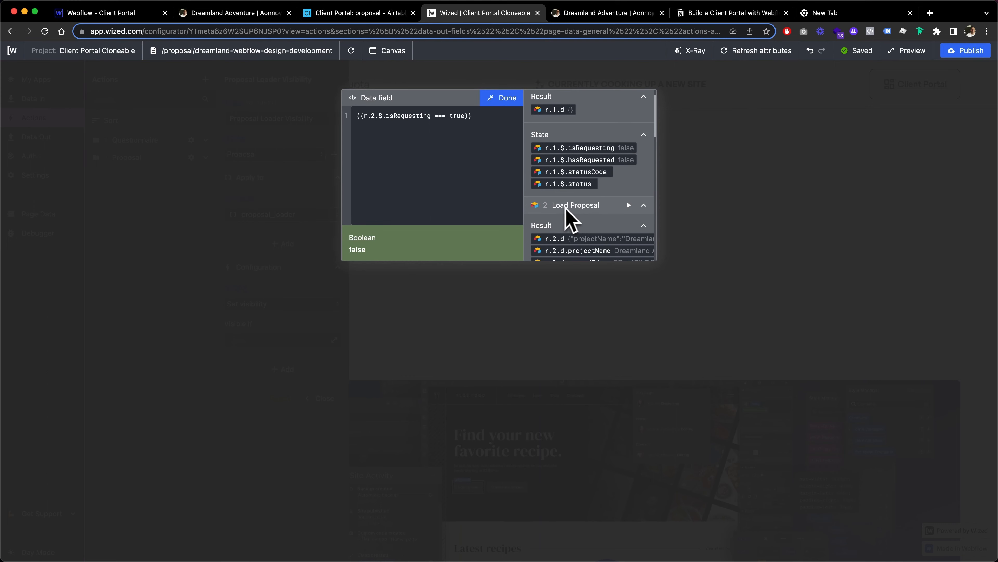
scroll(590, 219, down, 4)
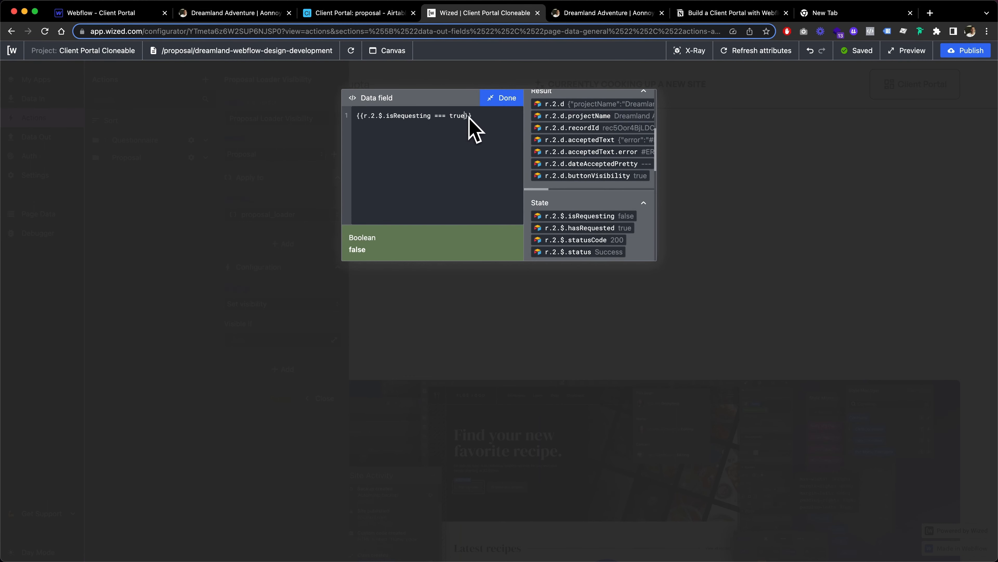
click(509, 98)
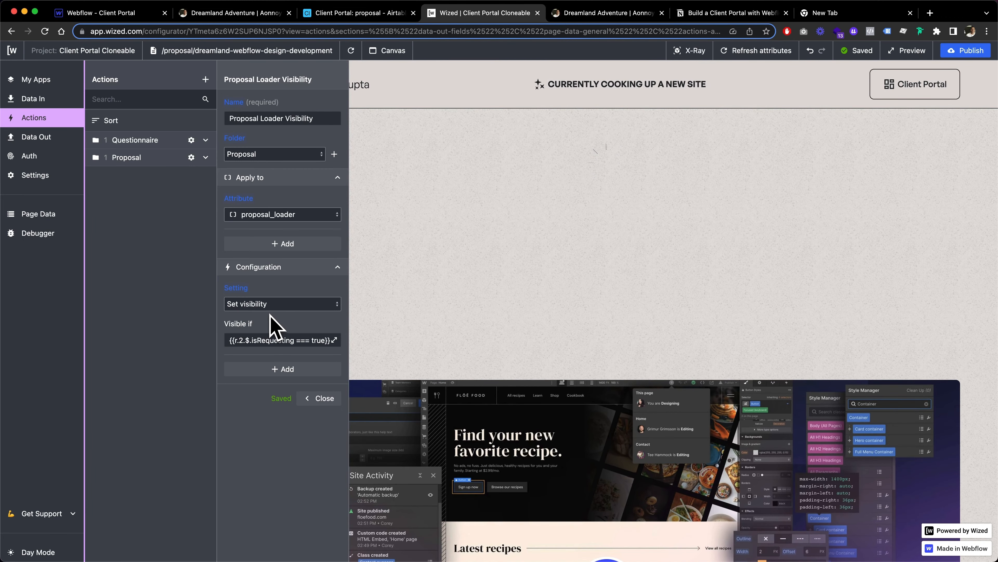
Close the loader visibility action and create a new action named Set Proposal Visibility.
click(309, 399)
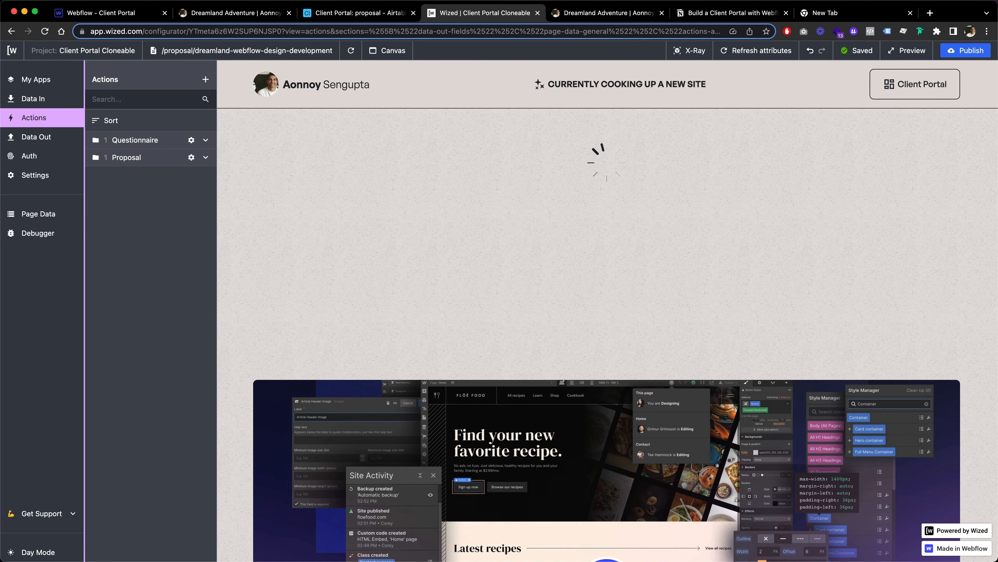
click(205, 157)
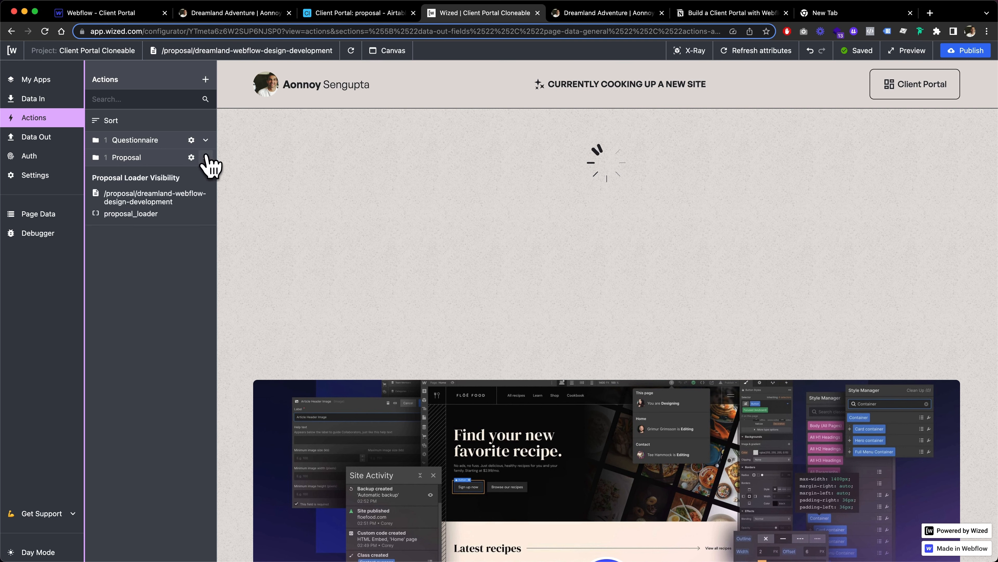
click(205, 79)
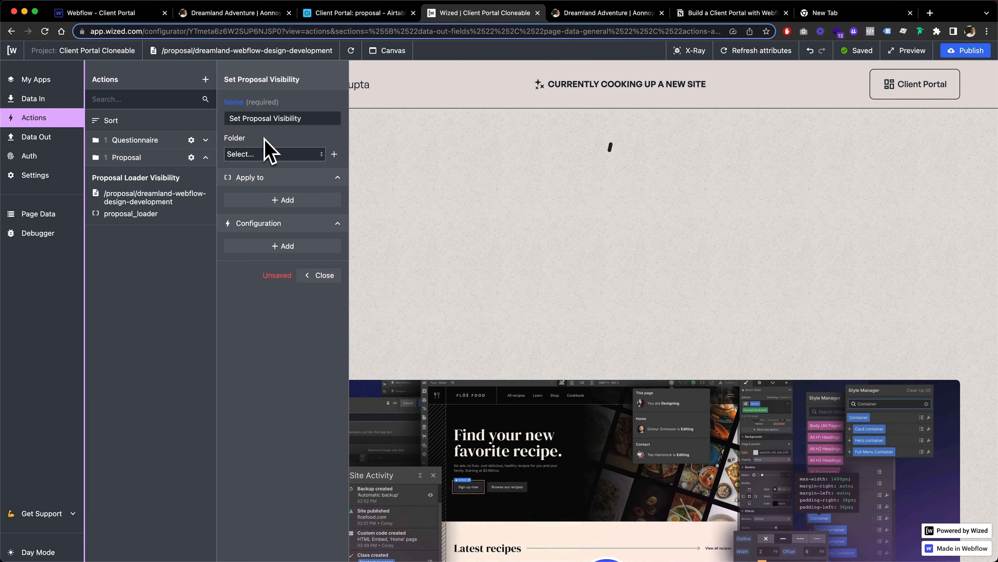
Look over the proposal page preview, from the header image to the proposal title, acceptance buttons and contact details.
scroll(521, 174, down, 4)
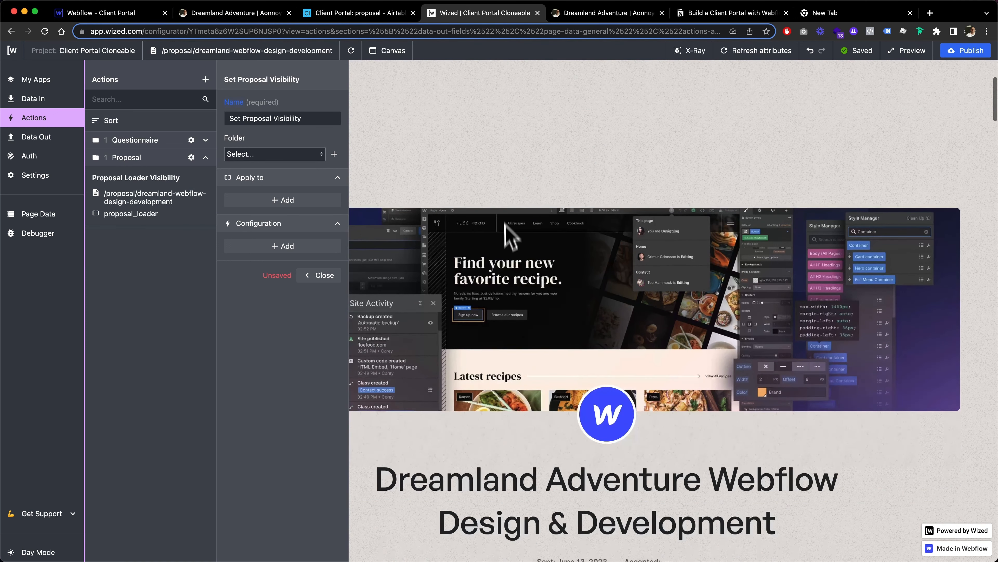
scroll(579, 319, down, 5)
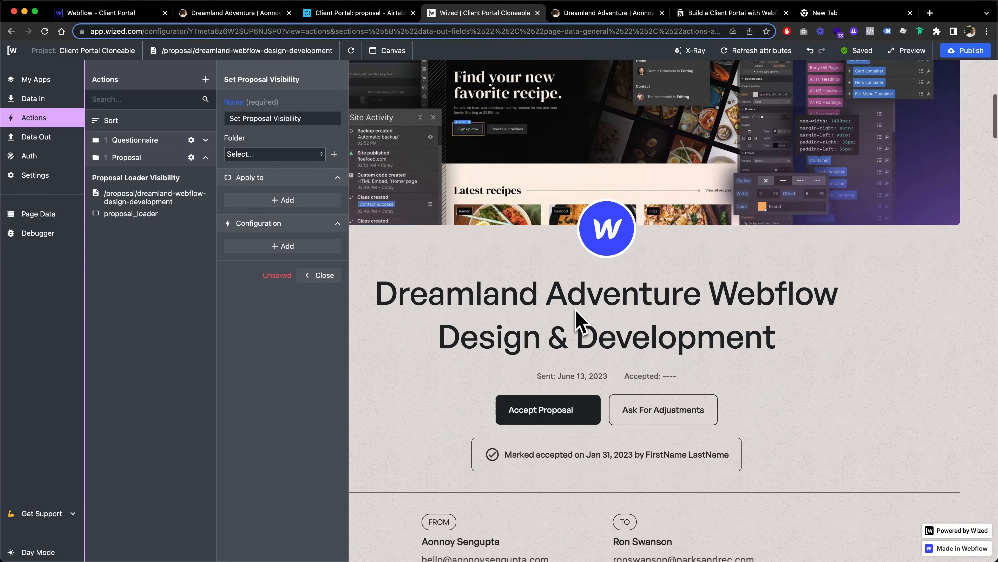
scroll(579, 319, down, 2)
scroll(579, 319, down, 2)
scroll(579, 319, up, 4)
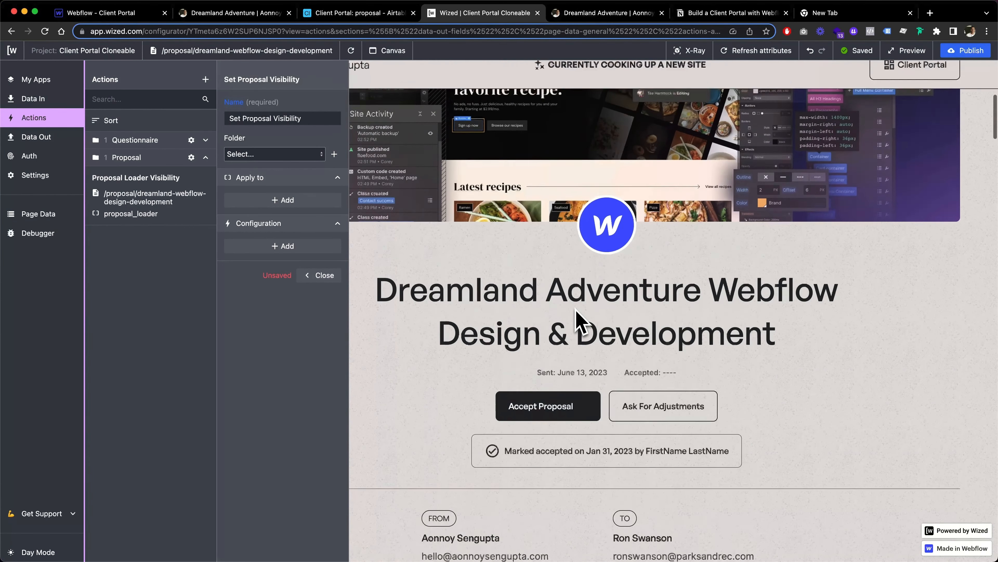
scroll(579, 319, up, 5)
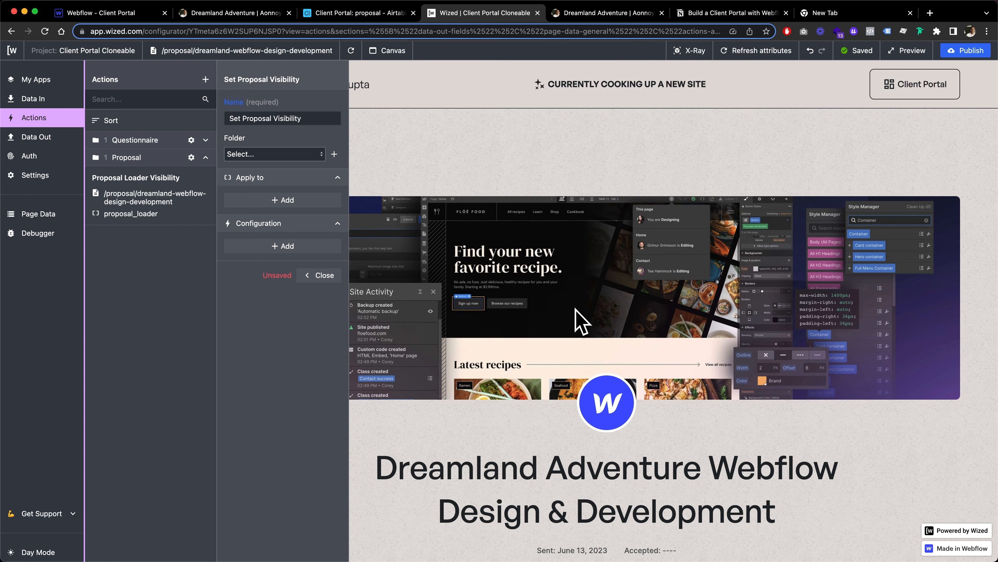
scroll(579, 319, down, 2)
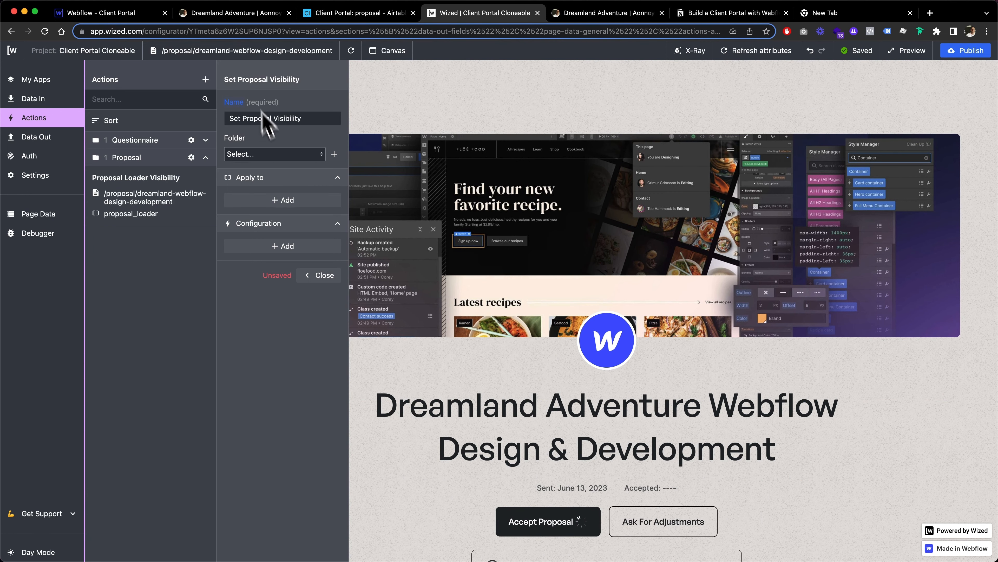
Switch to the Webflow project and check the custom attributes and page extent of the proposal-wrapper element.
click(118, 12)
scroll(330, 256, down, 2)
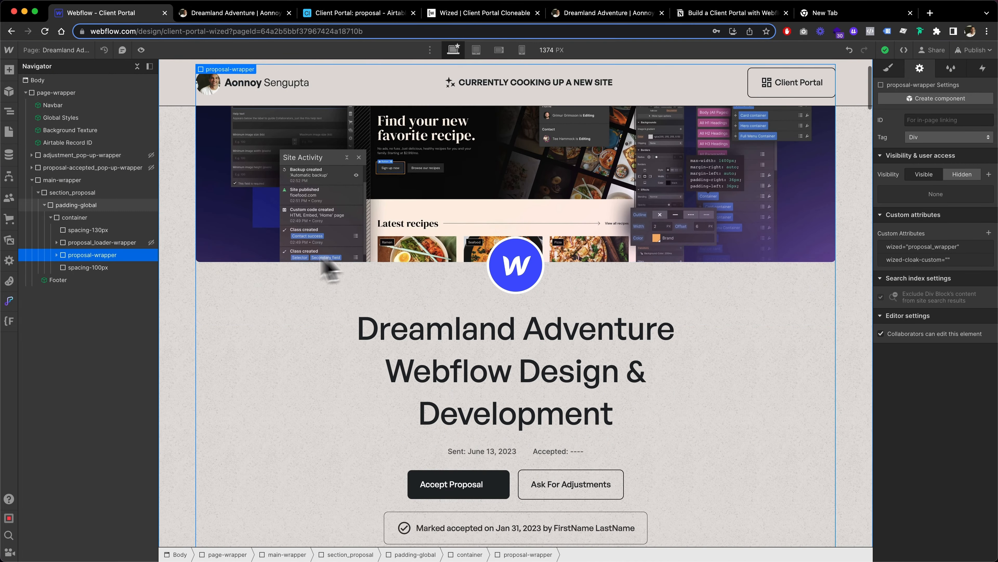
click(97, 265)
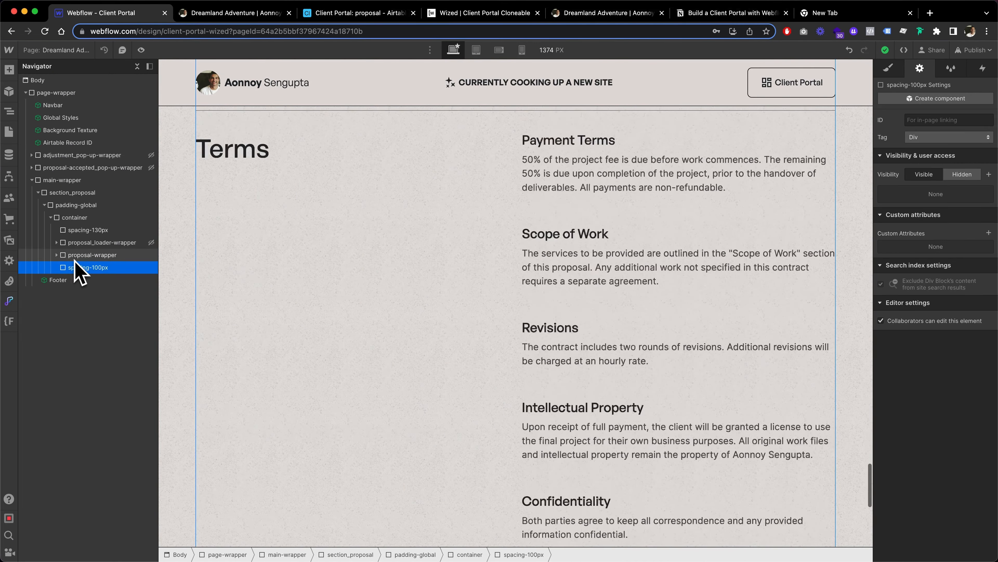
click(82, 258)
scroll(439, 276, up, 20)
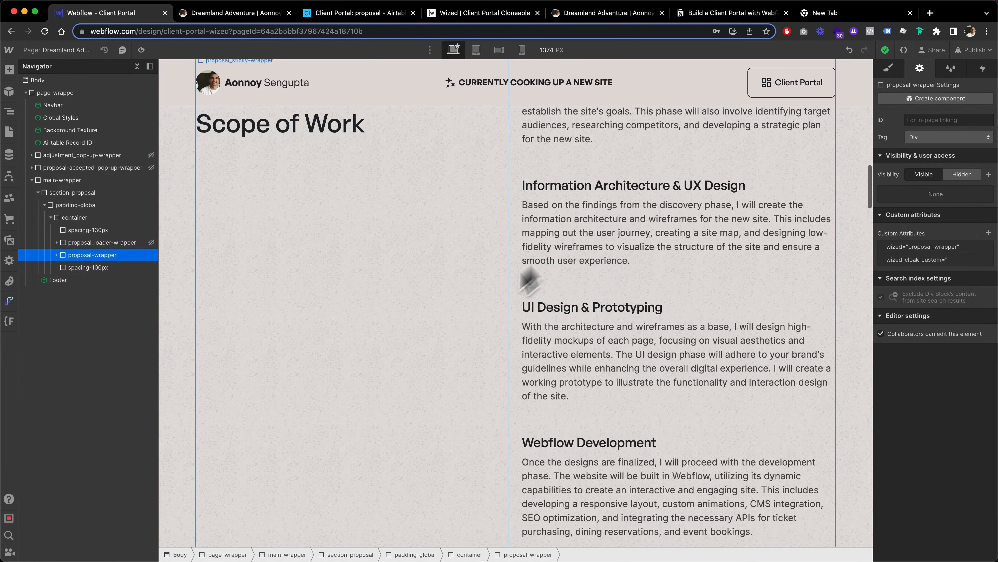
scroll(578, 346, up, 15)
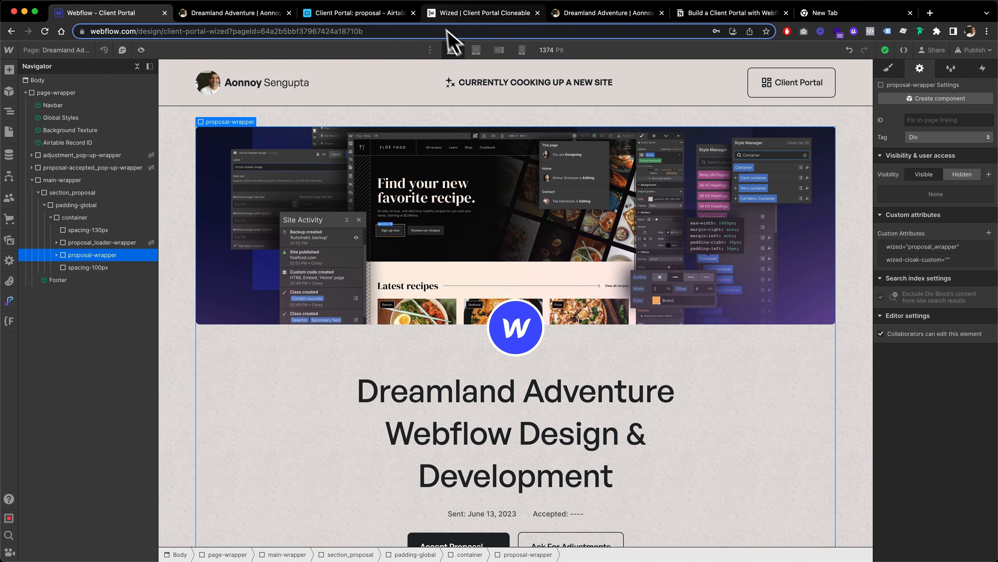
Switch back to Wized and assign the Set Proposal Visibility action to the Proposal folder.
click(445, 14)
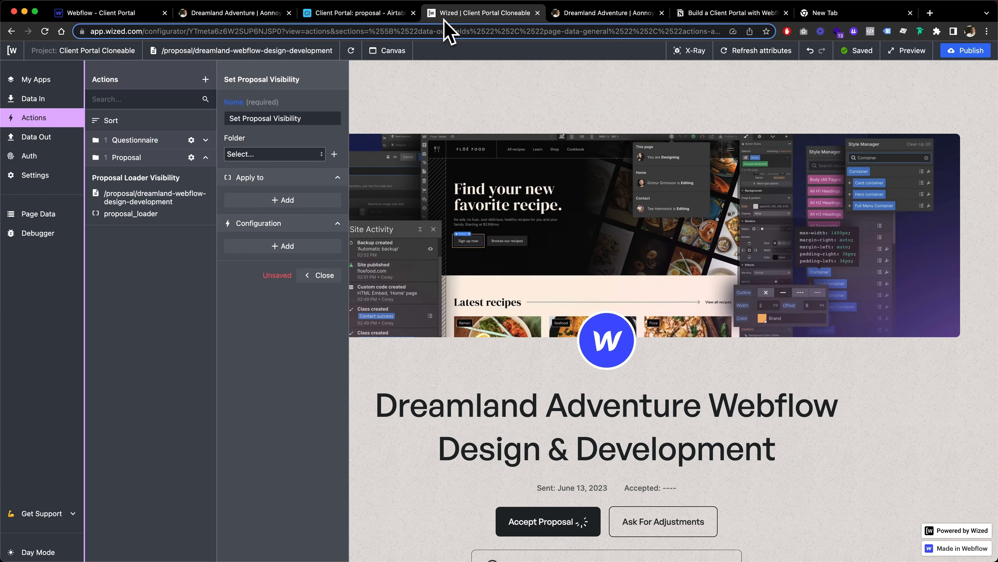
click(263, 156)
click(267, 188)
Apply the Set Proposal Visibility action to the proposal_wrapper attribute.
click(270, 200)
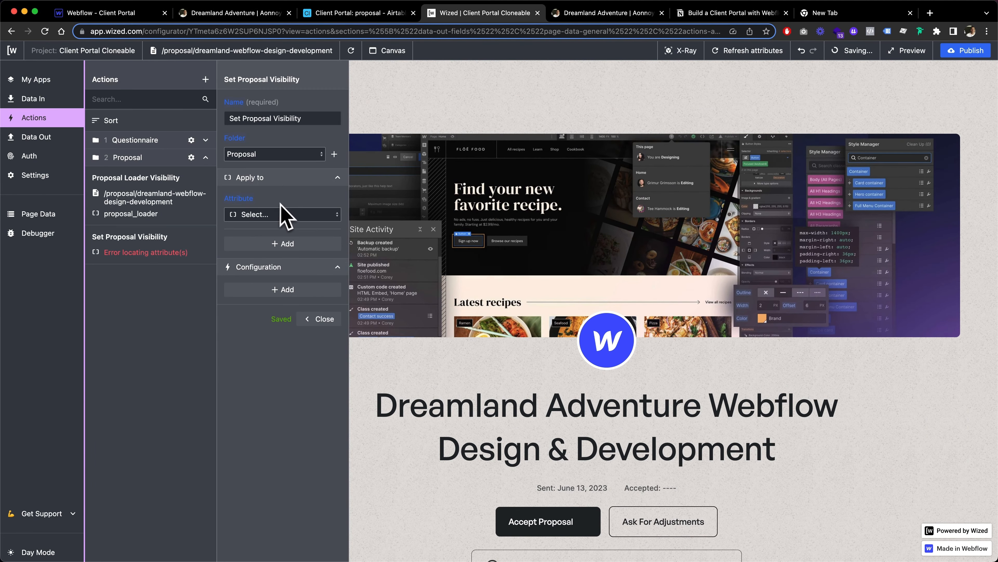
click(280, 216)
click(270, 231)
text(propos)
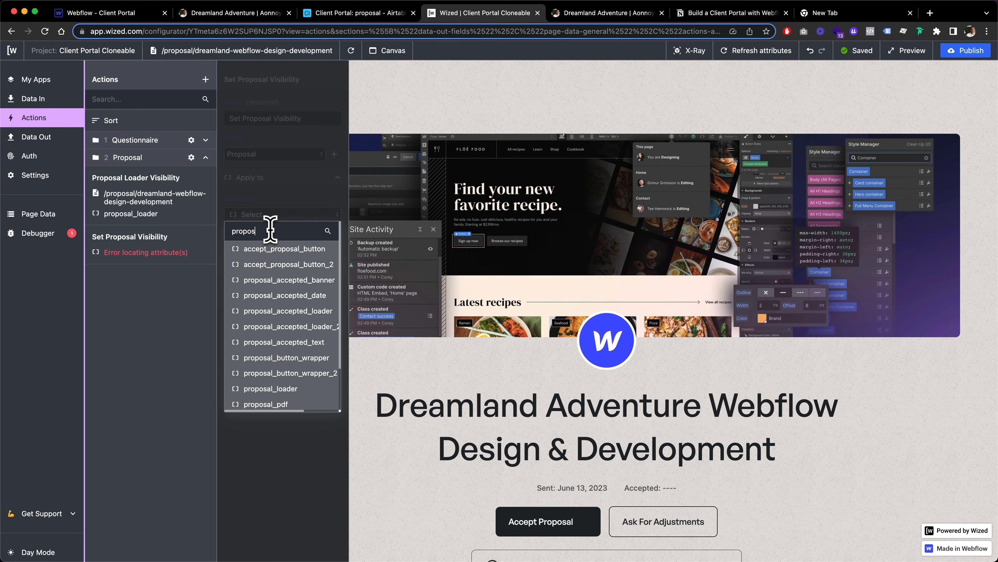
text(al_wrapper)
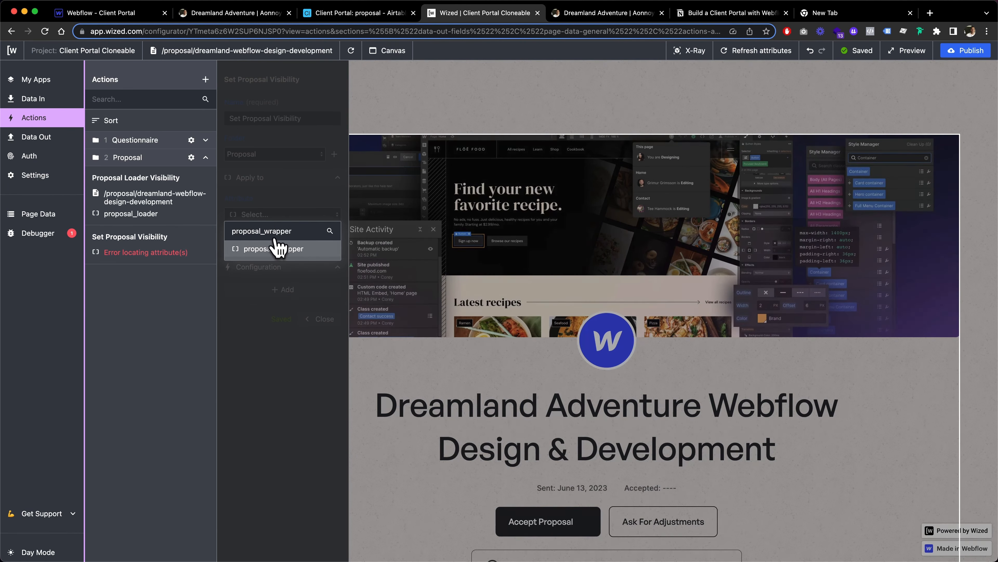
click(274, 249)
Add a Set visibility setting to the action's configuration.
click(280, 290)
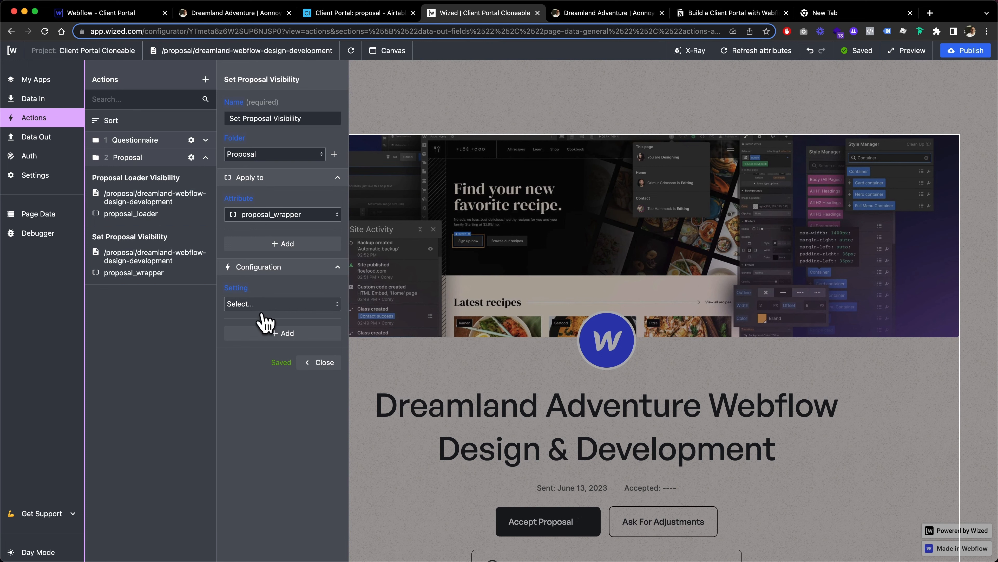
click(260, 305)
click(263, 369)
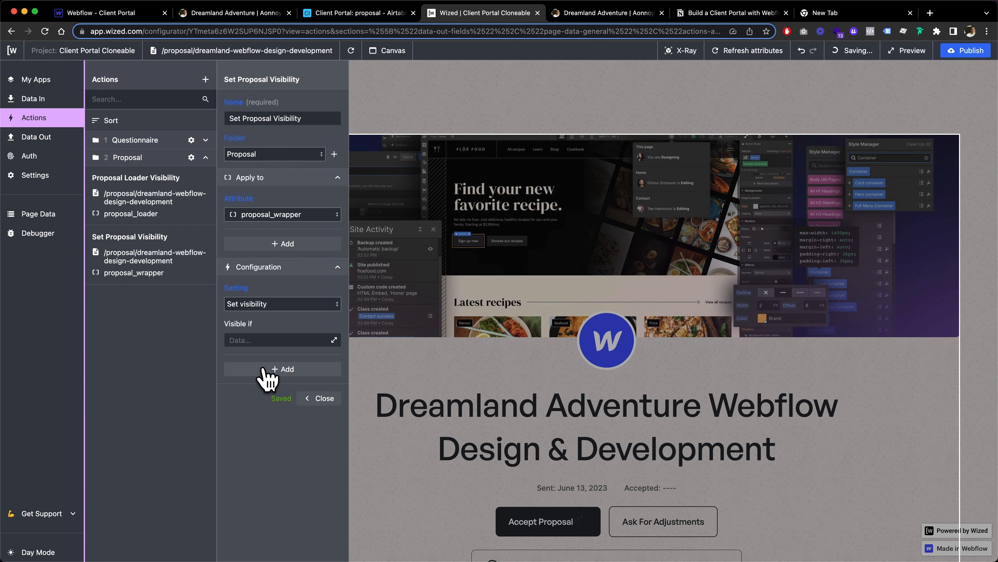
Enter {{r.2.$.hasRequested && r.2.$.statusCode === 200}} as the visibility condition, using the Load Proposal request's state values.
click(334, 339)
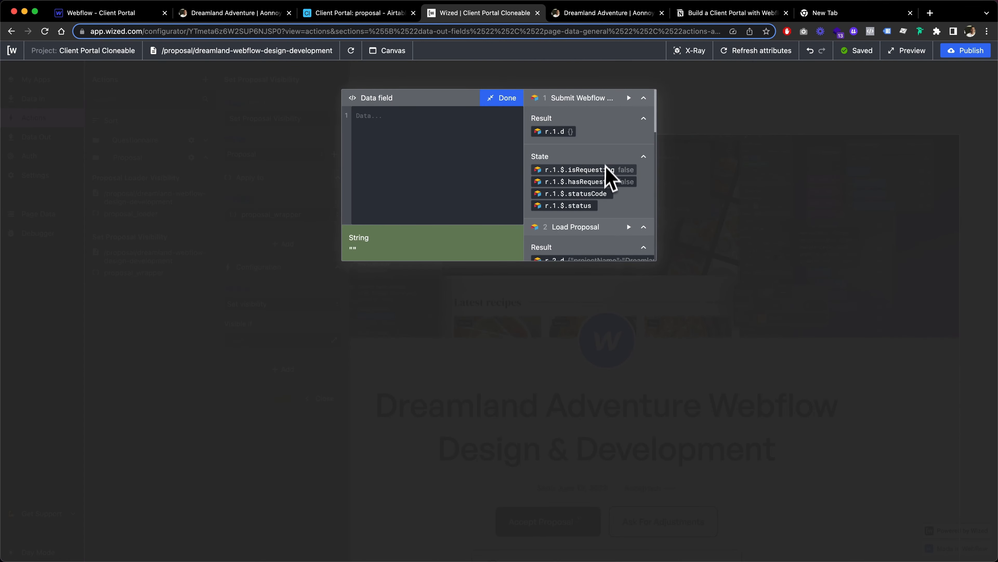
scroll(608, 183, down, 10)
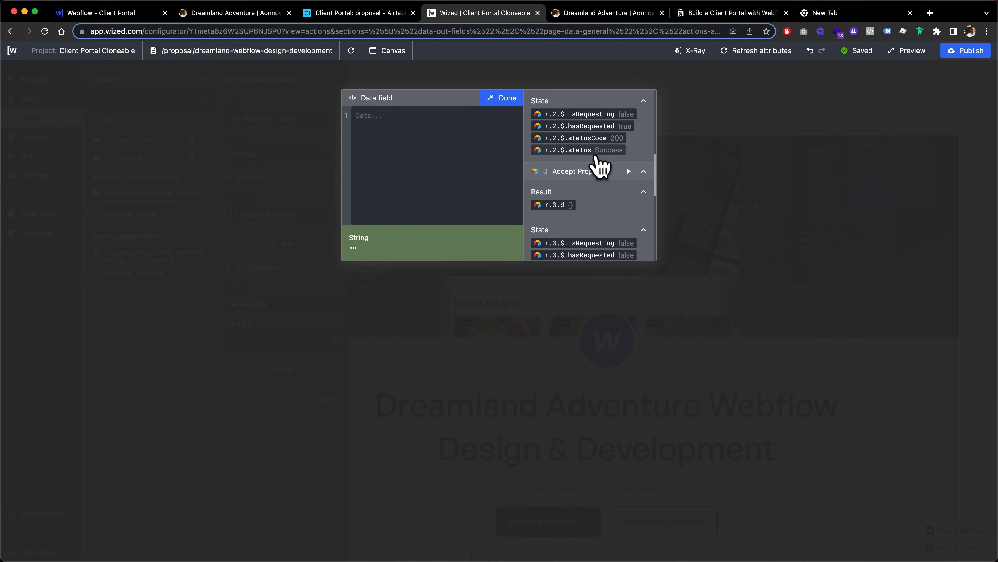
click(595, 126)
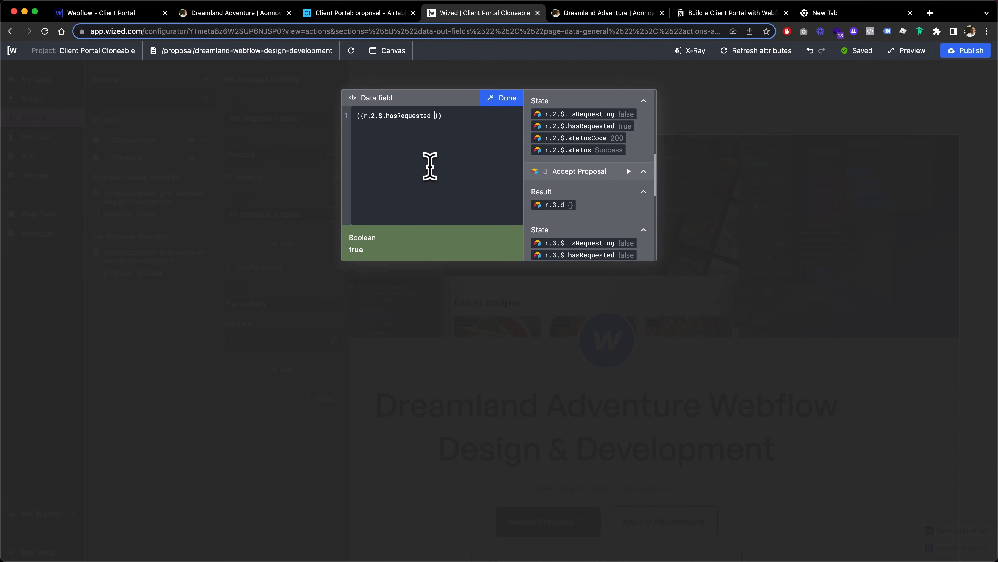
text(&&)
click(613, 138)
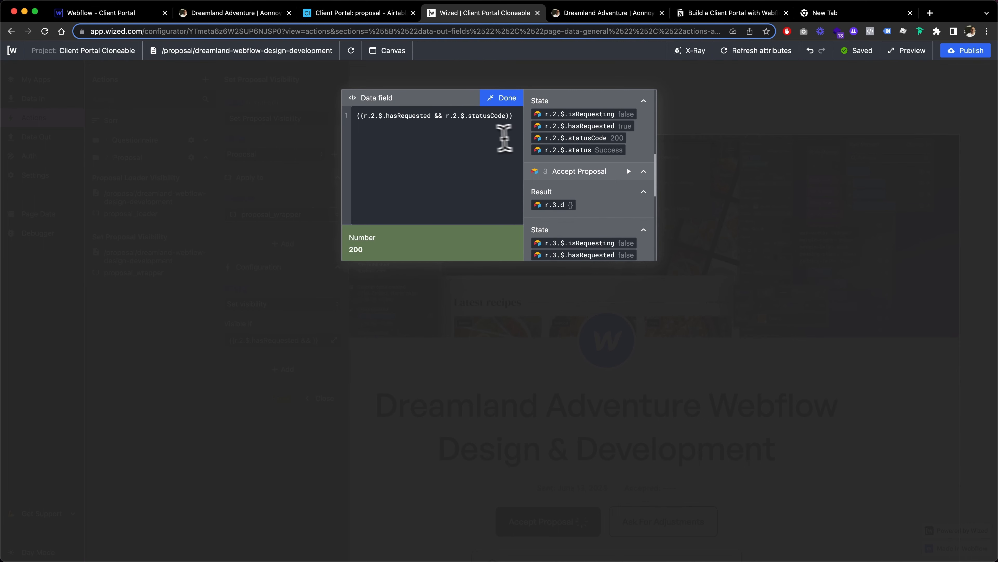
key(BackSpace)
key(BackSpace)
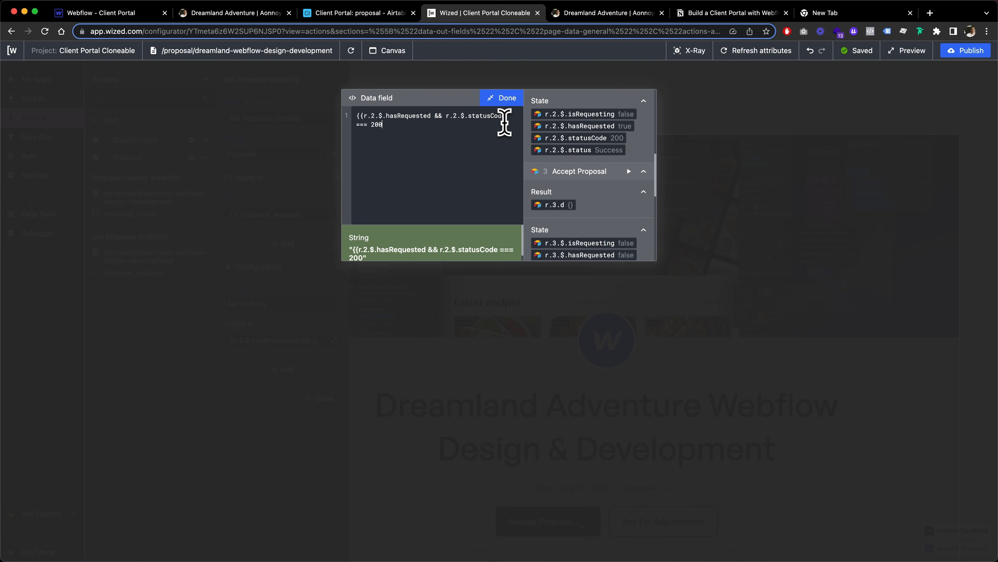
text(=== 200}})
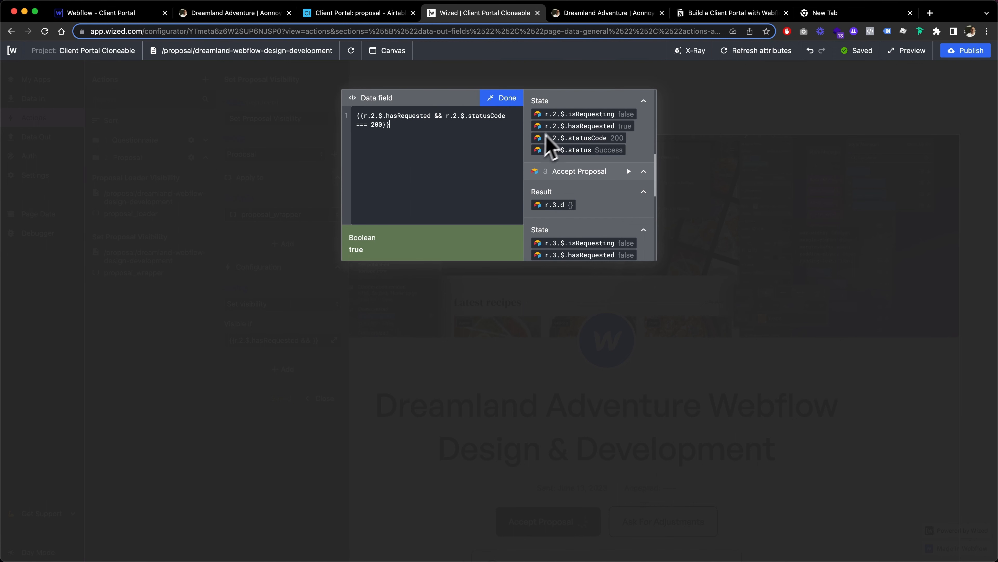
Add === true after r.2.$.hasRequested in the visibility condition, save it and check the saved expression.
scroll(595, 158, up, 2)
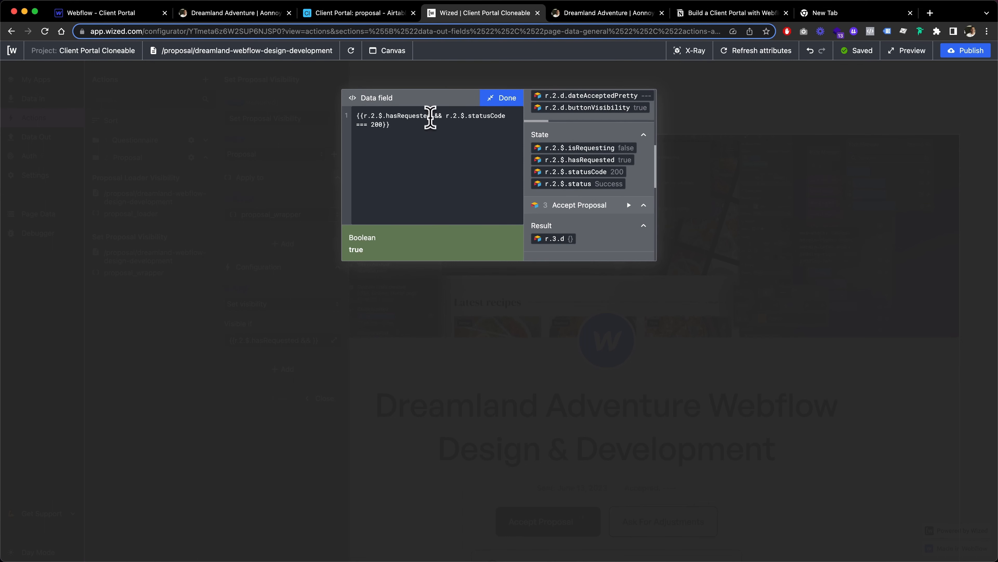
text(===)
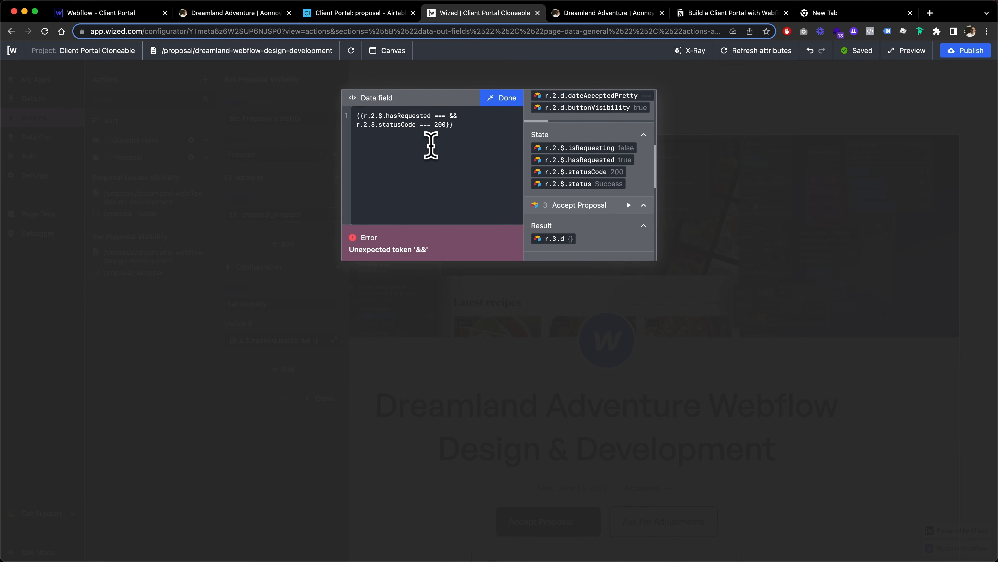
text( true)
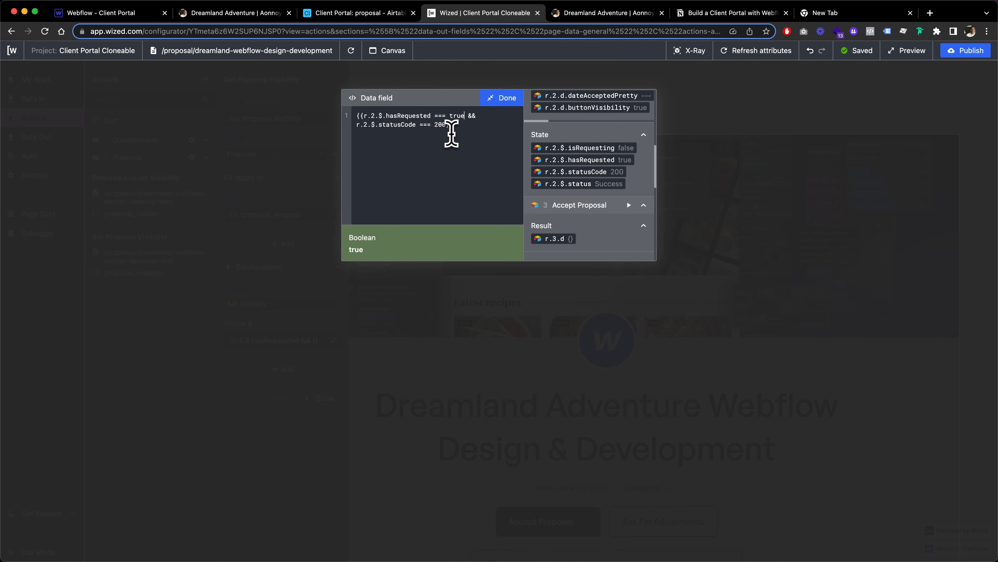
click(506, 103)
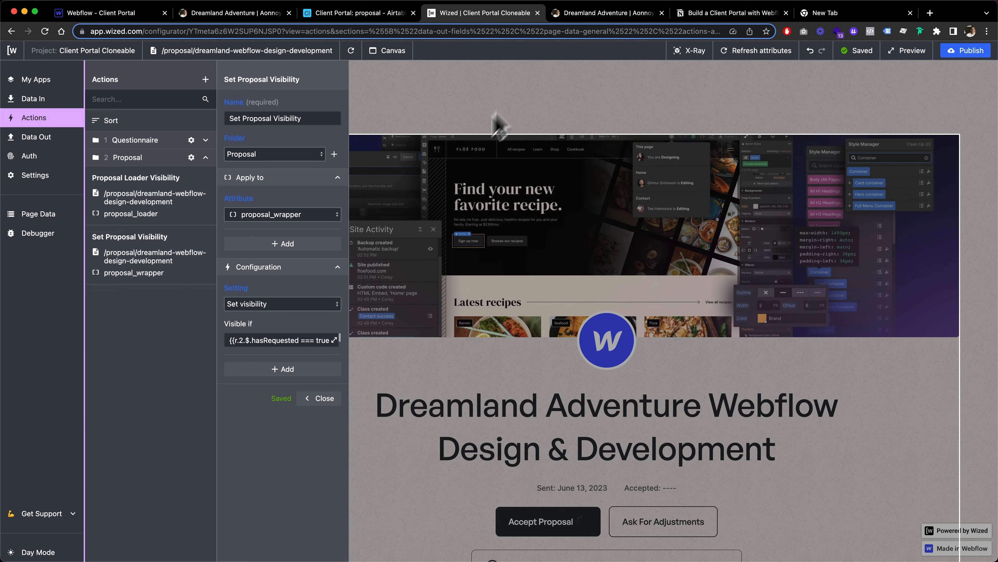
click(334, 339)
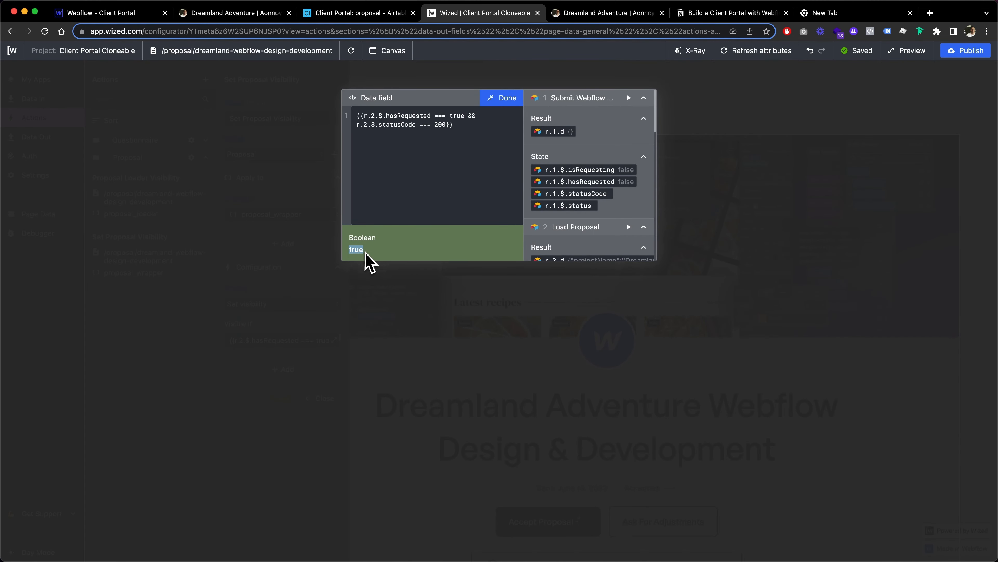
click(495, 103)
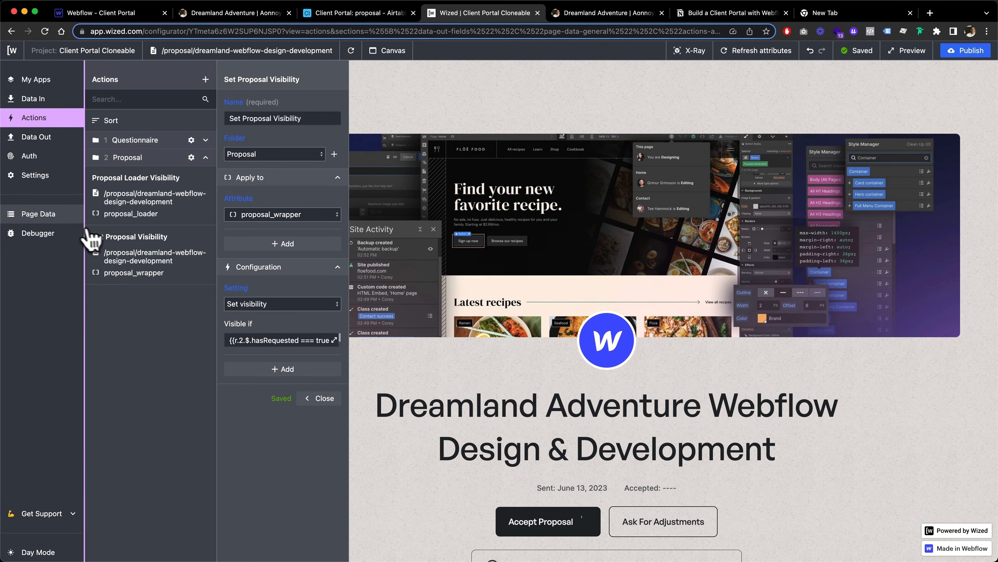
Reload the proposal page preview and examine the Load Proposal request's state in the page data.
click(60, 220)
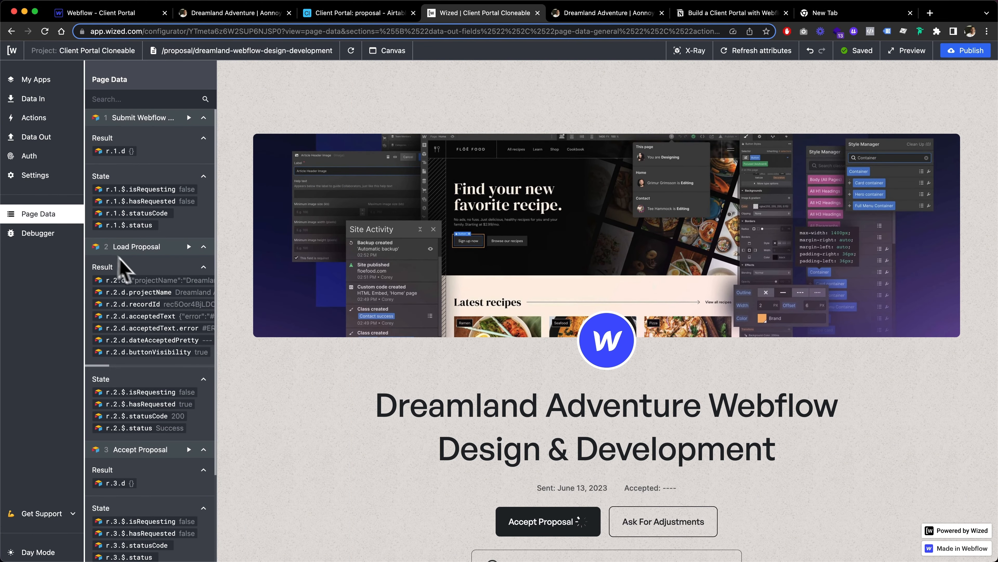
click(358, 54)
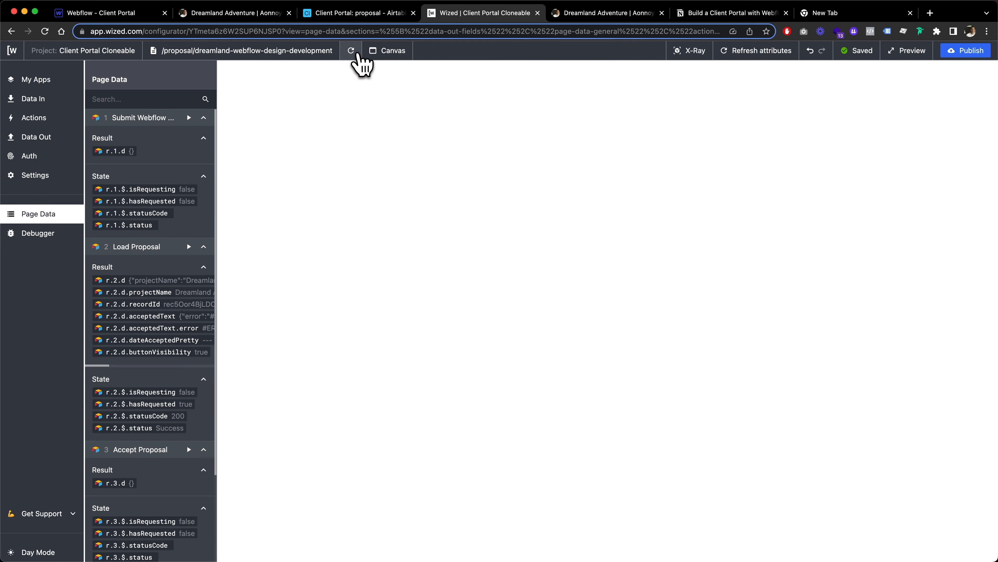
scroll(417, 174, up, 10)
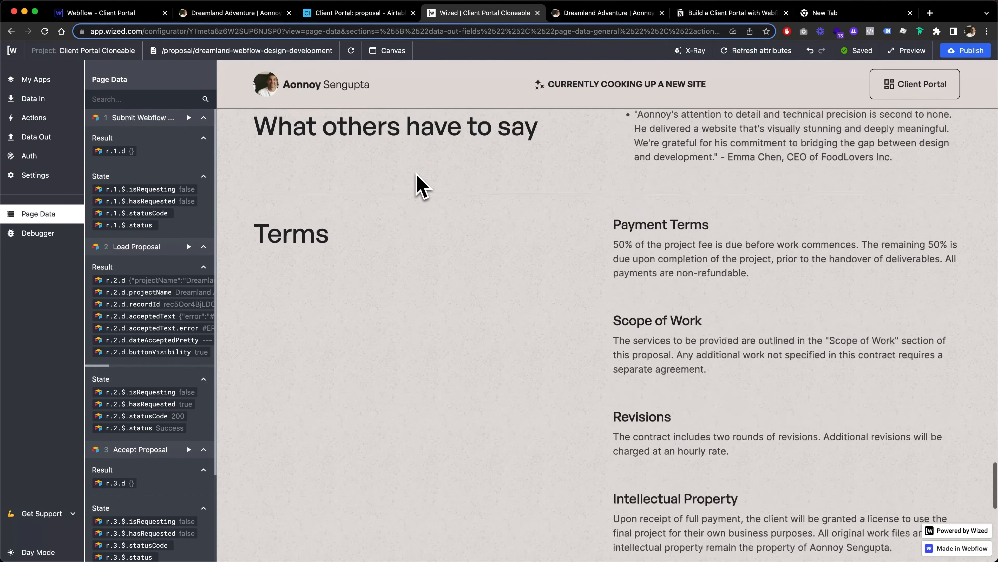
scroll(417, 175, up, 5)
scroll(151, 350, down, 1)
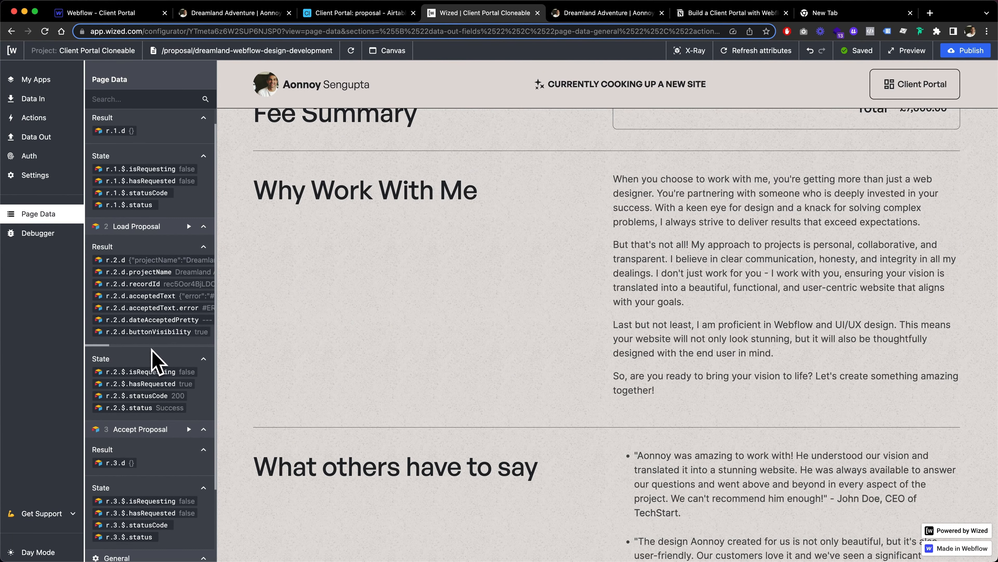
scroll(155, 360, down, 8)
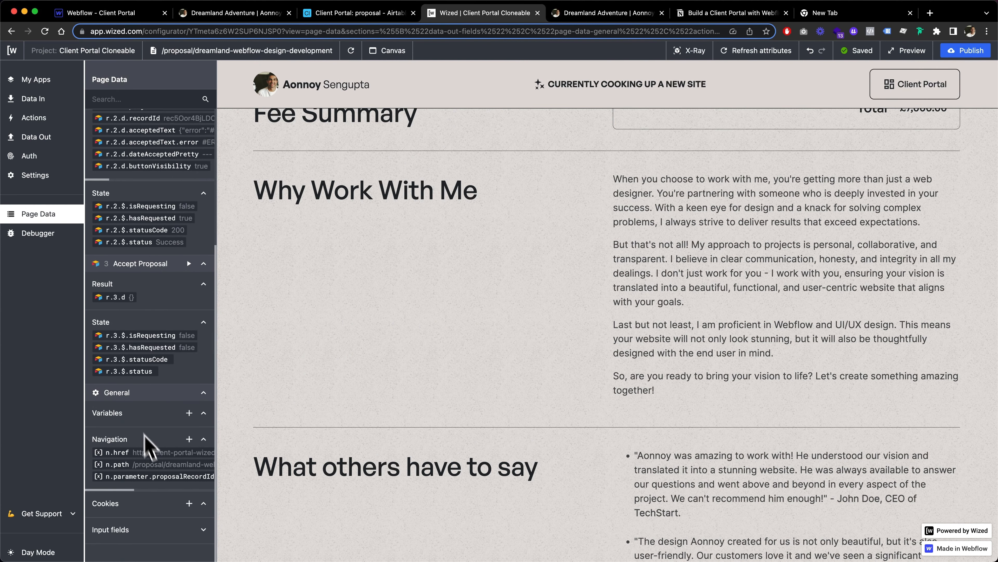
Examine the full value of the proposalRecordId navigation parameter in the page data.
scroll(142, 464, right, 2)
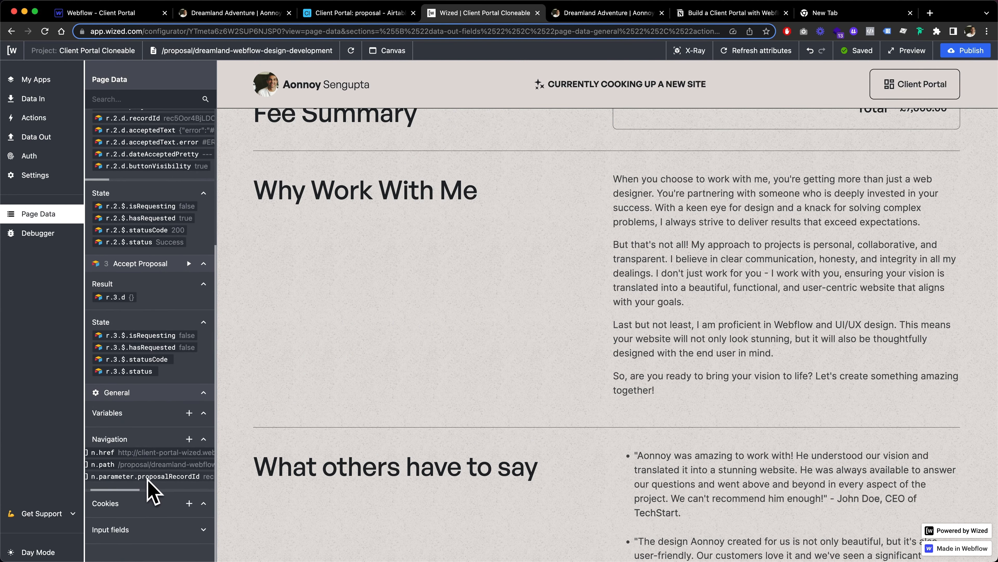
scroll(148, 480, right, 8)
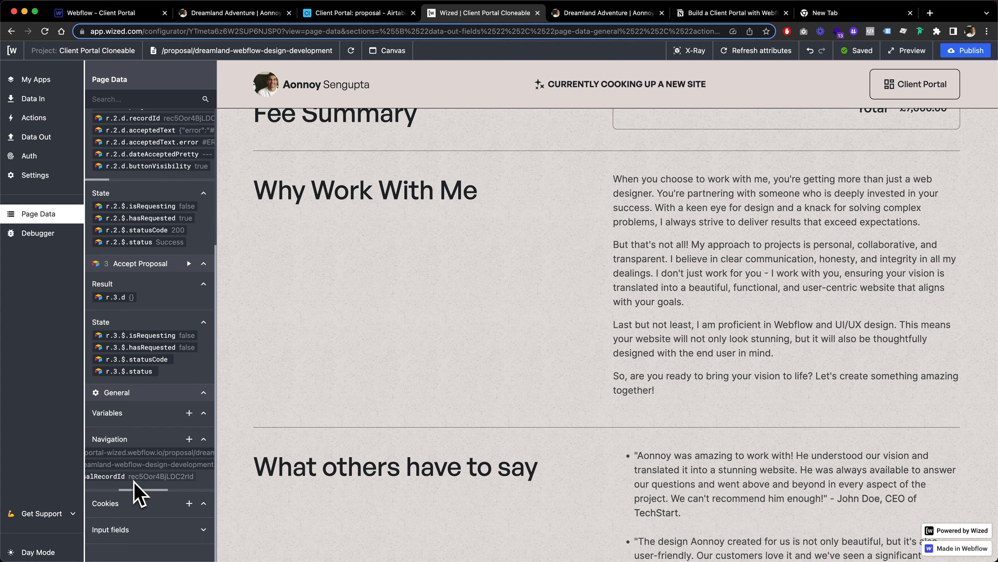
scroll(130, 480, left, 2)
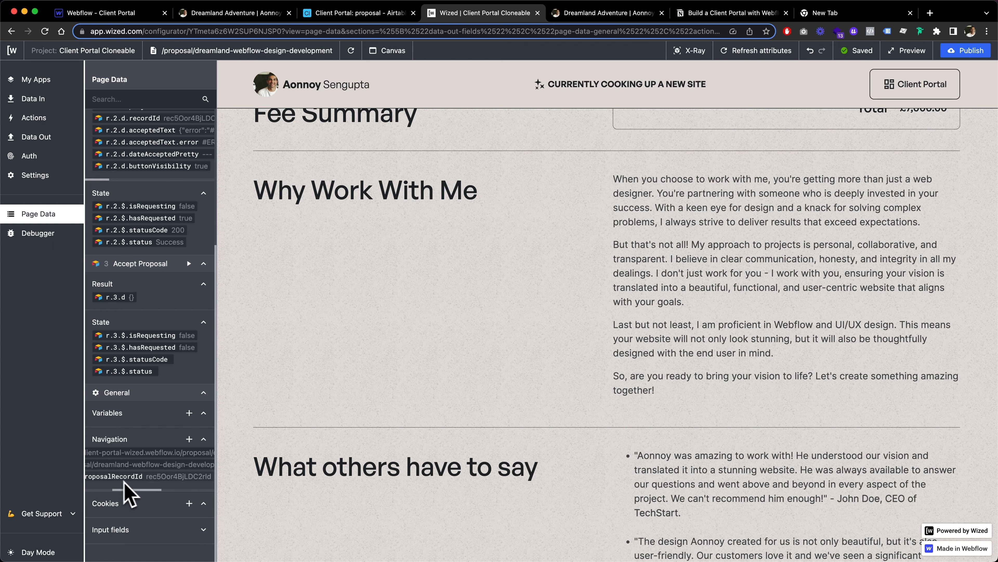
scroll(167, 480, right, 2)
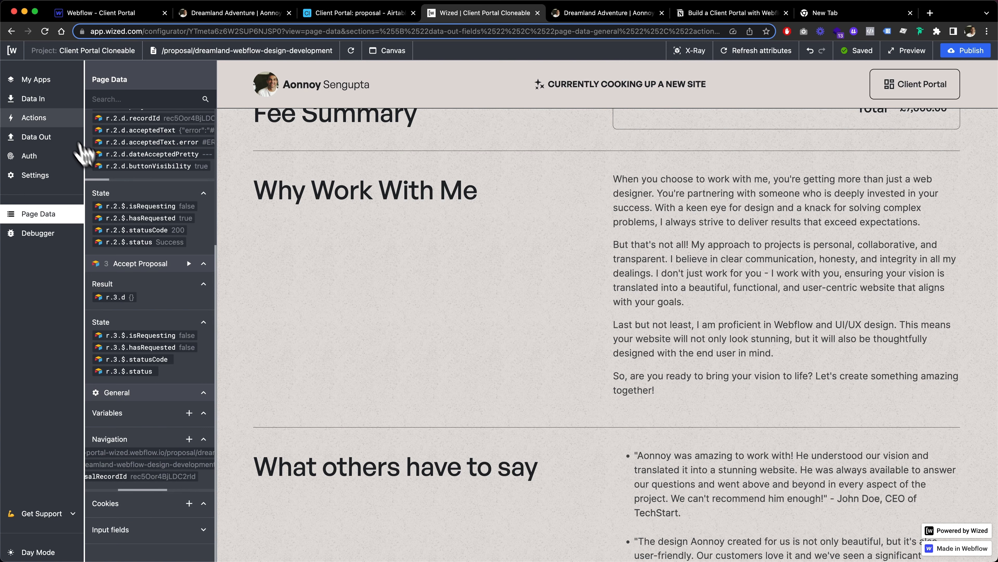
Review the Set Proposal Visibility action's settings, reload the page preview and look over the proposal header.
click(51, 101)
click(56, 123)
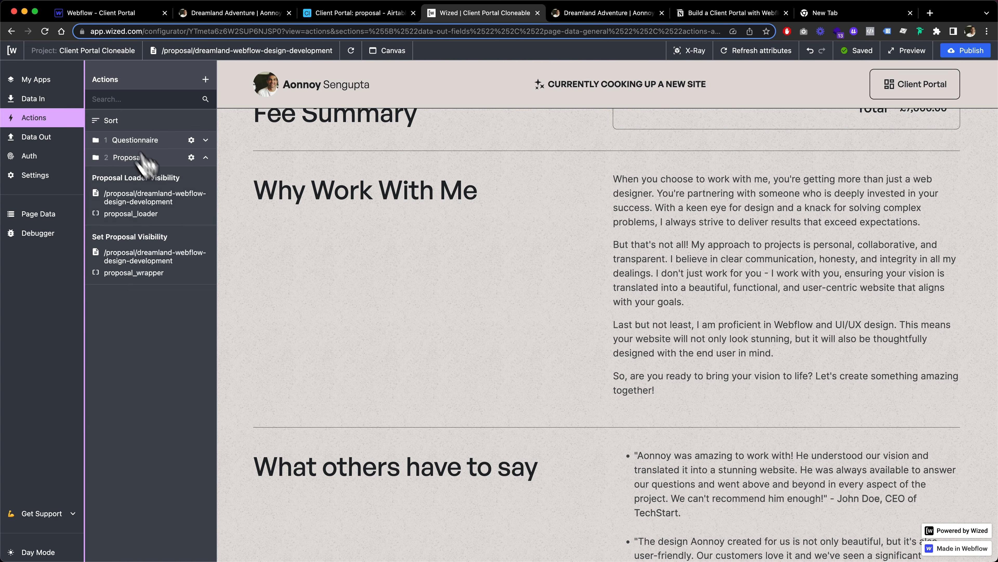
click(181, 248)
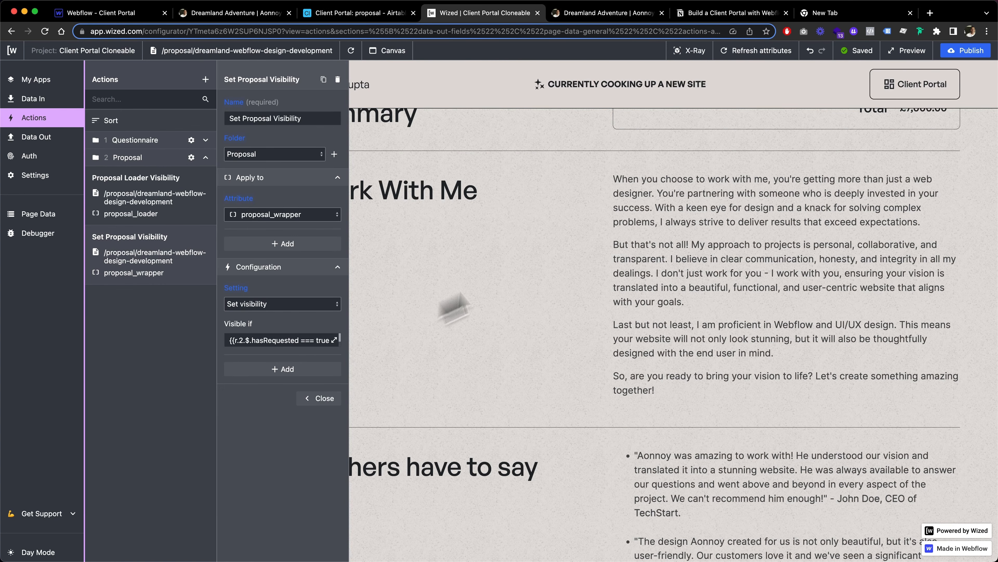
scroll(603, 252, up, 20)
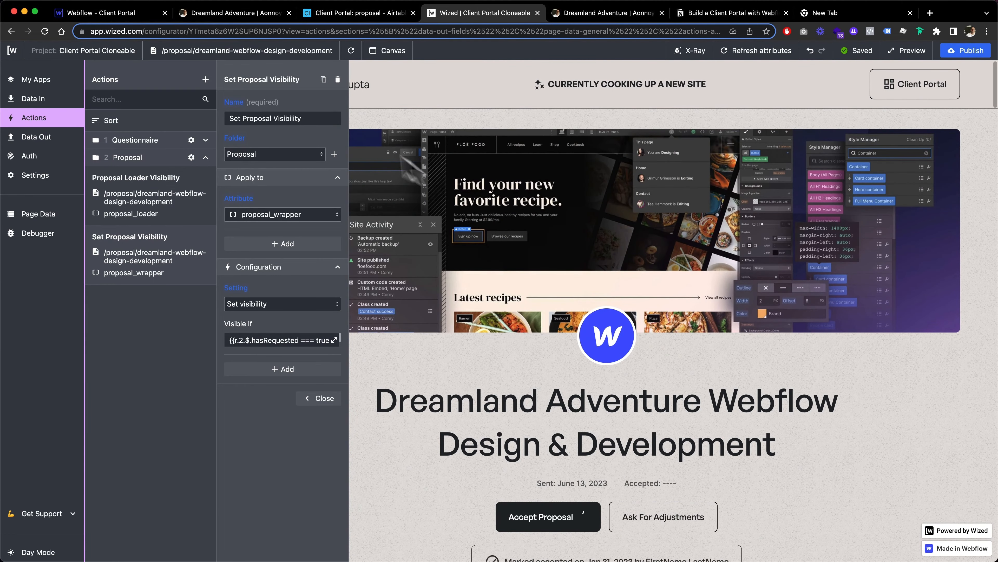
click(48, 120)
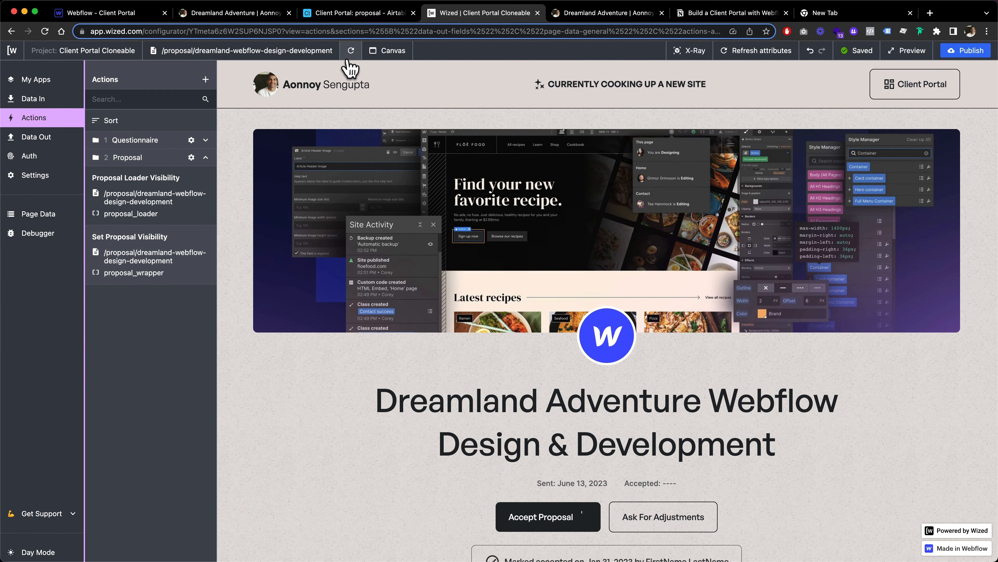
click(351, 51)
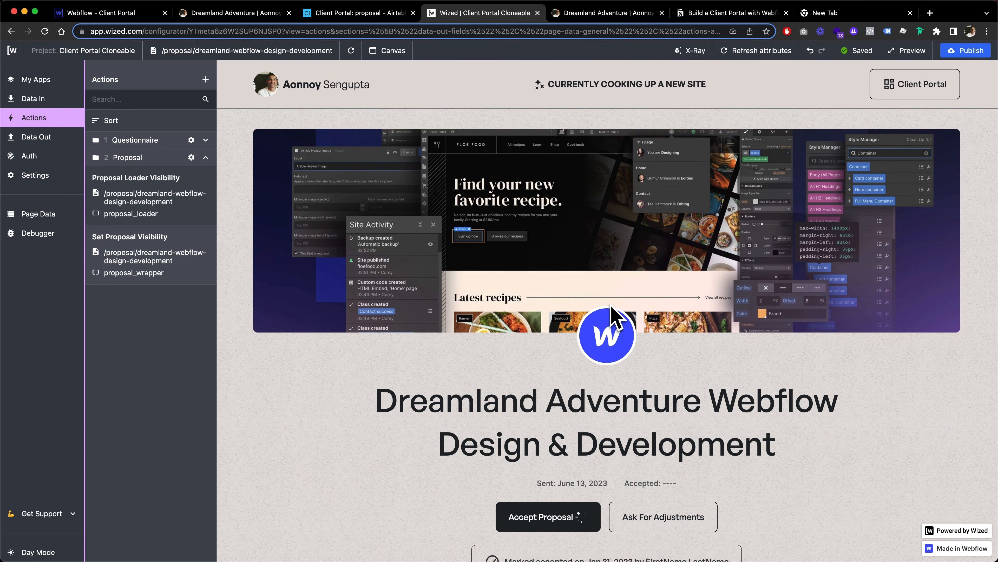
scroll(611, 304, down, 4)
scroll(611, 305, up, 4)
scroll(611, 305, down, 1)
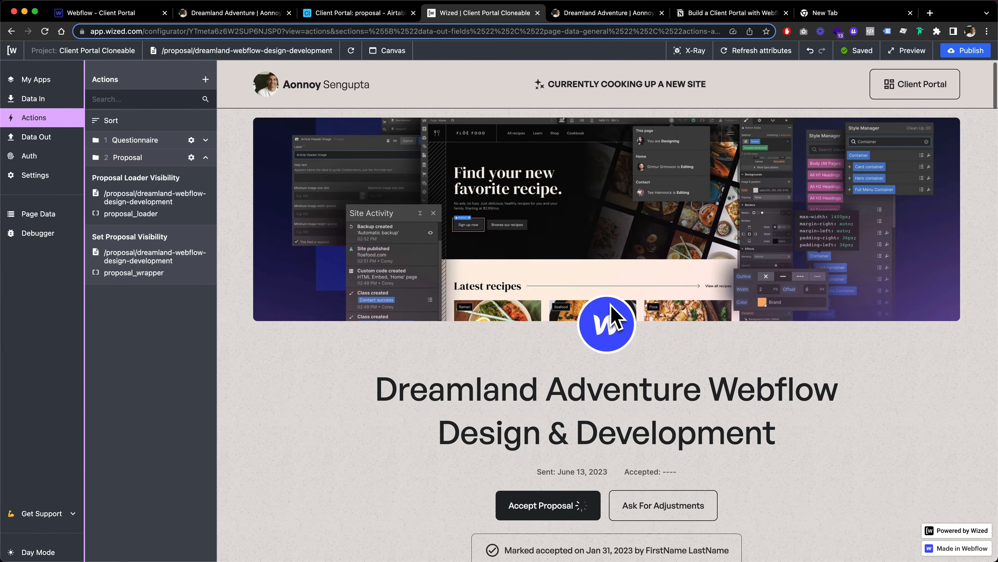
scroll(611, 306, down, 1)
scroll(616, 317, up, 1)
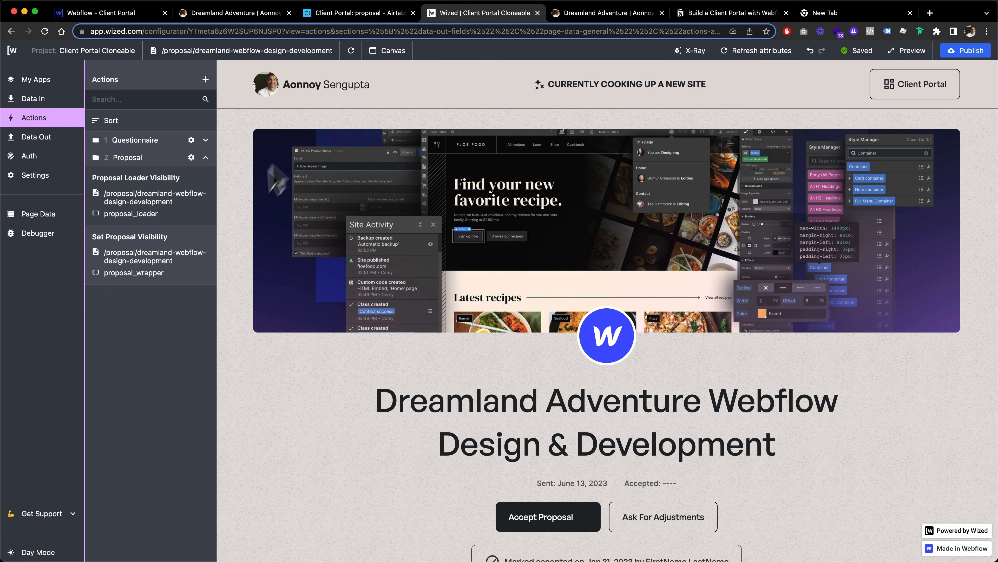
Start a new action and inspect the attribute names around the Accept Proposal button with X-Ray.
click(205, 79)
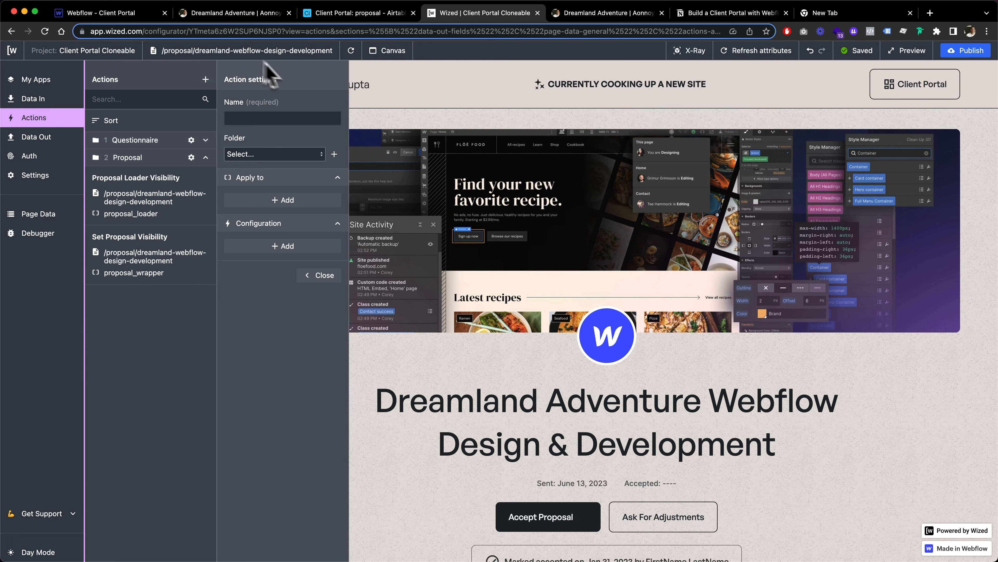
click(694, 56)
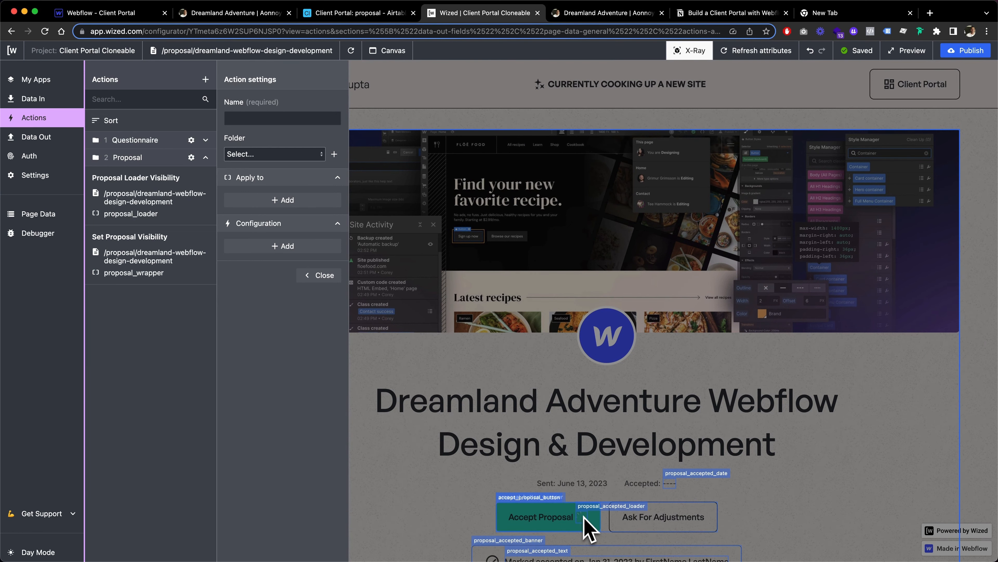
click(694, 51)
scroll(538, 350, down, 2)
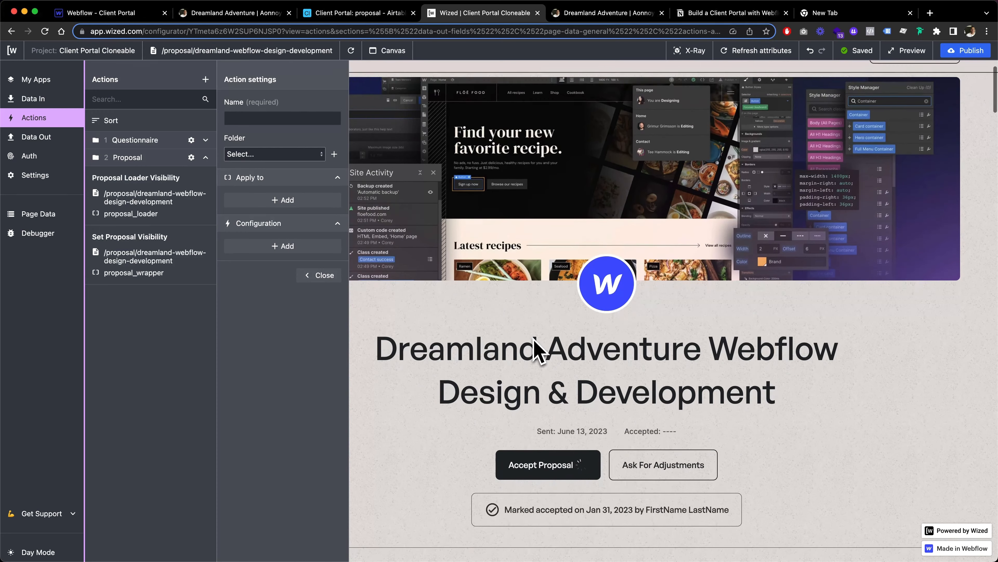
scroll(539, 350, down, 2)
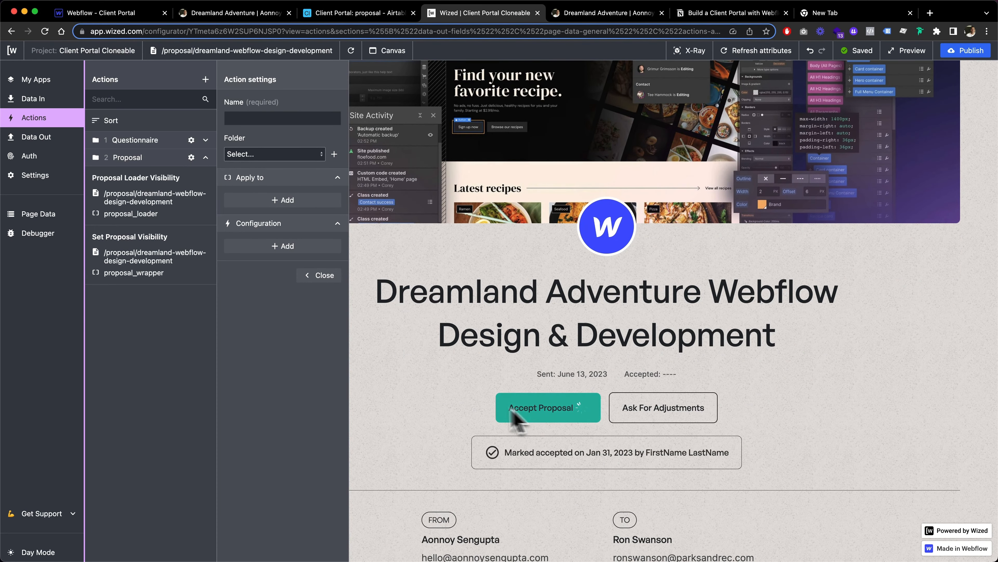
Name the new action Set Visibility to Proposal Accepted Loader.
click(282, 158)
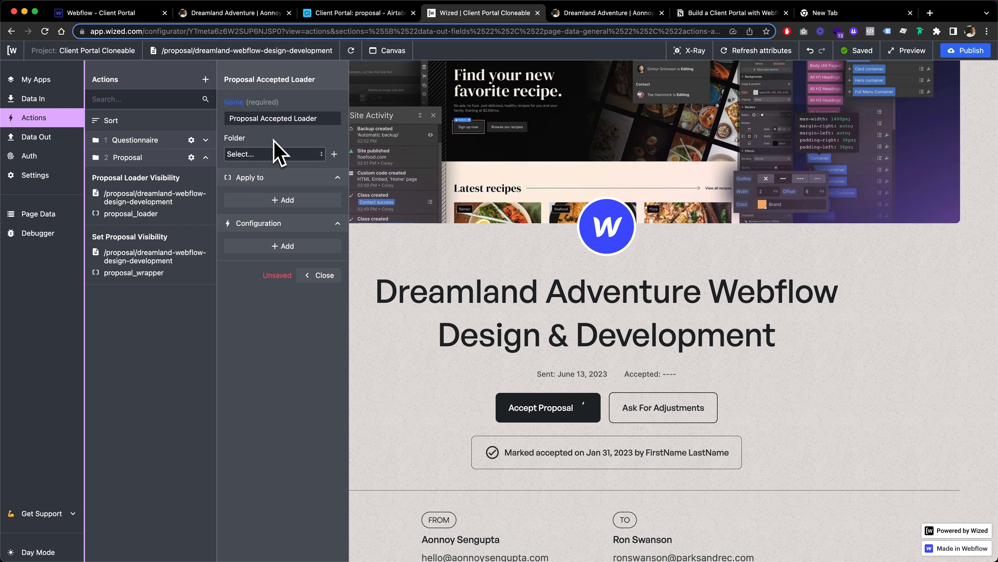
click(228, 122)
text(S)
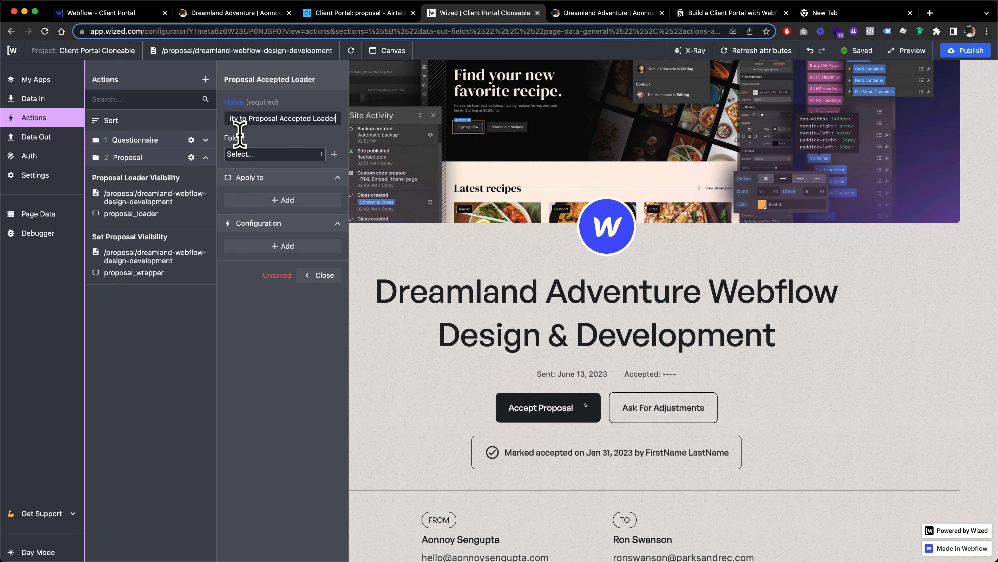
click(252, 134)
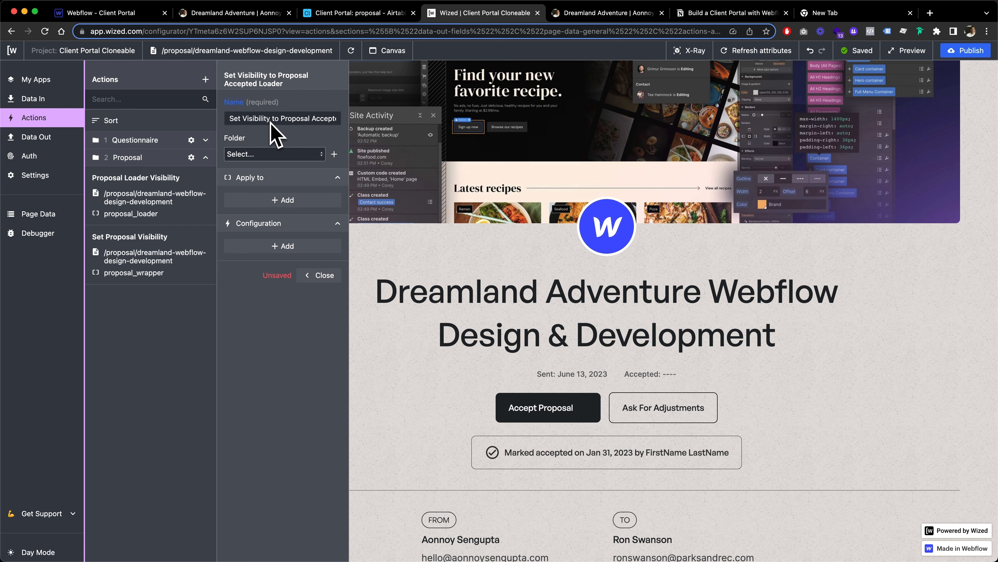
Apply the action to the proposal_accepted_loader attribute.
click(271, 200)
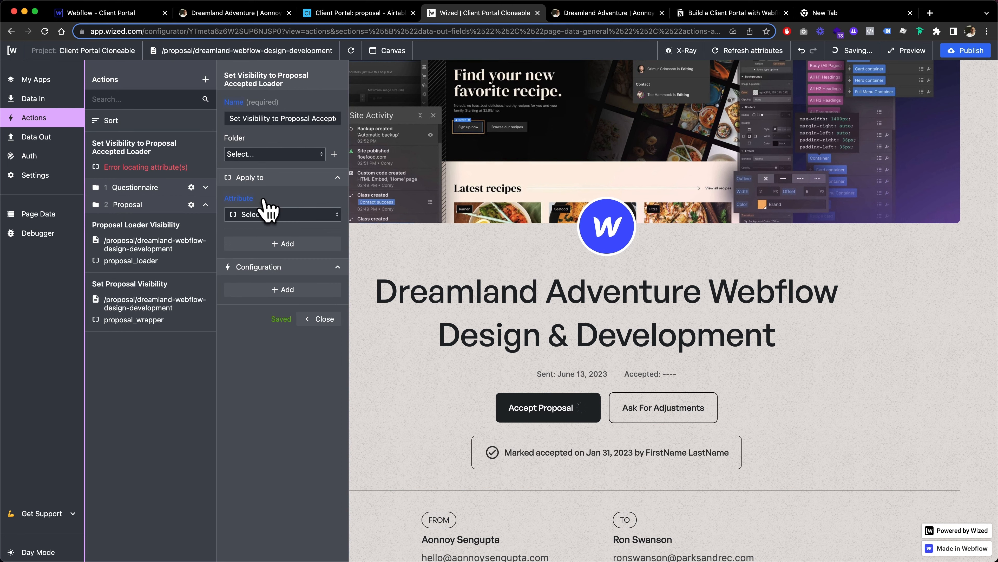
click(240, 215)
click(275, 231)
text(Prop)
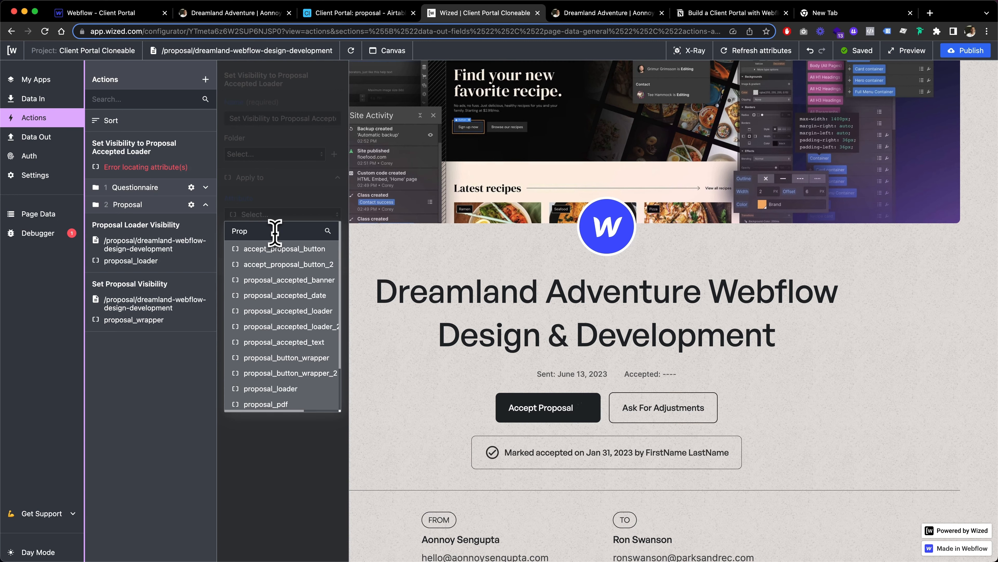
key(BackSpace)
key(BackSpace)
key(BackSpace)
key(BackSpace)
text(proposal_acce)
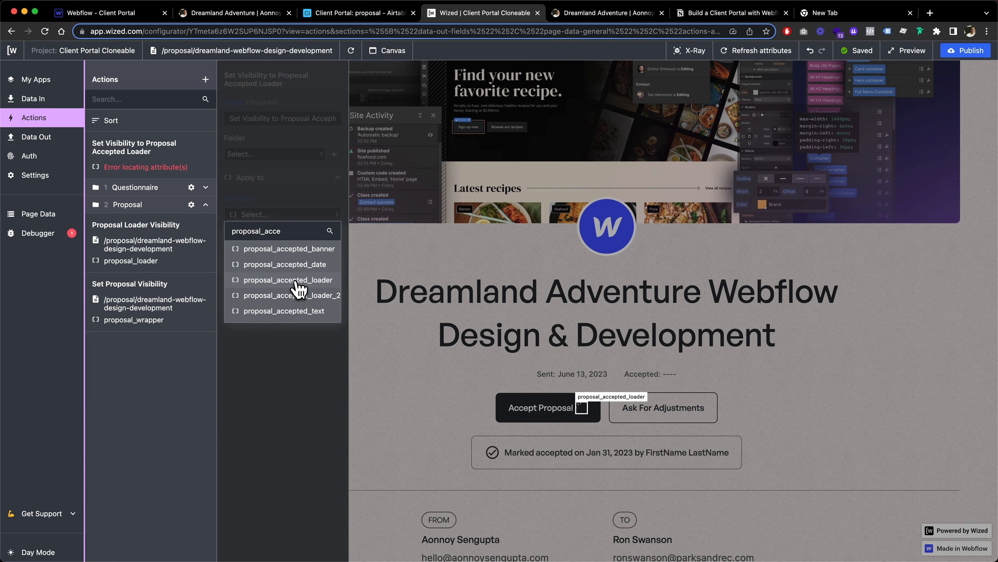
click(297, 280)
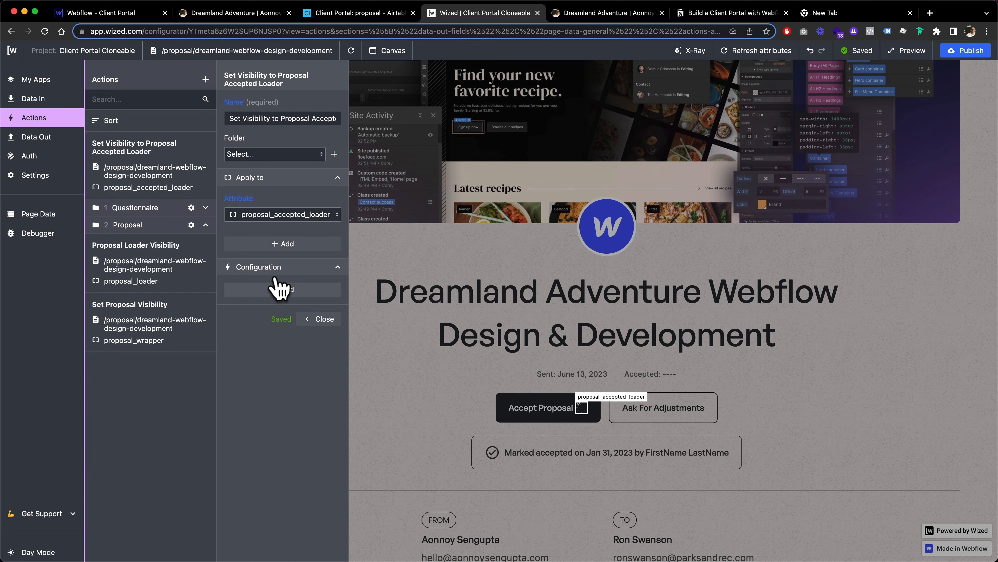
Add a Set visibility setting to the accepted loader action's configuration.
click(276, 288)
click(275, 303)
click(263, 369)
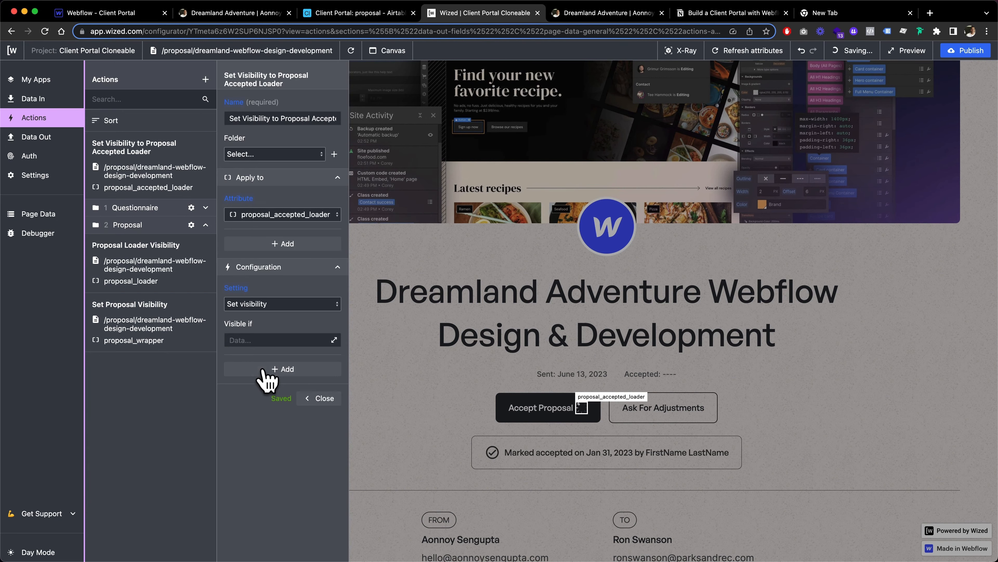
Enter {{r.3.$.isRequesting === true}} as the visibility condition, using the Accept Proposal request's state value.
click(334, 340)
scroll(562, 194, down, 3)
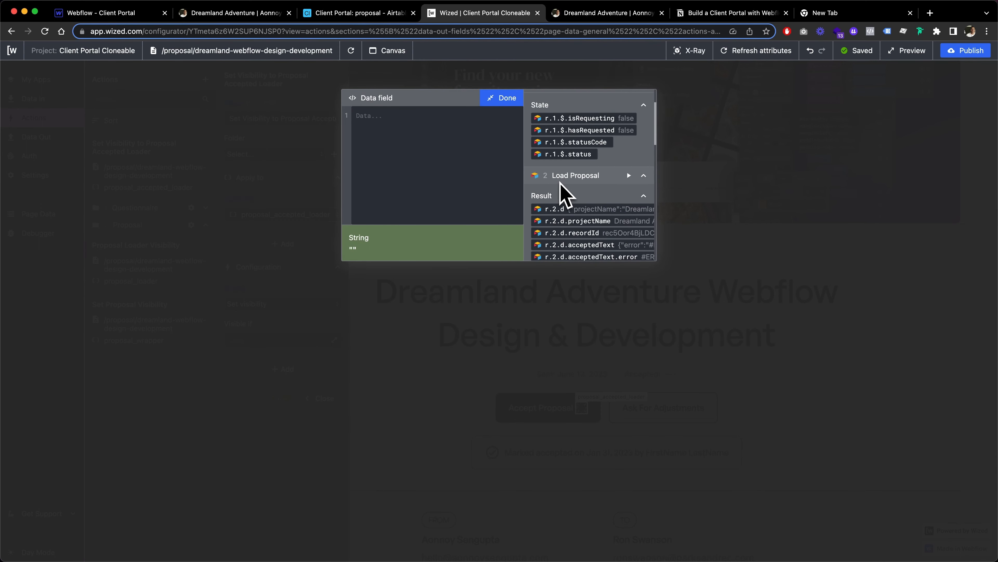
scroll(561, 183, down, 6)
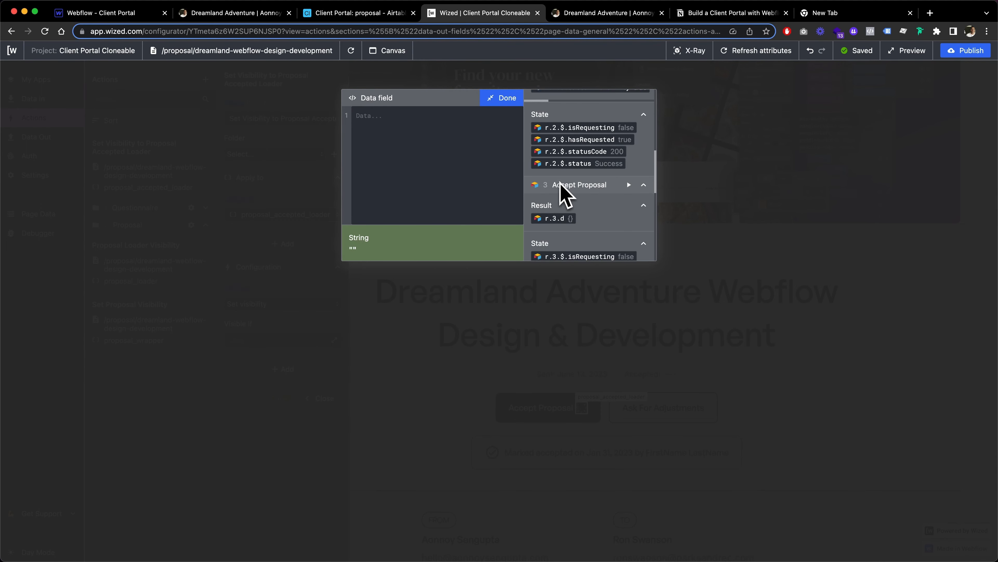
scroll(561, 183, down, 1)
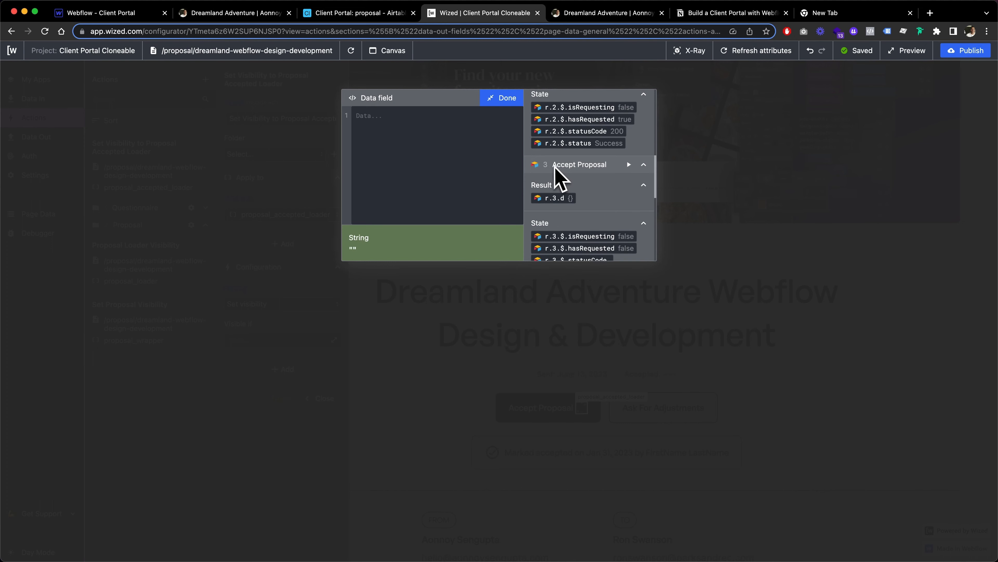
scroll(609, 174, down, 6)
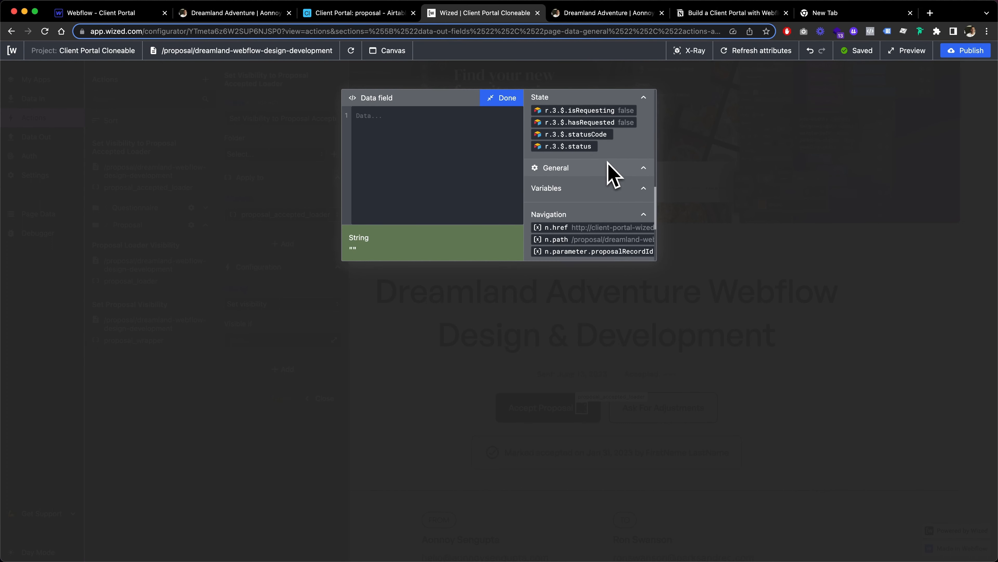
scroll(605, 177, down, 1)
scroll(608, 165, up, 1)
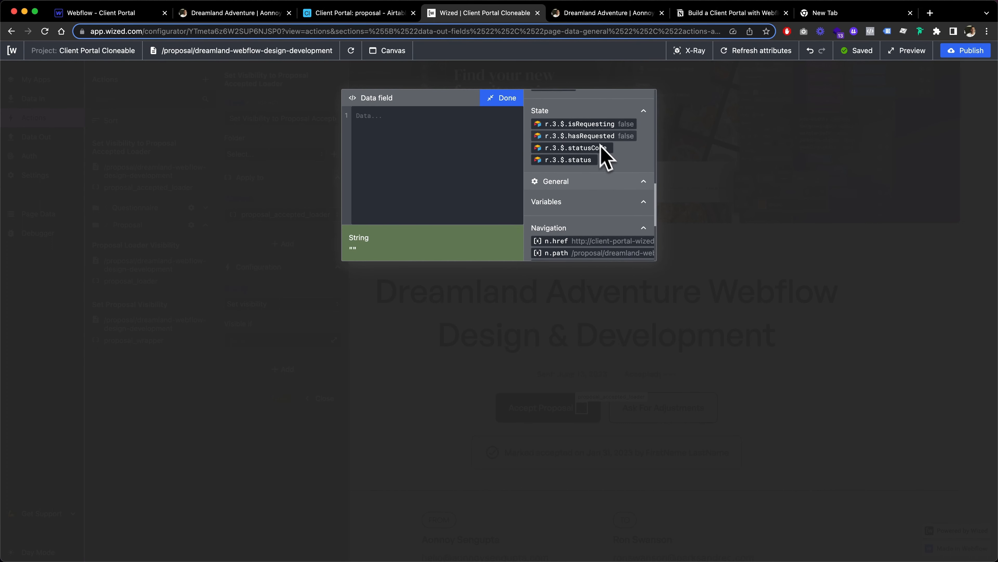
click(586, 123)
click(431, 115)
text(=)
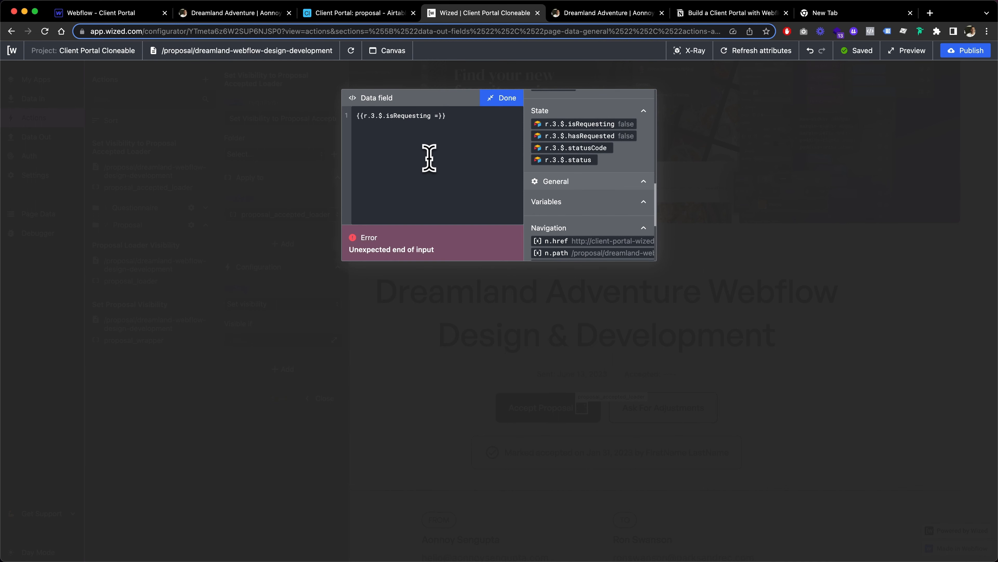
key(BackSpace)
text(=== true)
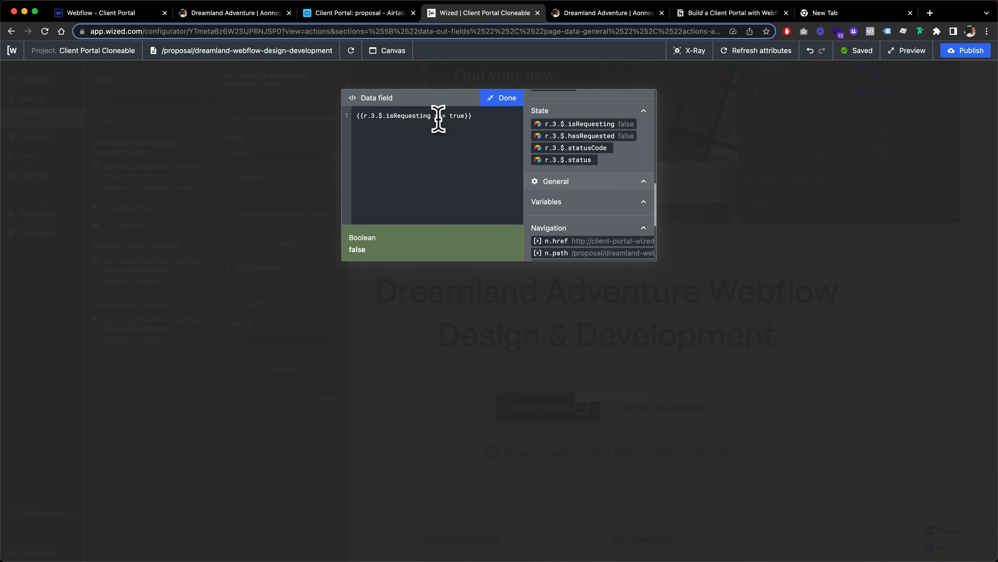
Shorten the visibility condition to {{r.3.$.isRequesting}} by removing === true, and save it.
drag(433, 116, 464, 117)
key(BackSpace)
click(505, 105)
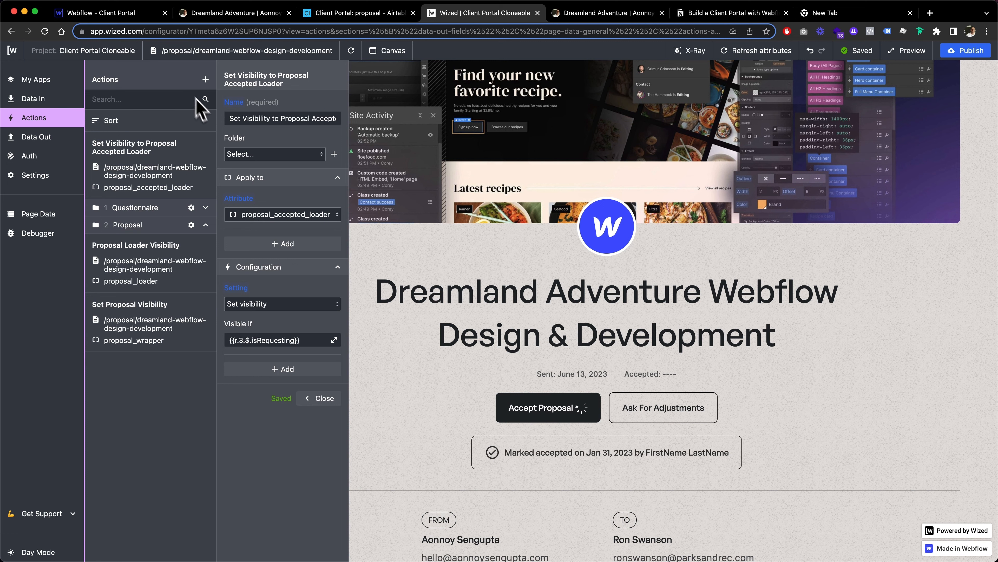
Assign the Set Visibility to Proposal Accepted Loader action to the Proposal folder.
click(121, 165)
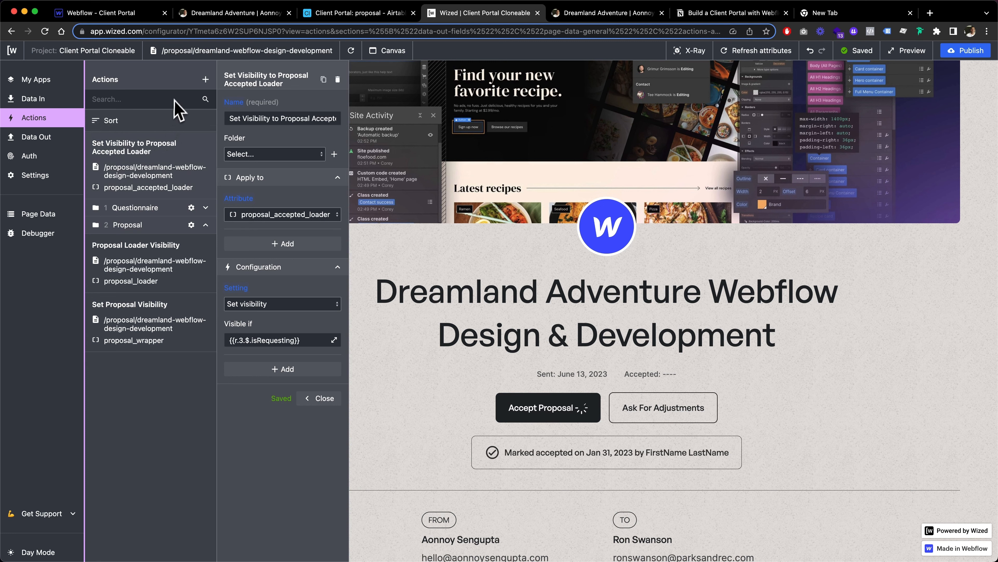
click(205, 79)
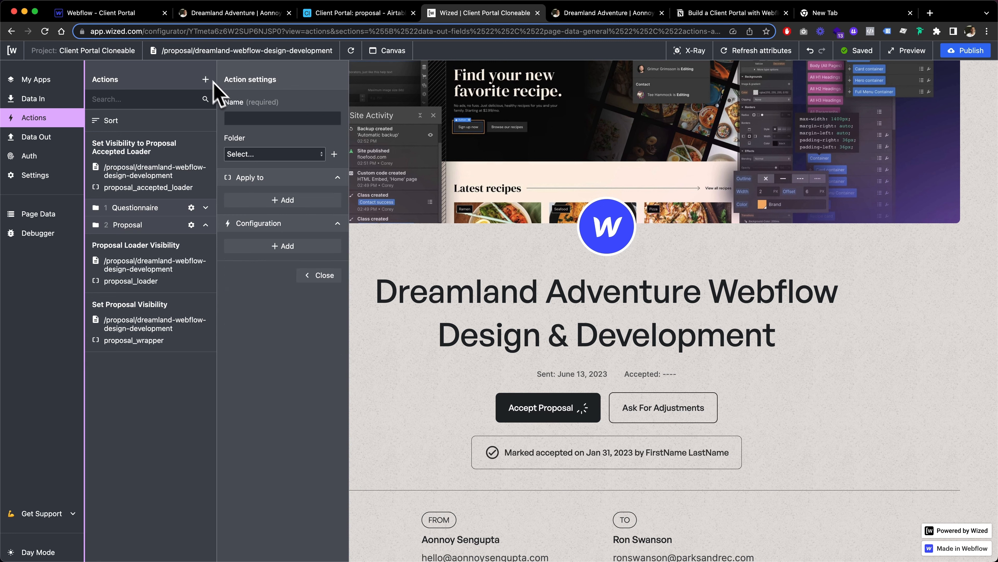
click(183, 156)
click(258, 152)
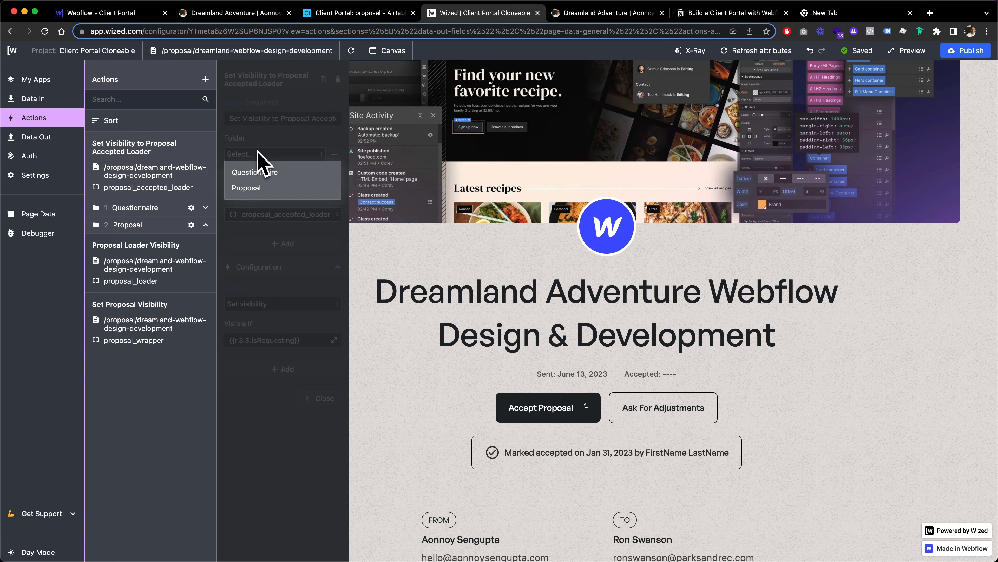
click(260, 188)
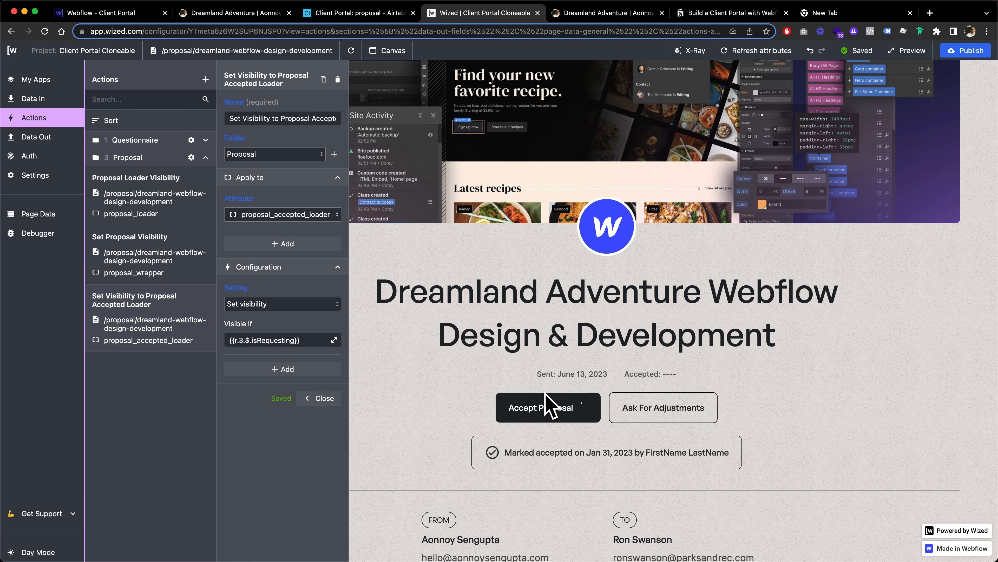
Create a new action named Accept Proposal Trigger in the Proposal folder and add an empty attribute entry to its targets.
click(527, 401)
click(205, 79)
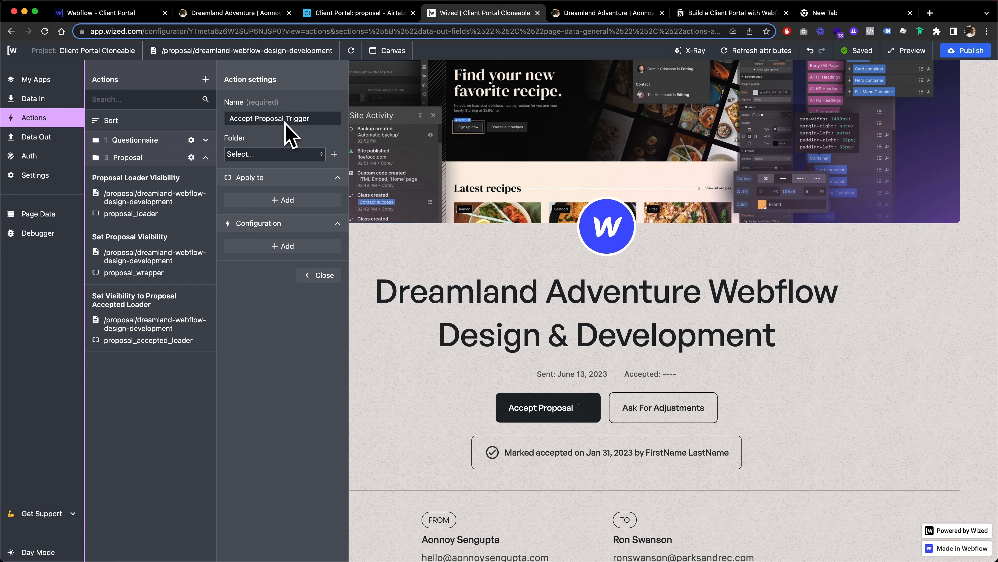
click(267, 154)
click(268, 188)
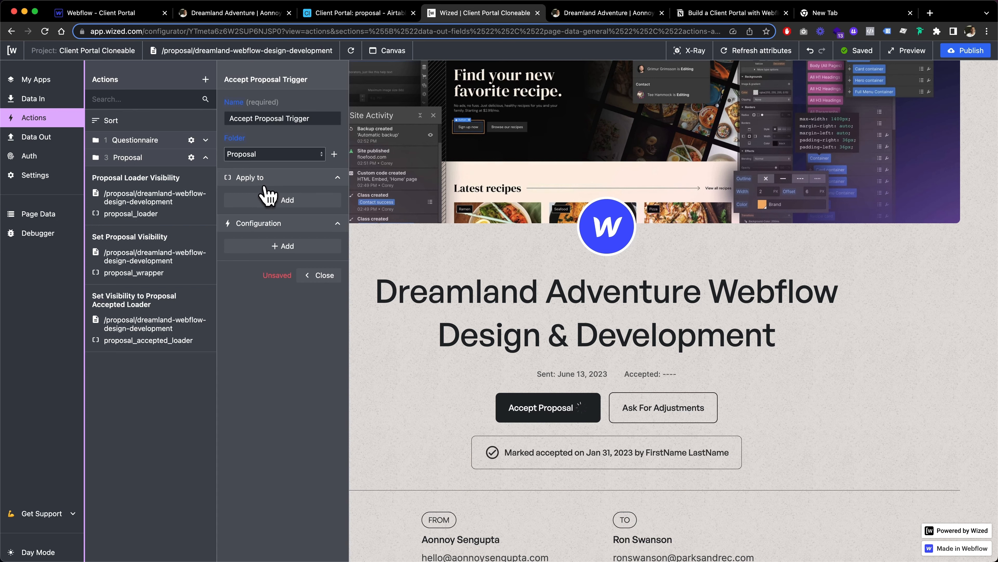
click(268, 199)
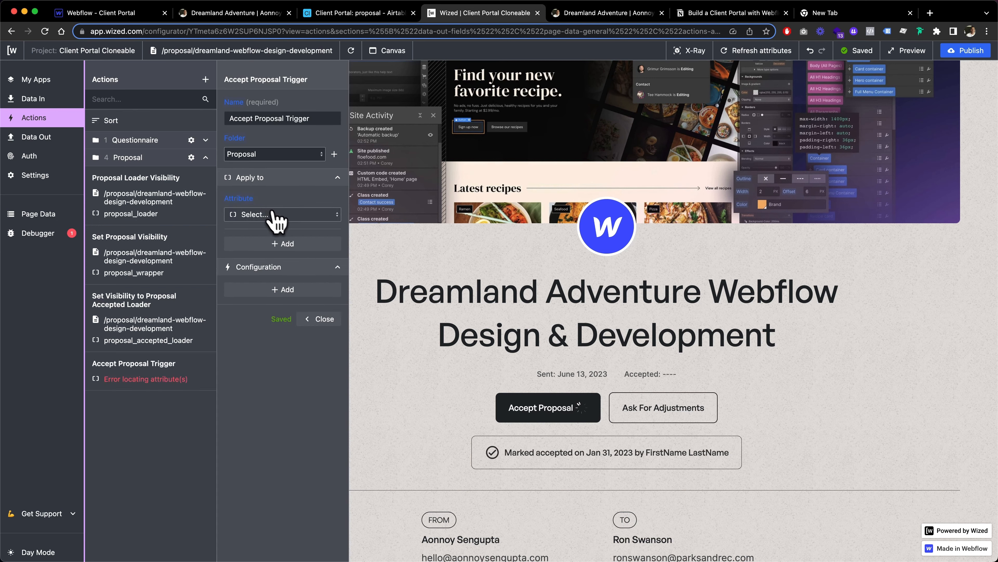
click(279, 215)
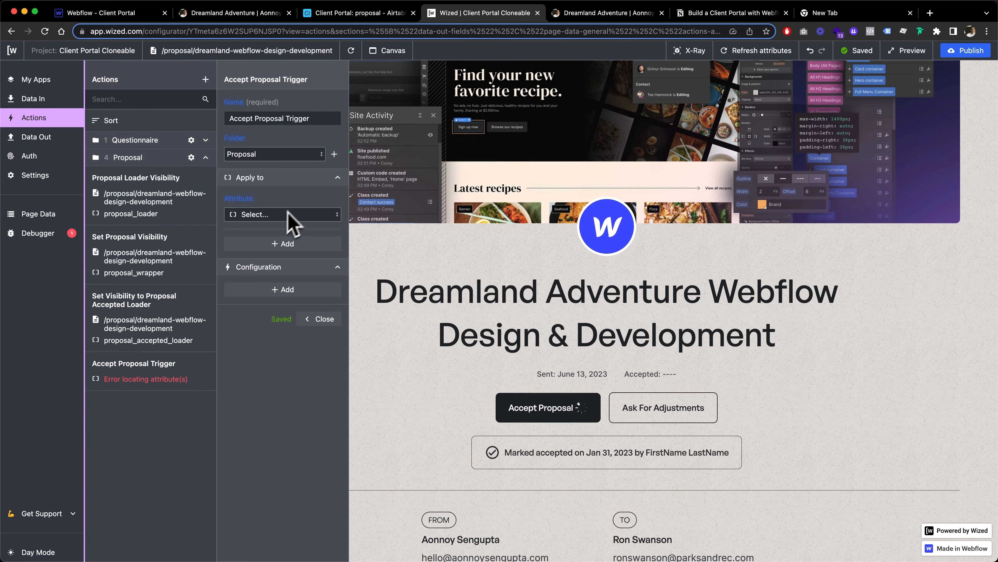
Switch to Webflow, check the wized attributes of the upper and lower Accept Proposal buttons, and return to Wized.
click(101, 12)
scroll(465, 340, down, 3)
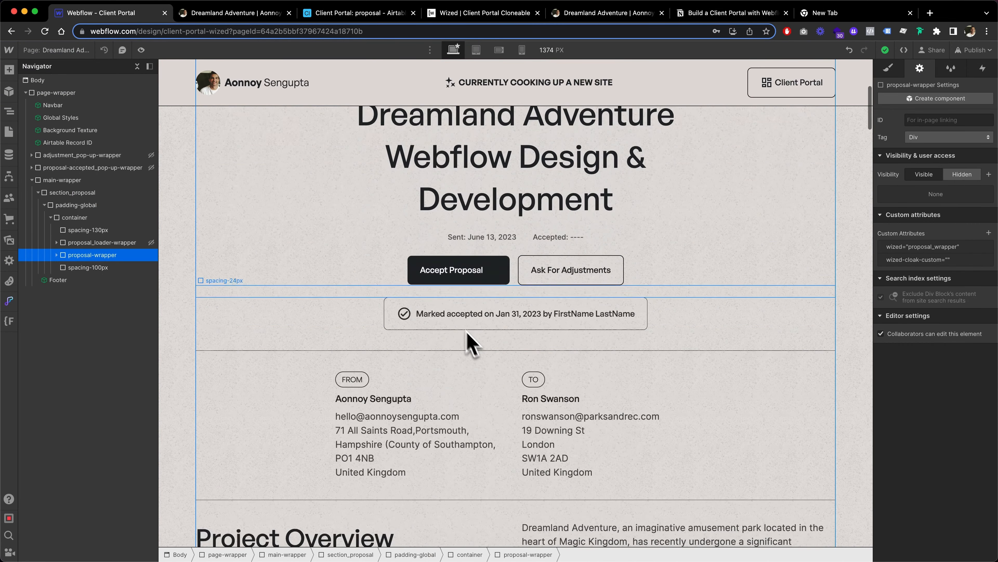
click(424, 275)
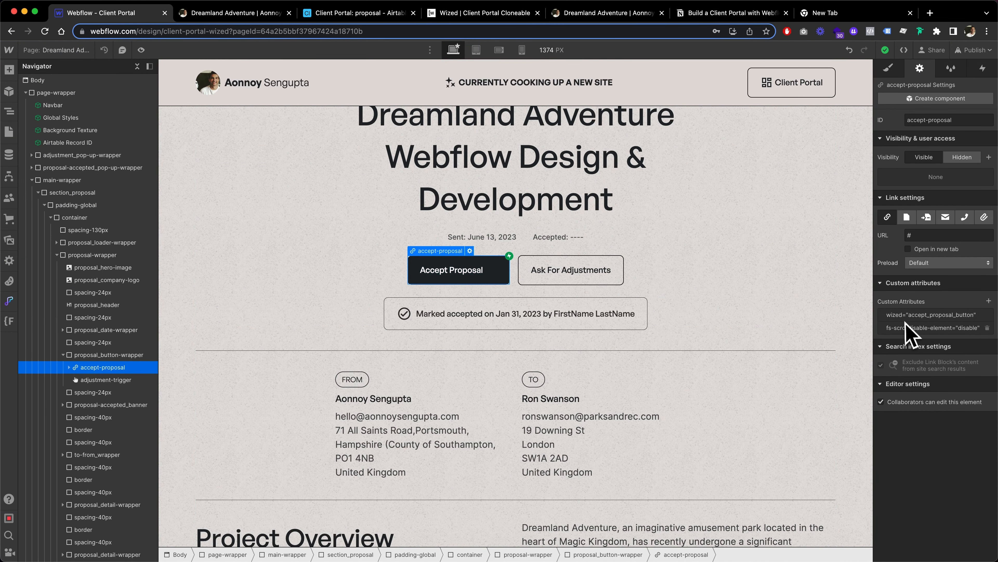
scroll(575, 324, down, 20)
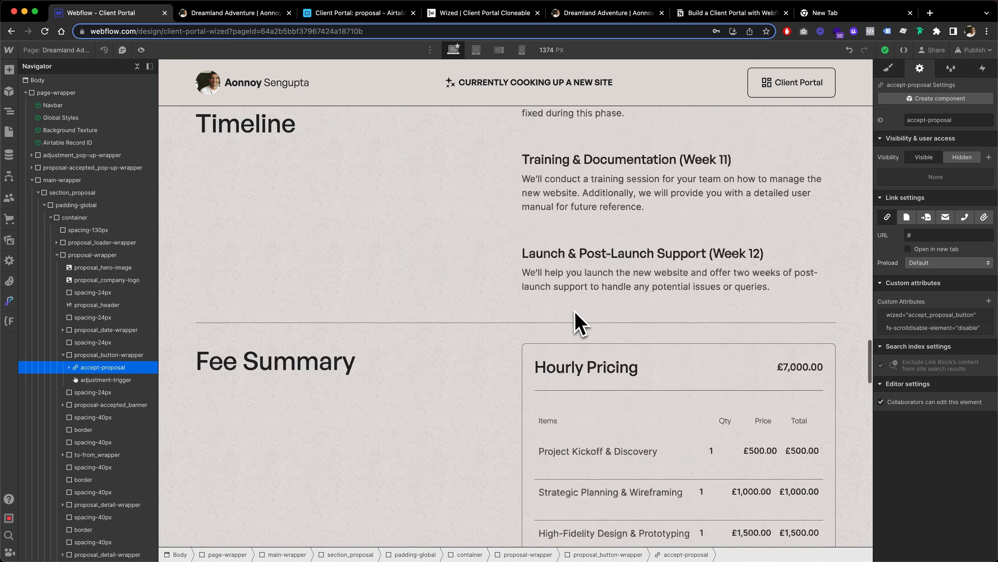
scroll(576, 323, up, 1)
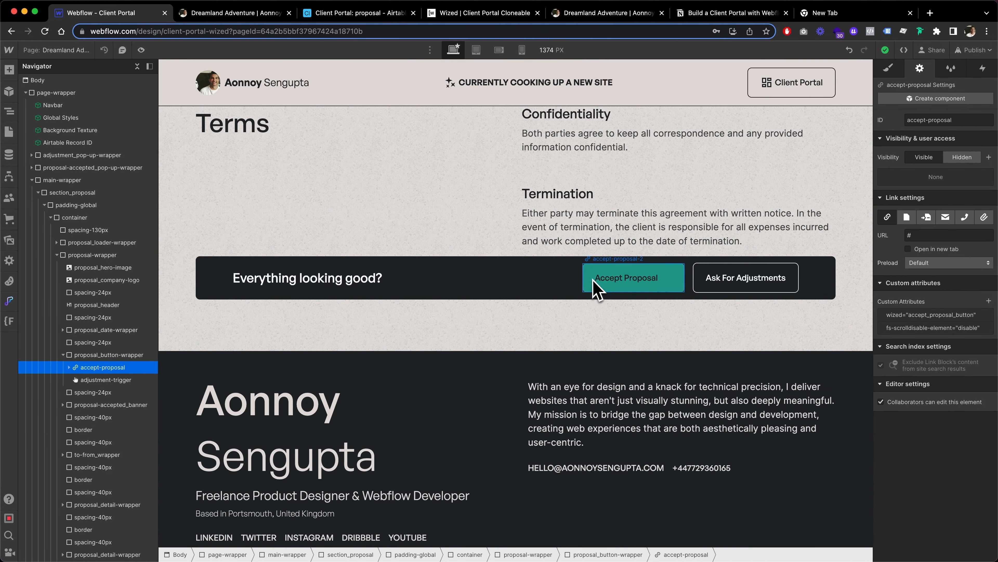
click(596, 289)
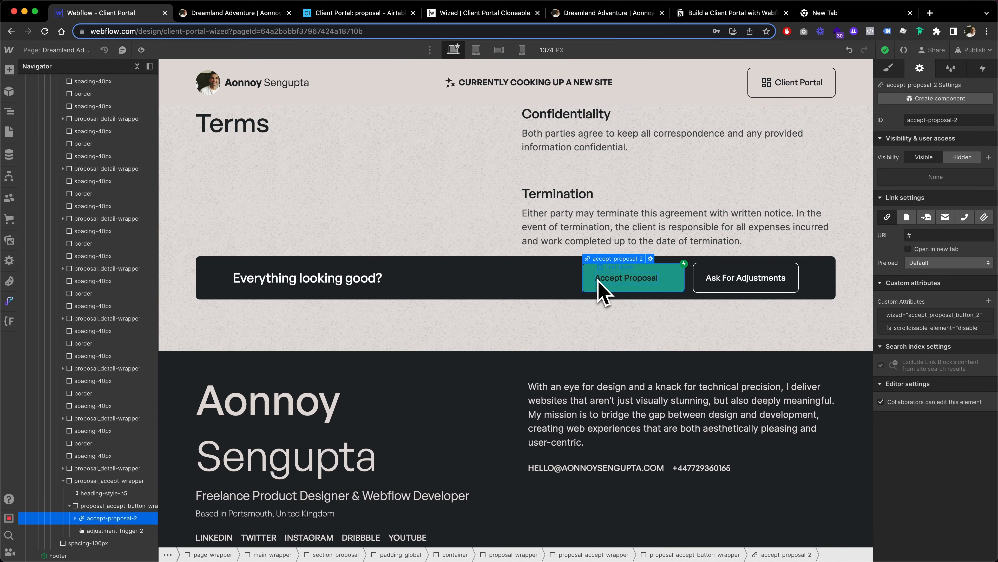
scroll(596, 284, up, 20)
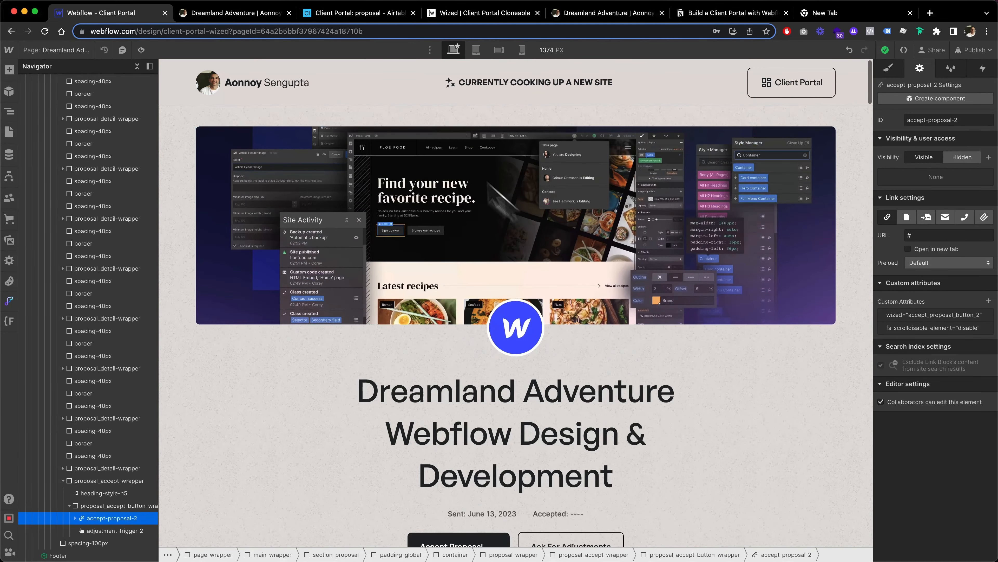
click(228, 13)
click(463, 18)
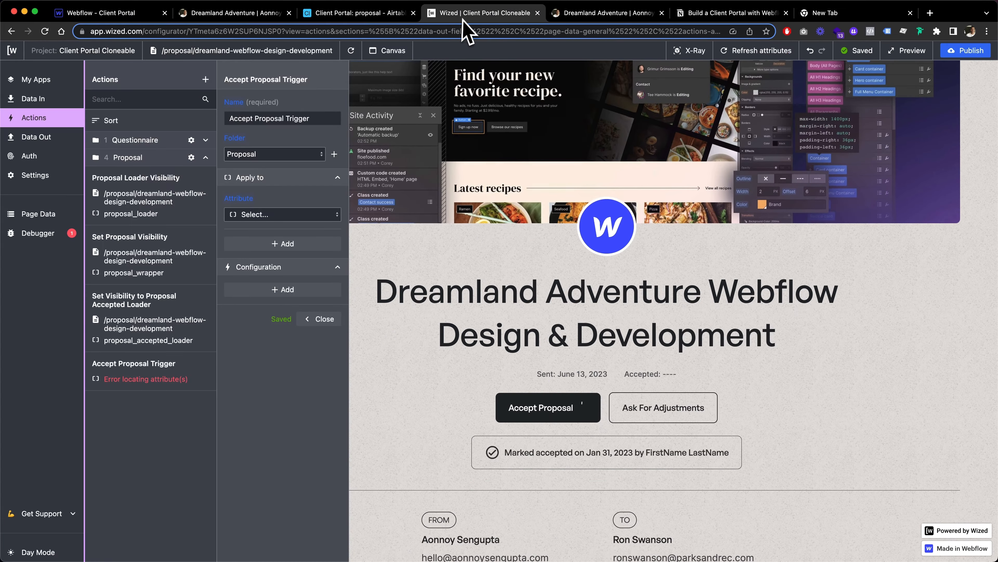
Apply the Accept Proposal Trigger action to the attributes accept_proposal_button and accept_proposal_button_2.
click(268, 216)
text(propos)
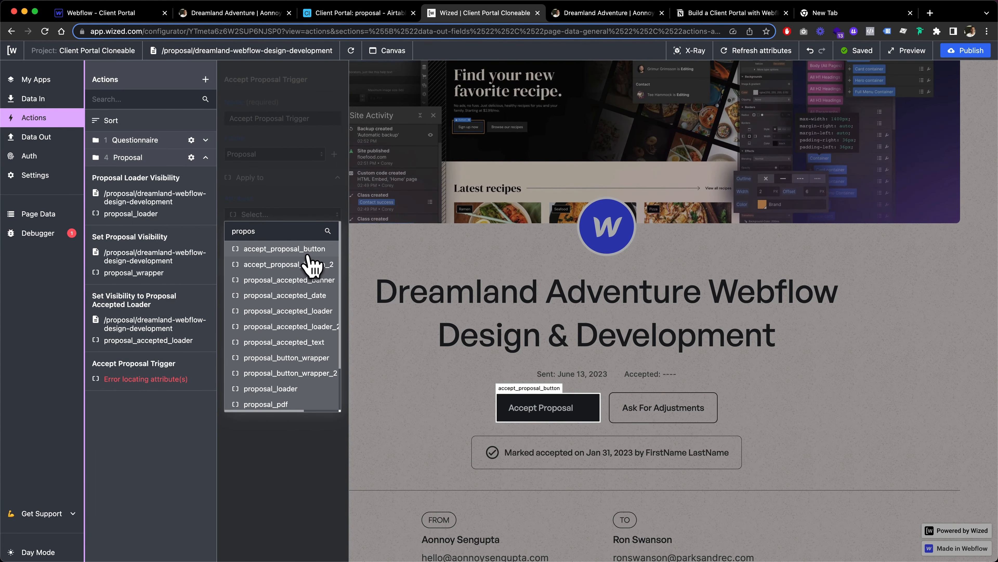
click(303, 254)
click(284, 244)
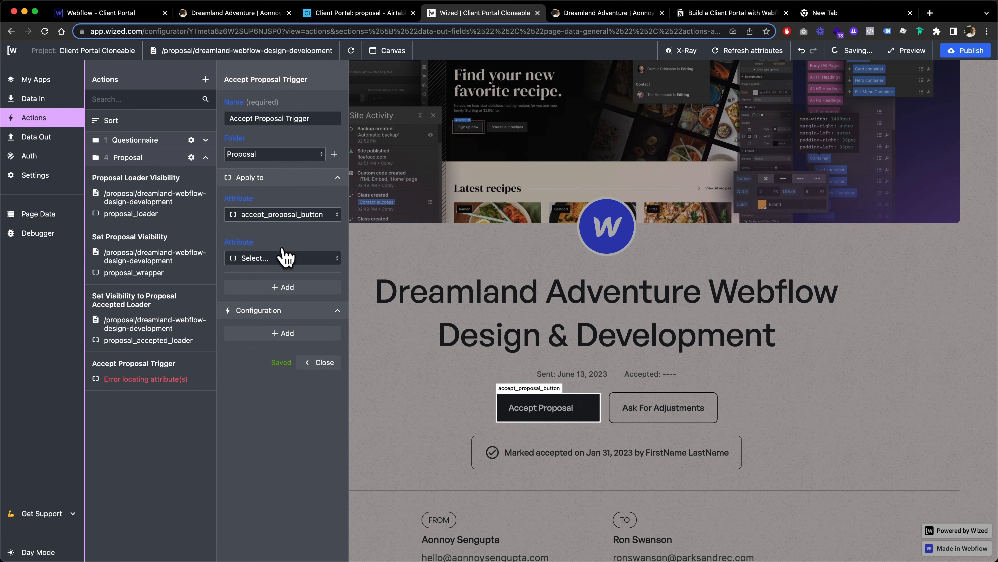
click(283, 255)
click(278, 306)
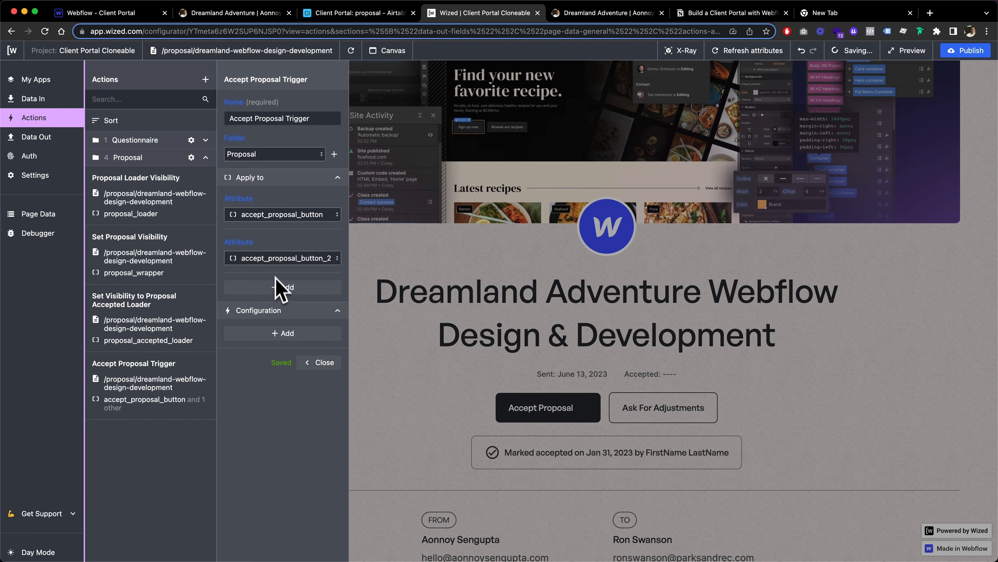
Configure the trigger action with an On click setting that performs the Accept Proposal request, and close its settings.
click(270, 335)
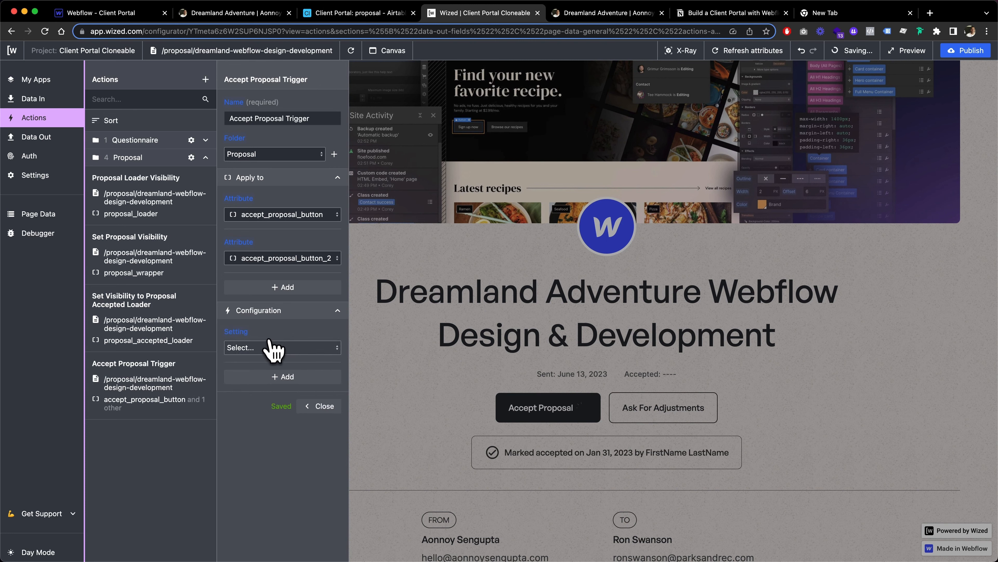
click(268, 342)
click(256, 379)
click(262, 384)
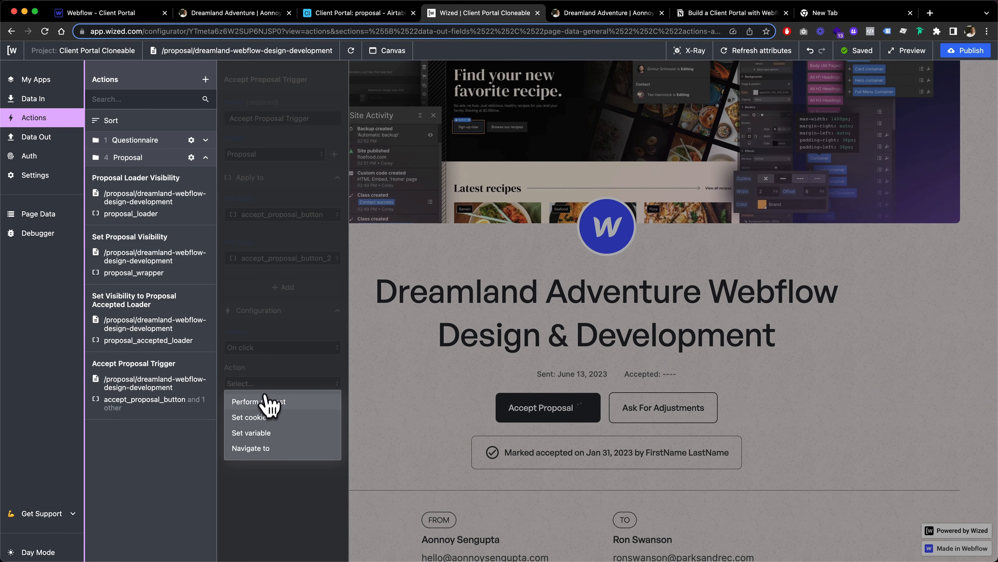
click(268, 402)
click(282, 436)
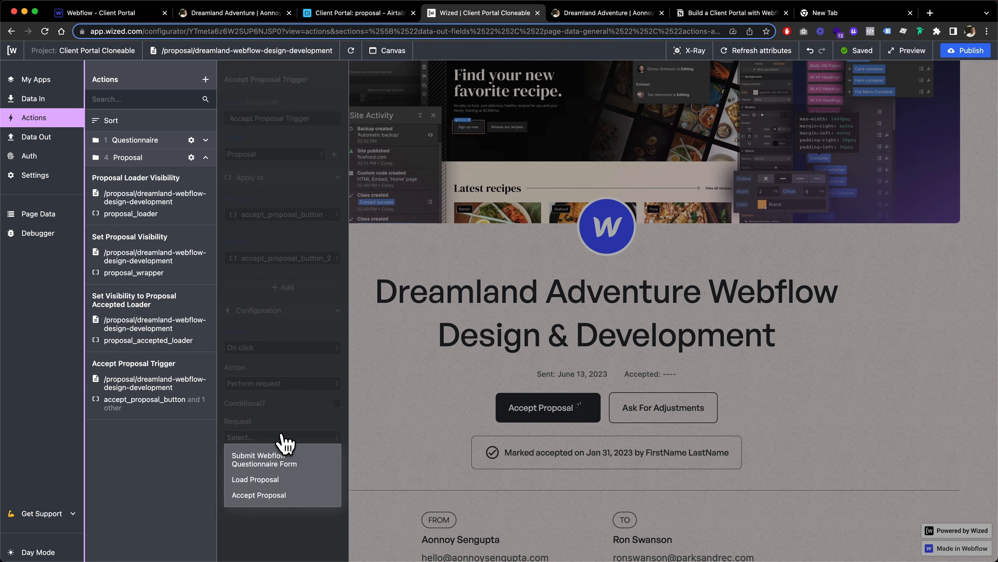
click(280, 494)
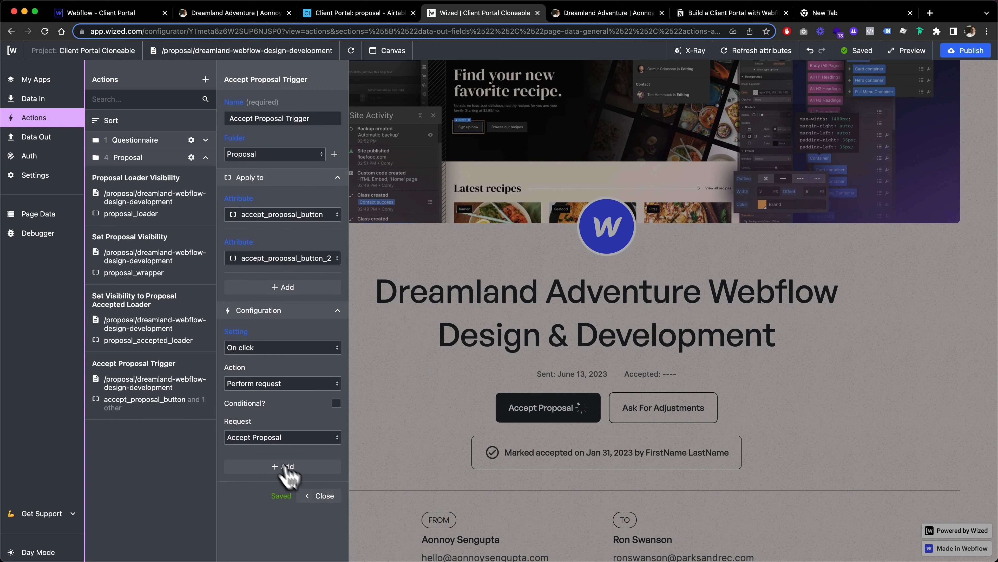
click(319, 496)
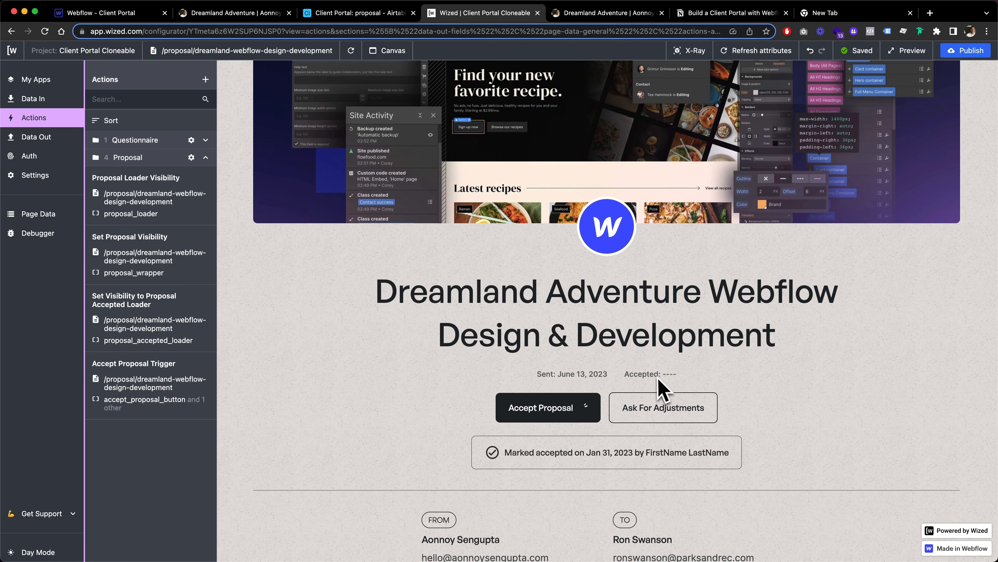
Create a new action named Set "Proposal Accepted" Date in the Proposal folder.
click(676, 375)
click(205, 79)
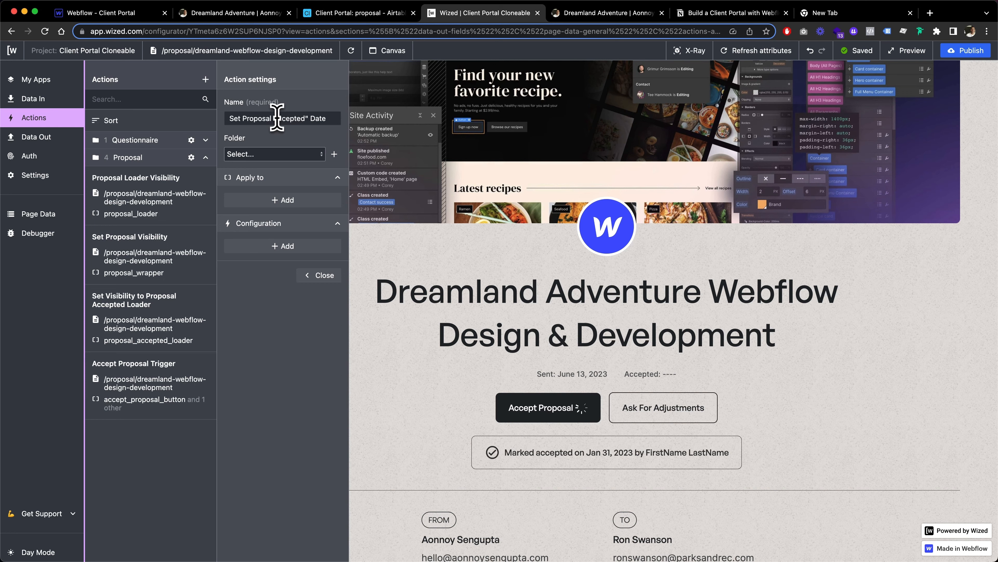
click(295, 154)
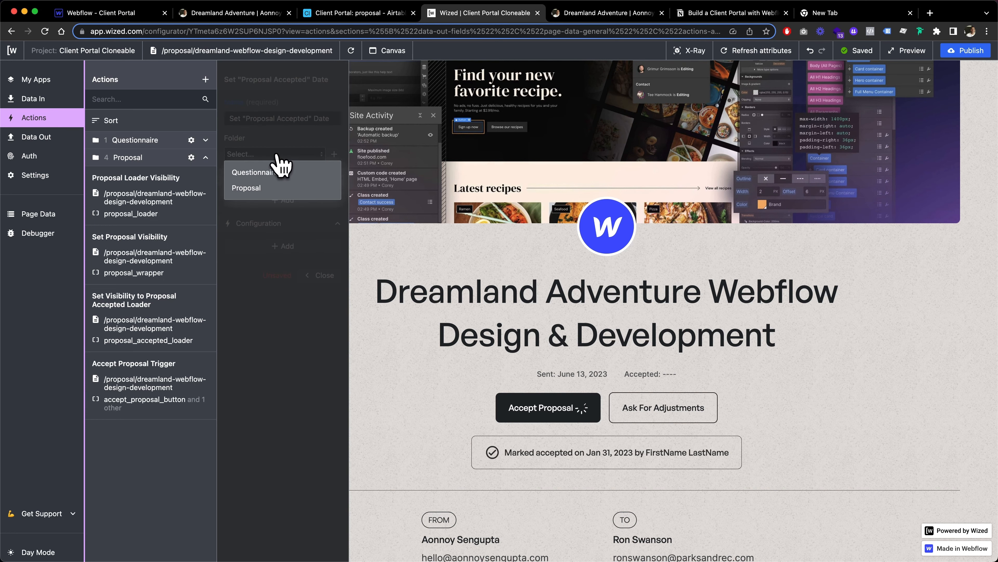
click(246, 188)
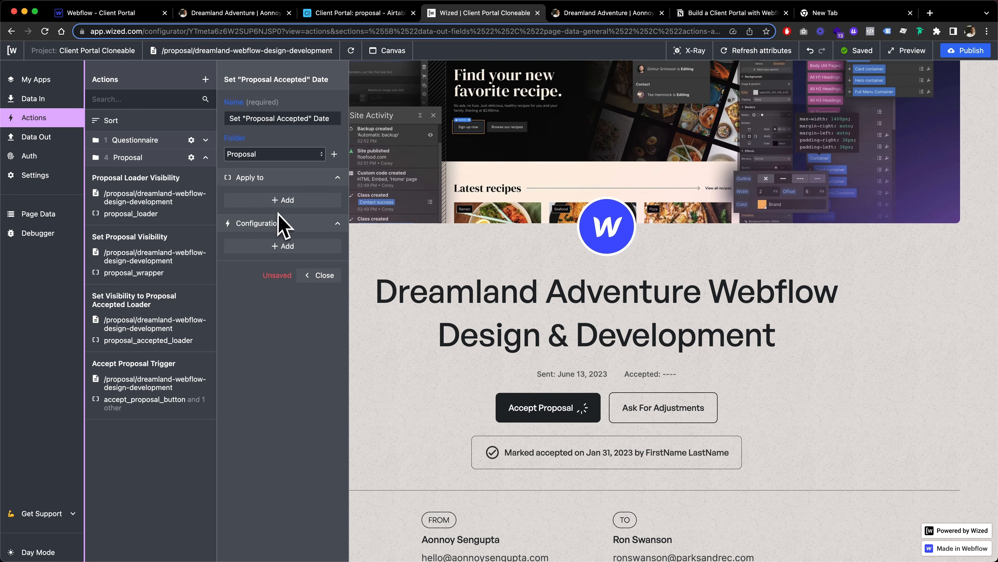
Check the accepted date's attribute name with X-Ray and apply the new date action to proposal_accepted_date.
click(281, 200)
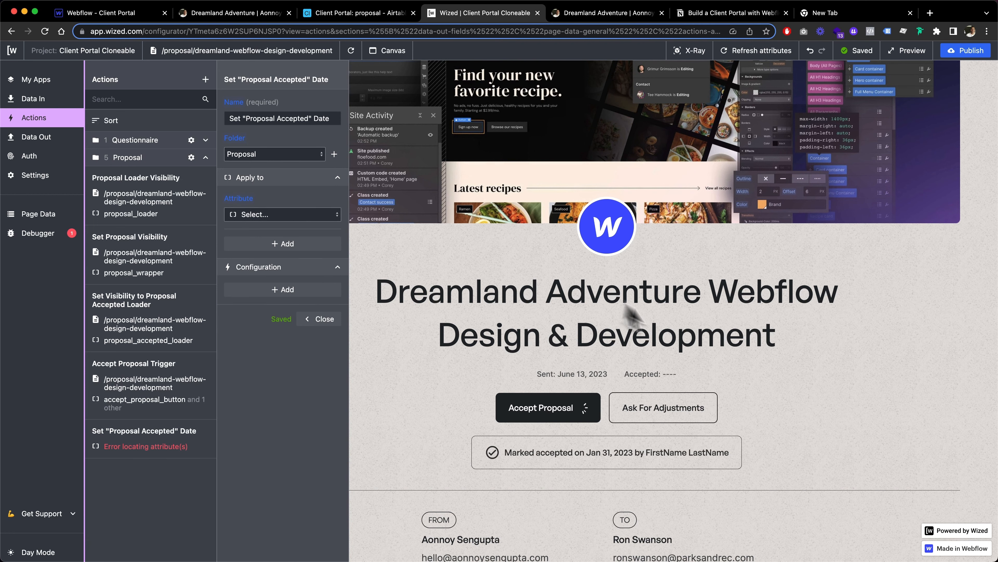
click(704, 53)
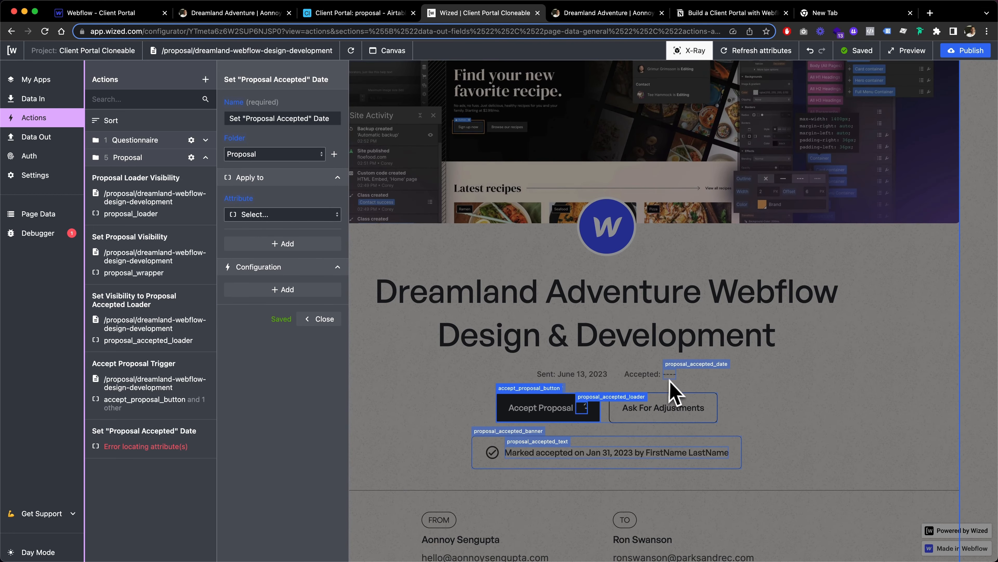
click(689, 52)
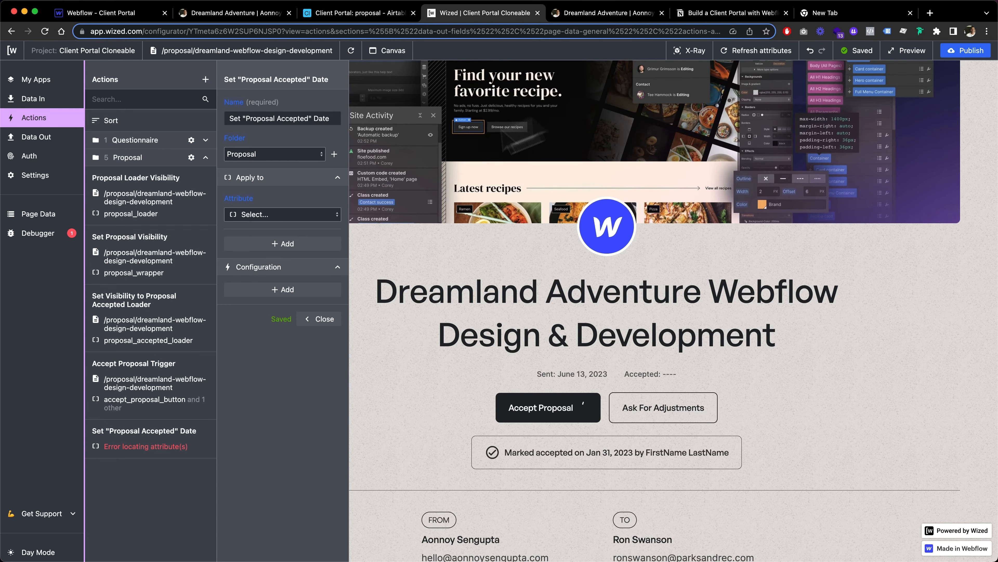
click(244, 215)
text(pr)
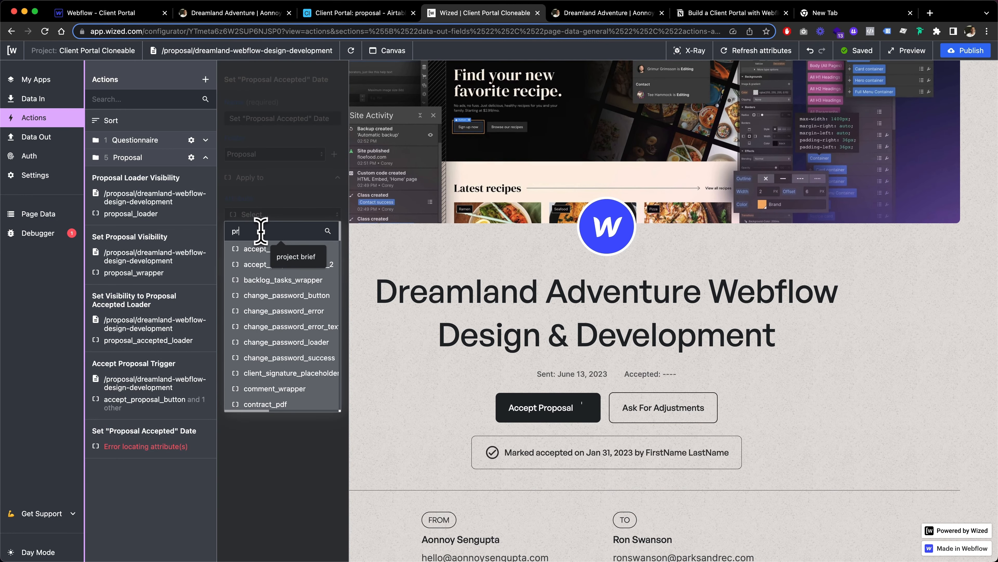
text(oposal_acce)
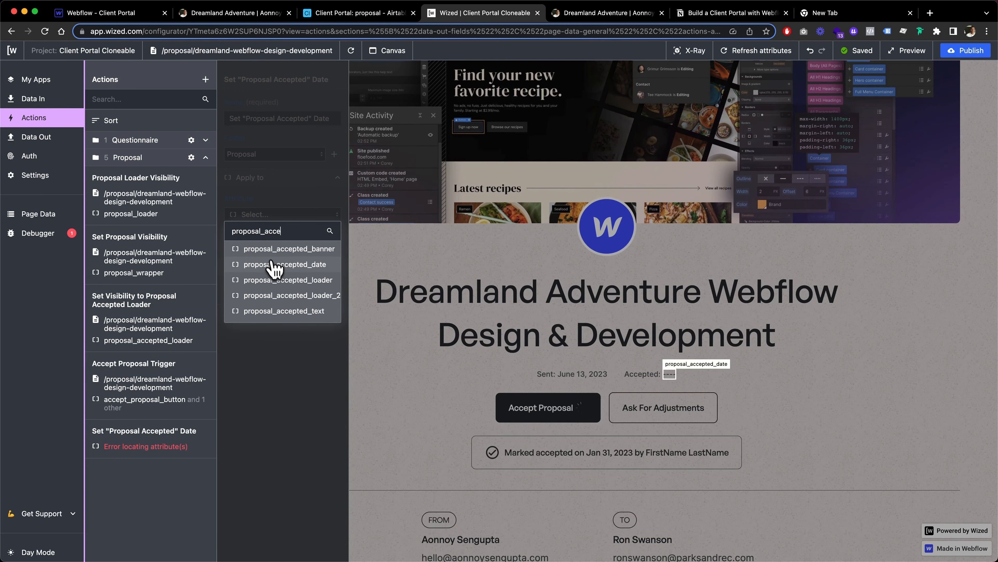
click(269, 264)
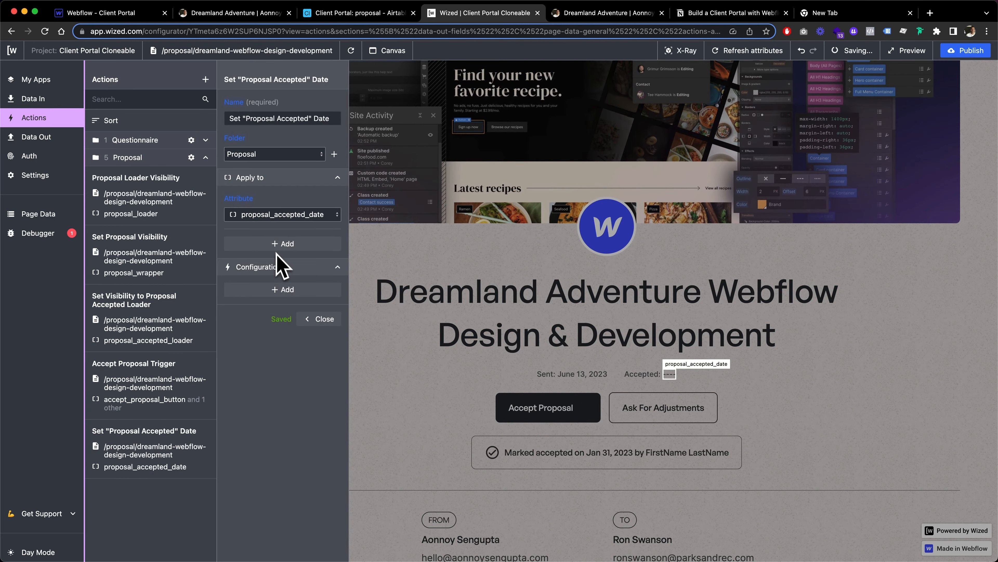
Add a Set text setting to the date action's configuration with Html as the text type.
click(267, 303)
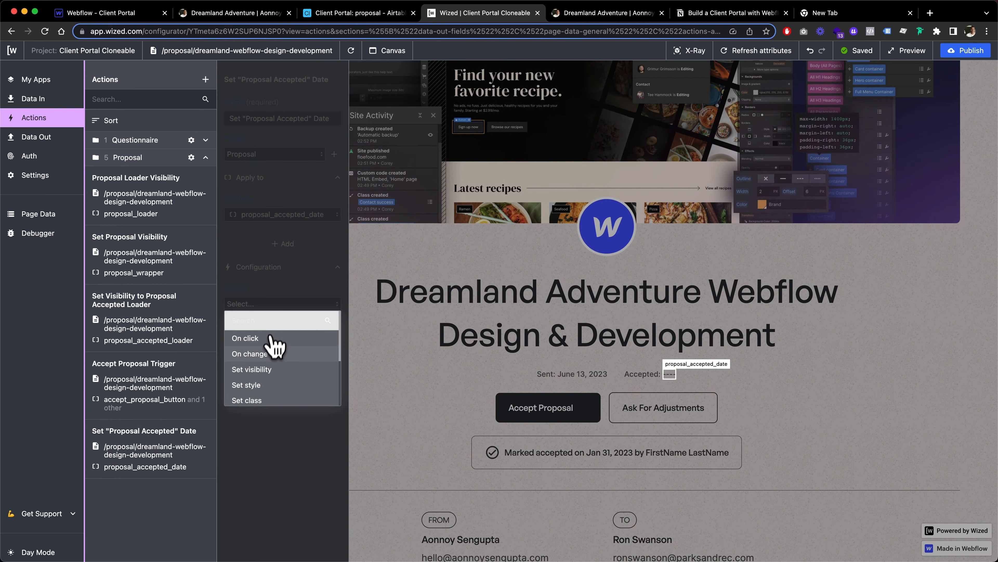
scroll(271, 379, down, 1)
click(271, 389)
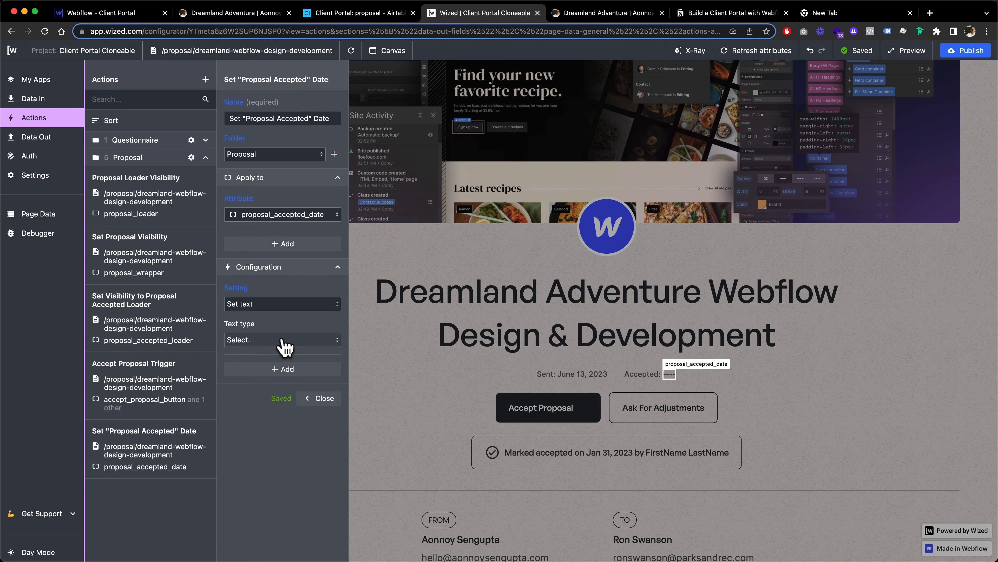
click(281, 340)
click(269, 374)
click(269, 376)
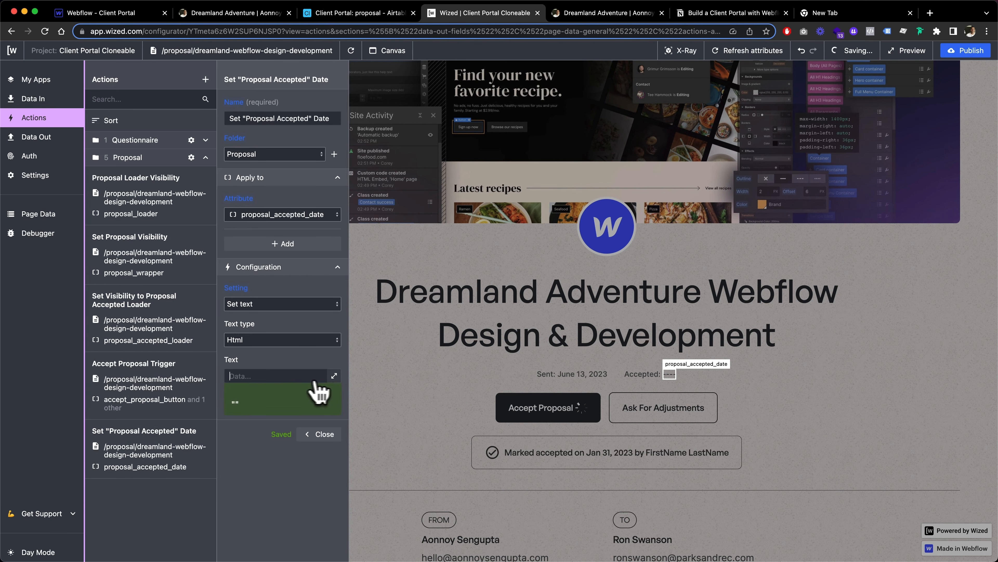
Enter {{r.2.d.dateAcceptedPretty}} from the Load Proposal request's results as the accepted date text.
click(335, 375)
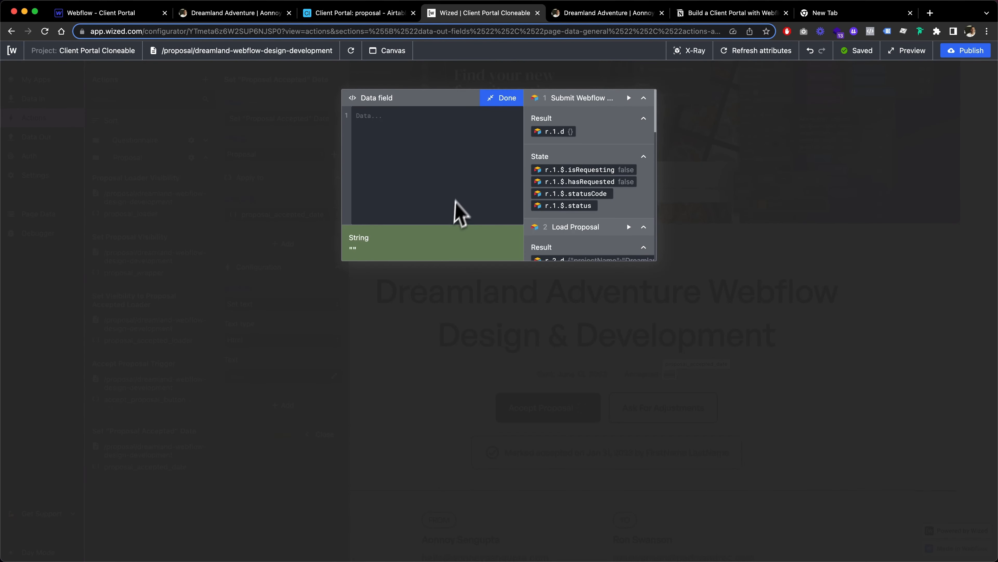
scroll(555, 190, down, 5)
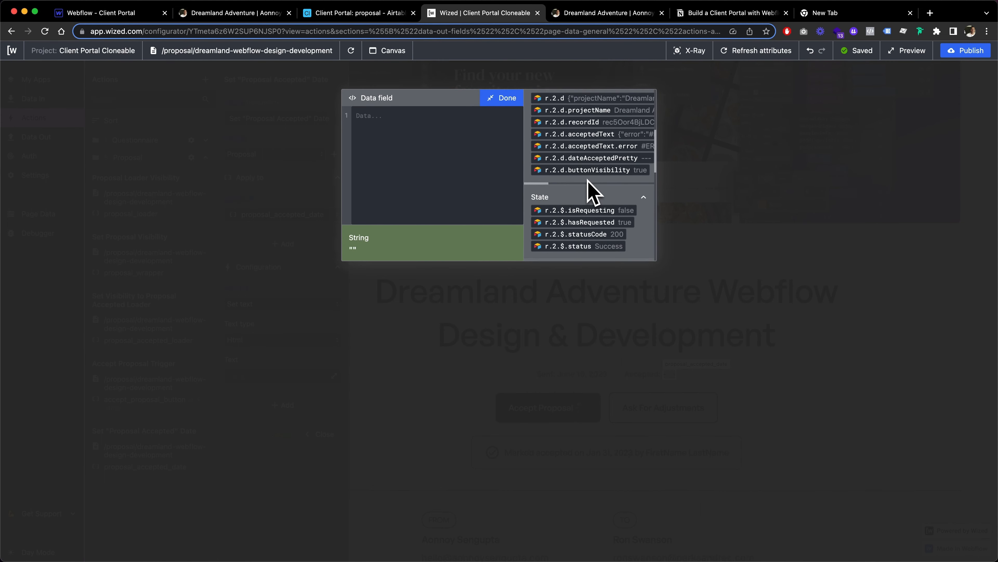
scroll(587, 180, right, 1)
scroll(587, 180, left, 1)
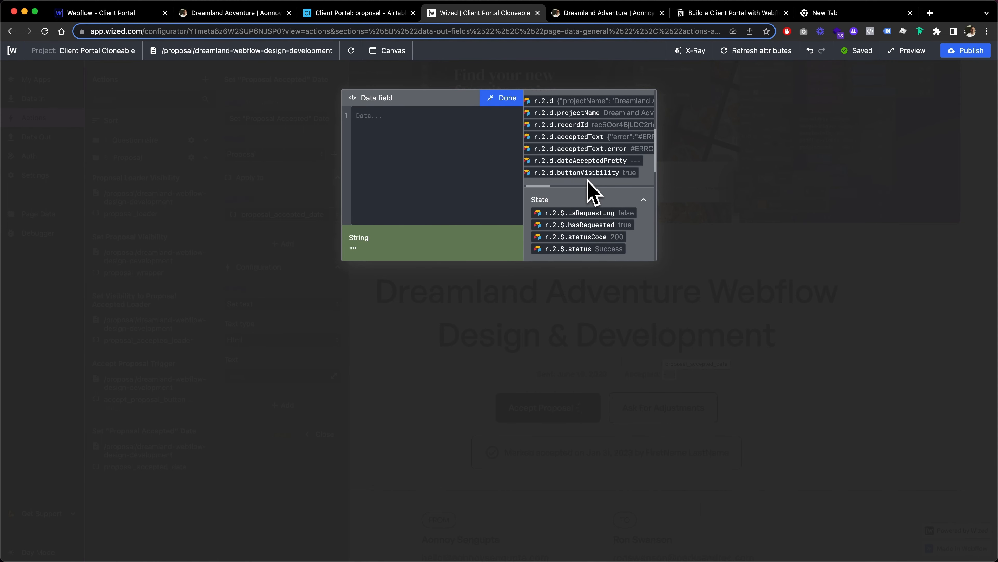
click(580, 161)
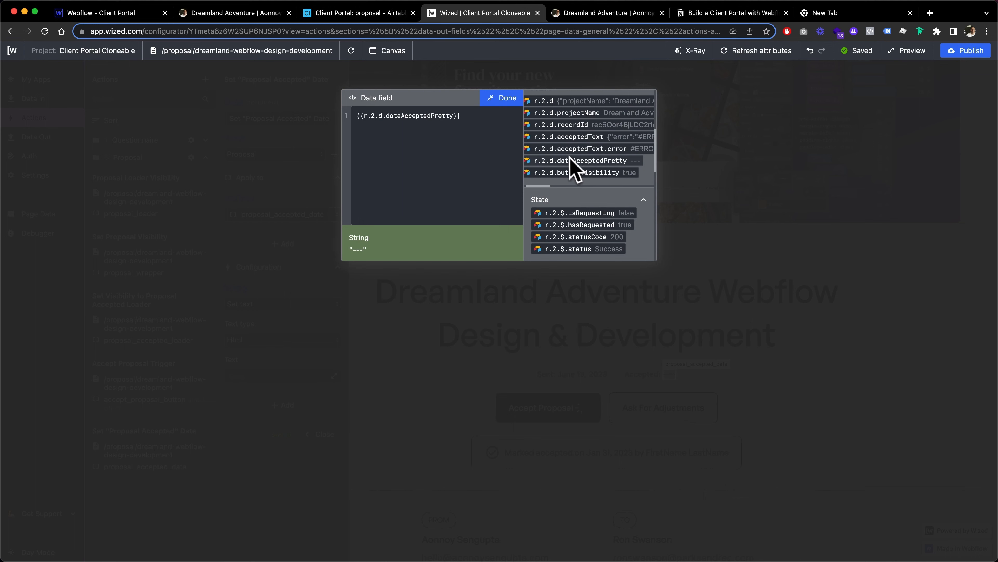
Confirm the accepted date text expression and close the date action's settings.
scroll(597, 163, up, 1)
scroll(599, 162, up, 2)
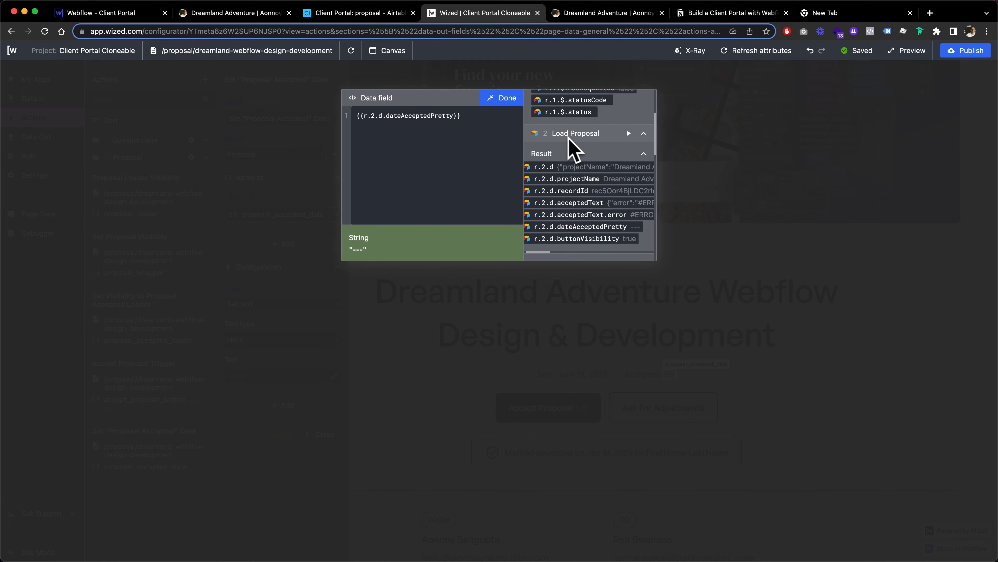
scroll(578, 153, down, 1)
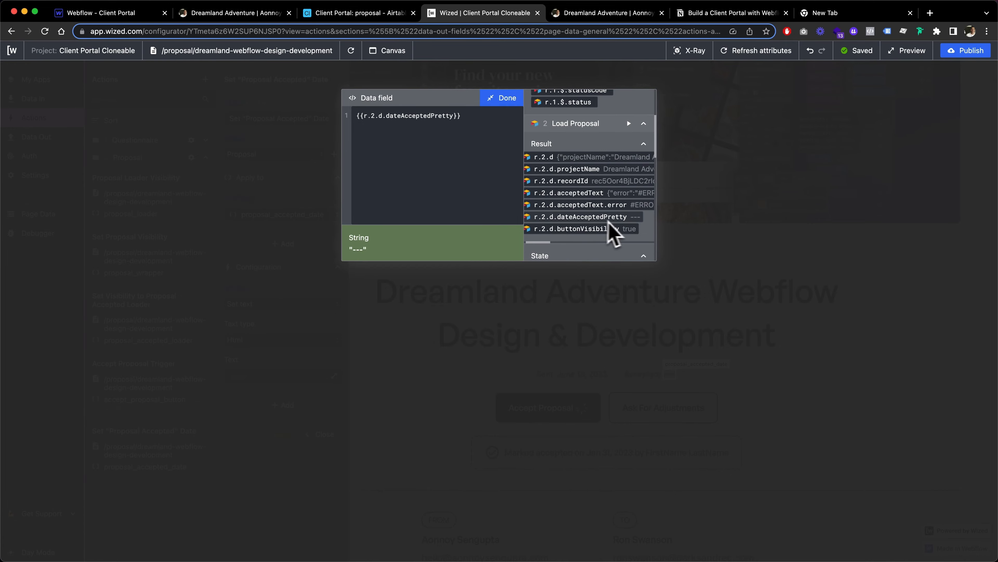
click(507, 100)
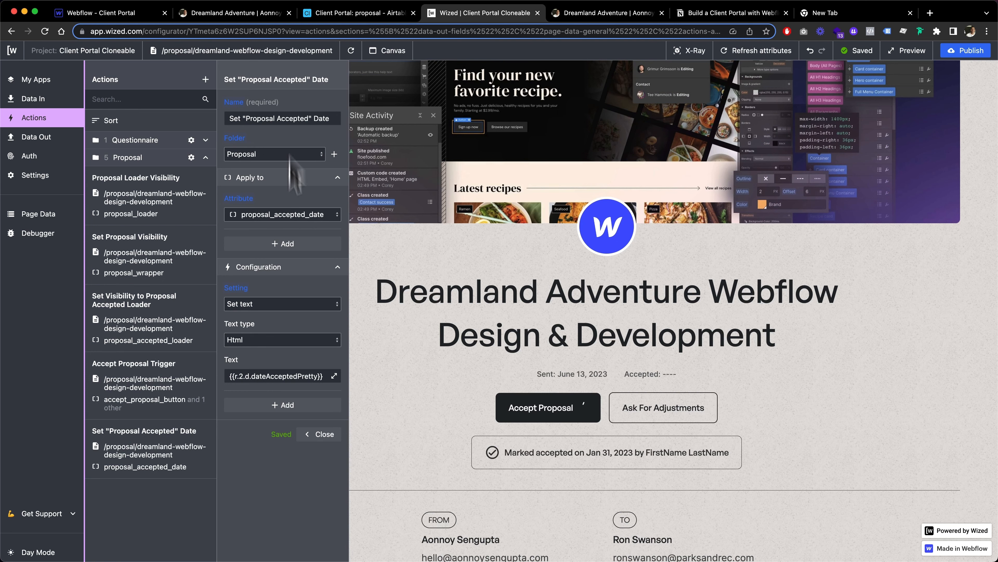
click(321, 434)
Create a new action named Proposal Accepted Banner in the Proposal folder.
click(205, 80)
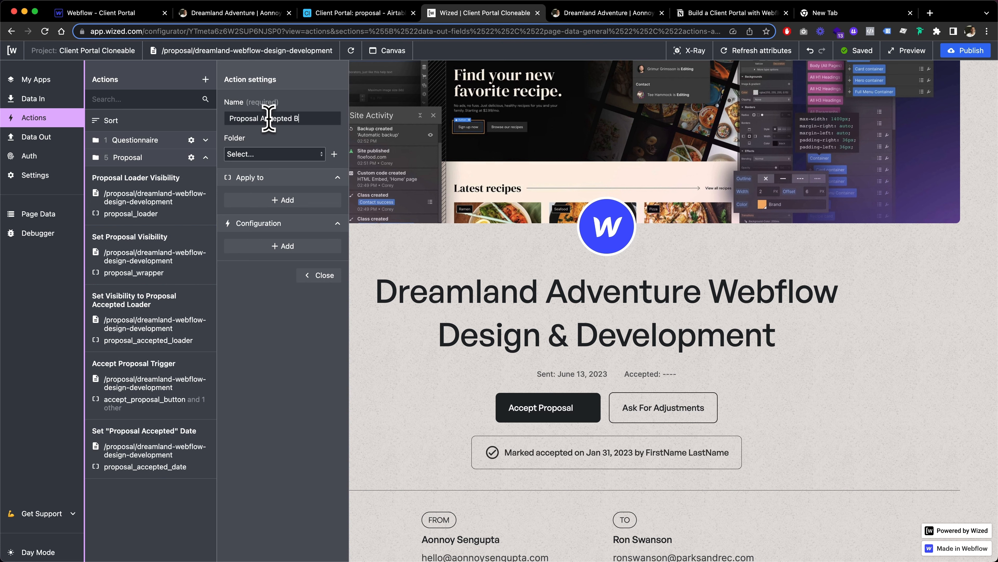
click(258, 154)
click(262, 188)
Apply the Proposal Accepted Banner action to the proposal_accepted_banner attribute.
click(275, 199)
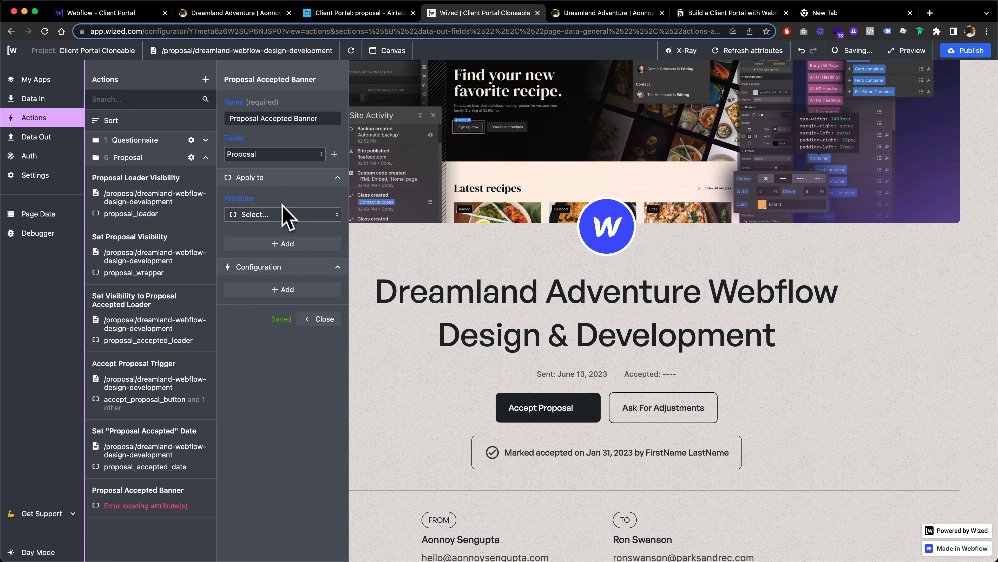
click(267, 214)
text(Prop)
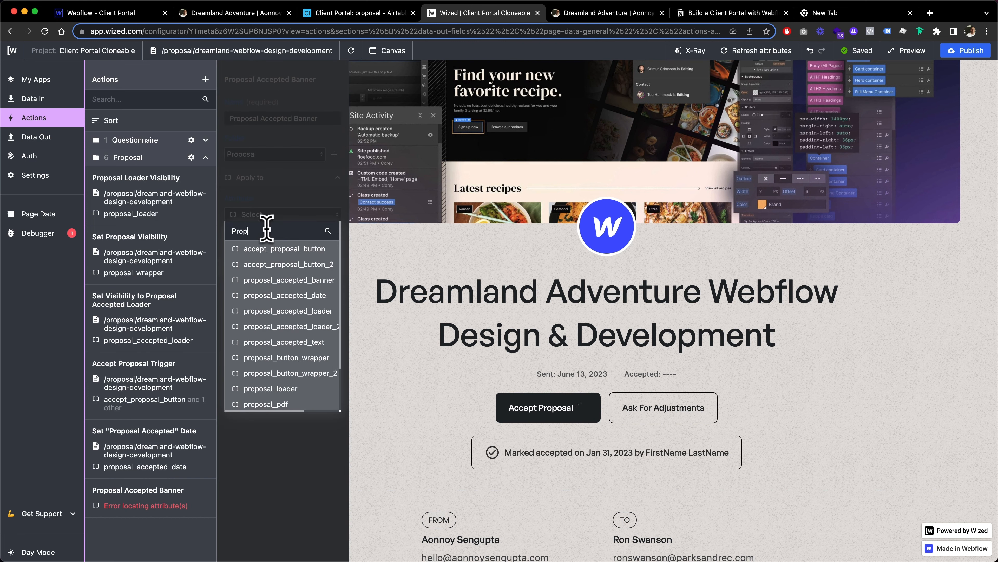
text(osal_a)
key(BackSpace)
key(BackSpace)
key(BackSpace)
key(BackSpace)
key(BackSpace)
key(BackSpace)
key(BackSpace)
key(BackSpace)
key(BackSpace)
key(BackSpace)
text([)
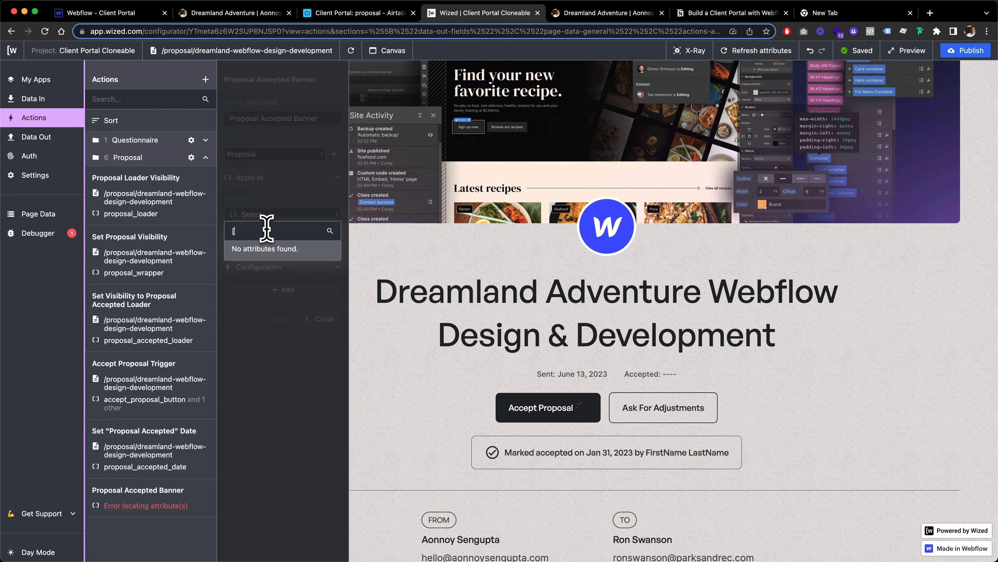
key(BackSpace)
text(proposal_accep)
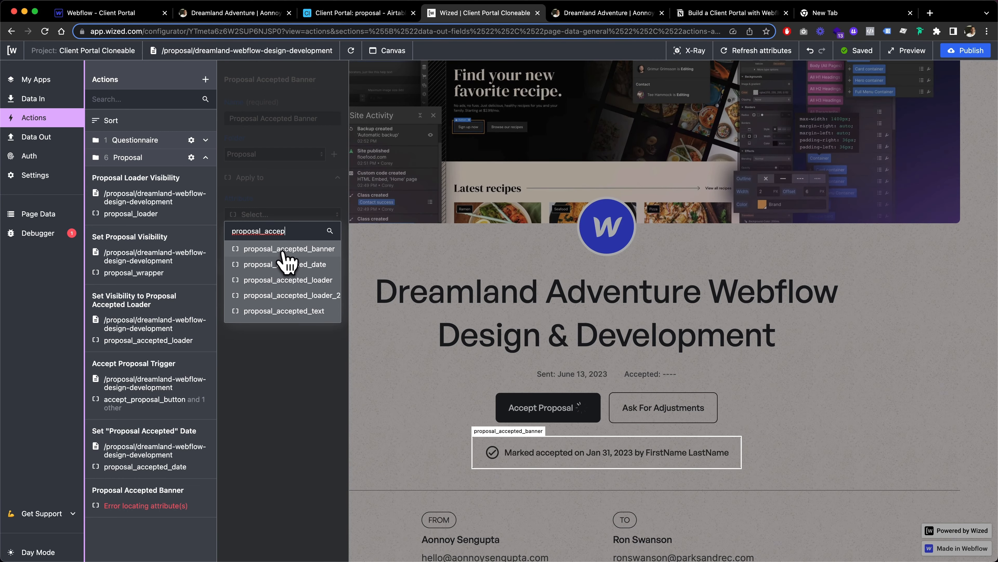
click(284, 252)
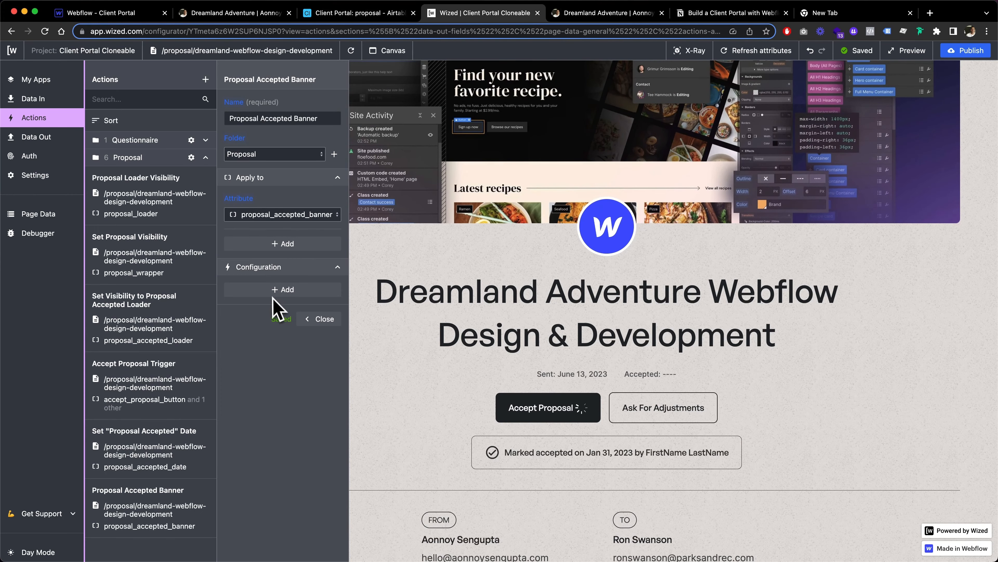
Add a Set visibility setting to the Proposal Accepted Banner action's configuration.
click(274, 295)
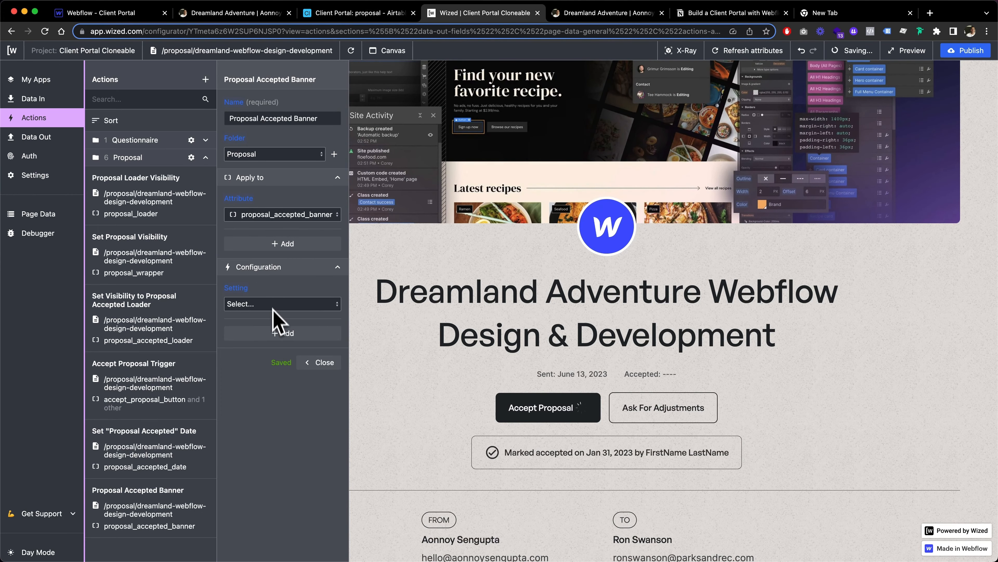
click(257, 309)
click(262, 372)
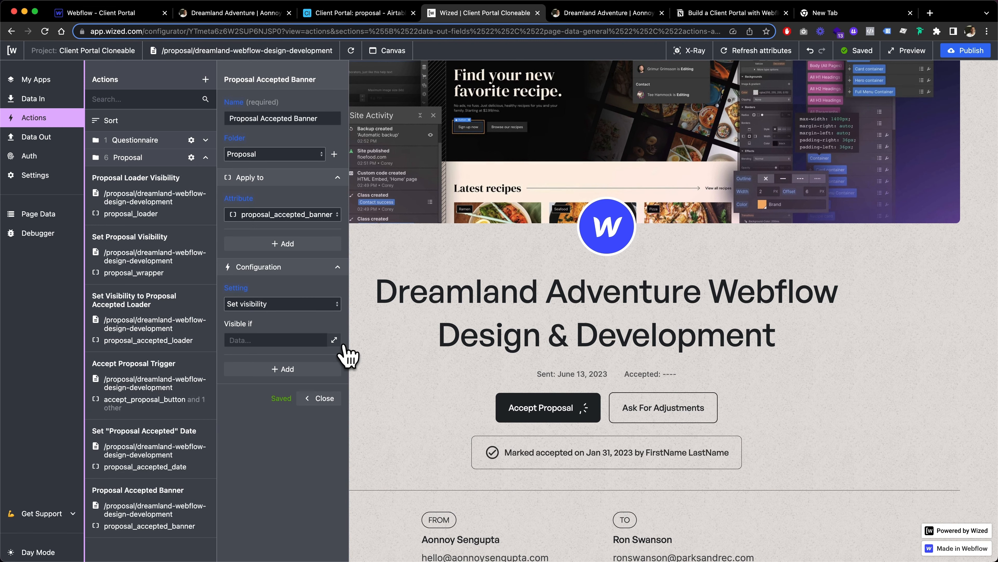
Open the banner's Visible if condition for editing and examine the fields in the Load Proposal request's results.
click(335, 340)
scroll(541, 212, down, 2)
scroll(537, 214, down, 3)
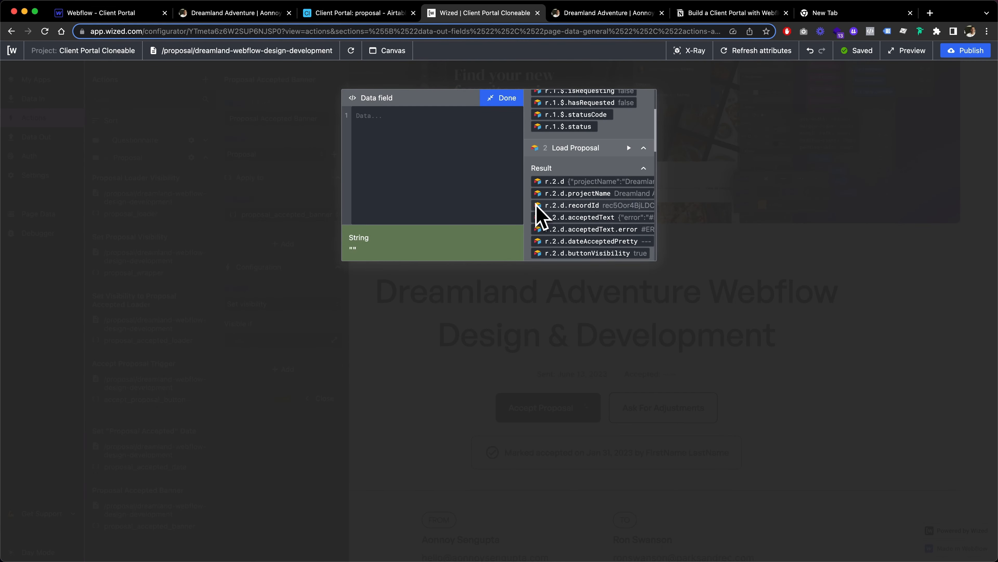
scroll(581, 169, right, 1)
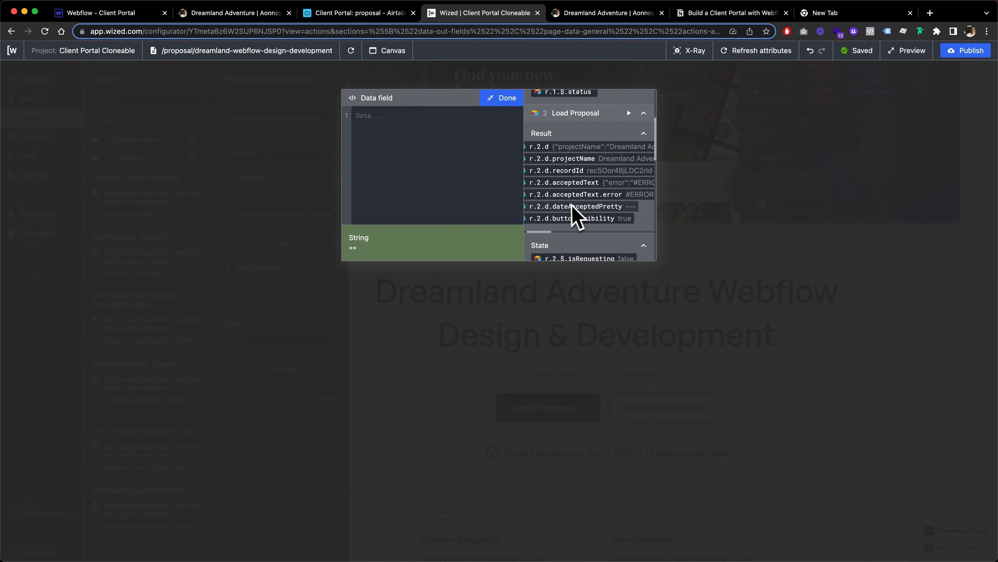
scroll(578, 214, left, 1)
scroll(569, 217, down, 1)
scroll(568, 212, down, 1)
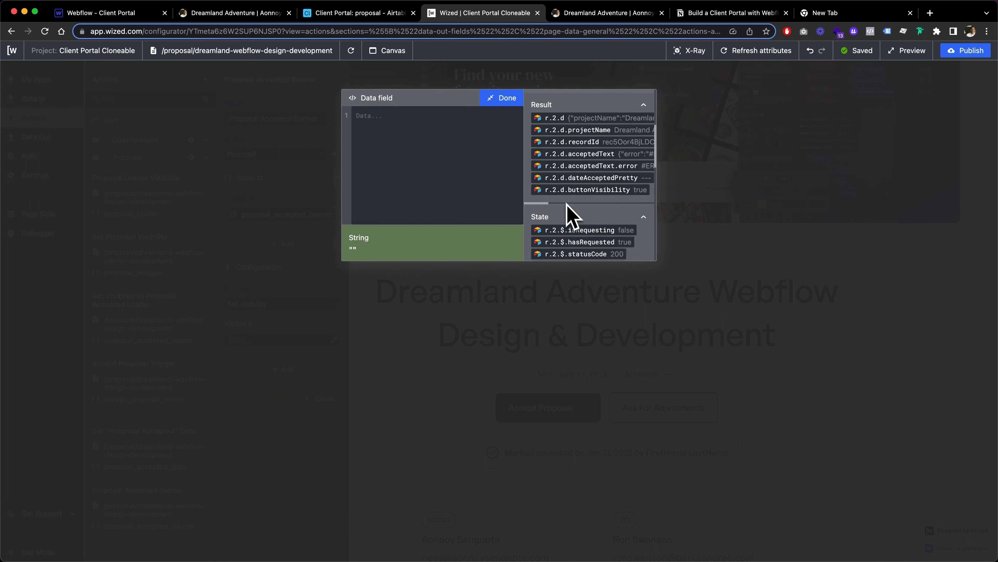
scroll(590, 185, right, 1)
scroll(598, 175, right, 1)
scroll(599, 175, left, 1)
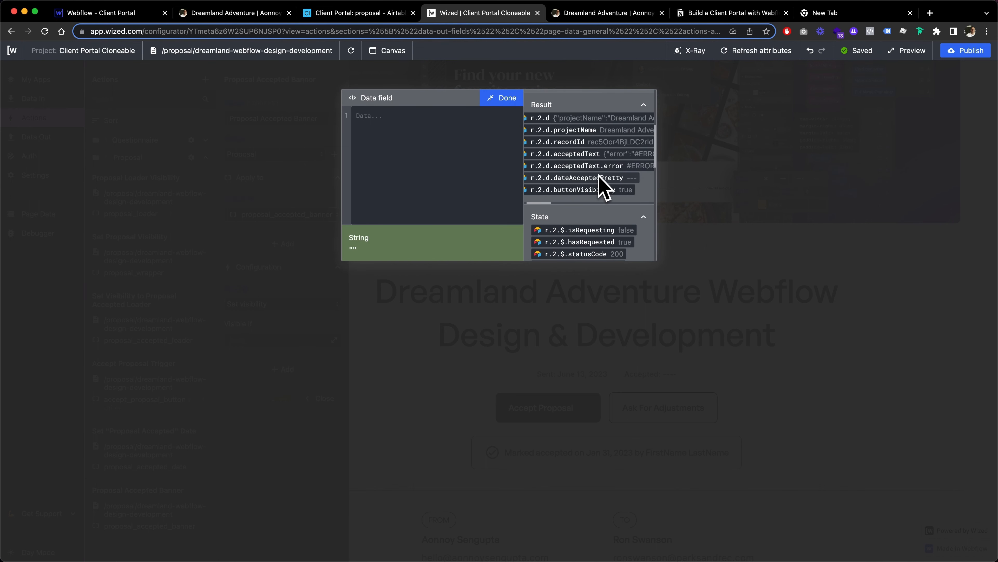
scroll(599, 175, right, 1)
scroll(598, 175, left, 1)
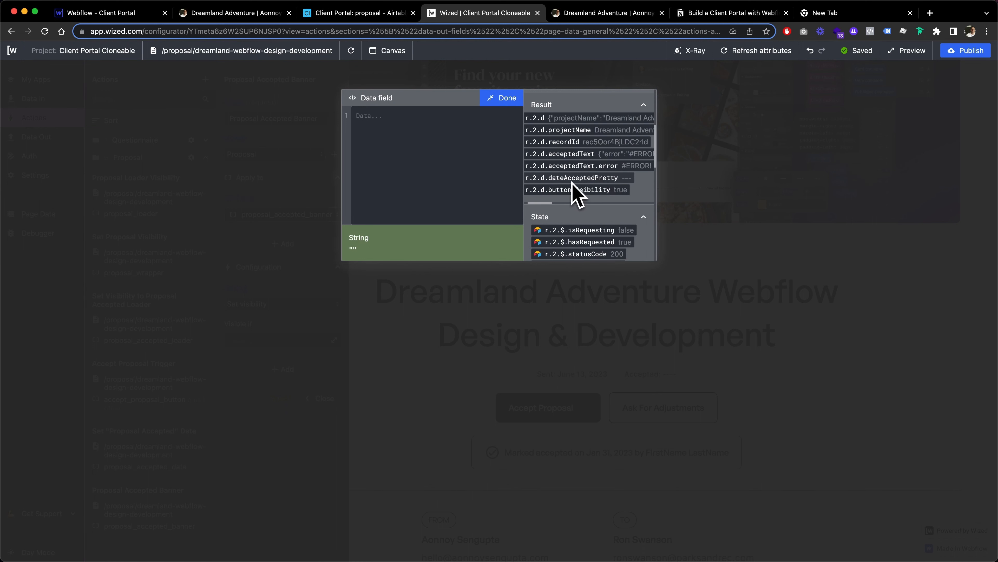
scroll(581, 208, left, 1)
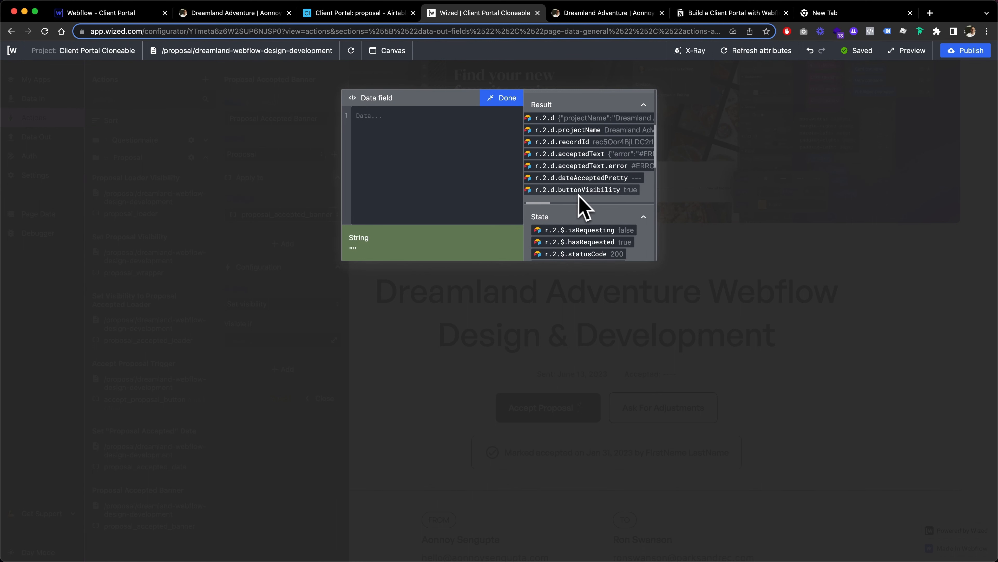
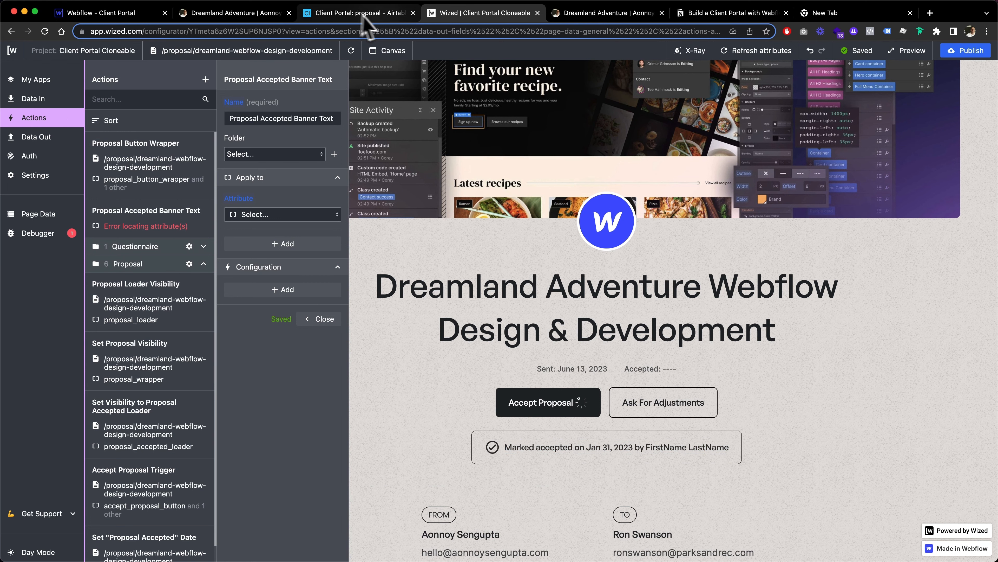
Check the dateAcceptedPretty and acceptedText columns of the proposal table in Airtable and return to Wized.
click(356, 13)
scroll(724, 169, right, 10)
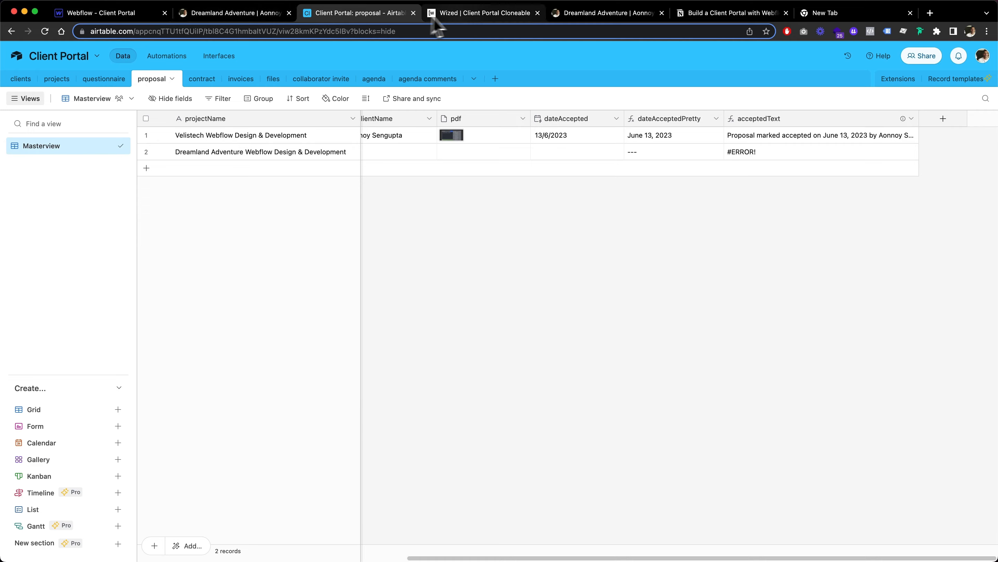
click(442, 14)
Apply the Proposal Accepted Banner Text action to the proposal_accepted_text attribute.
click(271, 213)
click(243, 232)
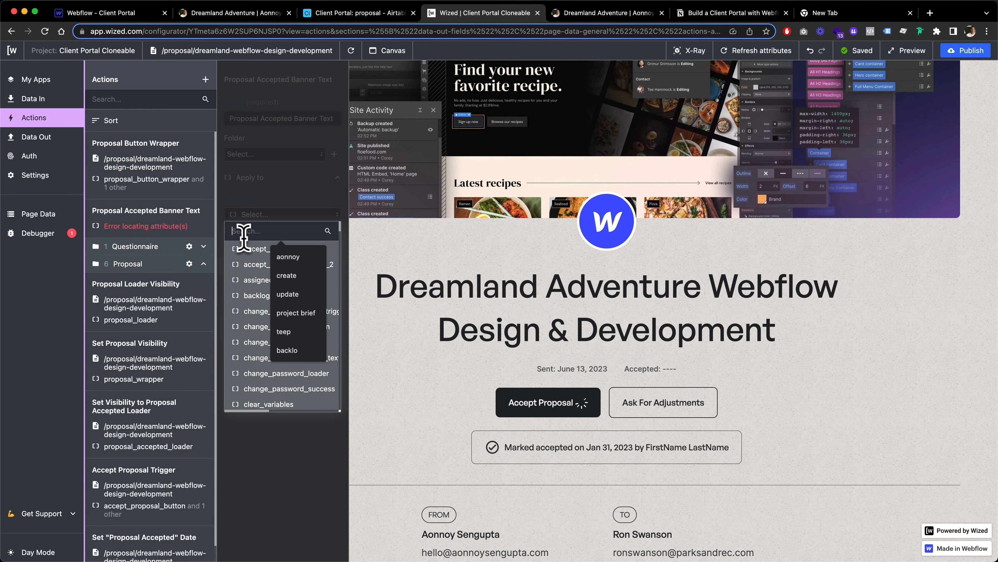
text(proposal)
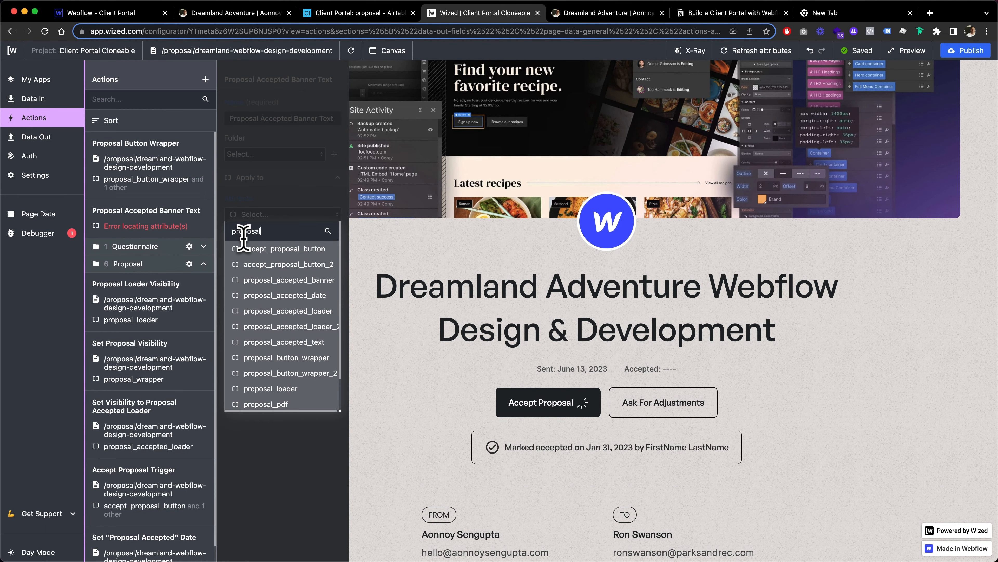
text(_accep)
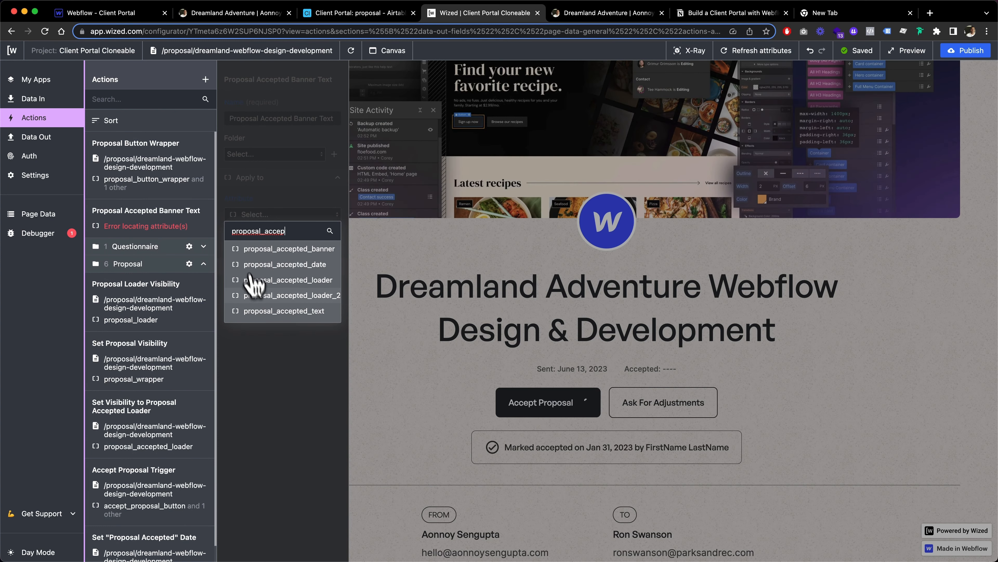
click(290, 312)
Add a Set text setting to the banner text action's configuration with Html as the text type.
click(293, 293)
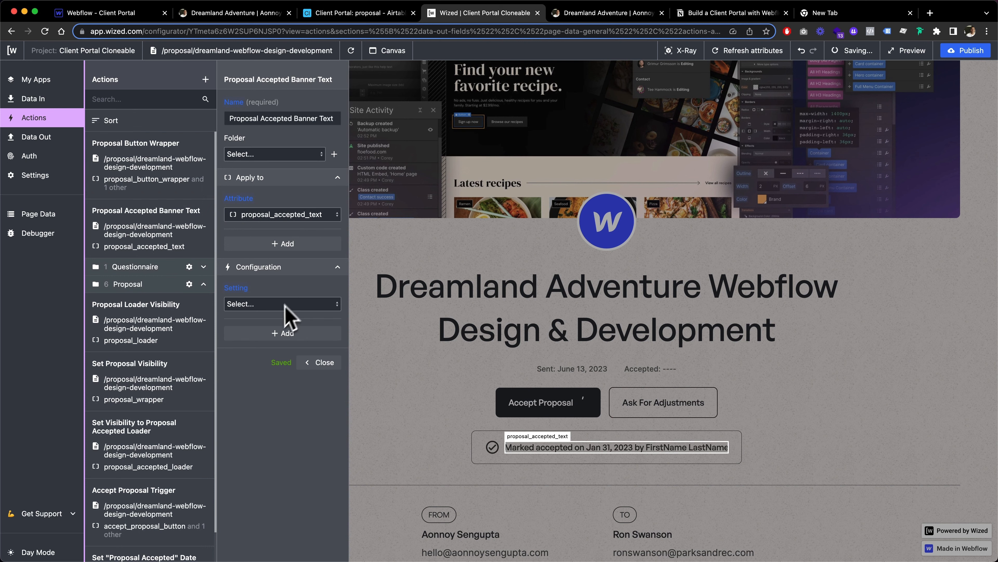
scroll(267, 370, down, 2)
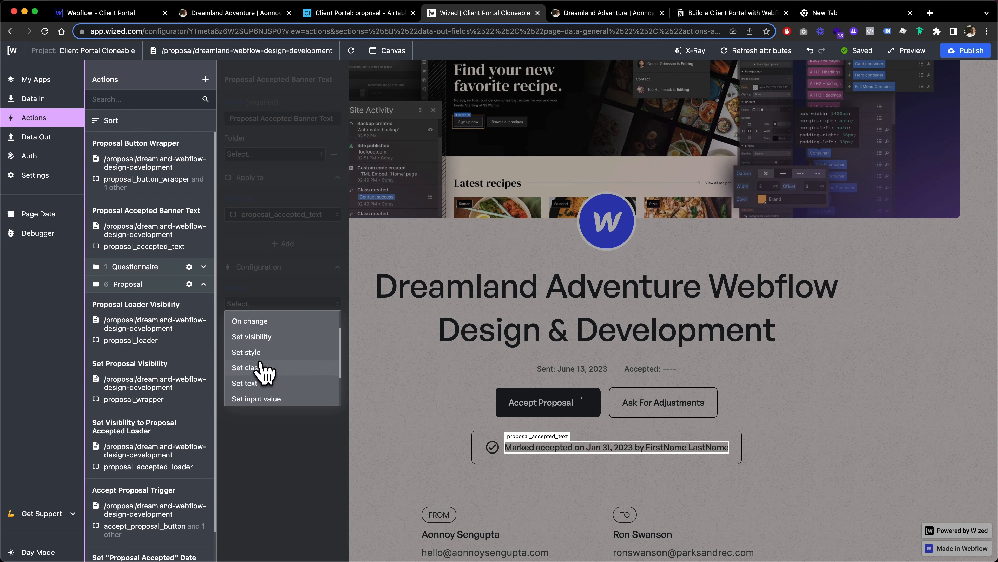
click(265, 395)
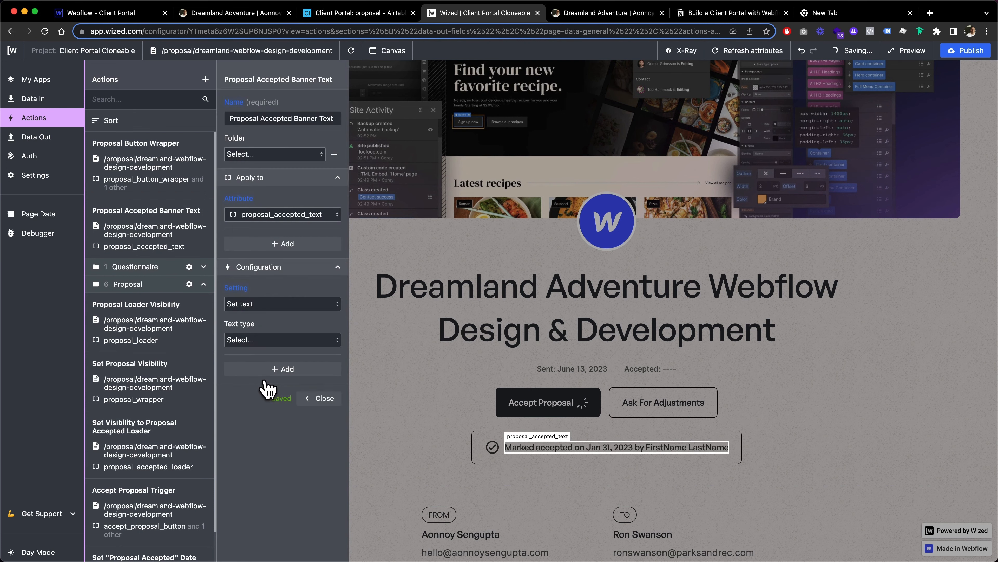
click(265, 340)
click(275, 373)
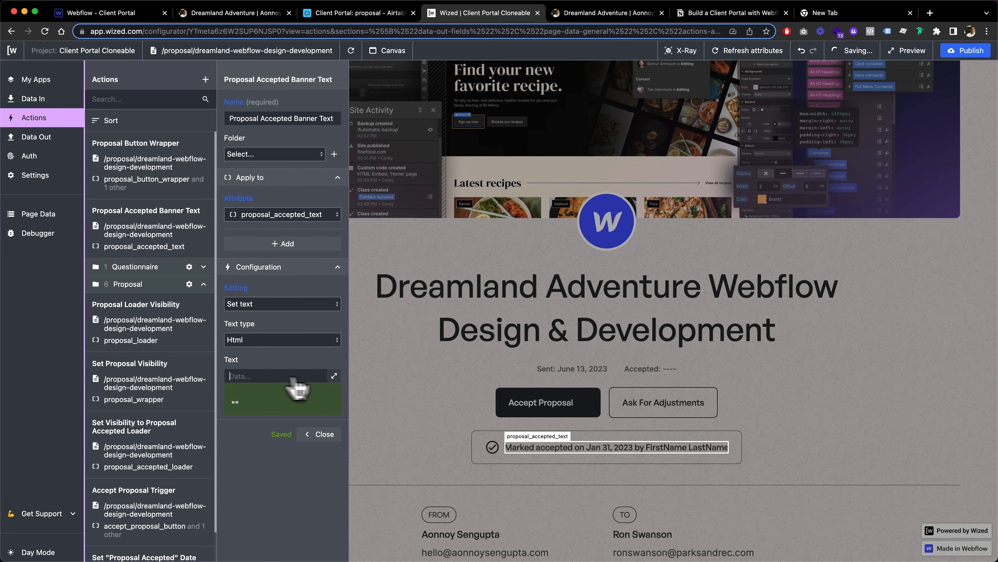
Enter {{r.2.d.acceptedText}} from the Load Proposal results as the banner text and close the action's settings.
click(334, 376)
scroll(630, 229, down, 5)
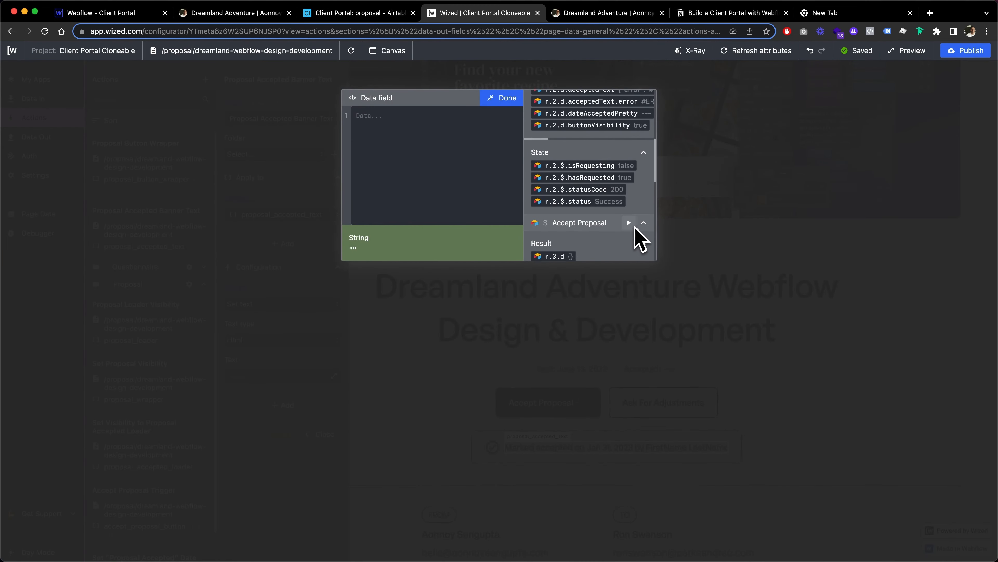
scroll(640, 235, up, 1)
scroll(606, 199, right, 2)
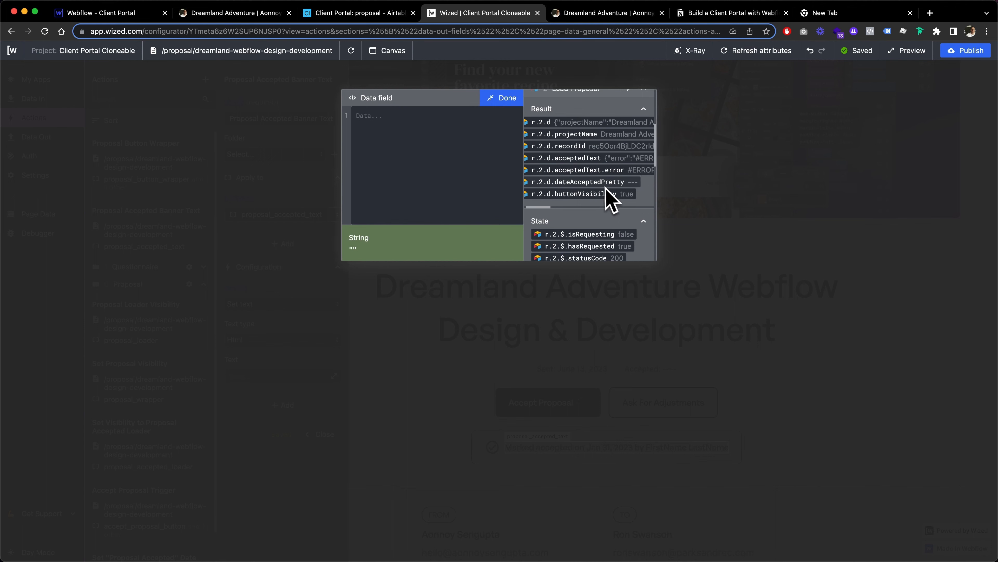
scroll(604, 185, left, 2)
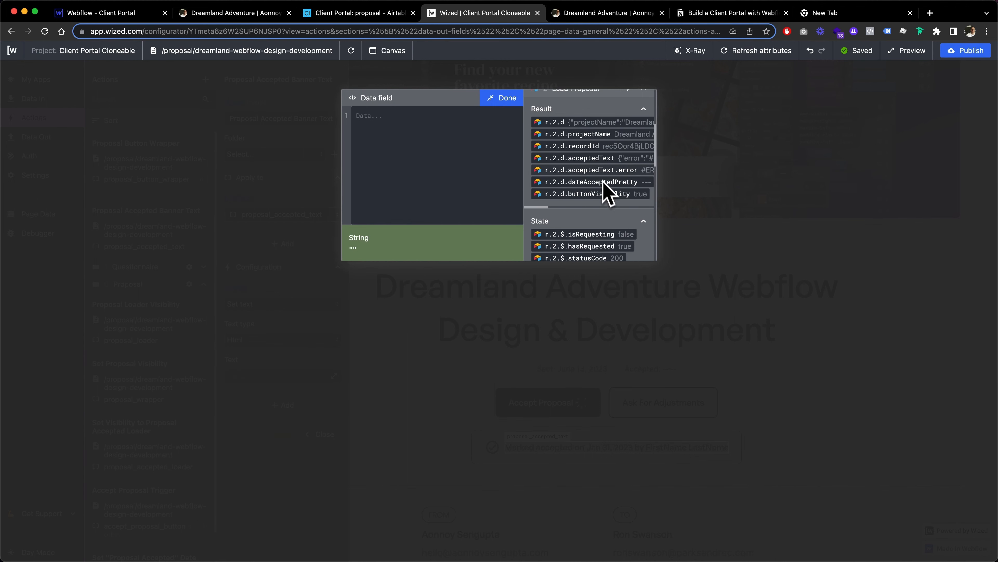
click(600, 162)
scroll(605, 189, right, 2)
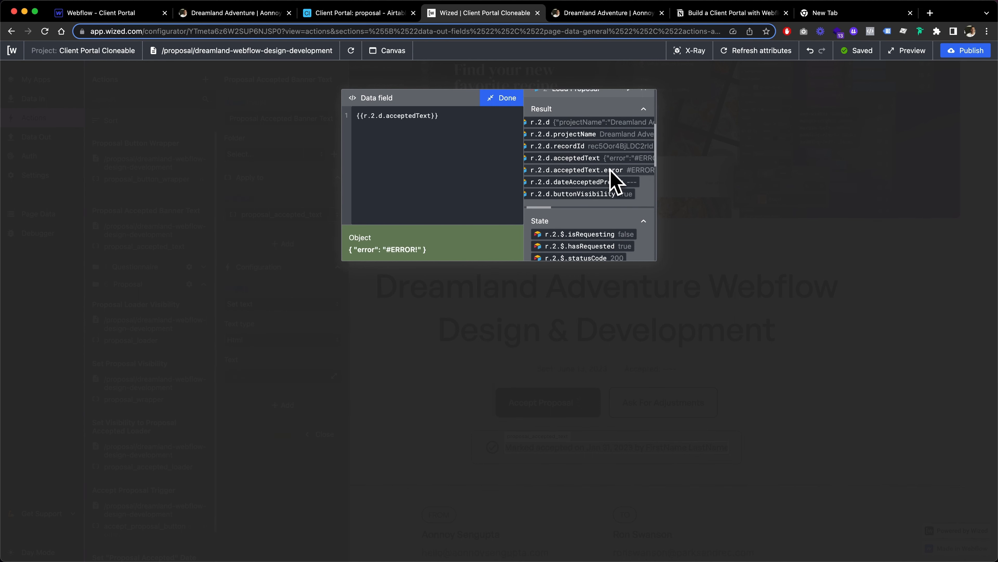
scroll(610, 170, right, 2)
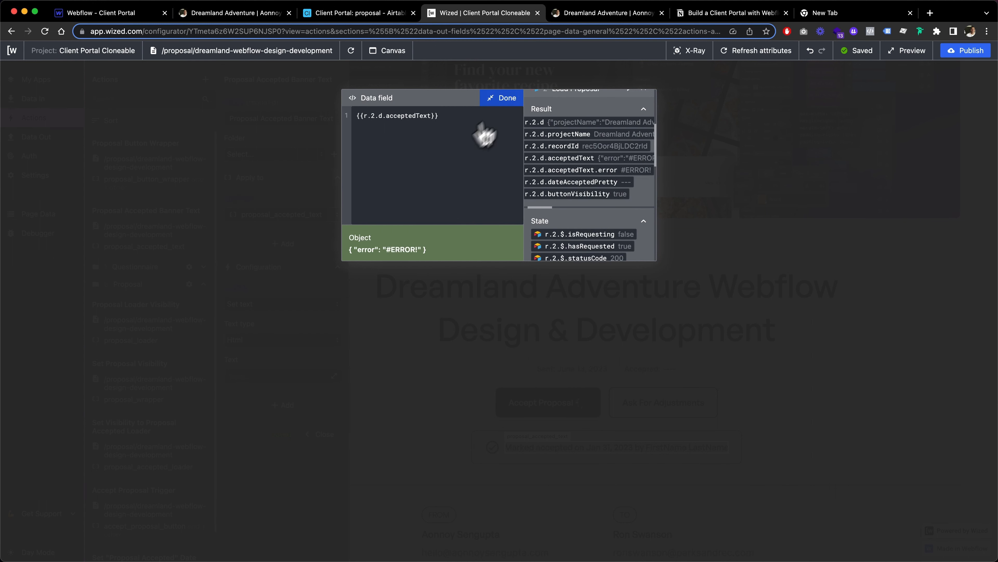
click(511, 101)
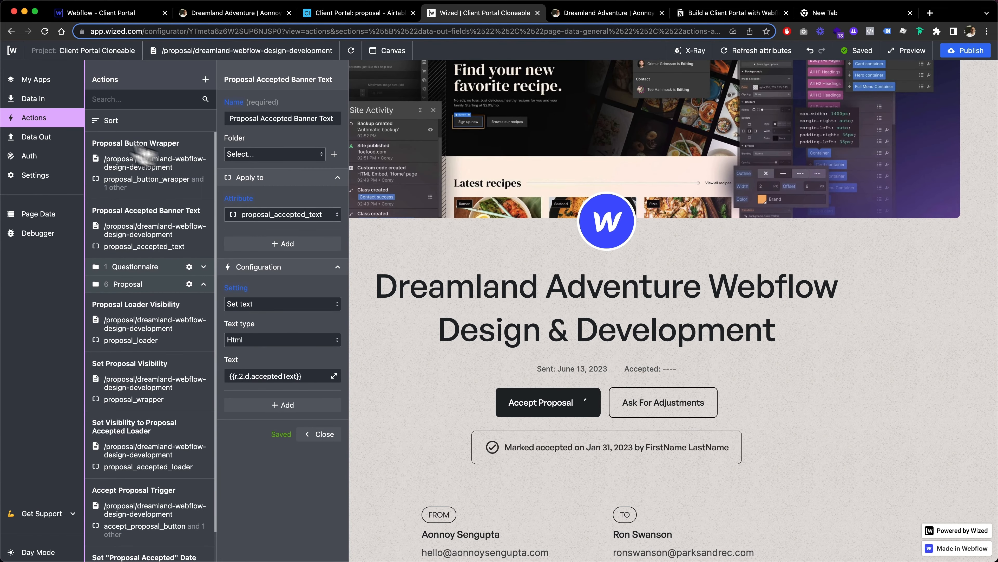
click(64, 121)
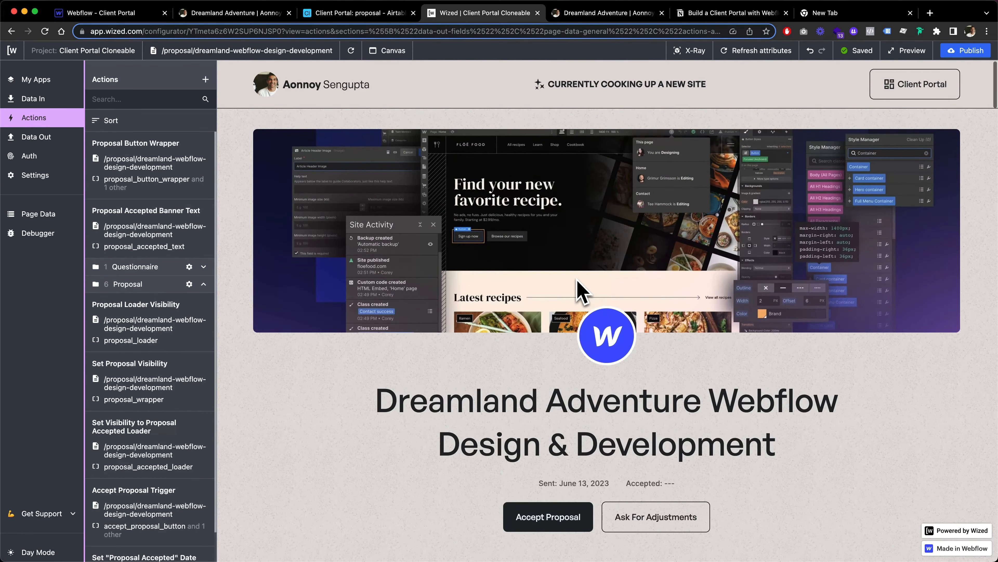
Reload the proposal page preview and look through its content to check the configured actions.
click(350, 51)
scroll(605, 161, down, 5)
scroll(606, 294, down, 20)
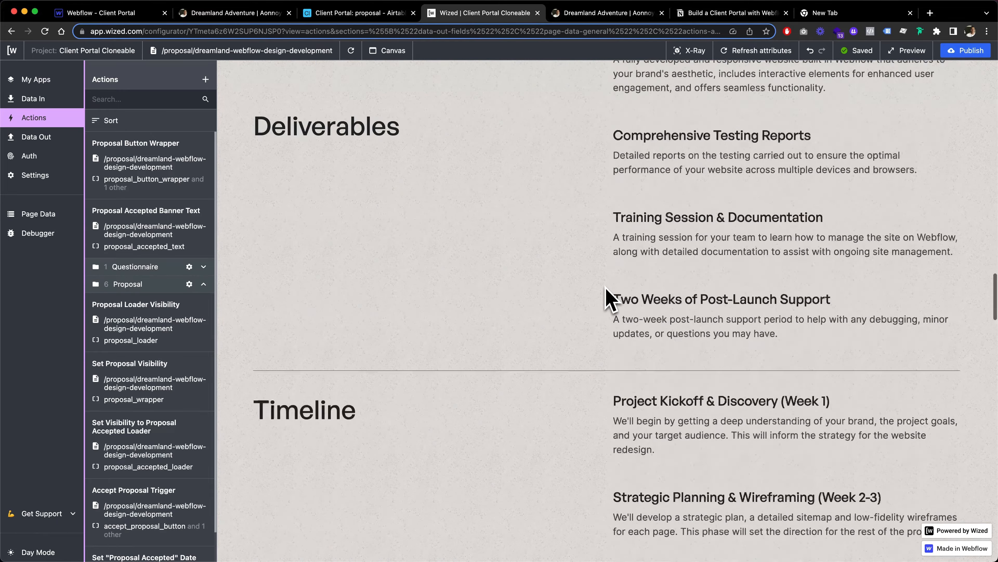
scroll(606, 287, up, 15)
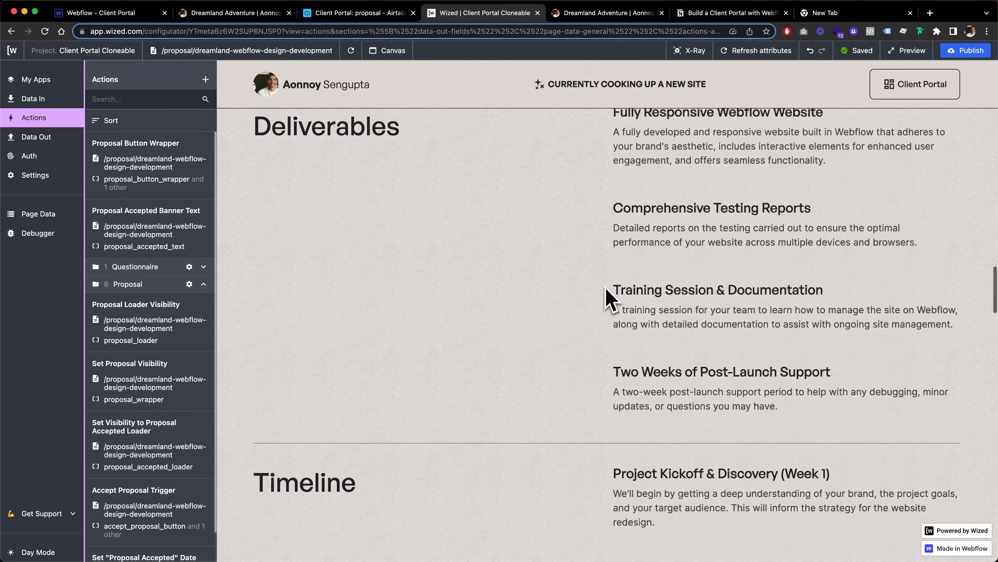
Accept the Dreamland Adventure proposal in the page preview and close the acceptance pop-up.
scroll(606, 287, down, 8)
scroll(608, 299, down, 20)
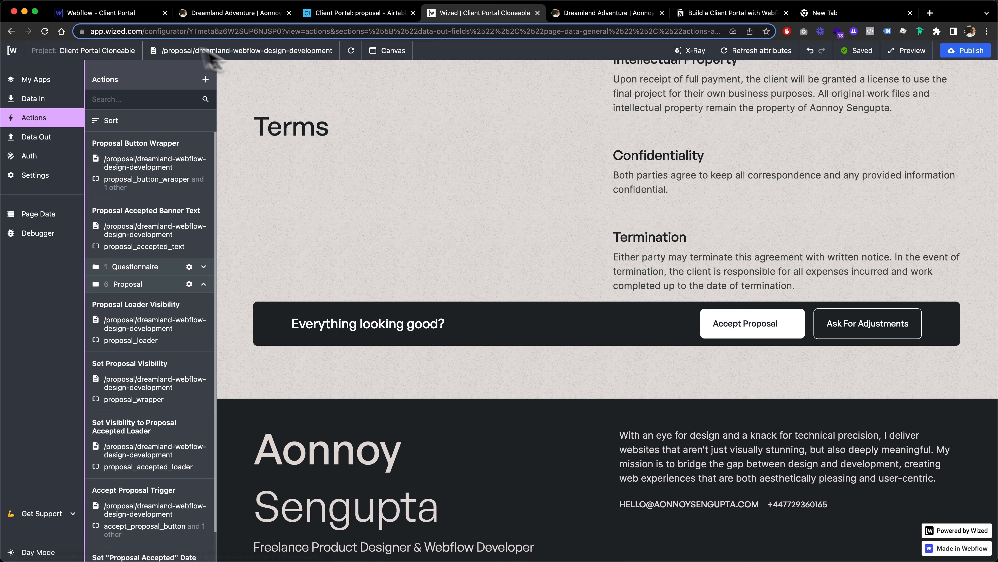
scroll(670, 315, up, 20)
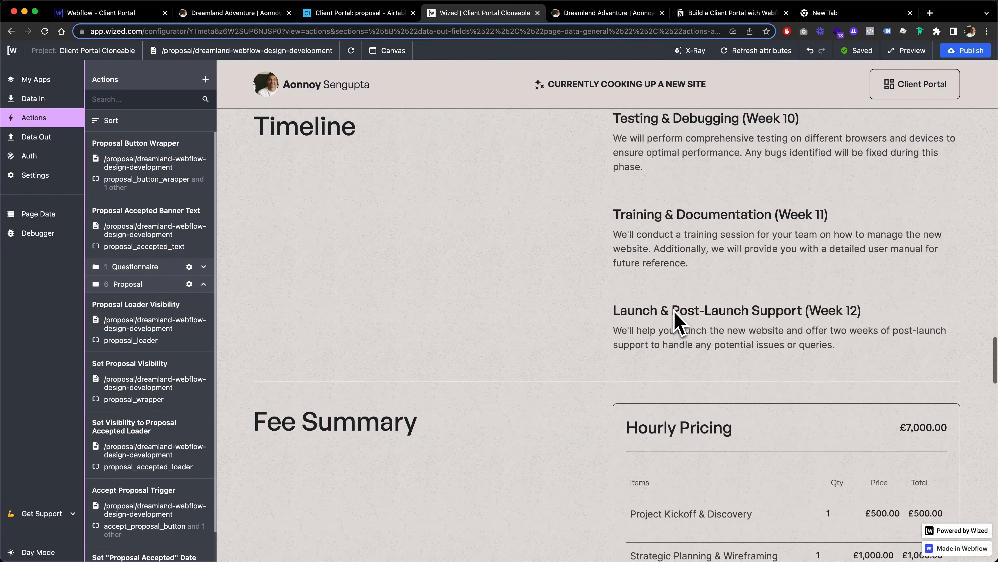
scroll(675, 317, down, 5)
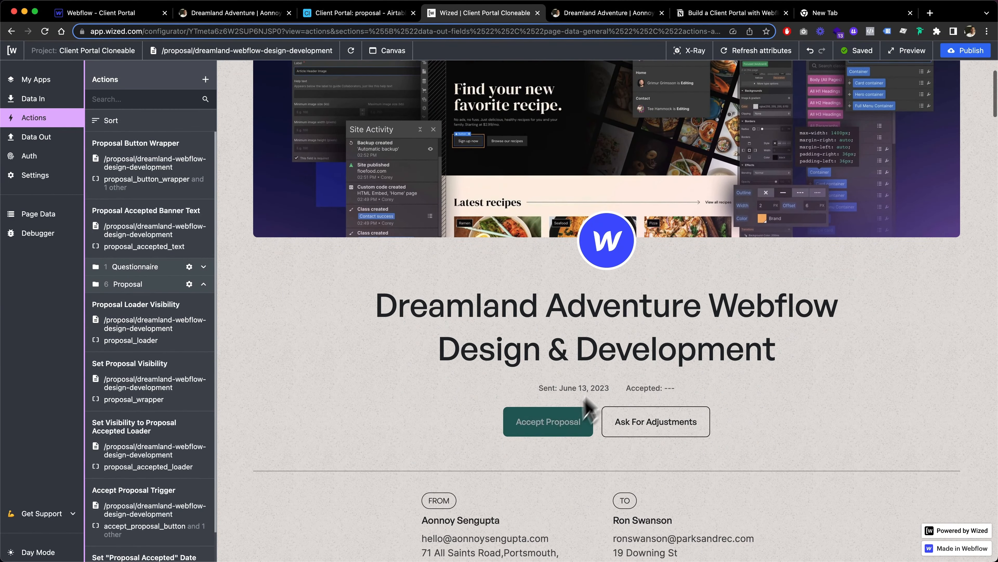
click(568, 423)
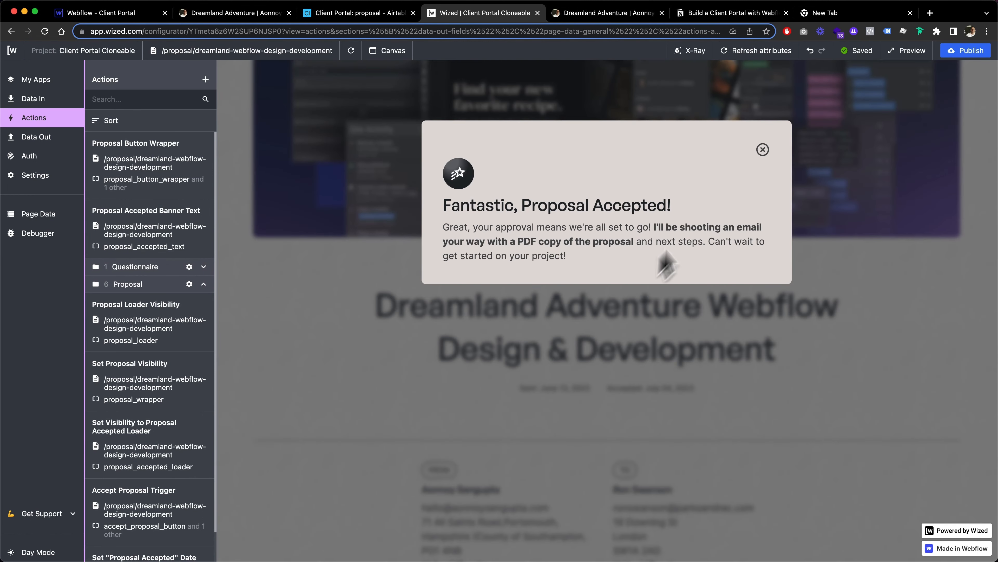
click(762, 151)
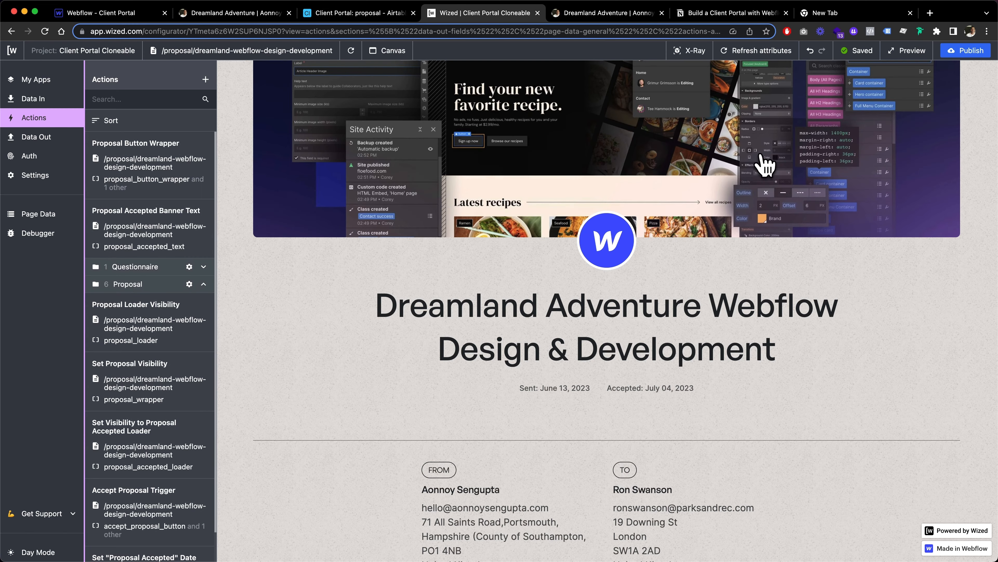
Check the accepted date and the area beneath it under the proposal title in the preview.
scroll(575, 412, down, 2)
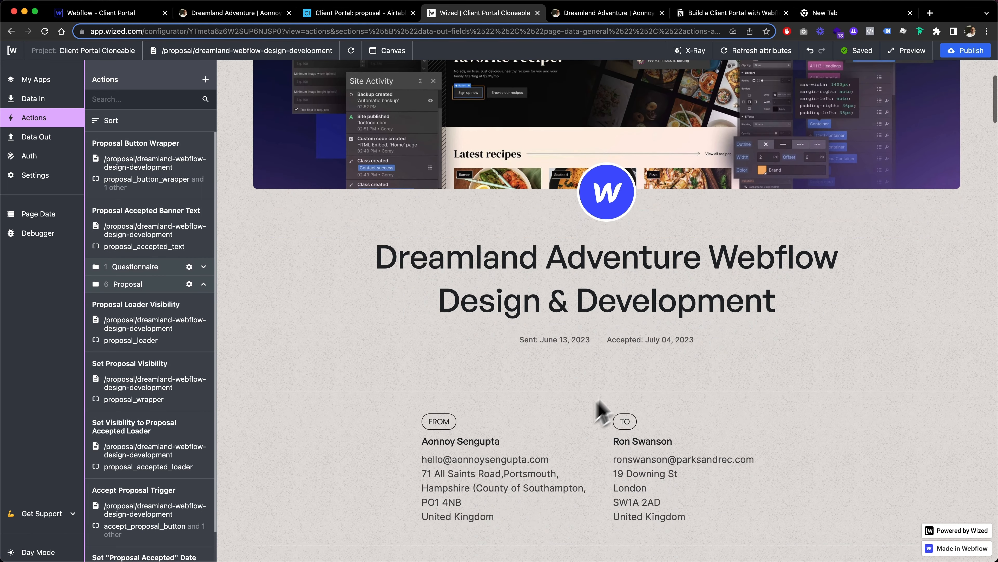
scroll(575, 387, down, 2)
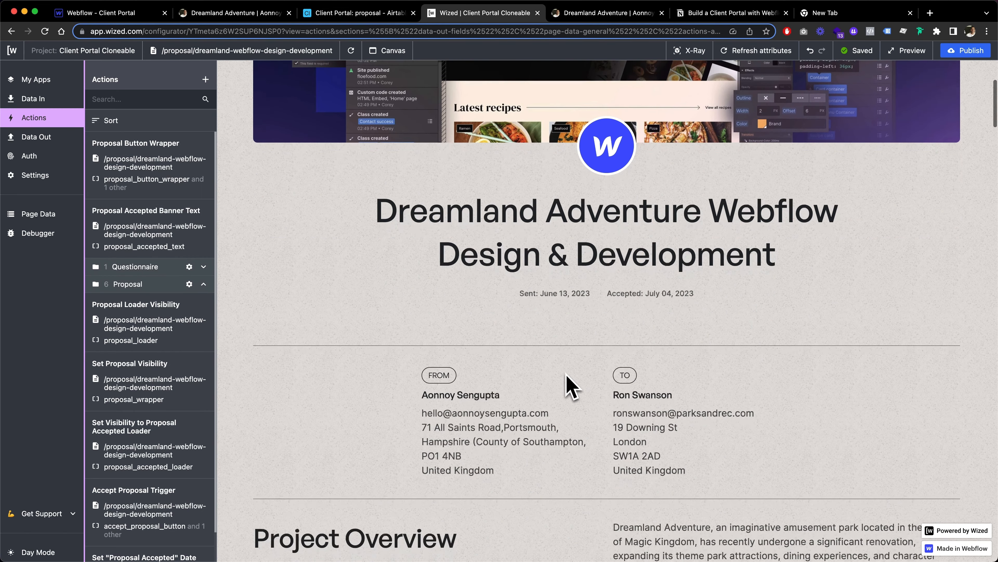
scroll(569, 386, down, 1)
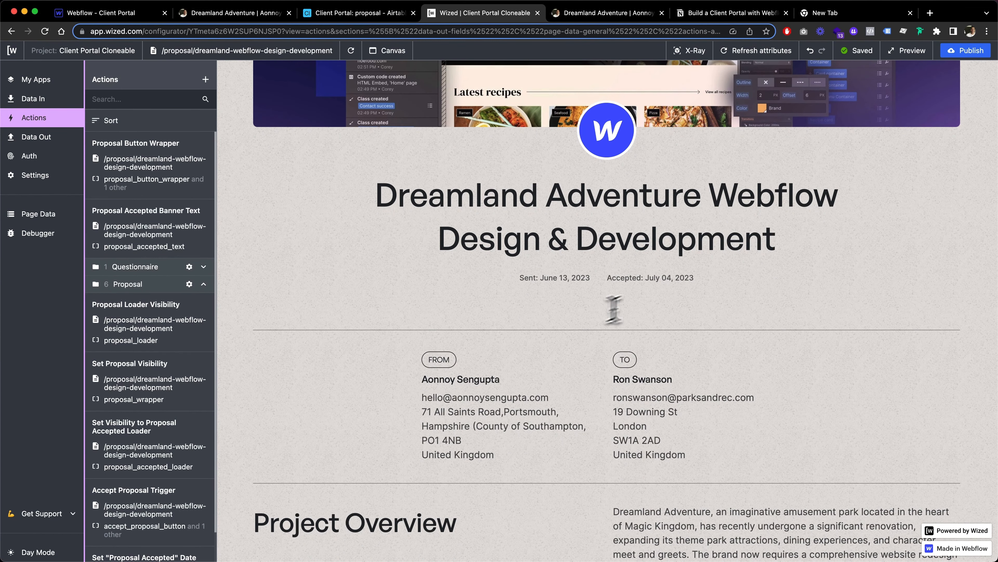
triple_click(657, 276)
click(707, 280)
Look through the accepted proposal page down to its footer, then reload the preview and examine the header area for the accepted banner.
scroll(566, 325, down, 6)
scroll(612, 246, down, 15)
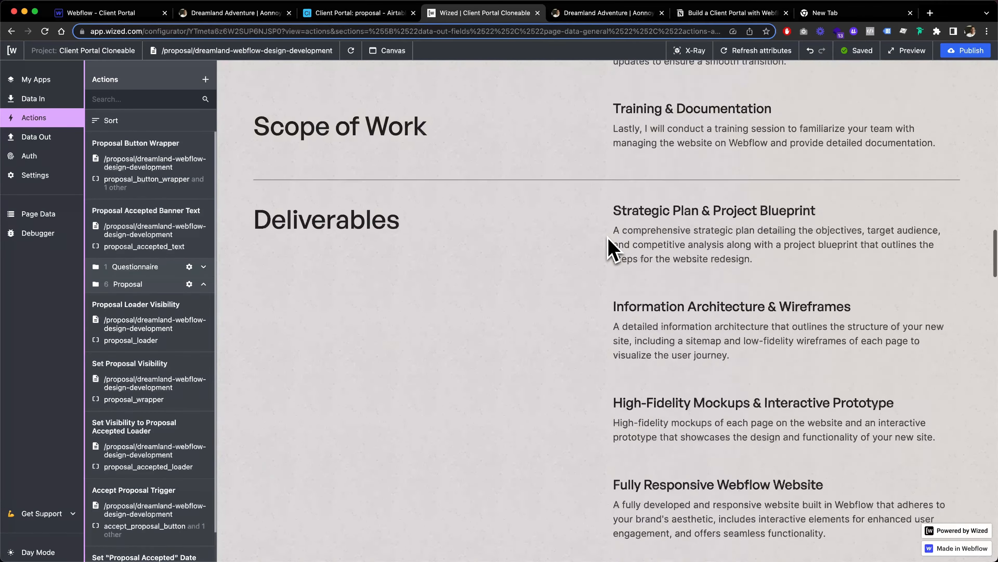
scroll(611, 247, down, 20)
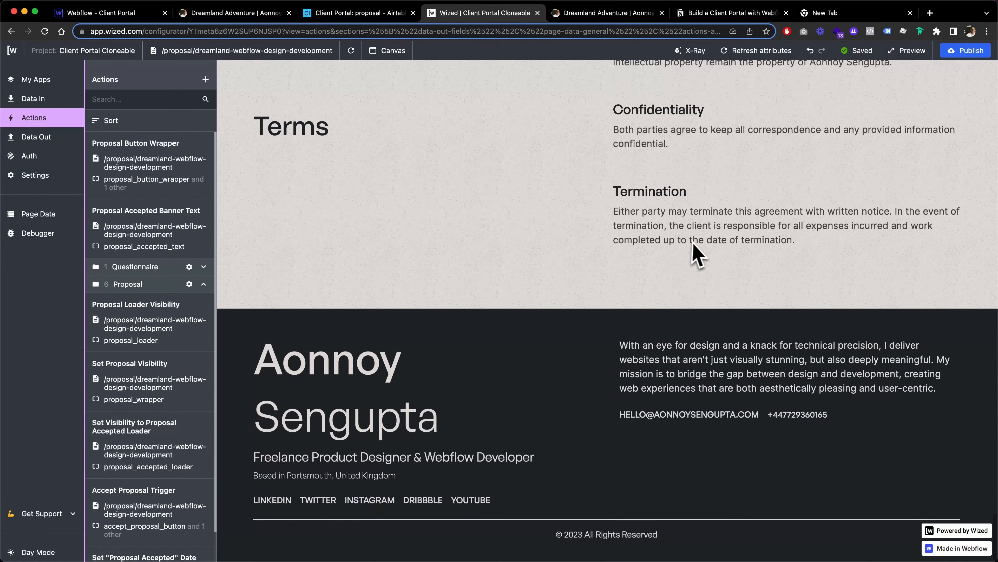
scroll(631, 299, up, 2)
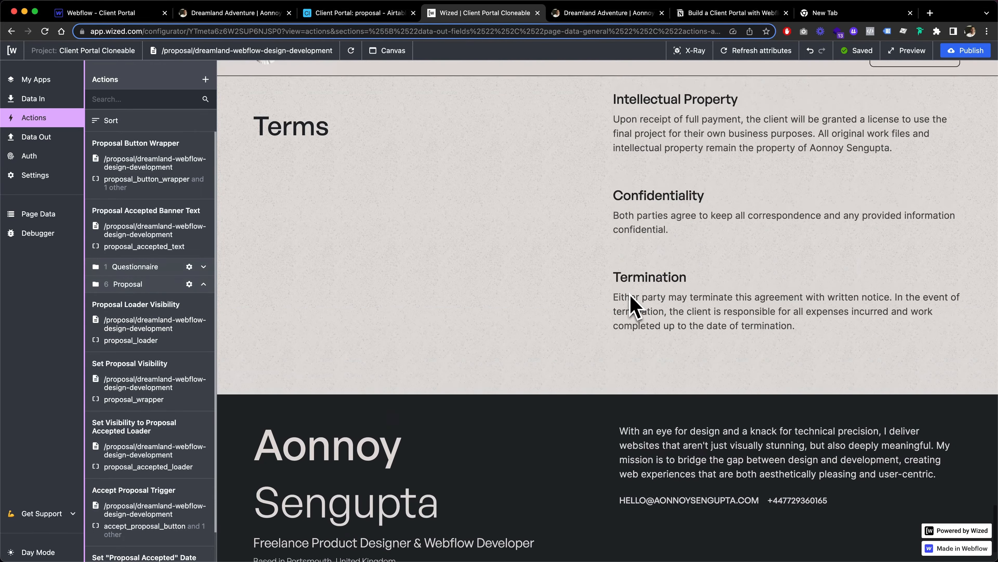
scroll(630, 295, up, 20)
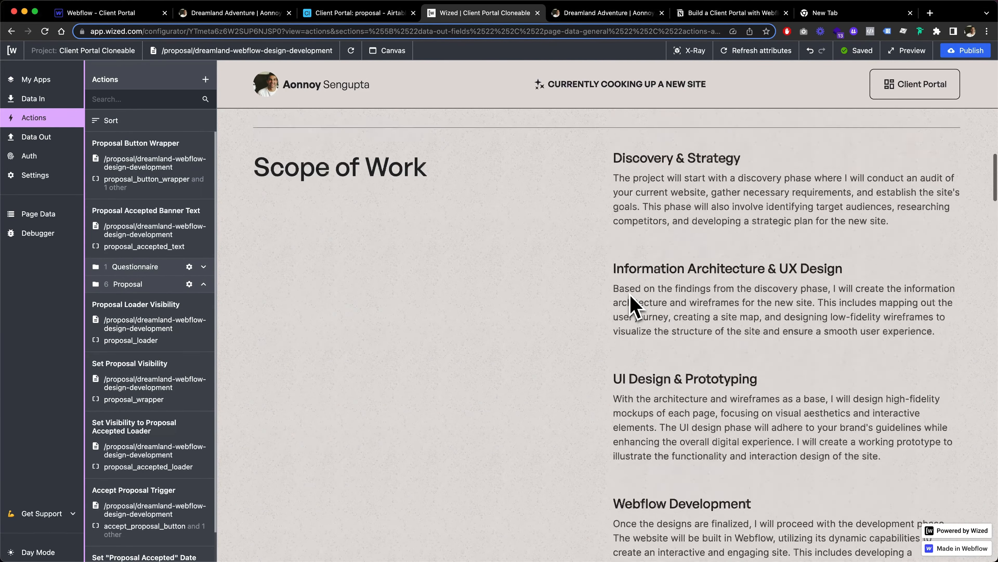
scroll(630, 294, up, 10)
scroll(630, 295, down, 4)
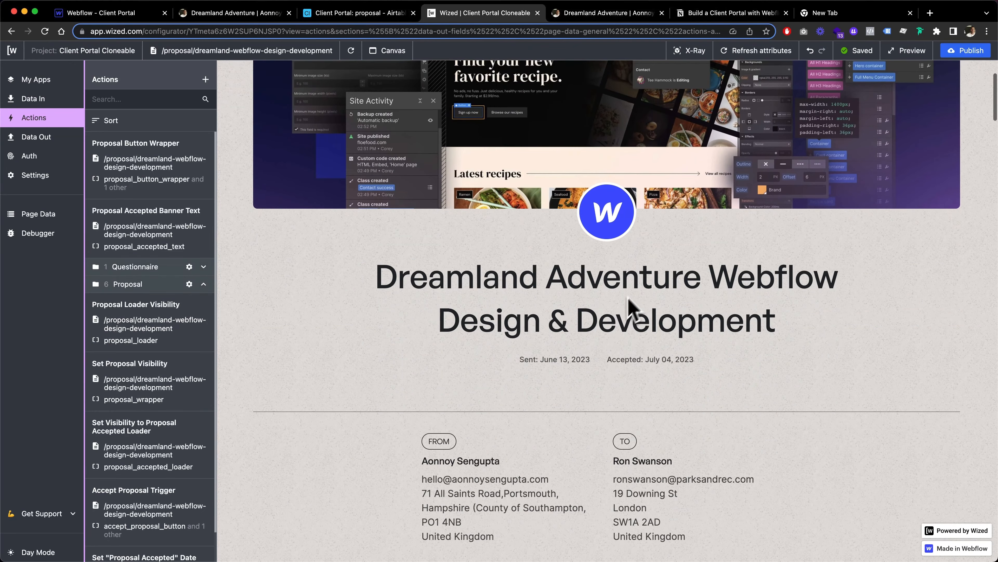
click(358, 55)
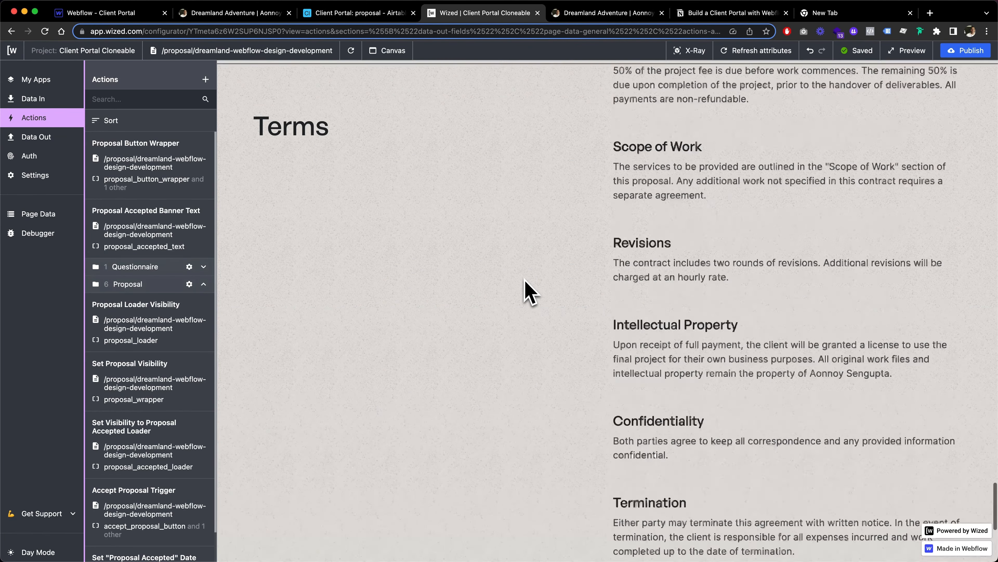
scroll(529, 293, up, 20)
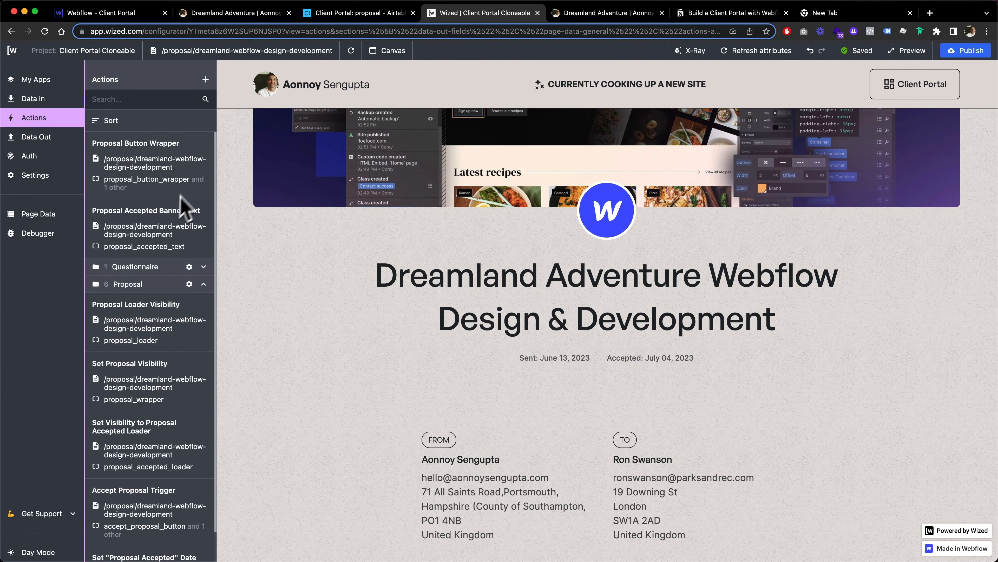
Review the Proposal Accepted Banner Text action's settings and the accepted banner's wized attribute in Webflow.
click(177, 218)
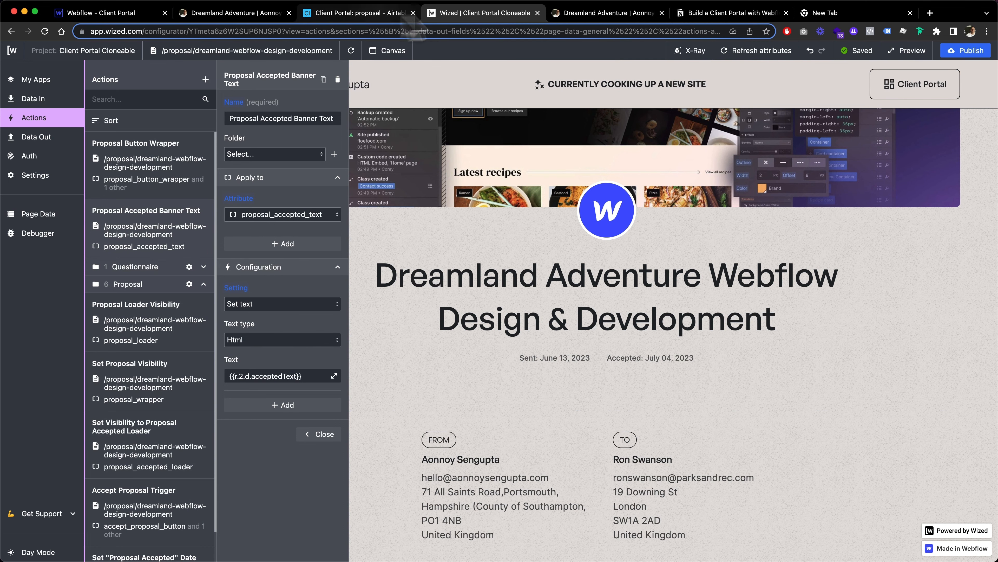
click(127, 13)
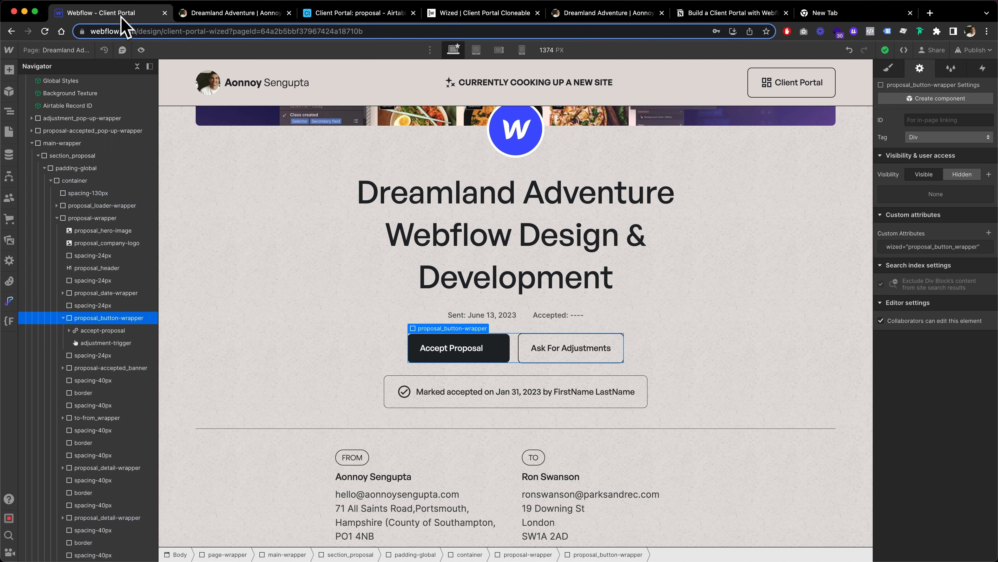
click(404, 397)
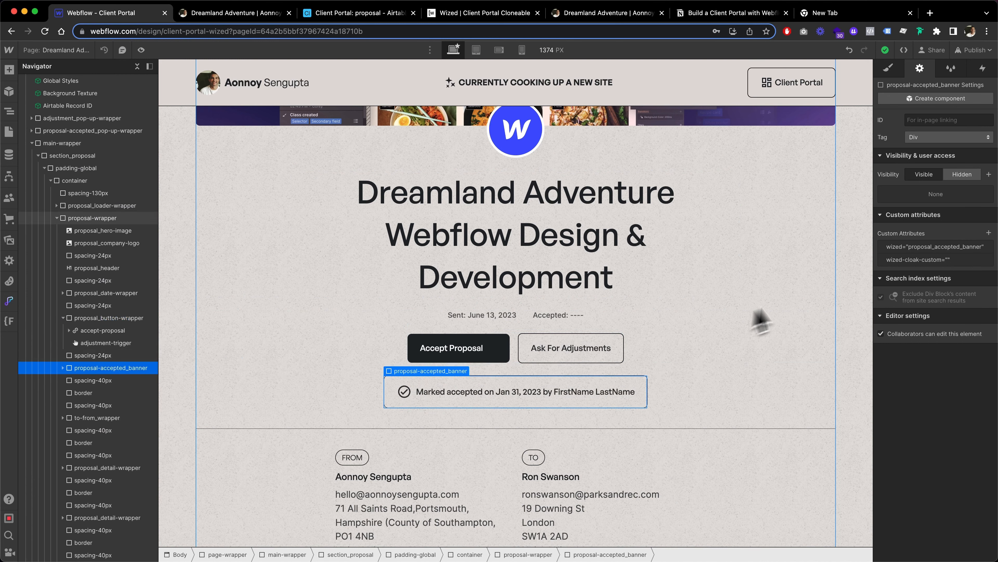
click(952, 251)
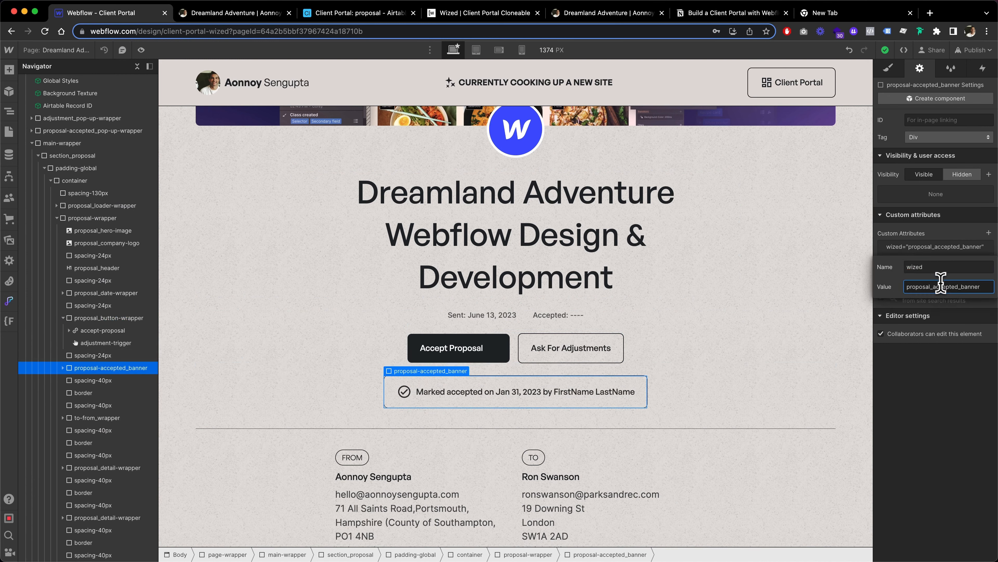
click(944, 381)
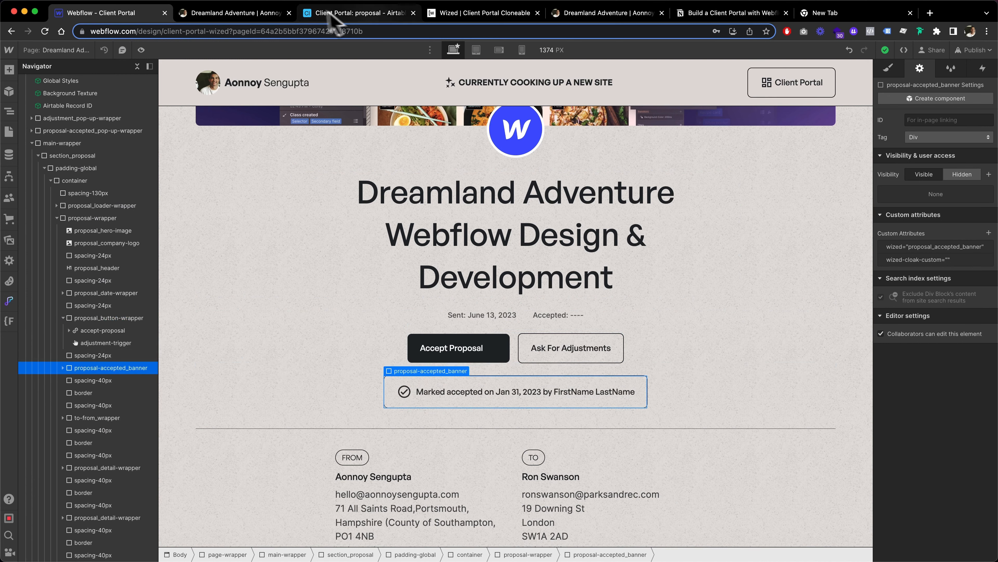
Switch back to Wized, search the actions for "proposal acc" and open the Proposal Accepted Banner action.
click(485, 13)
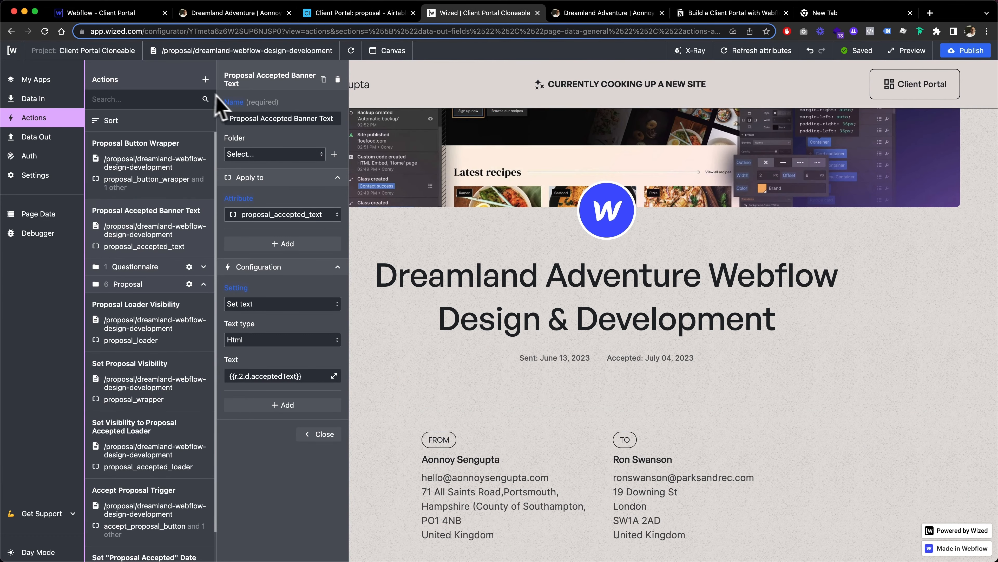
click(134, 98)
text(proposa)
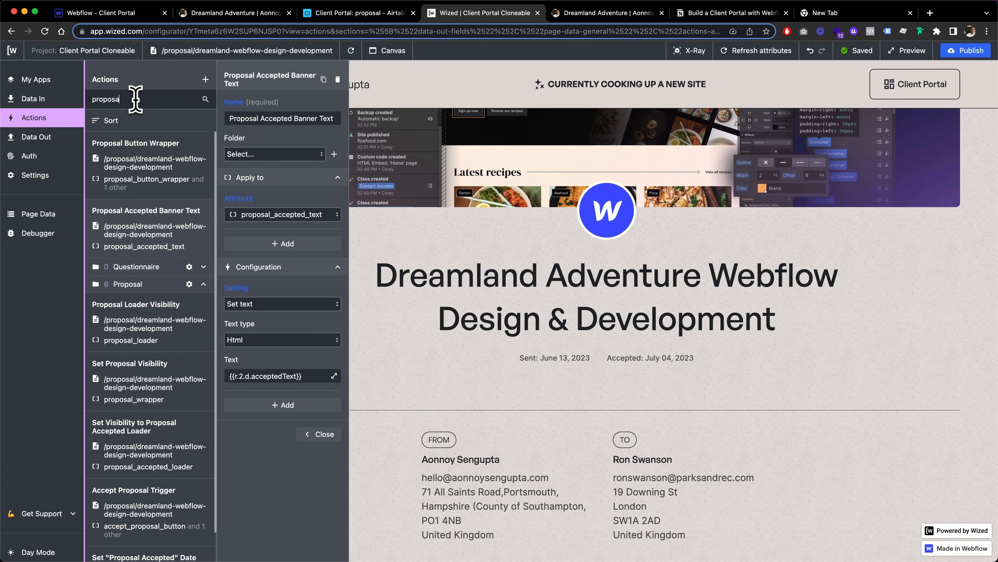
text(l acc)
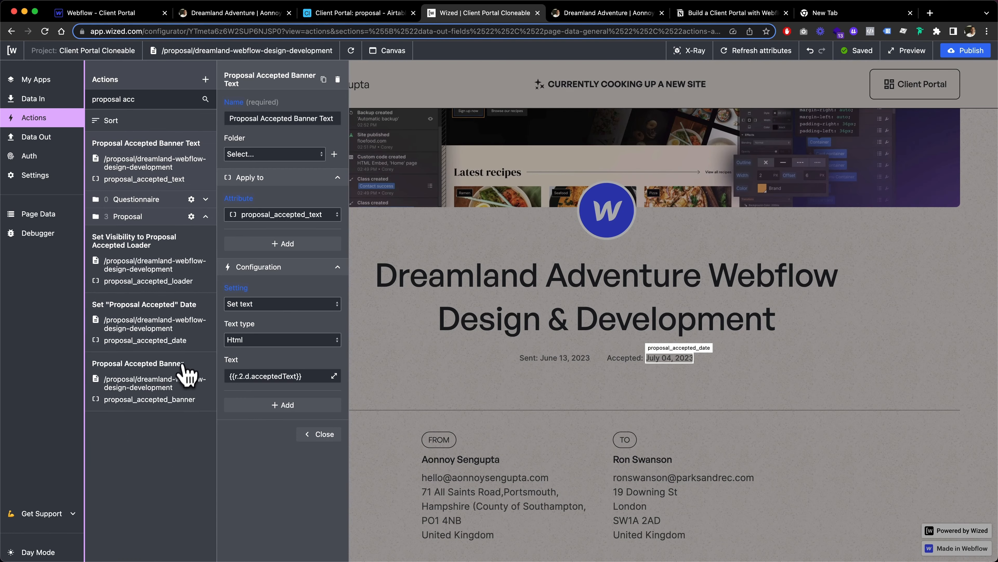
click(182, 366)
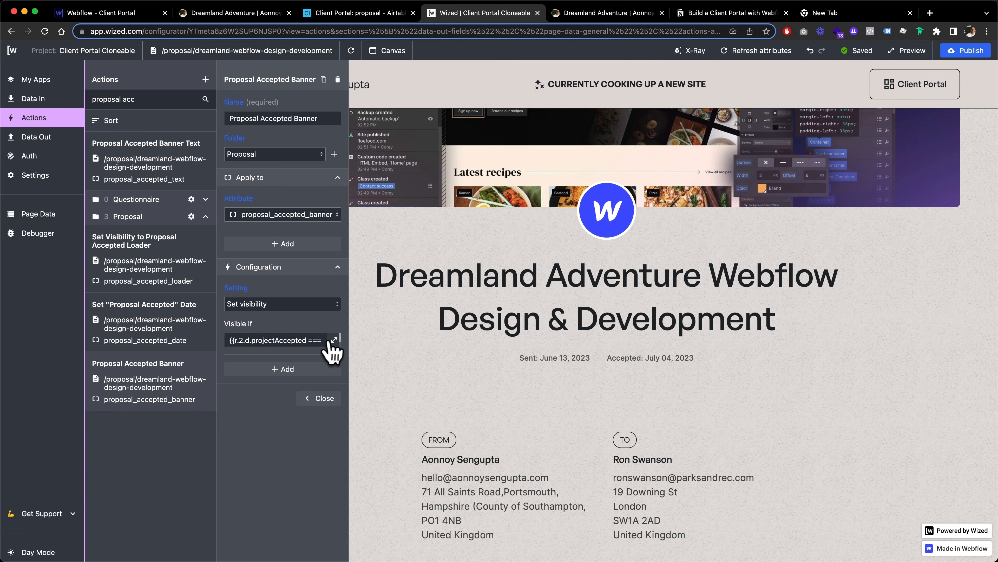
Set the Proposal Accepted Banner's visibility condition to {{r.2.d.projectAccepted === true}}, with true unquoted, and finish editing the data field.
click(335, 339)
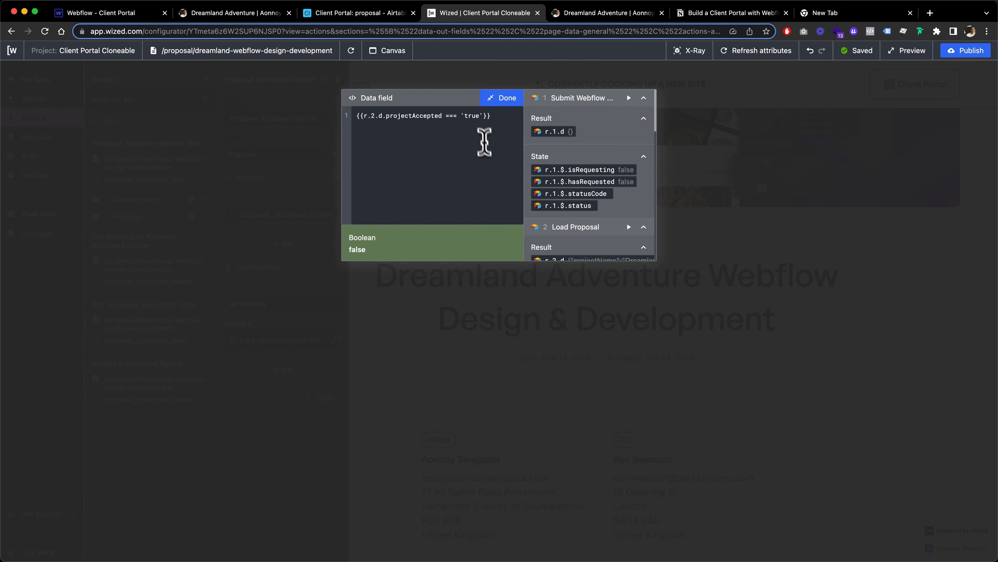
click(465, 121)
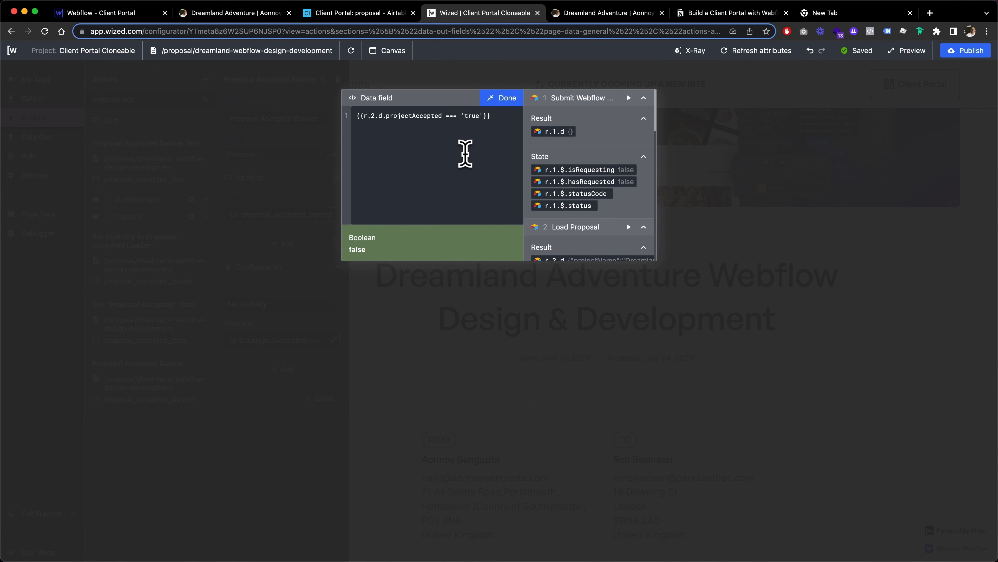
key(BackSpace)
key(Right)
key(Right)
key(Right)
key(Right)
key(Right)
key(BackSpace)
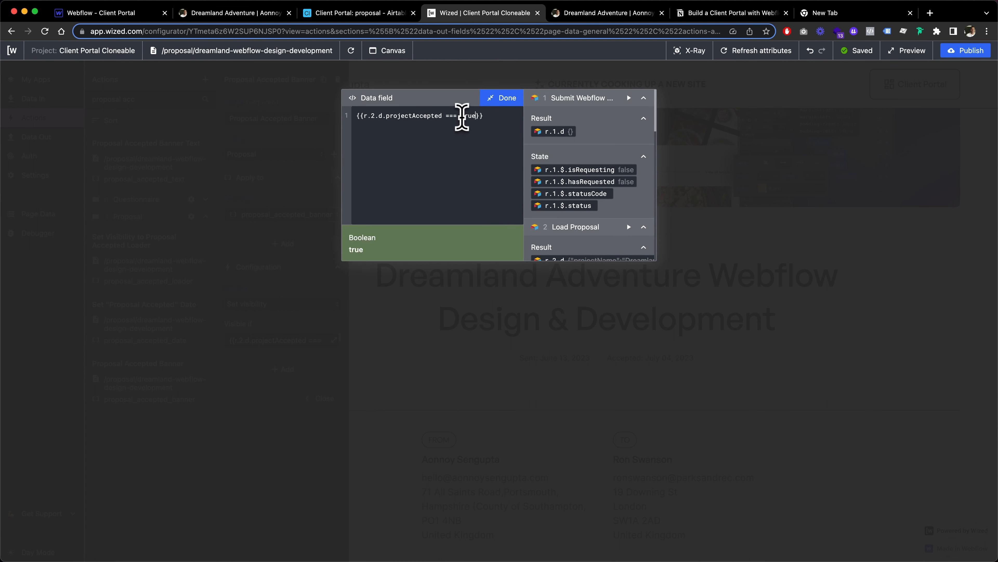
drag(484, 116, 380, 118)
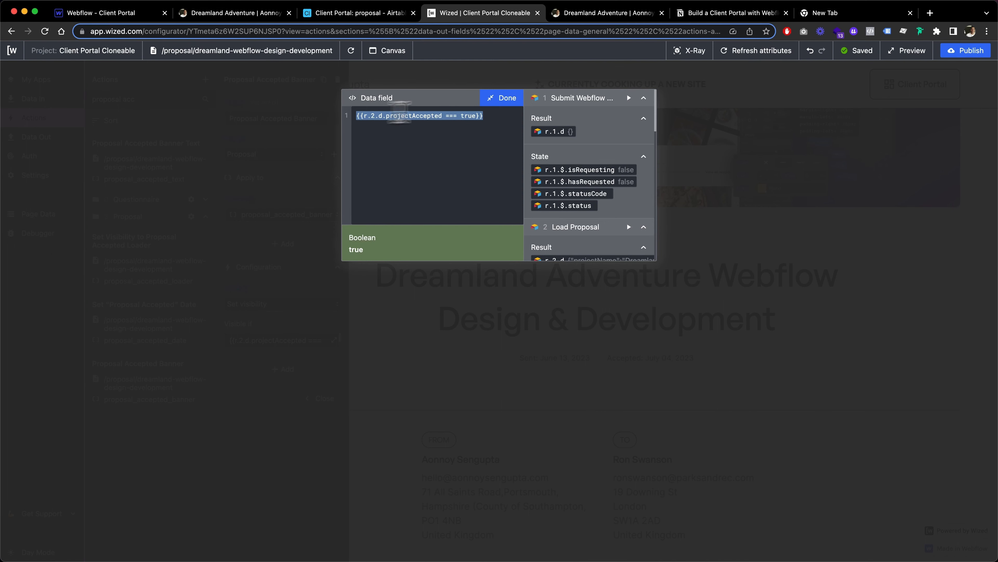
drag(481, 115, 332, 122)
click(412, 134)
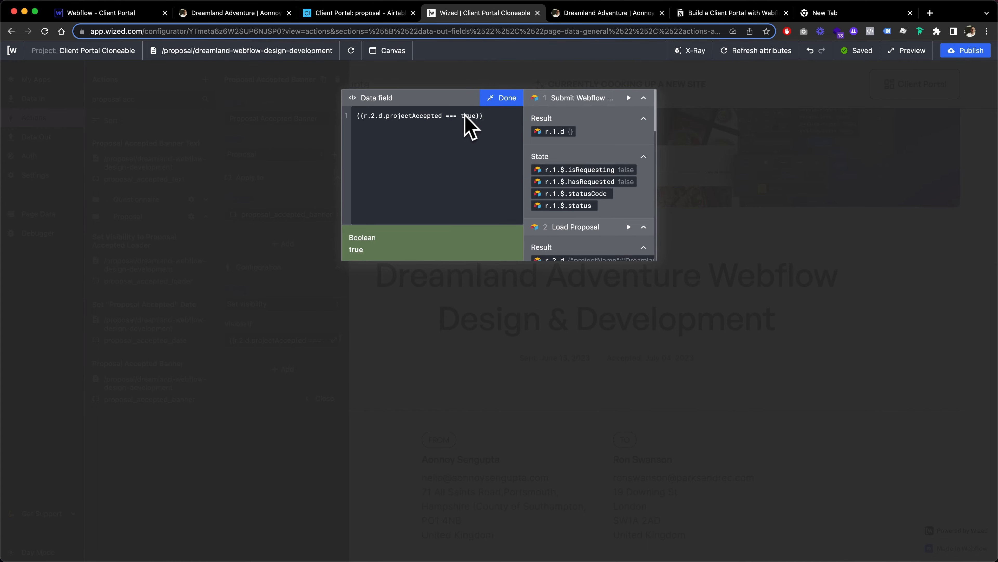
click(499, 98)
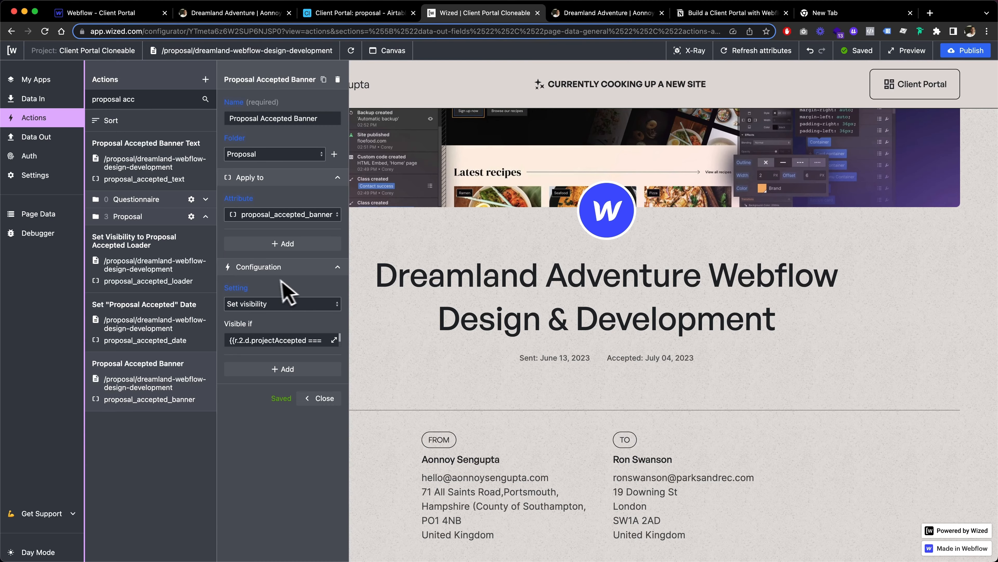
Check the accepted banner and its text below the dates in the proposal preview.
scroll(495, 223, down, 15)
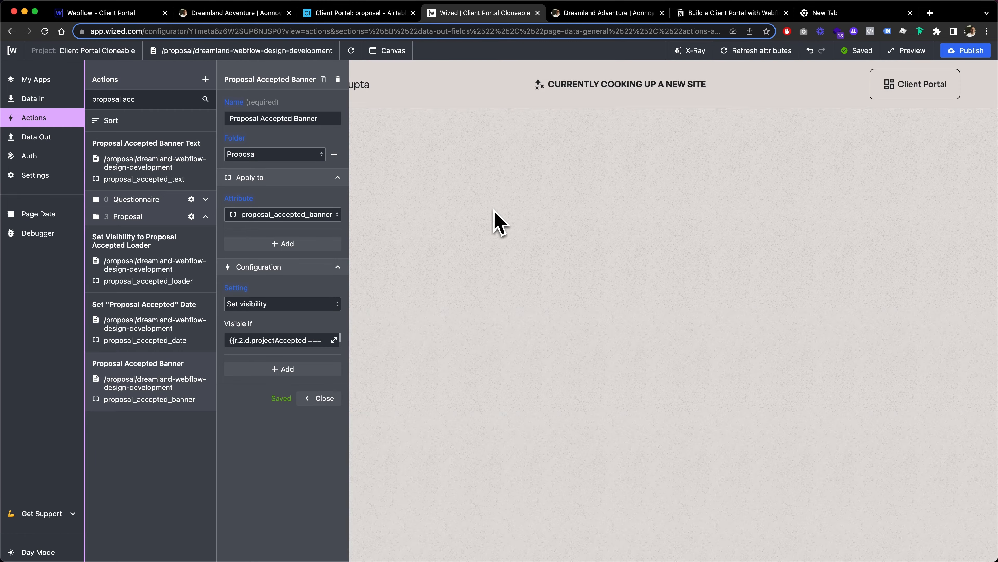
scroll(497, 220, up, 15)
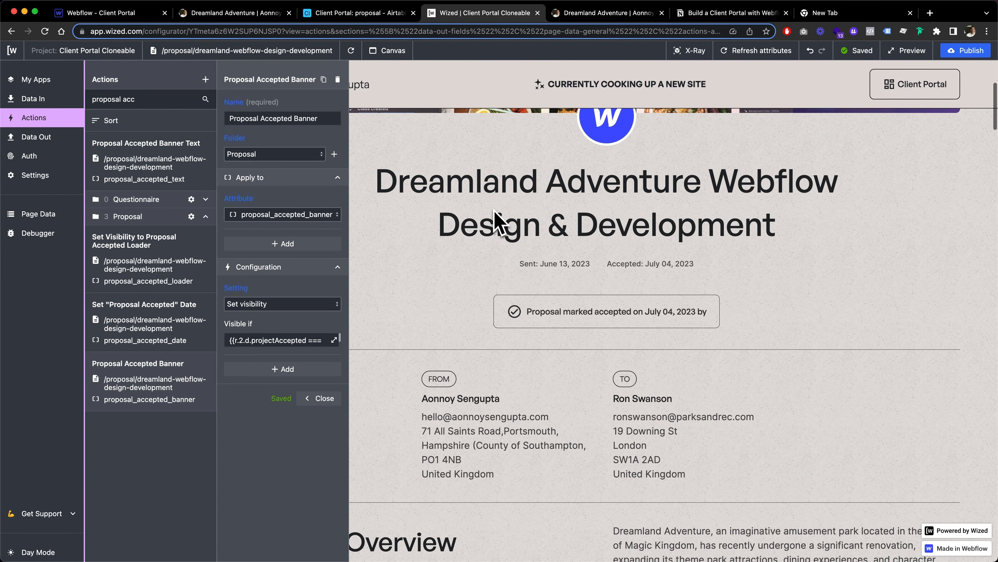
drag(509, 311, 681, 307)
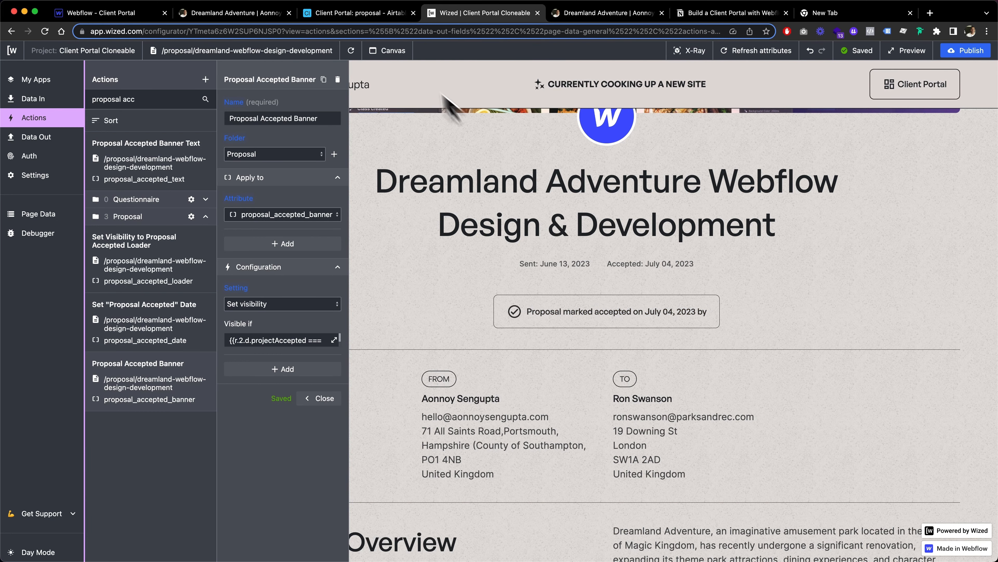
Switch to Airtable's proposal table and enter the client's name in the clientName field of the Dreamland Adventure record.
click(335, 15)
scroll(511, 283, left, 10)
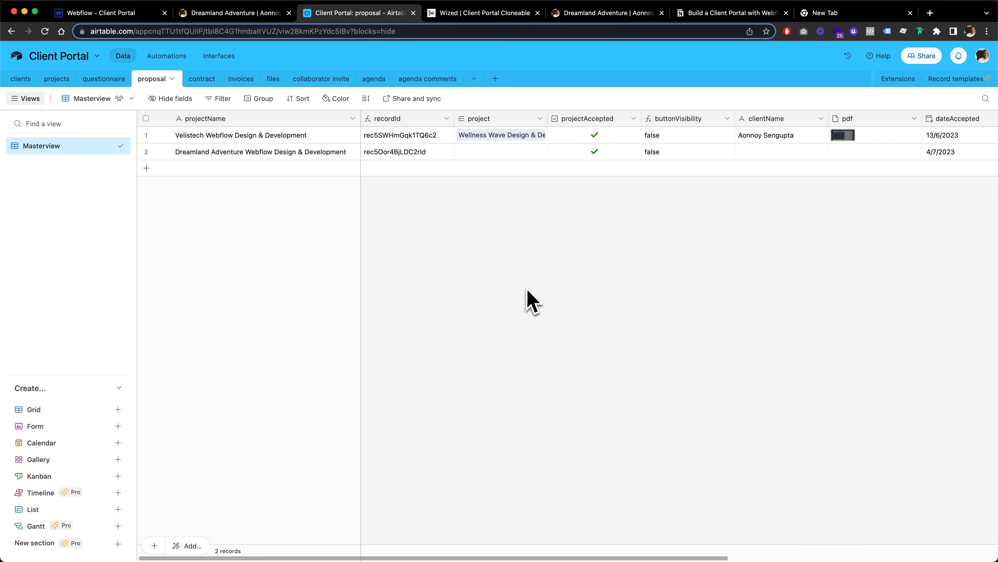
double_click(680, 152)
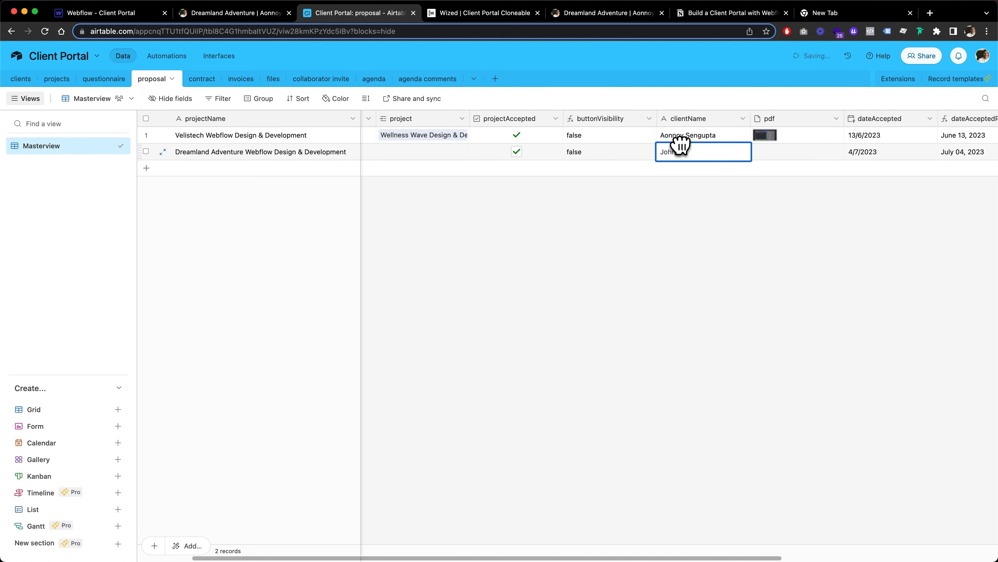
Commit the clientName entry, switch to Wized and reload the proposal preview to check the accepted banner's text.
click(673, 207)
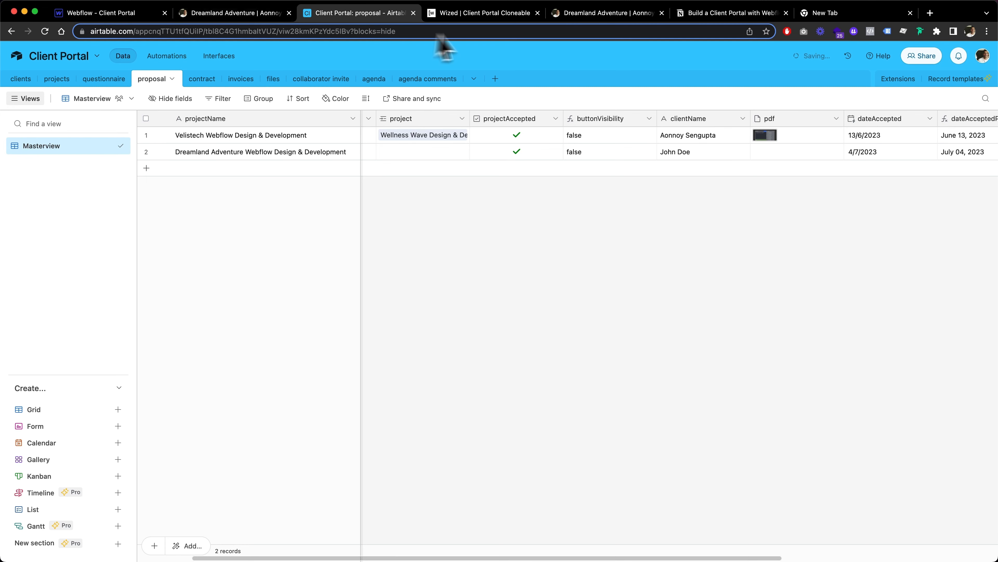
click(488, 13)
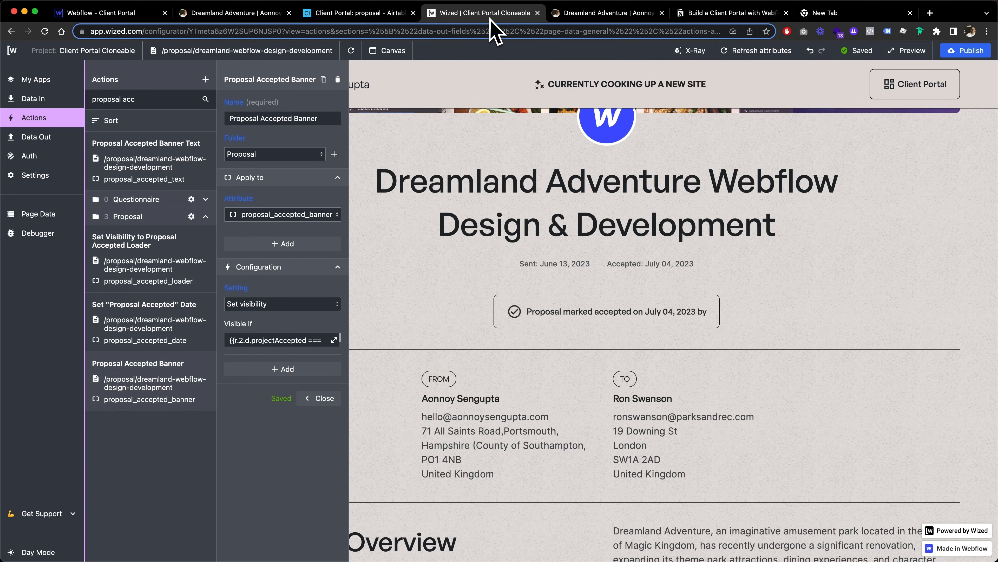
click(350, 51)
scroll(522, 275, up, 6)
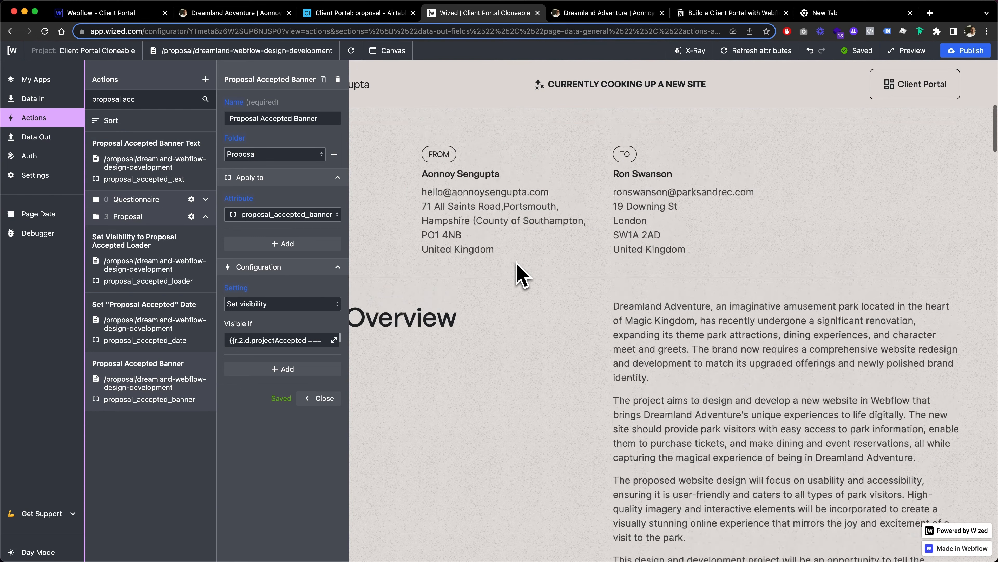
drag(506, 289, 714, 286)
click(741, 295)
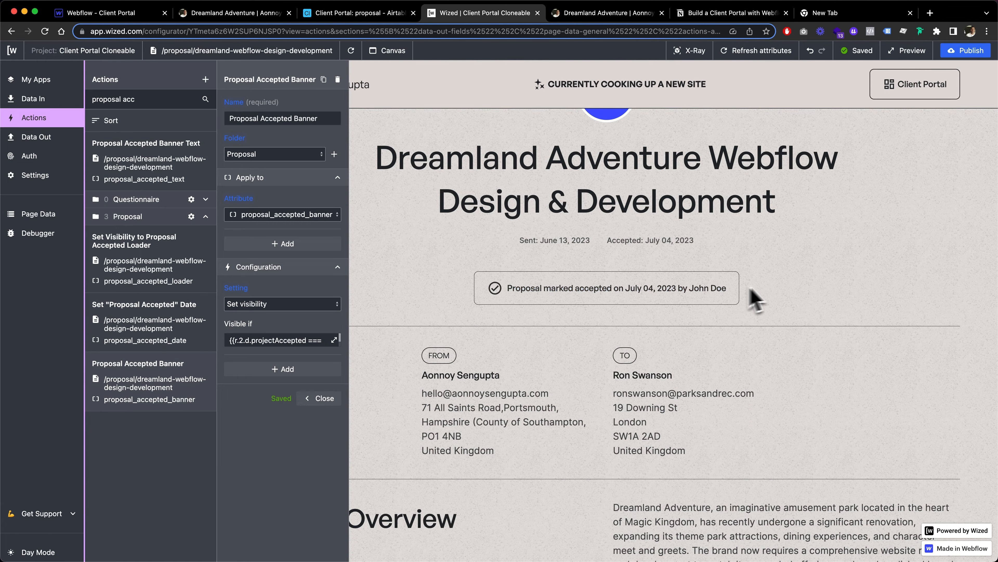
scroll(786, 291, down, 15)
scroll(802, 291, up, 15)
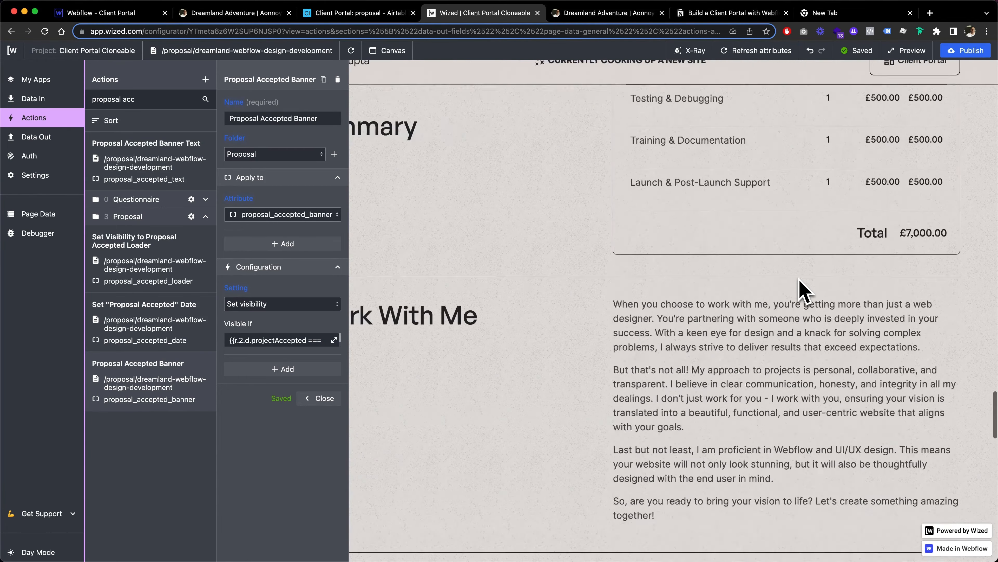
Open the Proposal Accepted Banner Text action, assign it to the Proposal folder and collapse that folder in the actions list.
click(206, 155)
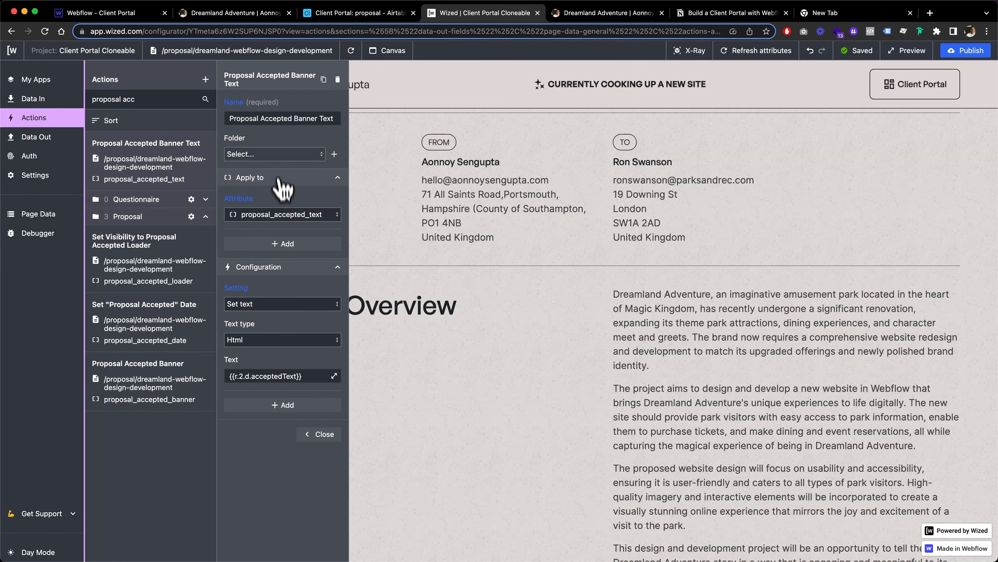
click(275, 154)
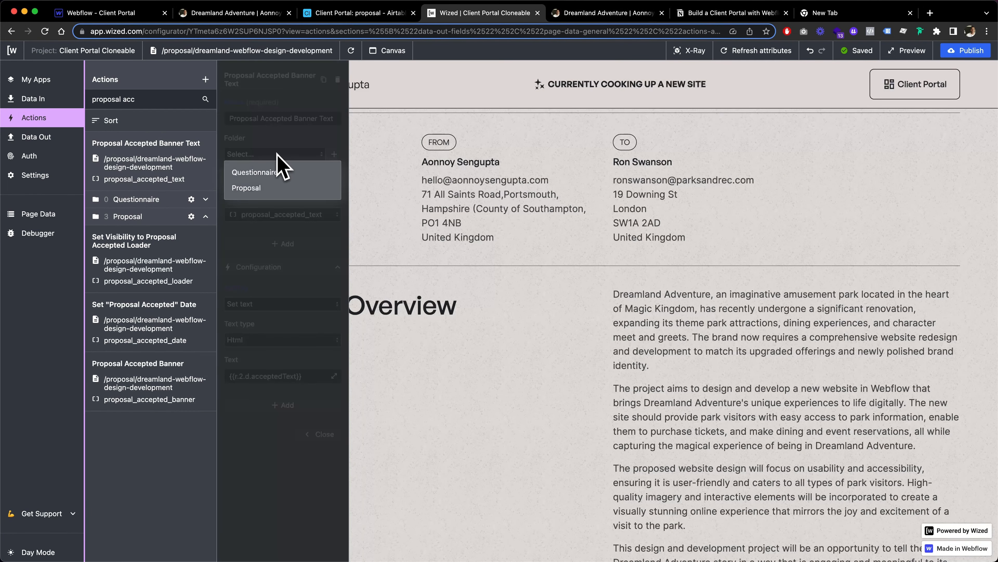
click(276, 187)
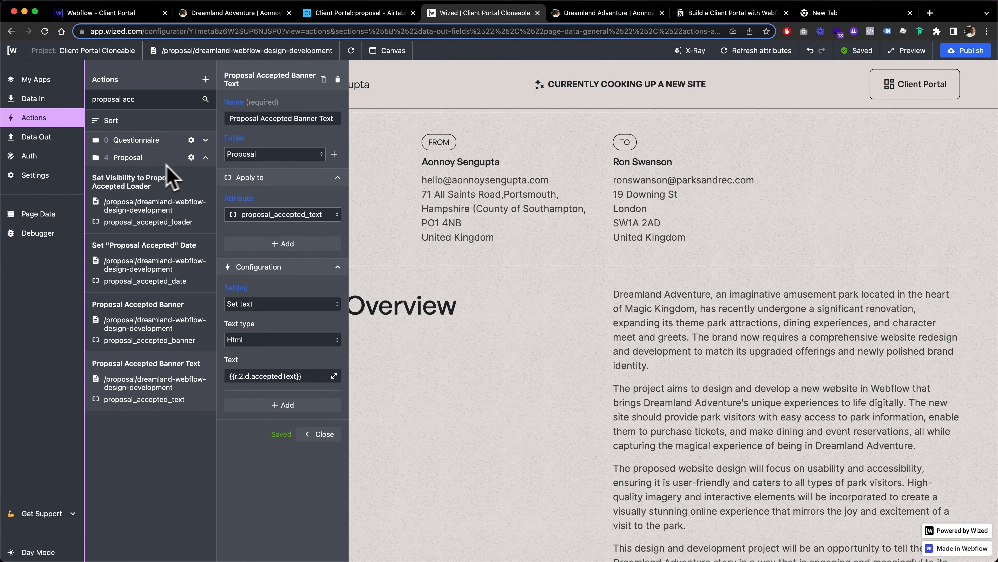
click(205, 157)
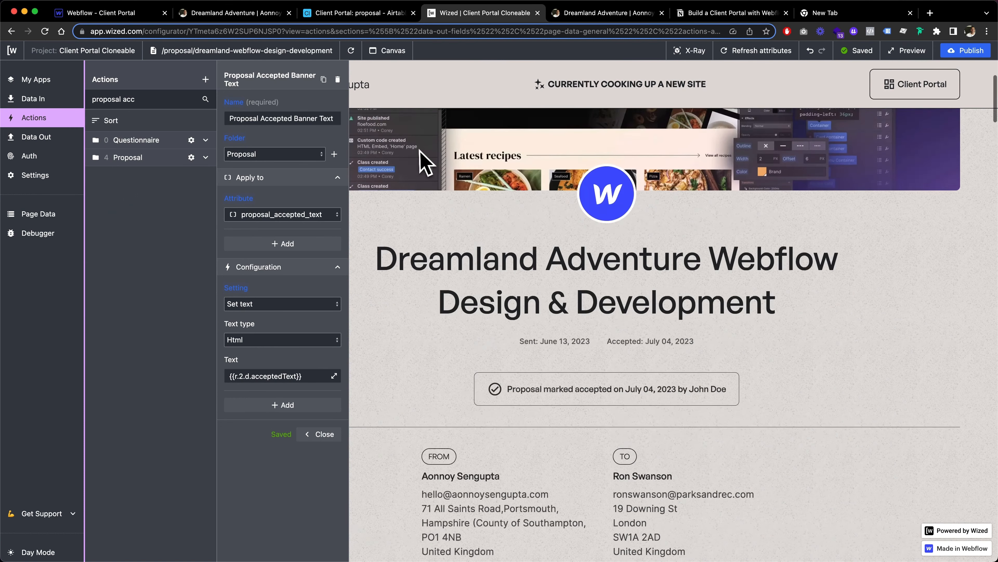
Switch to Airtable, clear projectAccepted for the Dreamland Adventure record and return to Wized.
click(368, 13)
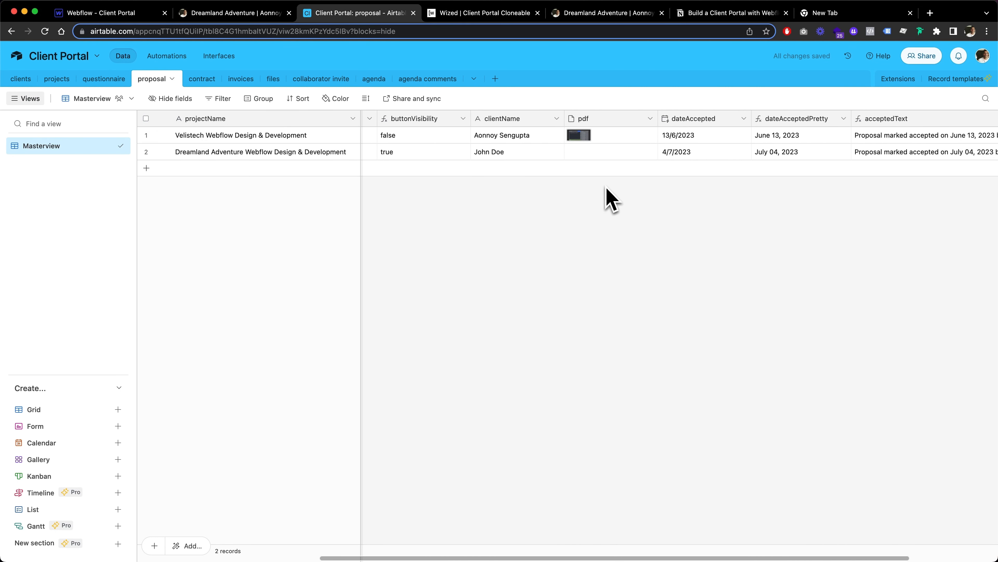
scroll(609, 199, left, 5)
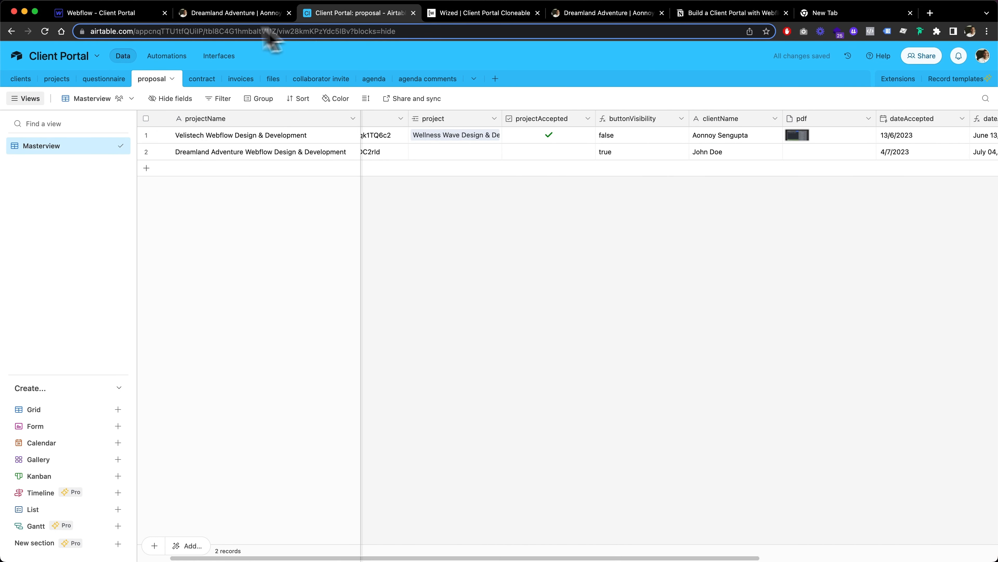
click(485, 13)
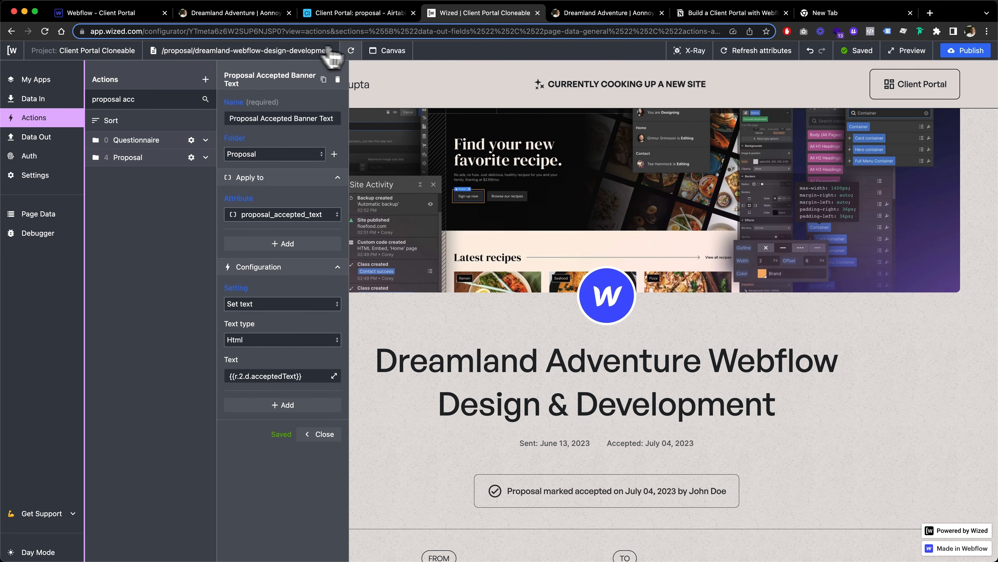
Reload the proposal preview, check the accept and adjustment buttons below the dates and after the terms, and close the banner text action.
click(353, 52)
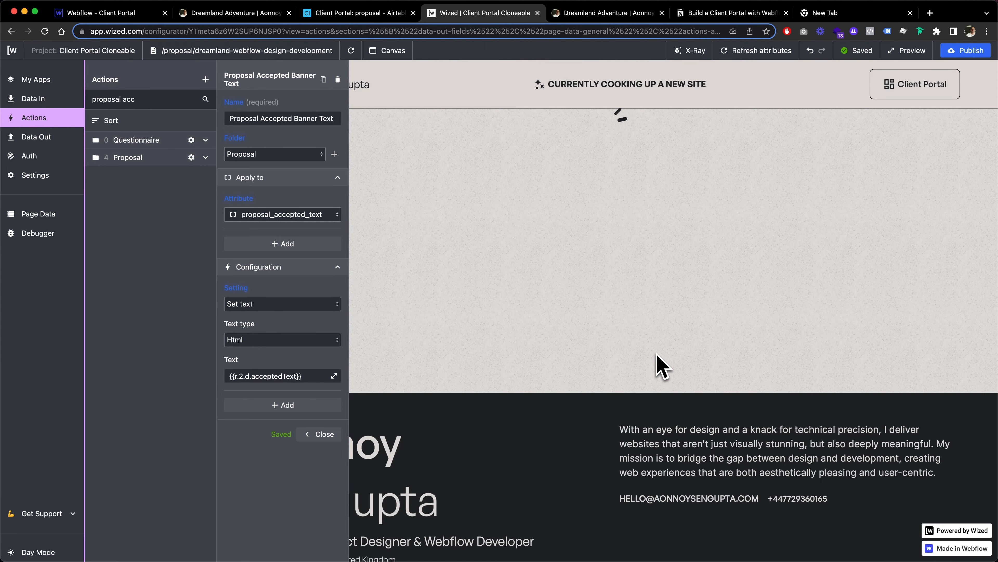
scroll(591, 479, down, 3)
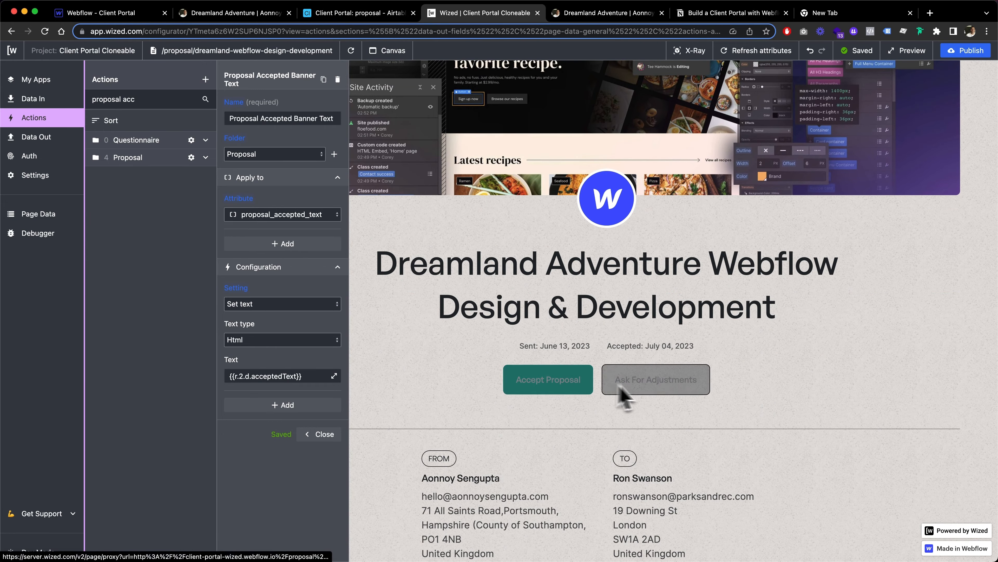
scroll(562, 394, down, 10)
scroll(551, 388, down, 15)
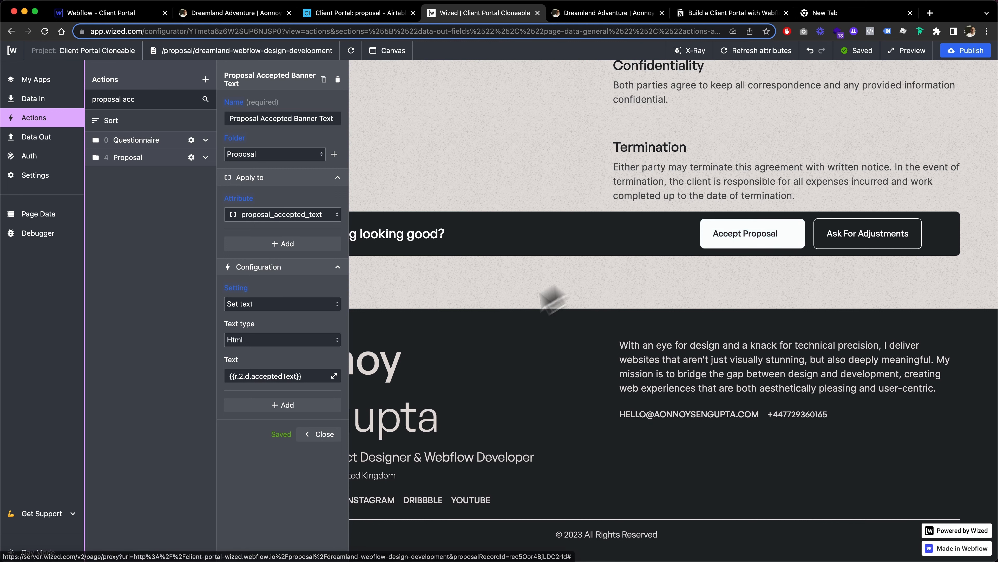
click(319, 434)
scroll(616, 289, up, 5)
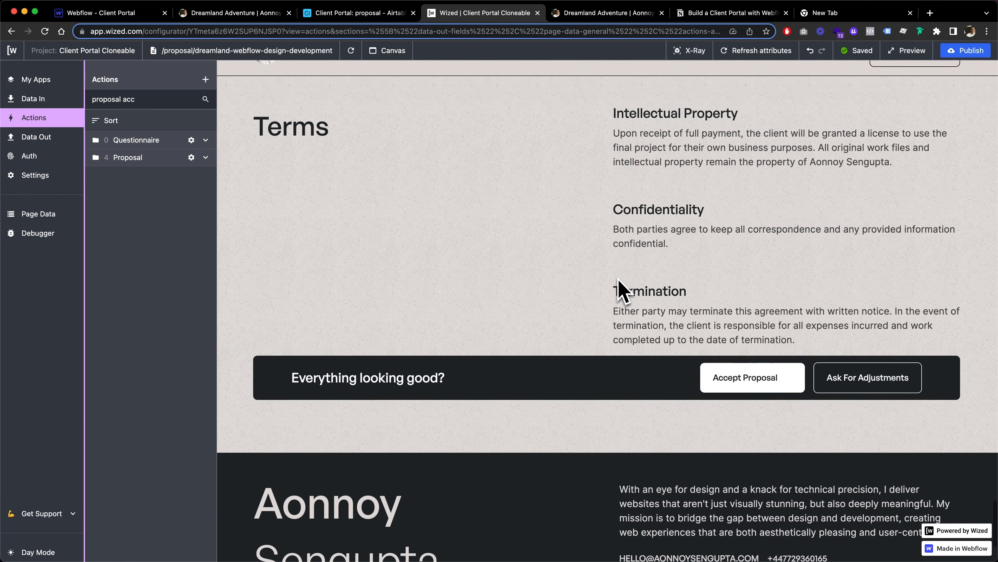
scroll(618, 279, down, 1)
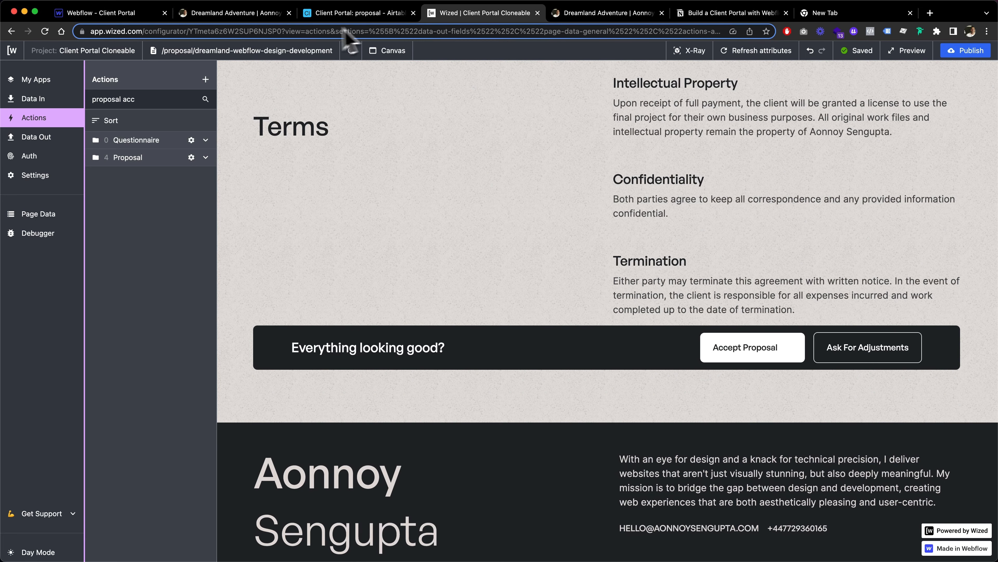
Switch to Webflow, select the loader in the Accept Proposal button below the terms and check its wized attribute value.
click(126, 13)
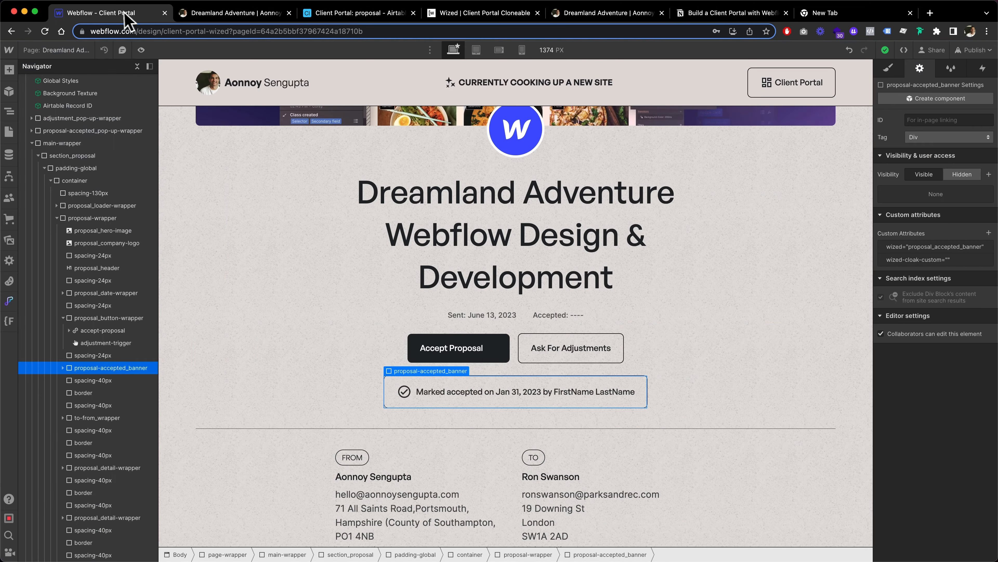
scroll(464, 306, down, 5)
scroll(470, 330, down, 10)
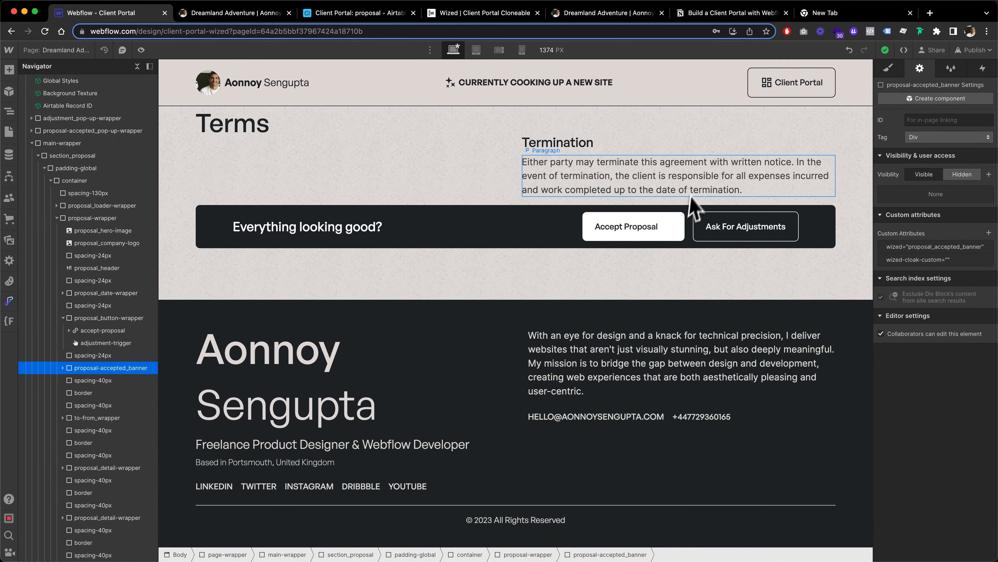
click(666, 226)
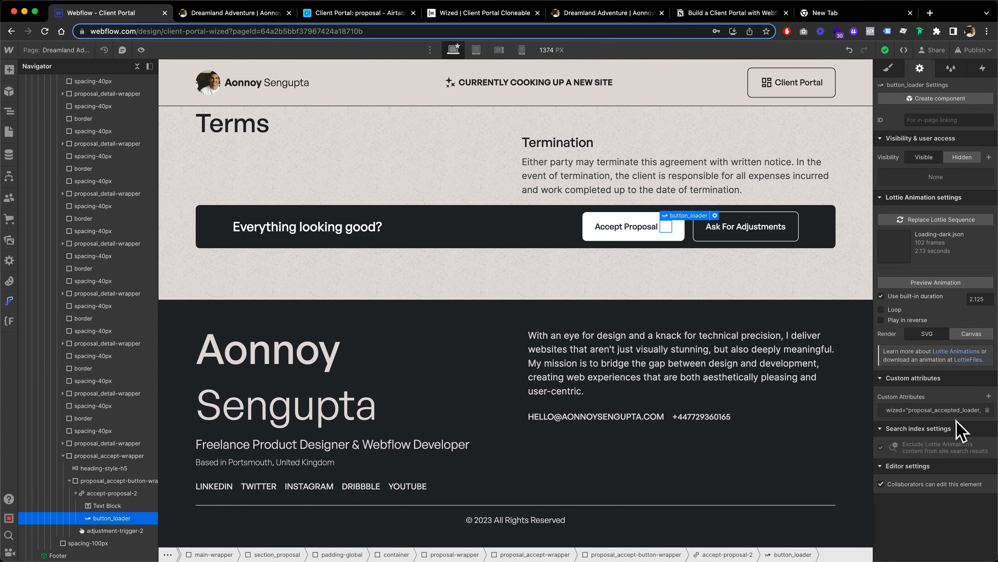
click(948, 414)
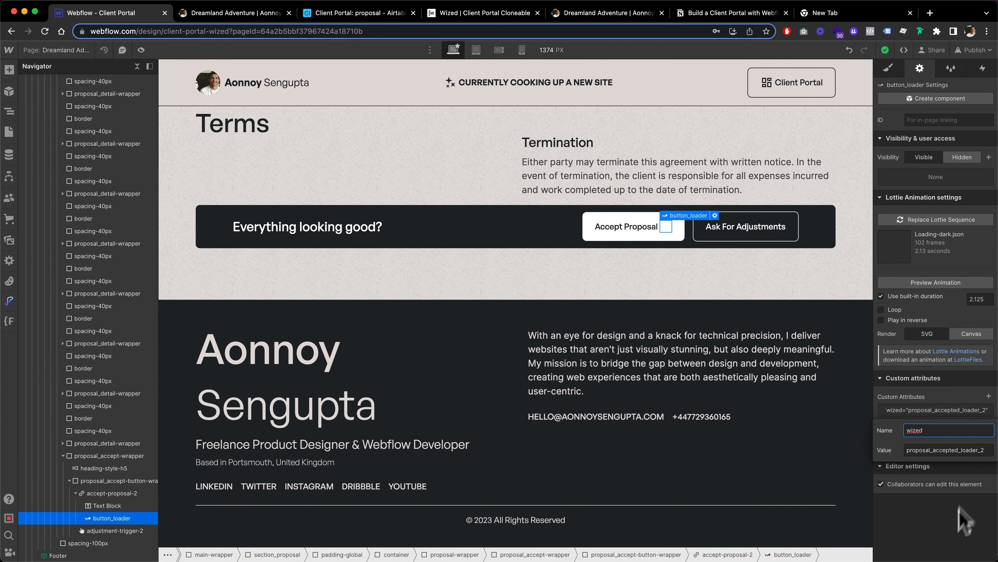
click(944, 550)
Switch back to Wized, search the actions for "accepted" and open the Set Visibility to Proposal Accepted Loader action.
click(472, 13)
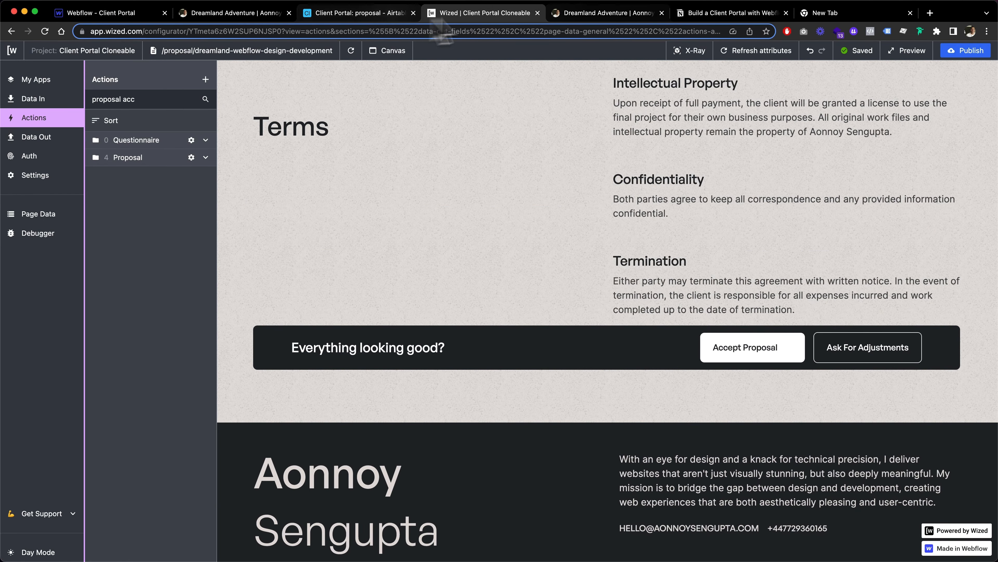
click(578, 13)
click(458, 16)
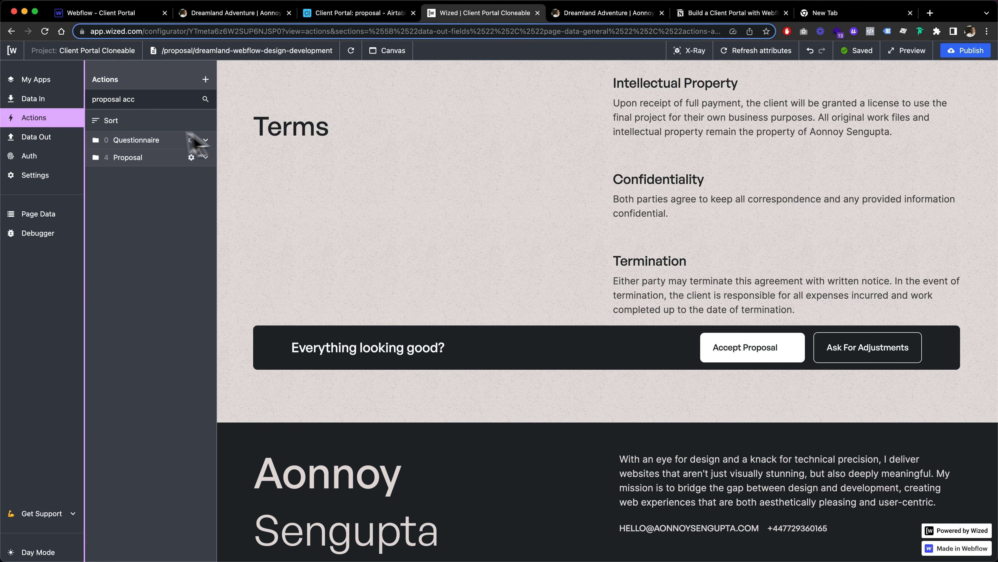
click(205, 158)
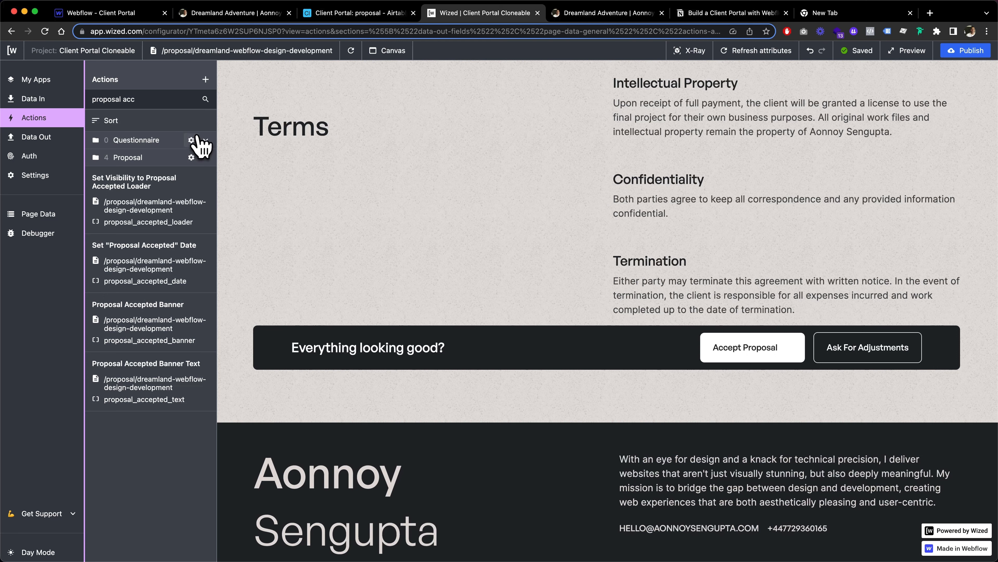
click(205, 141)
text(po)
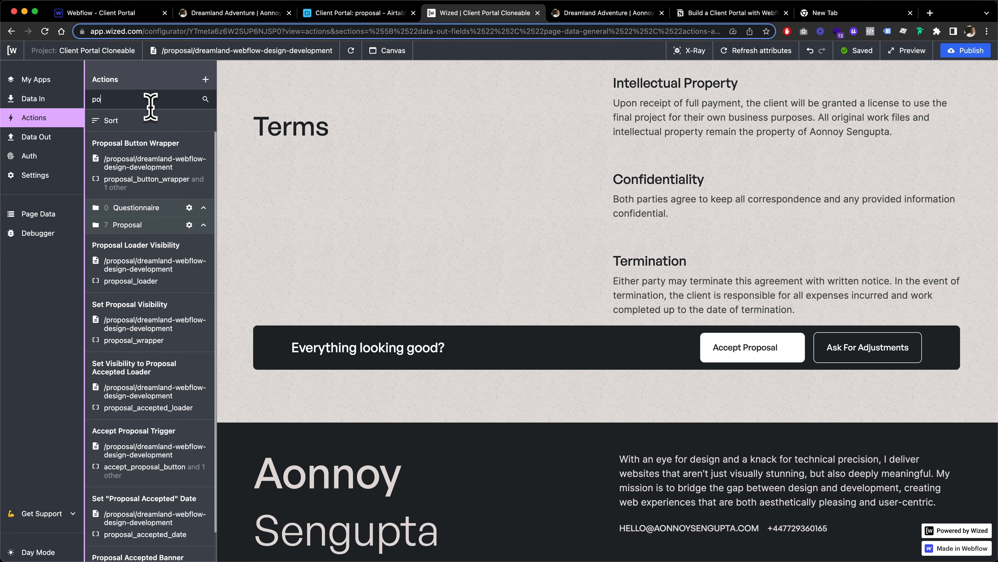
text(roposal)
key(alt+BackSpace)
text(ac)
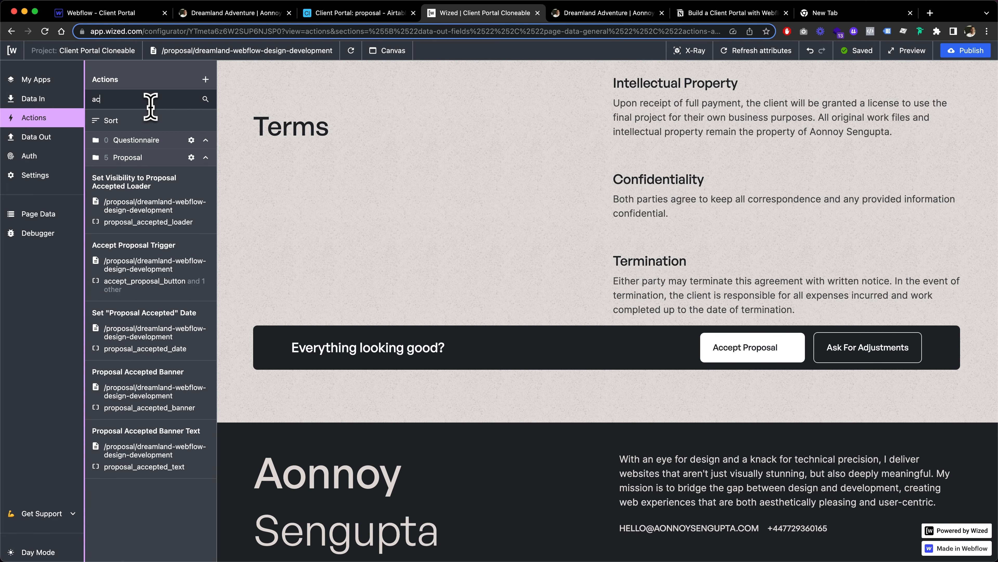
text(cepted)
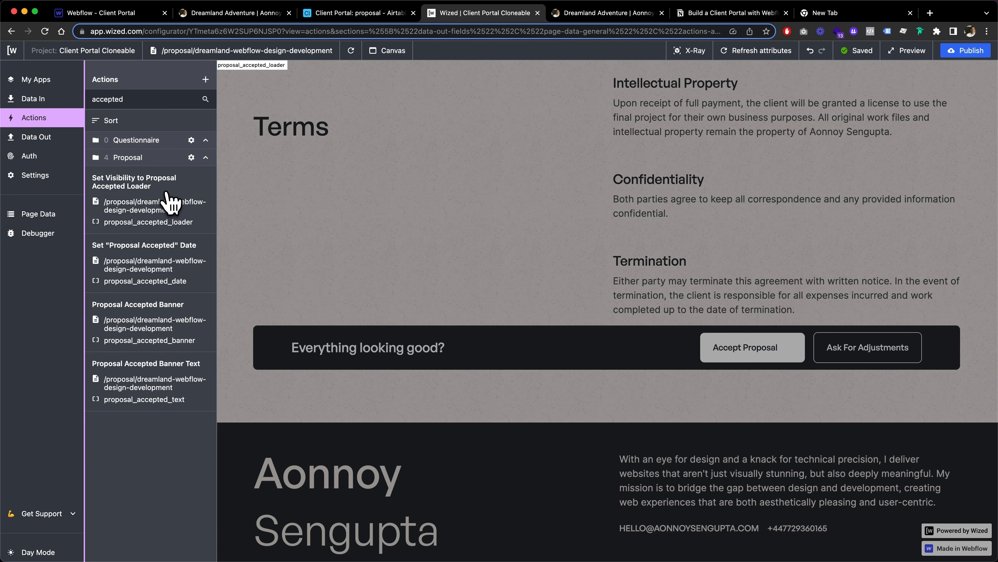
click(169, 201)
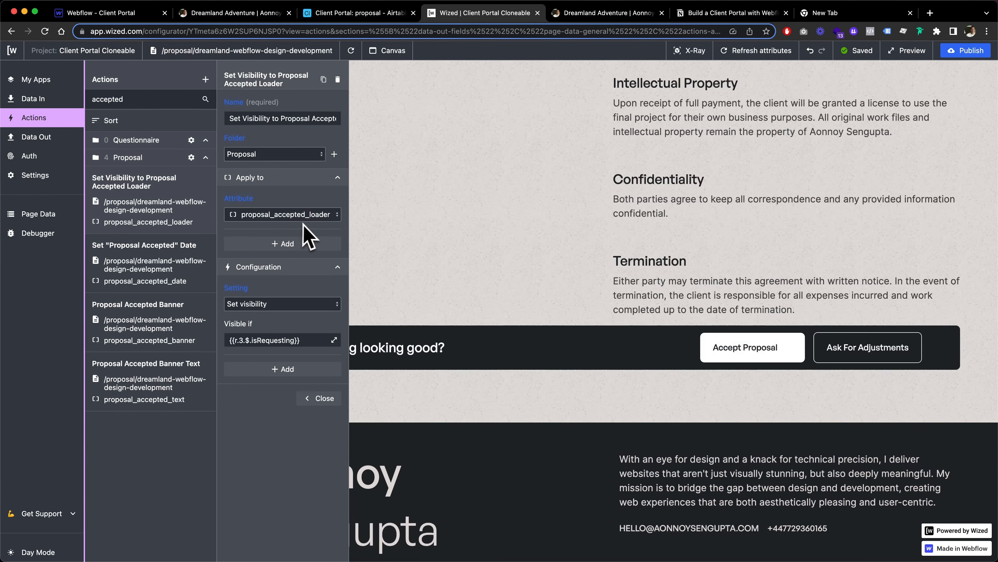
Add proposal_accepted_loader_2 as a second attribute that the Set Visibility to Proposal Accepted Loader action applies to.
scroll(445, 221, up, 20)
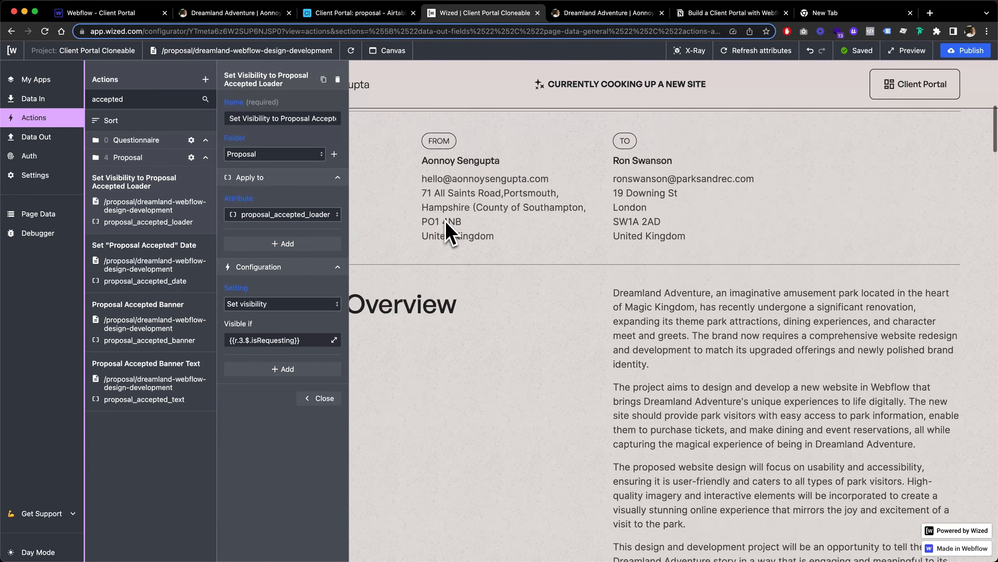
scroll(446, 222, up, 8)
scroll(580, 440, down, 3)
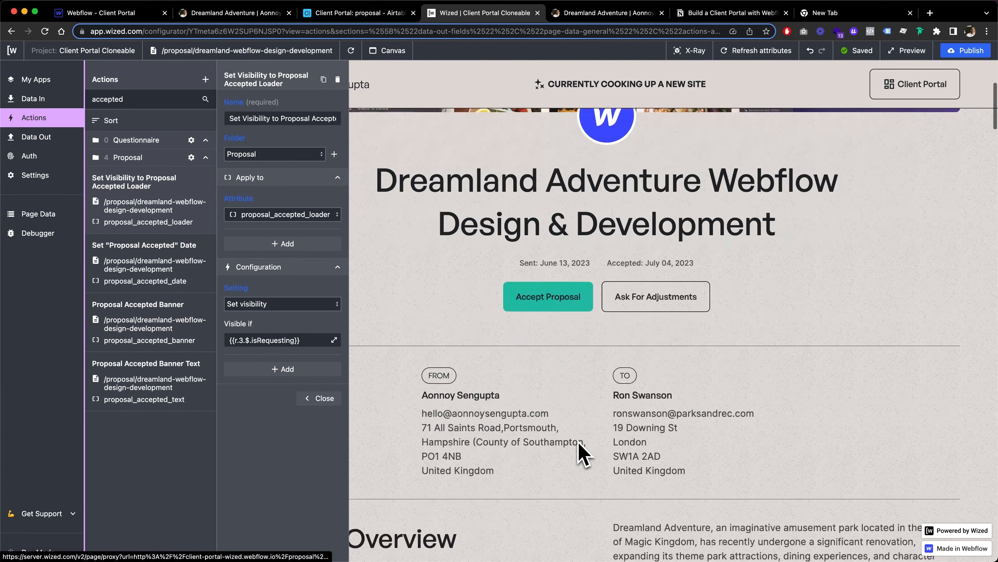
scroll(578, 442, down, 20)
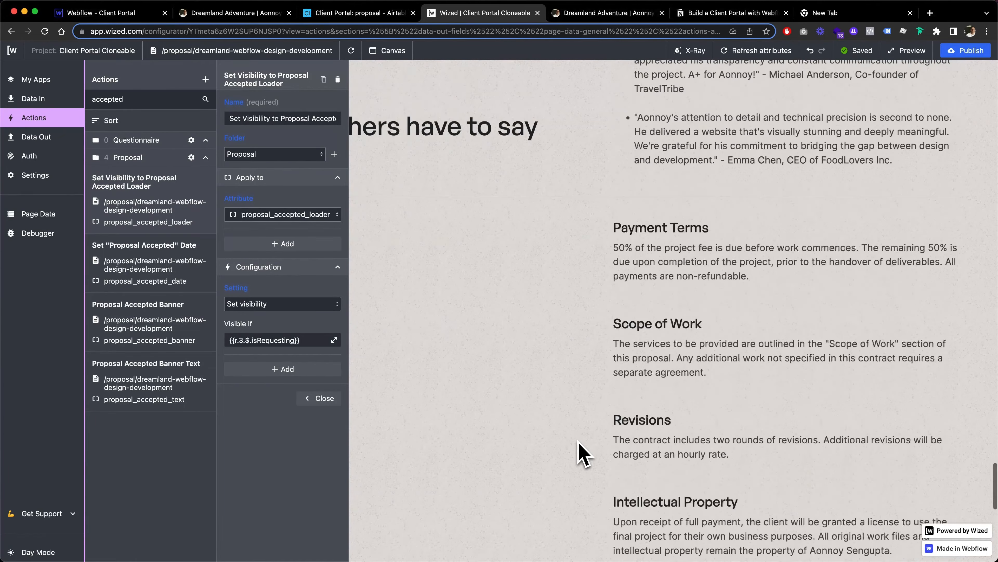
scroll(580, 452, down, 10)
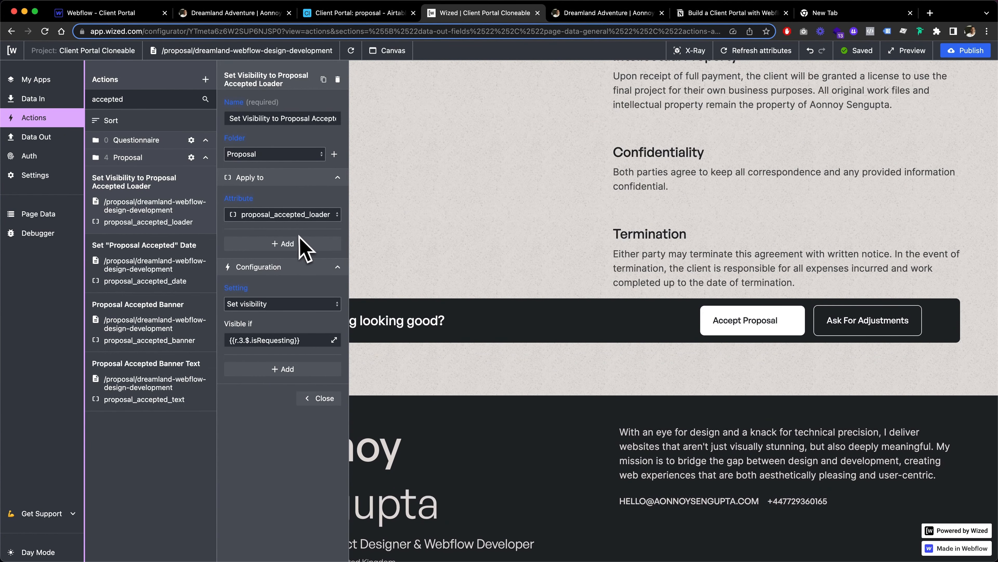
click(284, 243)
click(281, 258)
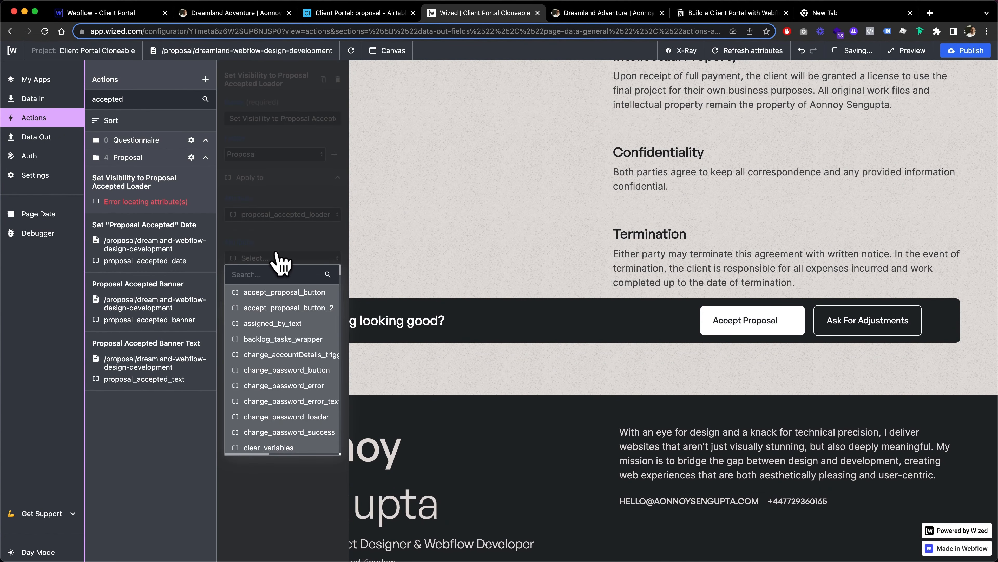
click(278, 273)
text(proposal)
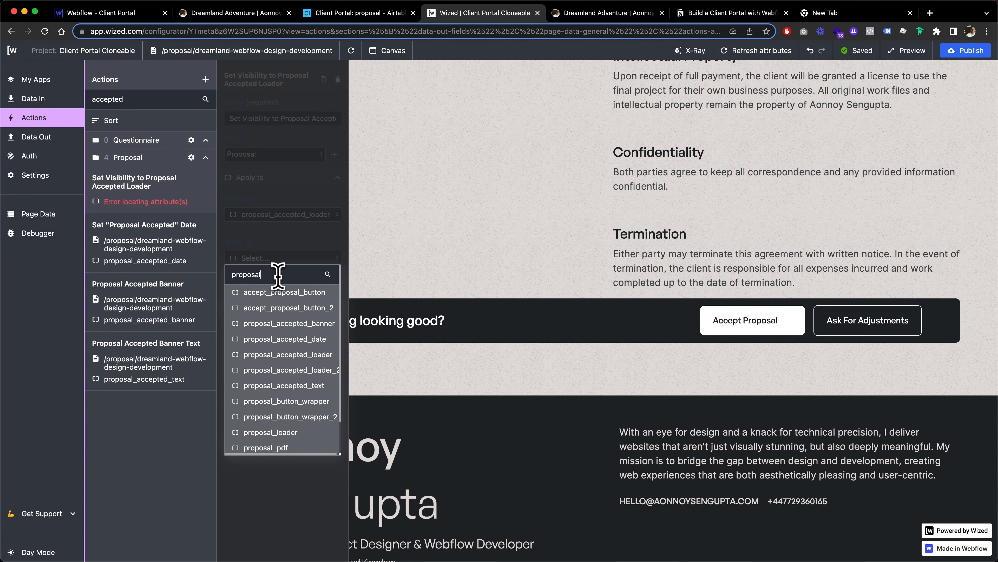
text(_acc)
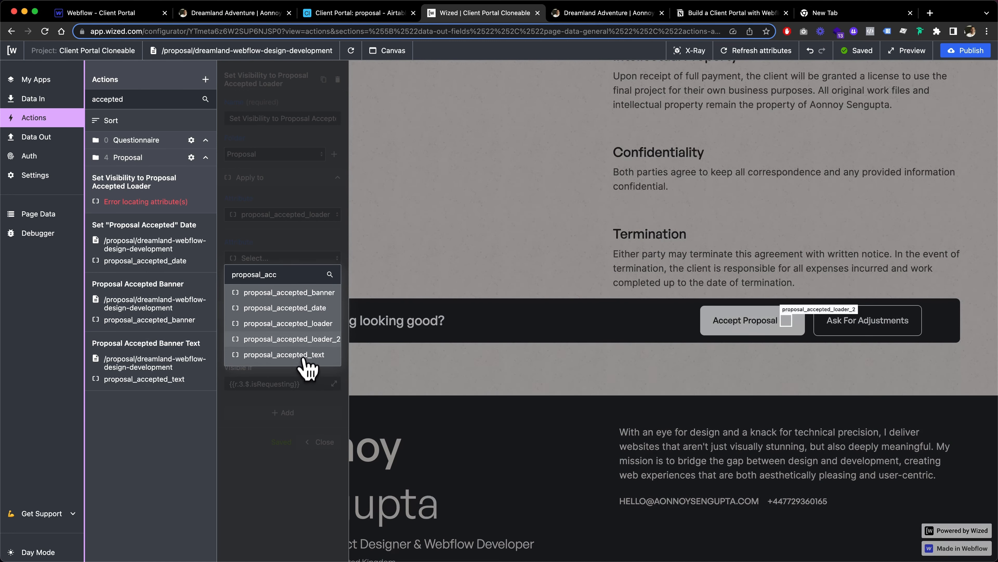
click(305, 339)
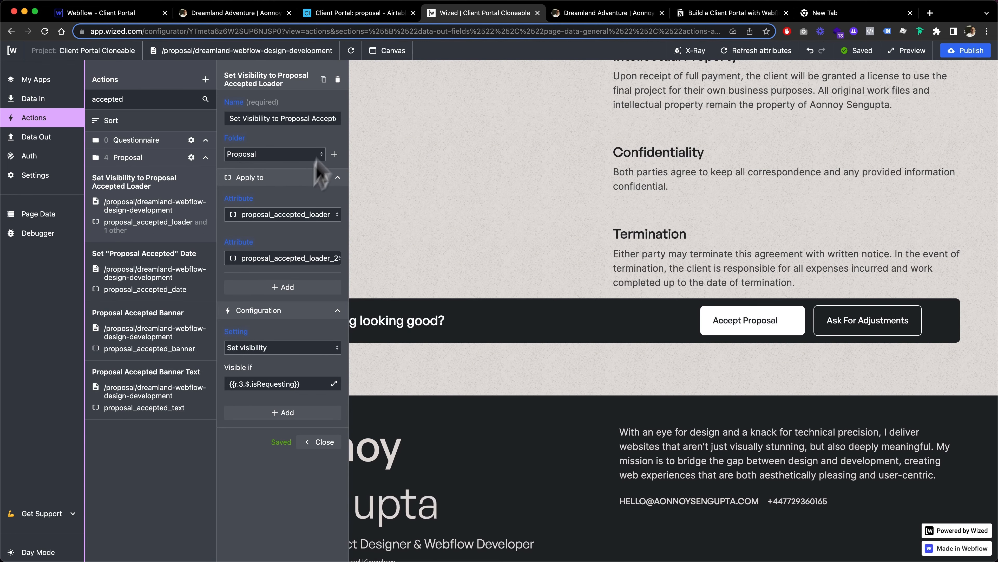
Reload the proposal preview and test accepting the proposal with the Accept Proposal button below the terms.
click(351, 50)
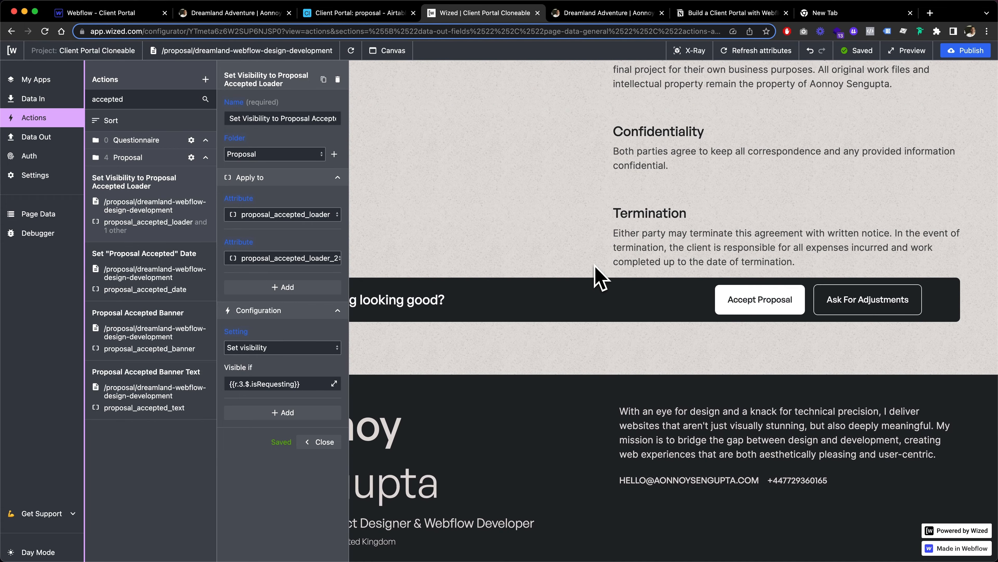
click(753, 309)
scroll(700, 291, up, 10)
scroll(660, 275, down, 10)
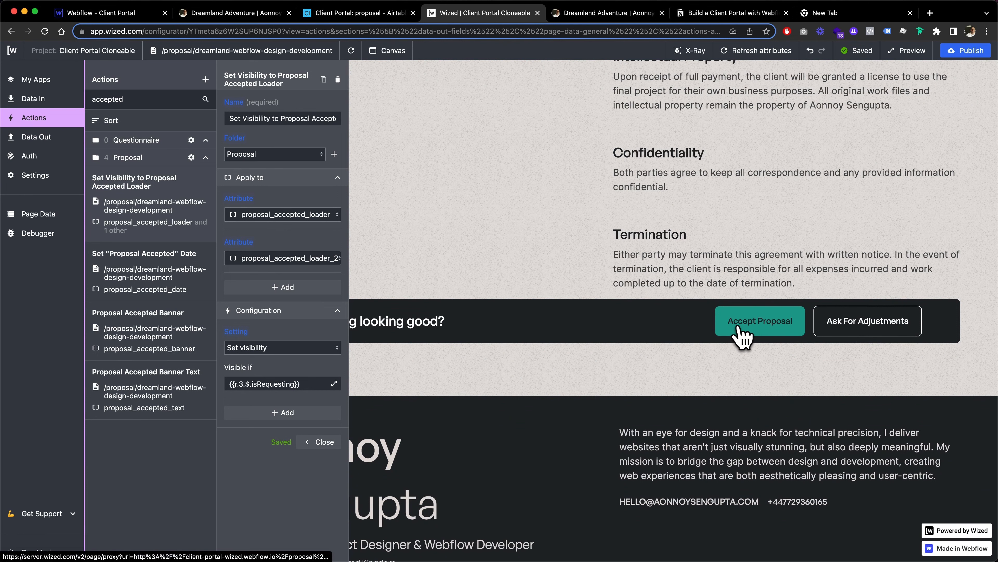
click(742, 333)
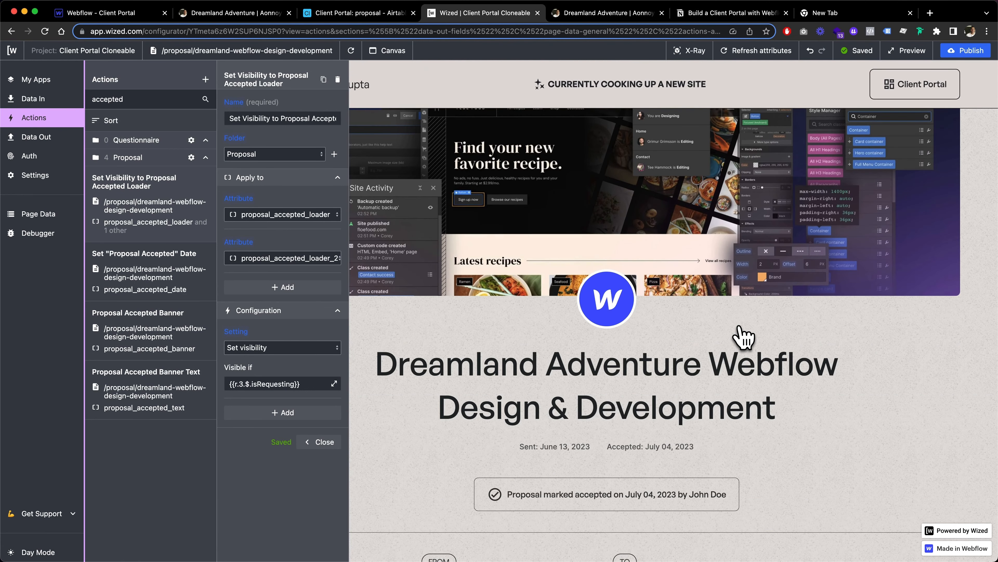